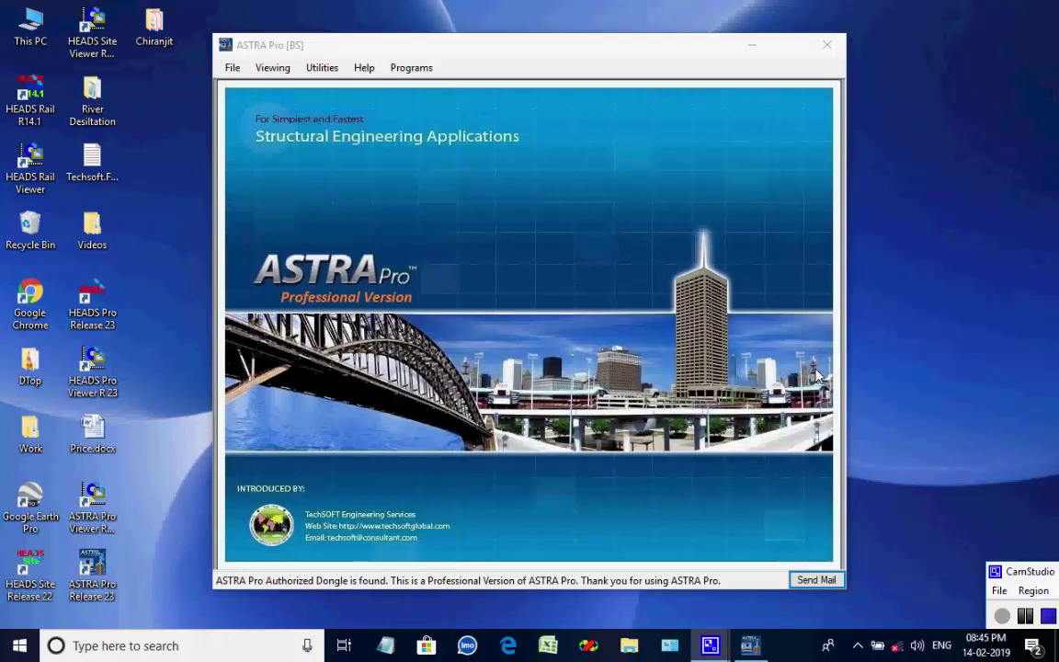
Step: Set the working folder to C:\Users\Techsoft\Desktop\Work
{"action": "left_click", "coordinate": [235, 71]}
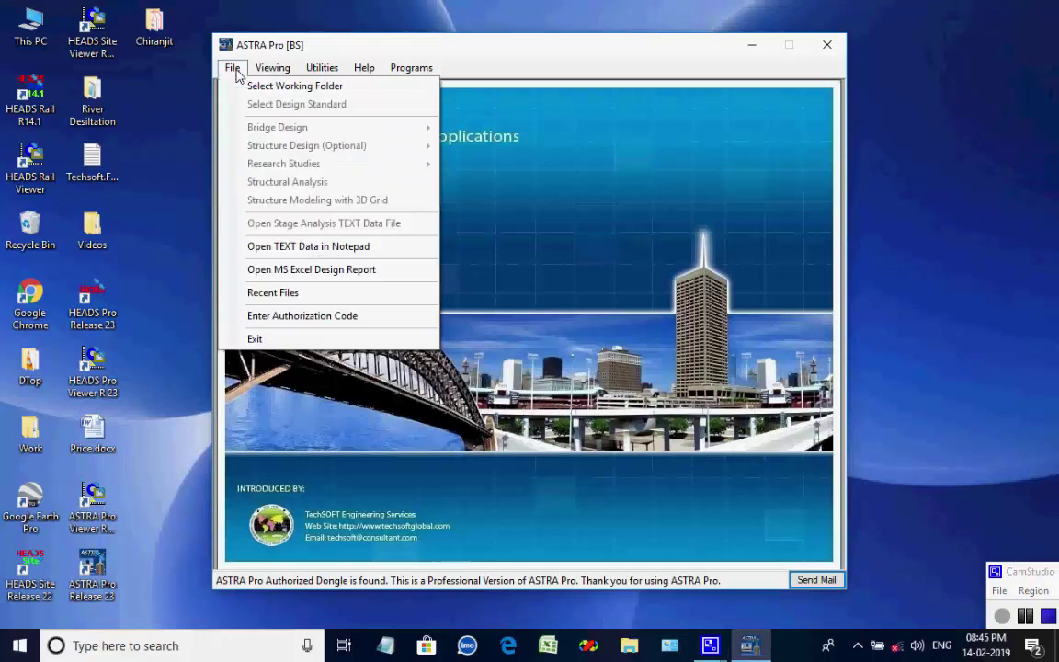
{"action": "left_click", "coordinate": [250, 86]}
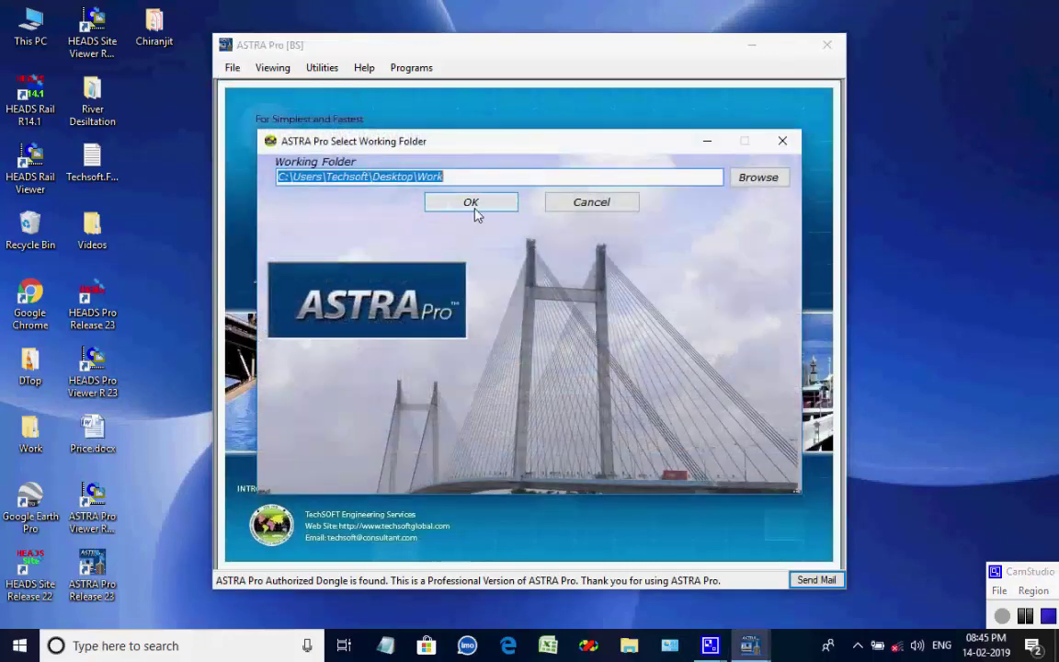
{"action": "left_click_drag", "start_coordinate": [449, 178], "coordinate": [367, 183]}
{"action": "left_click", "coordinate": [471, 181]}
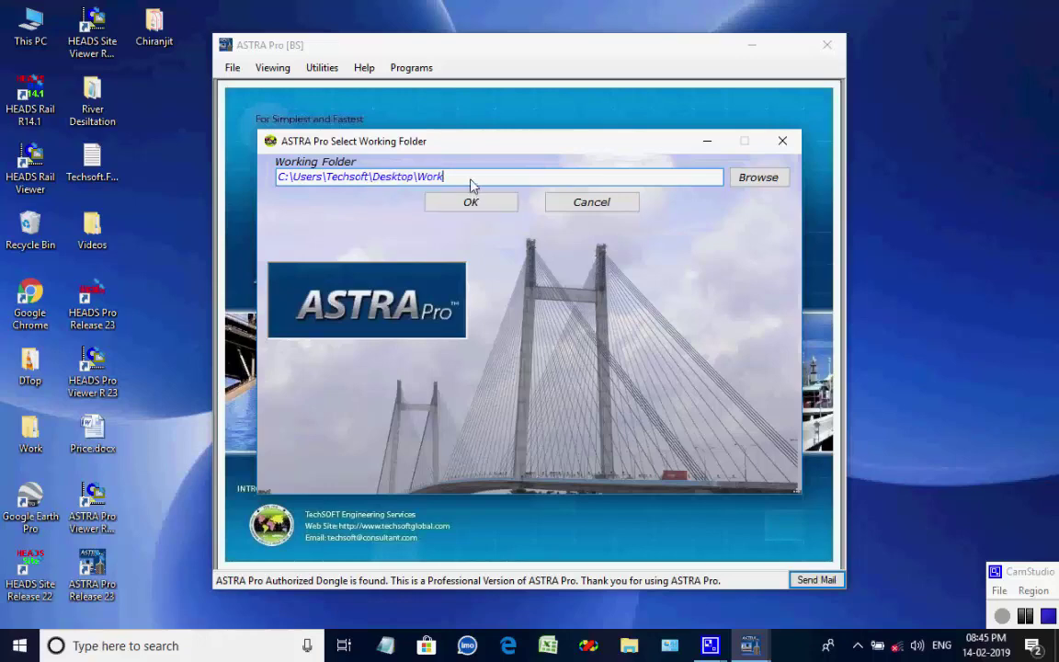
{"action": "left_click", "coordinate": [471, 204]}
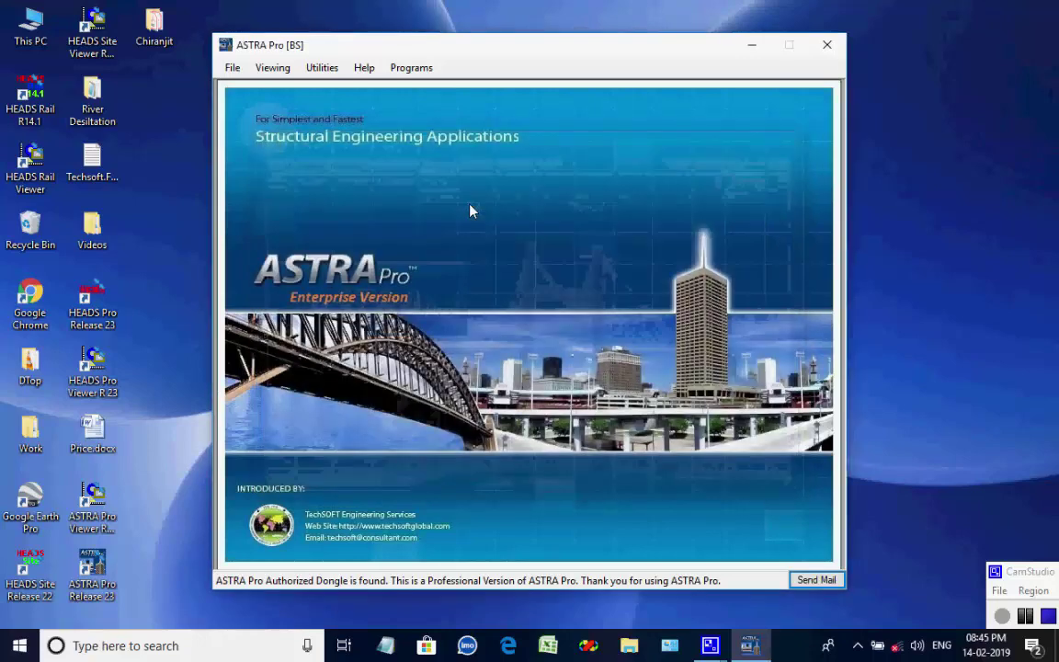
Step: Open the RCC T-Girder bridge design by the Limit State Method, using the British [BSi] Standard EUROCODE 2
{"action": "left_click", "coordinate": [233, 68]}
{"action": "mouse_move", "coordinate": [331, 129]}
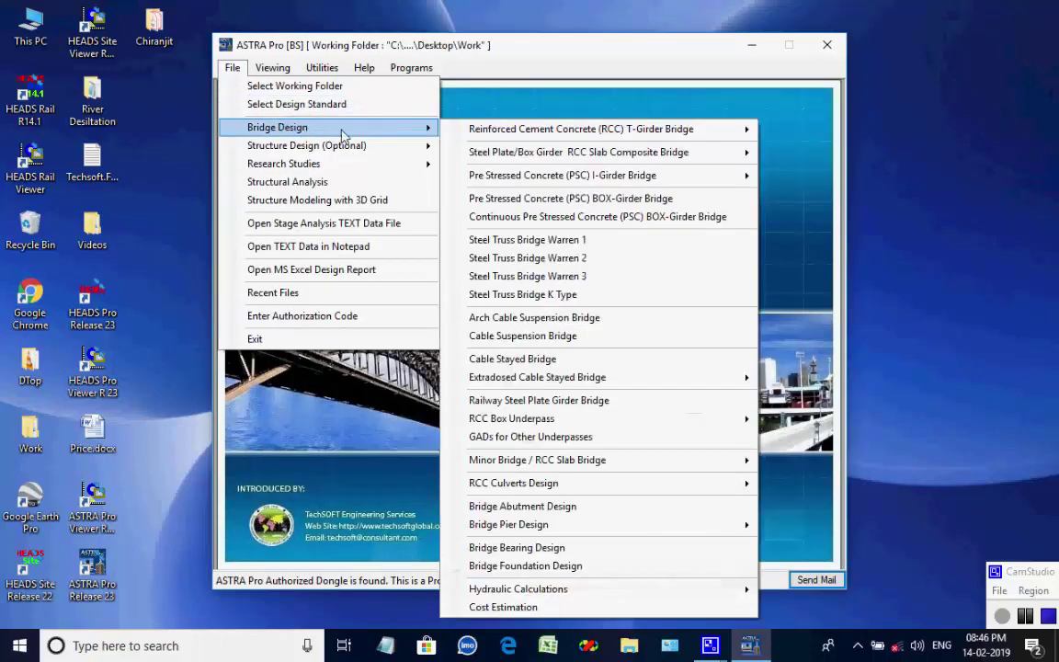
{"action": "mouse_move", "coordinate": [469, 129]}
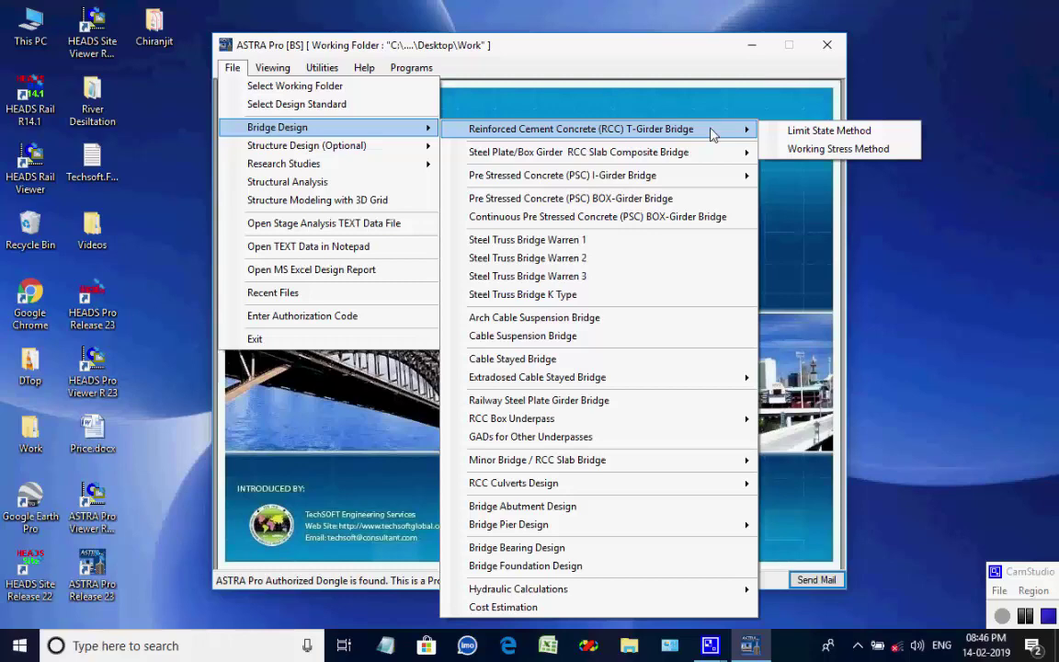
{"action": "left_click", "coordinate": [796, 131]}
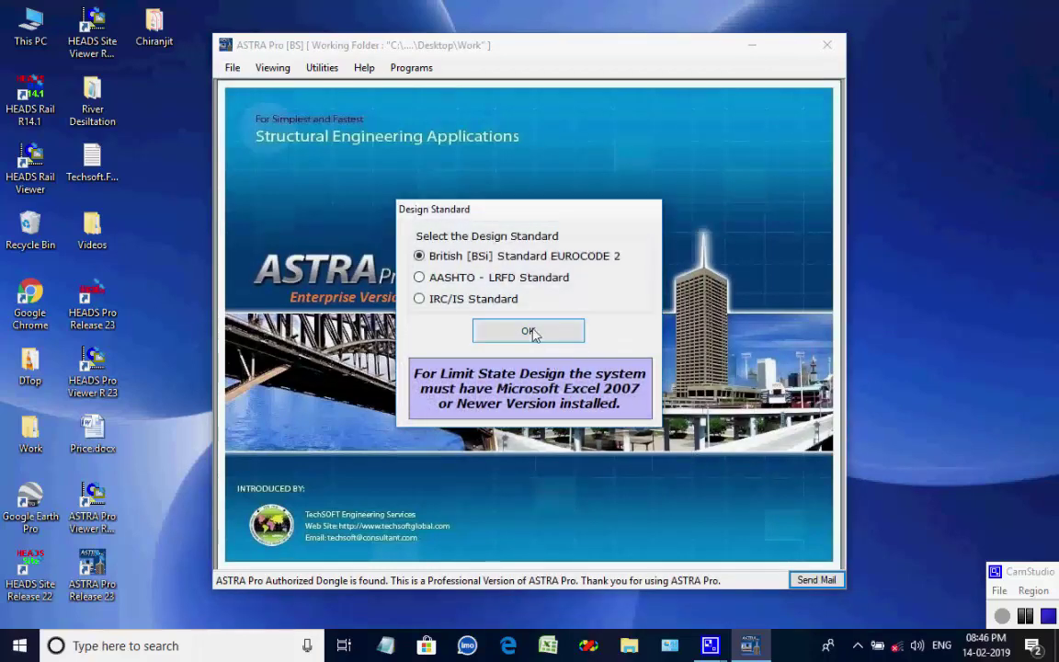
{"action": "left_click", "coordinate": [535, 333]}
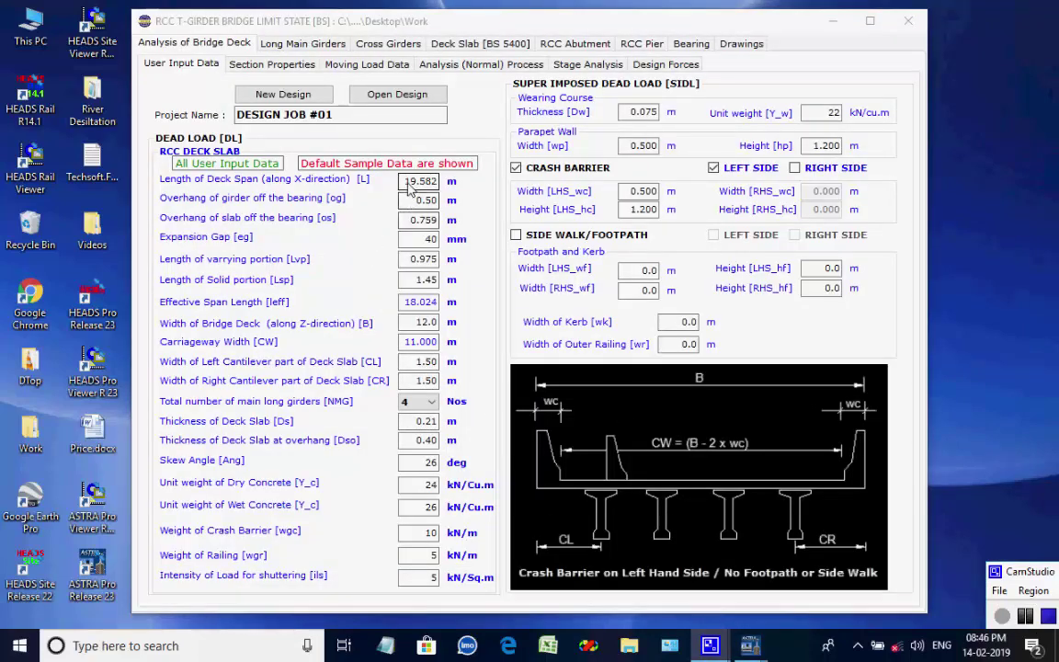
Step: Create a new design project named DESIGN JOB #01, keeping the default sample deck data
{"action": "left_click_drag", "start_coordinate": [406, 182], "coordinate": [447, 186]}
{"action": "key", "text": "Tab"}
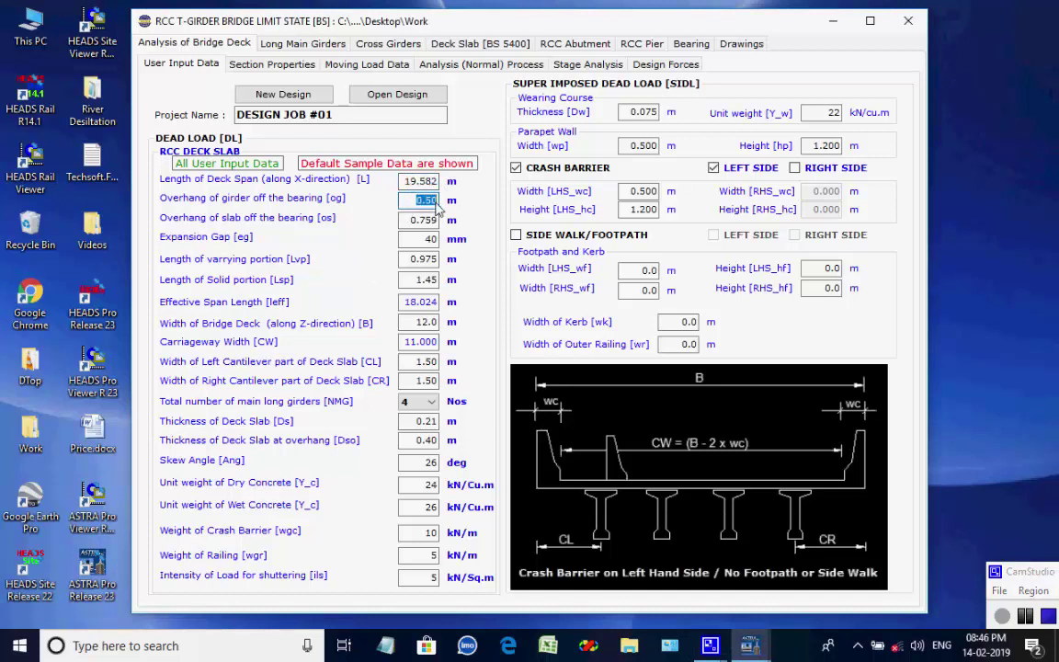
{"action": "left_click", "coordinate": [431, 200]}
{"action": "key", "text": "Home"}
{"action": "left_click_drag", "start_coordinate": [338, 114], "coordinate": [210, 122]}
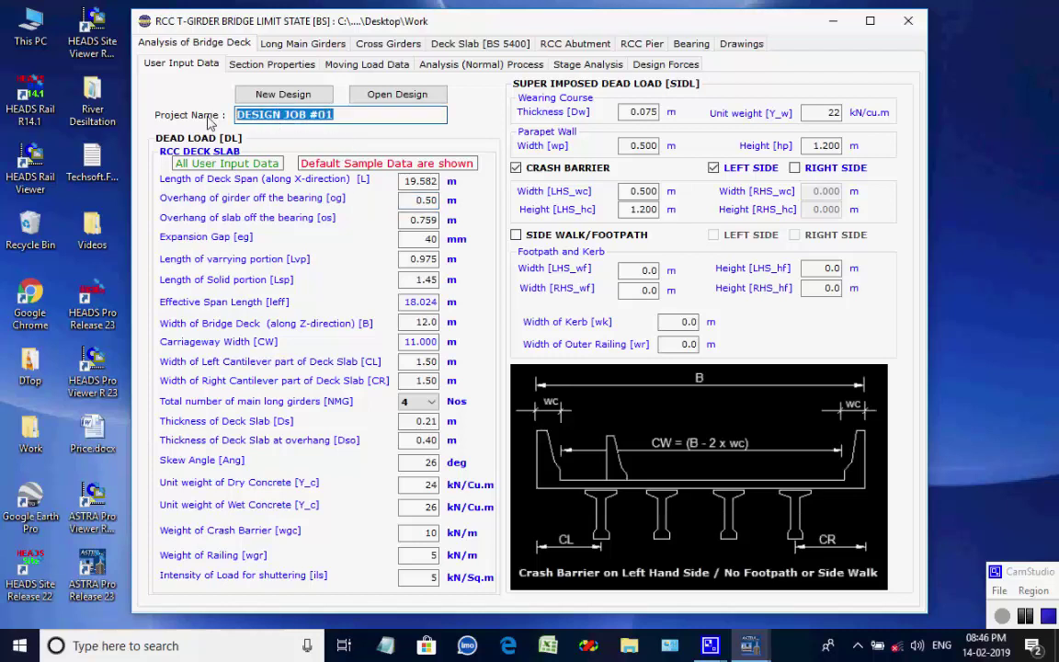
{"action": "left_click", "coordinate": [308, 99]}
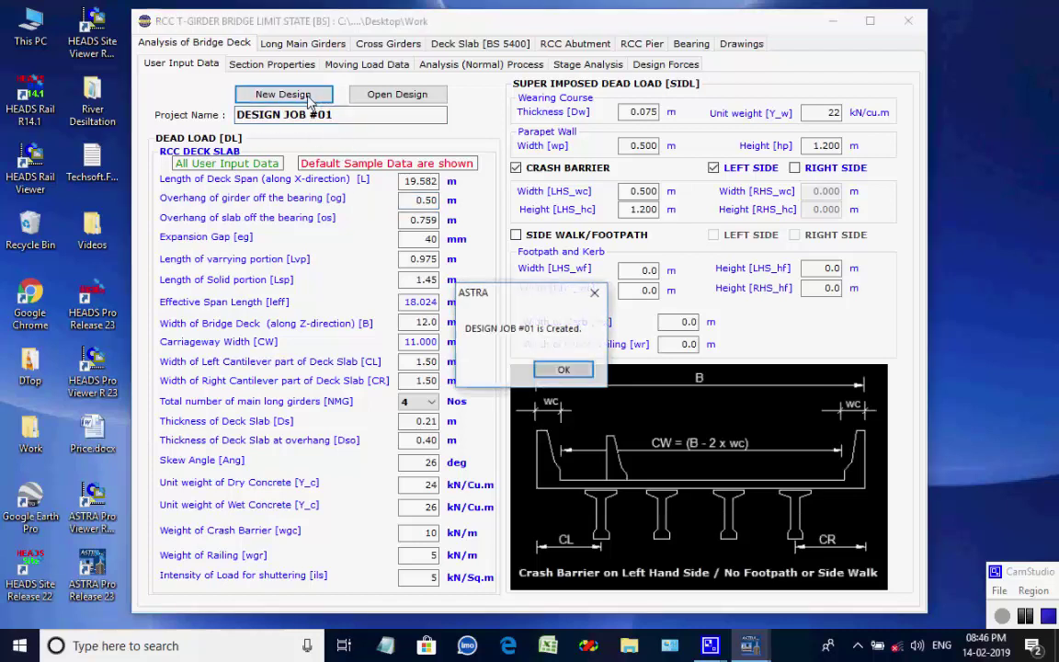
{"action": "left_click", "coordinate": [548, 373]}
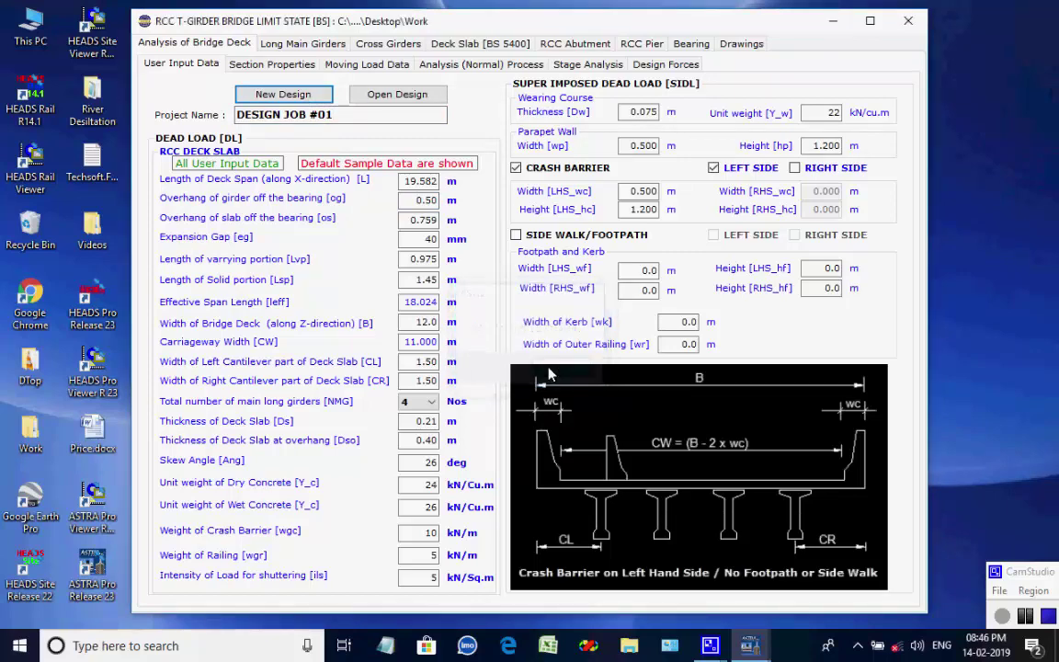
Step: Review the long main girder and cross girder sections, the member property summary, and the moving load data with its HB load types
{"action": "left_click", "coordinate": [272, 64]}
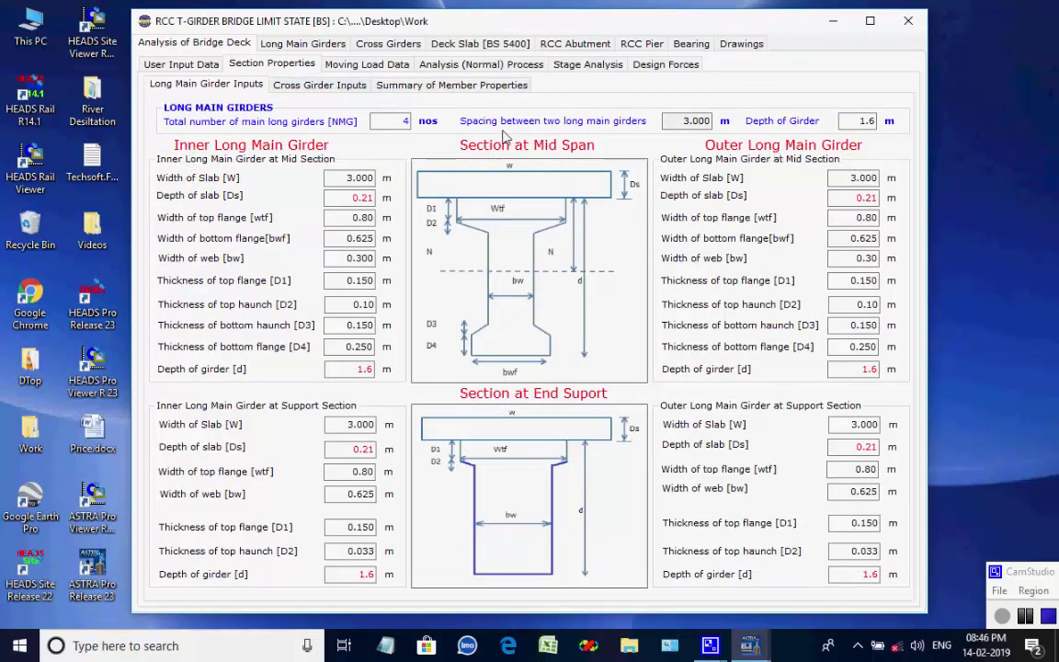
{"action": "left_click", "coordinate": [342, 88]}
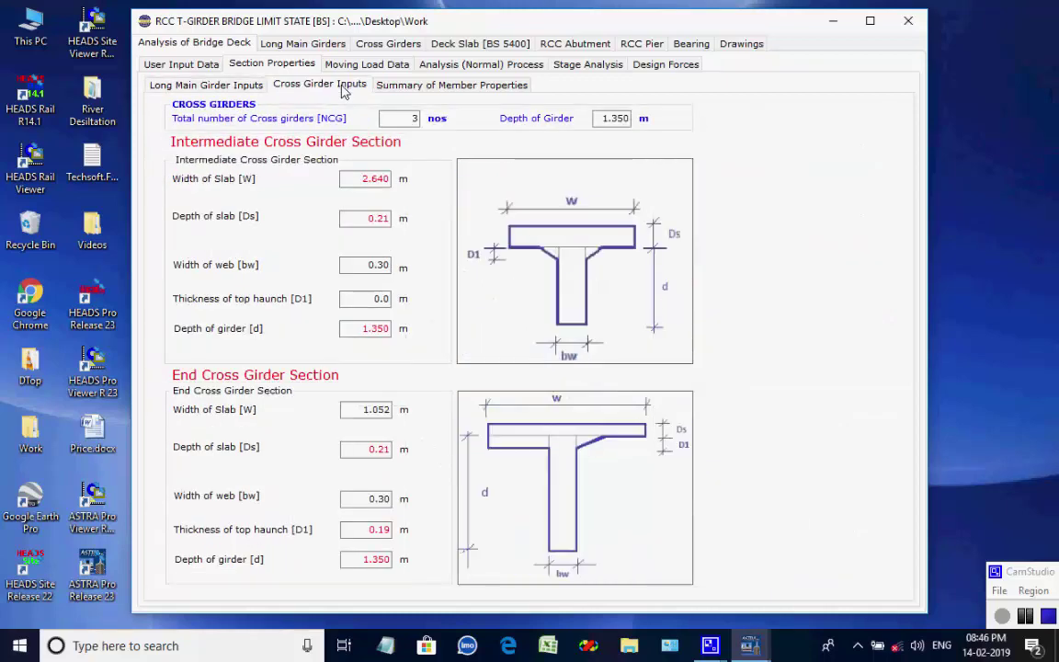
{"action": "left_click", "coordinate": [424, 87]}
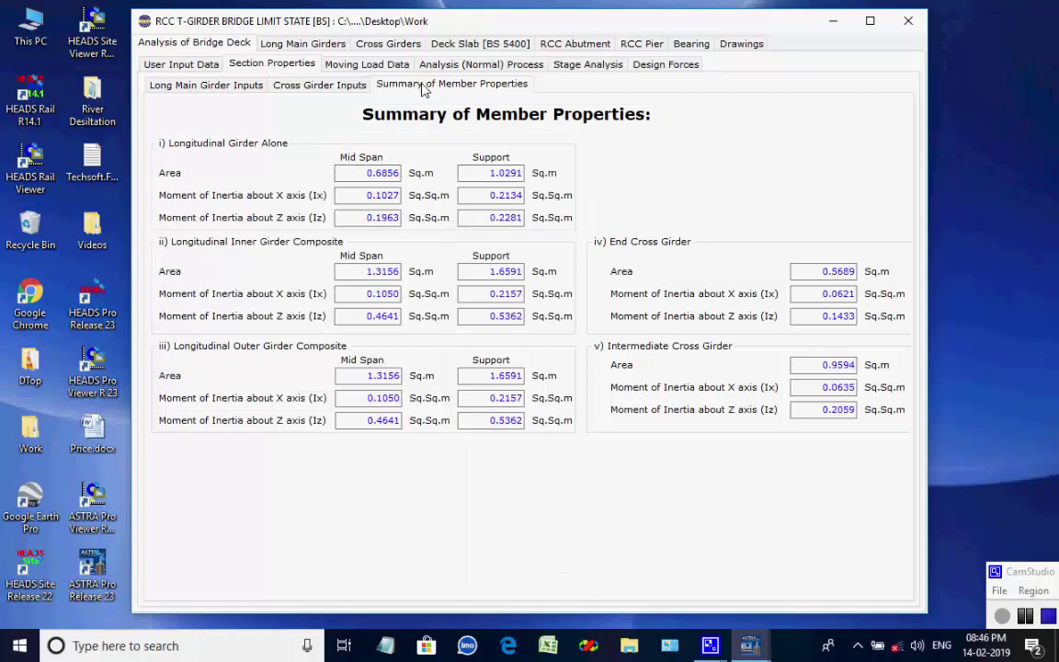
{"action": "left_click", "coordinate": [359, 70]}
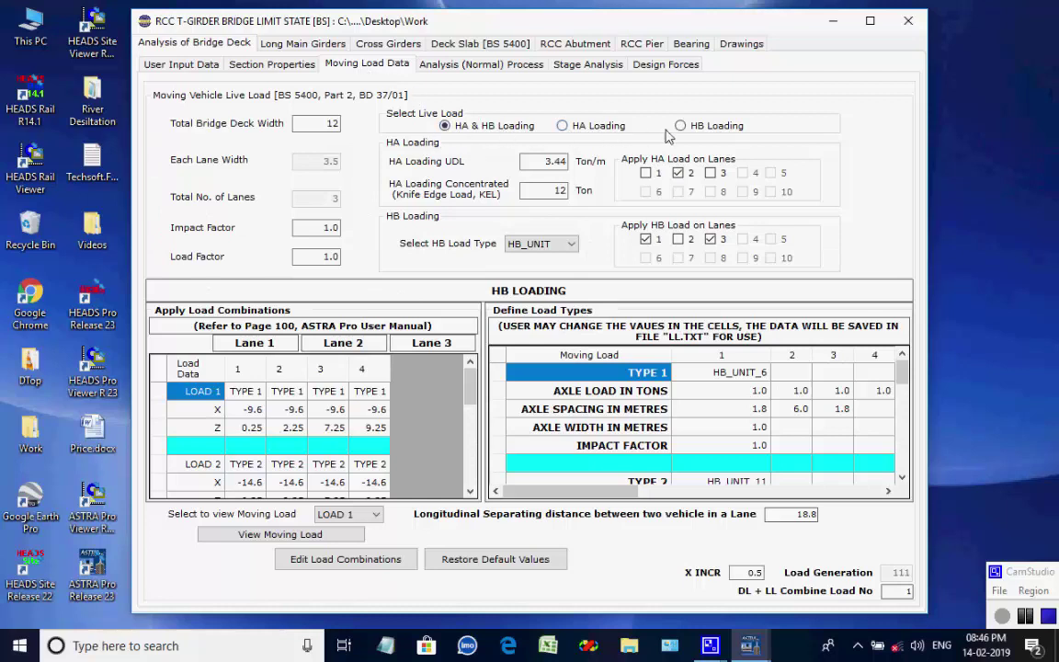
{"action": "left_click", "coordinate": [571, 244]}
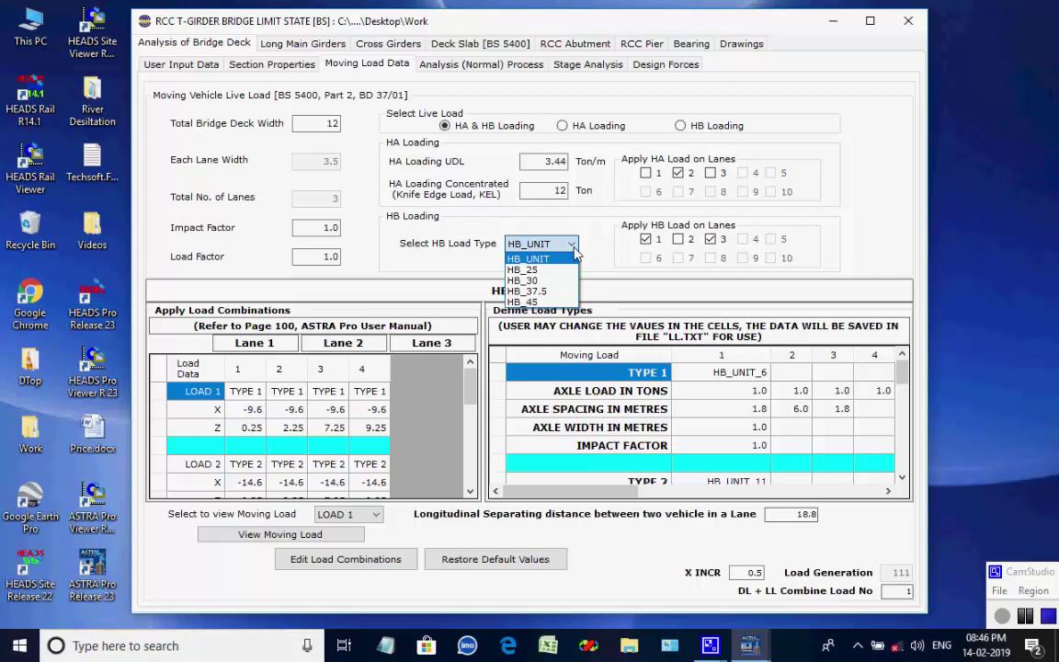
{"action": "left_click", "coordinate": [574, 248]}
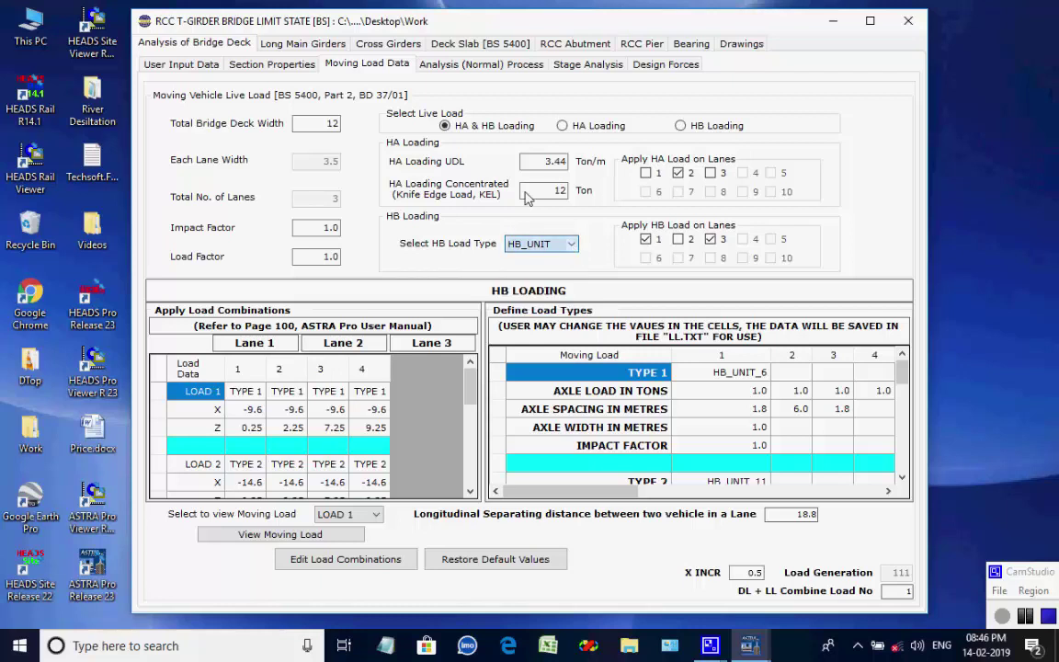
Step: Create the input data files for the normal analysis, keeping the default support conditions and material constants
{"action": "left_click", "coordinate": [504, 66]}
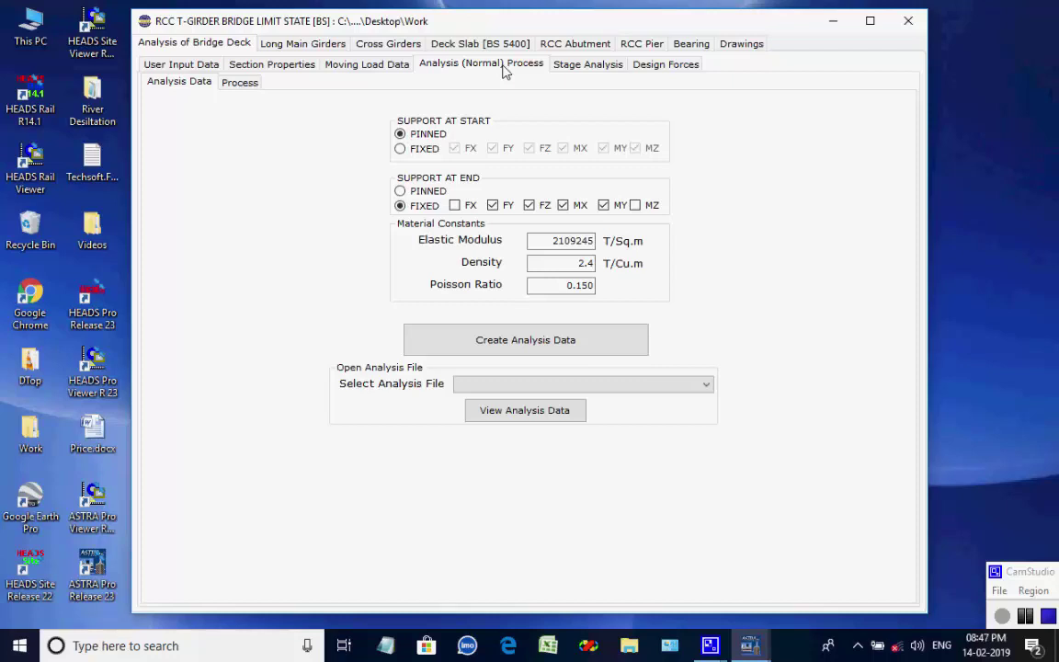
{"action": "left_click", "coordinate": [529, 344]}
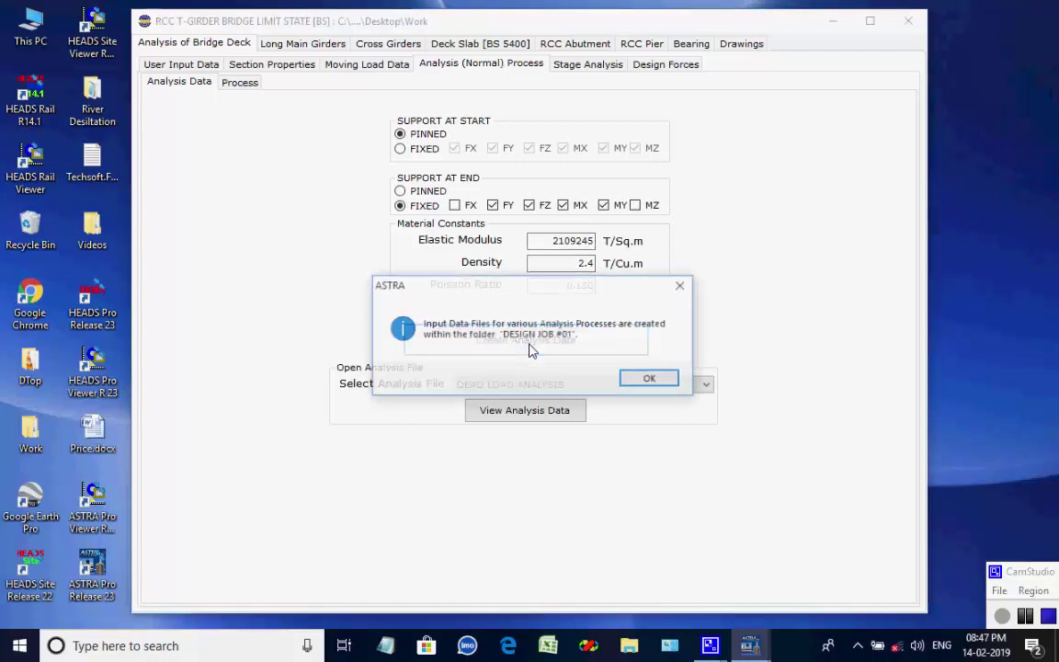
{"action": "left_click", "coordinate": [650, 380]}
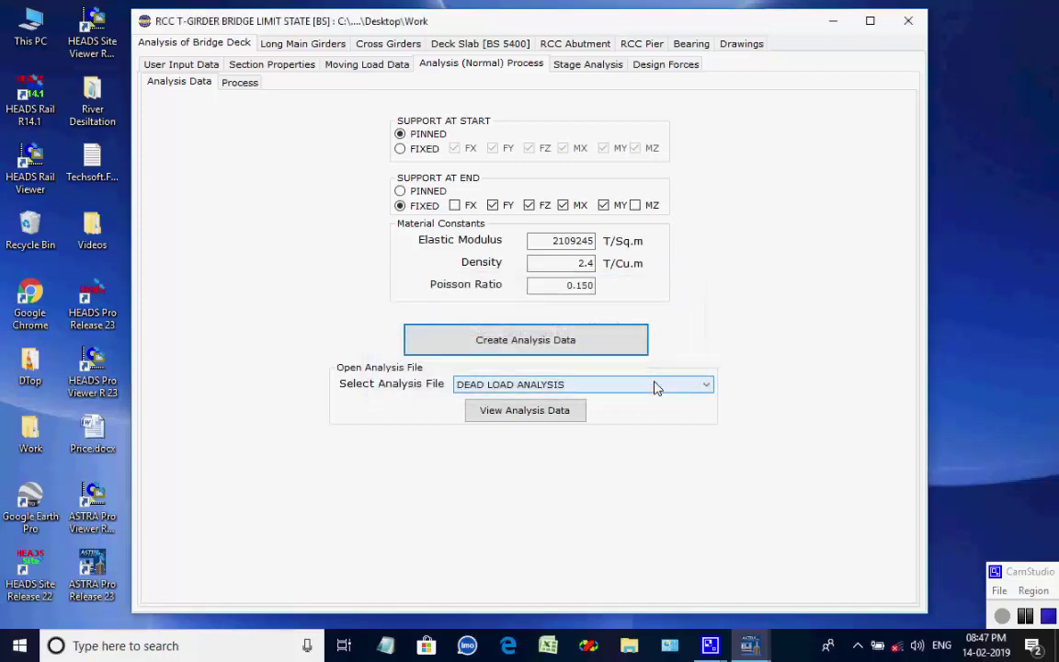
{"action": "left_click", "coordinate": [705, 391]}
{"action": "left_click", "coordinate": [707, 390]}
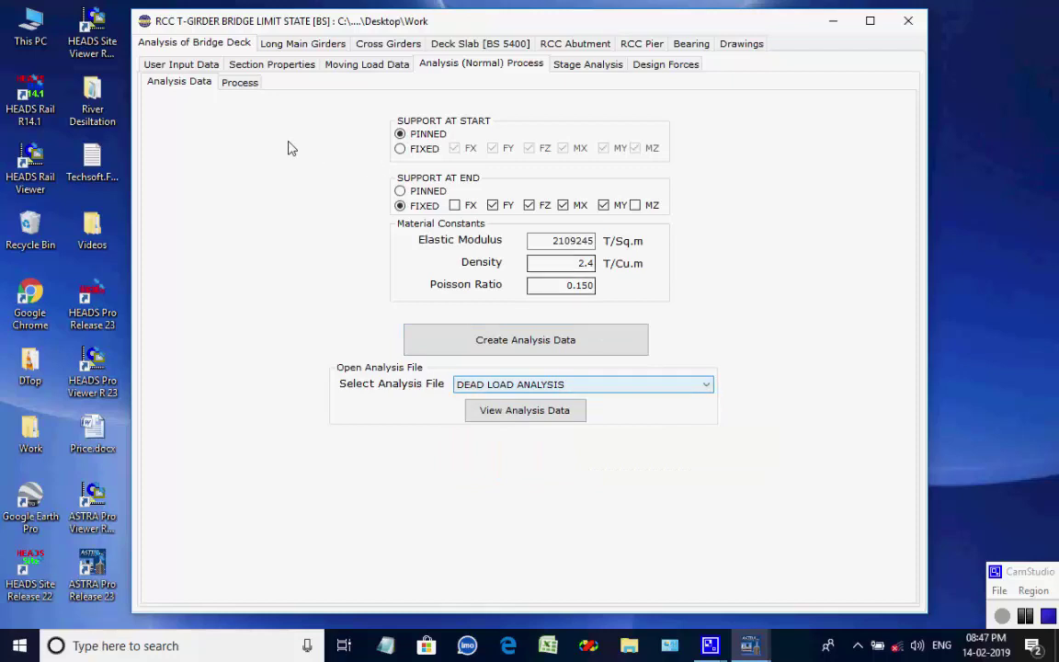
Step: Process all the bridge analyses, including dead load, live load, live load 1 to 5 and DL + LL combine, through to their reports
{"action": "left_click", "coordinate": [238, 85]}
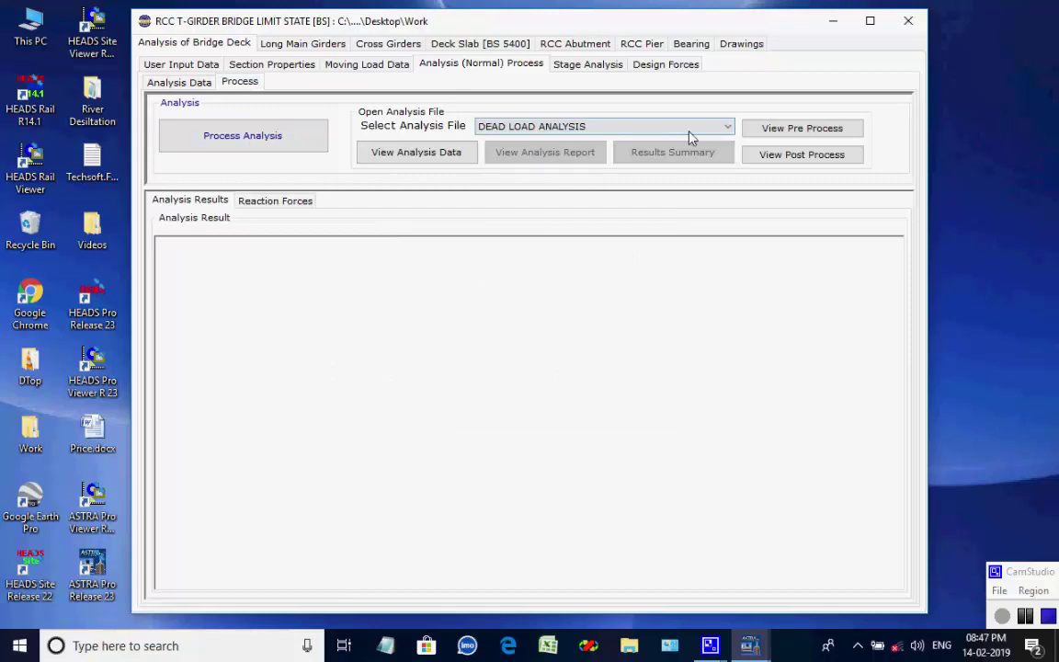
{"action": "left_click", "coordinate": [729, 130]}
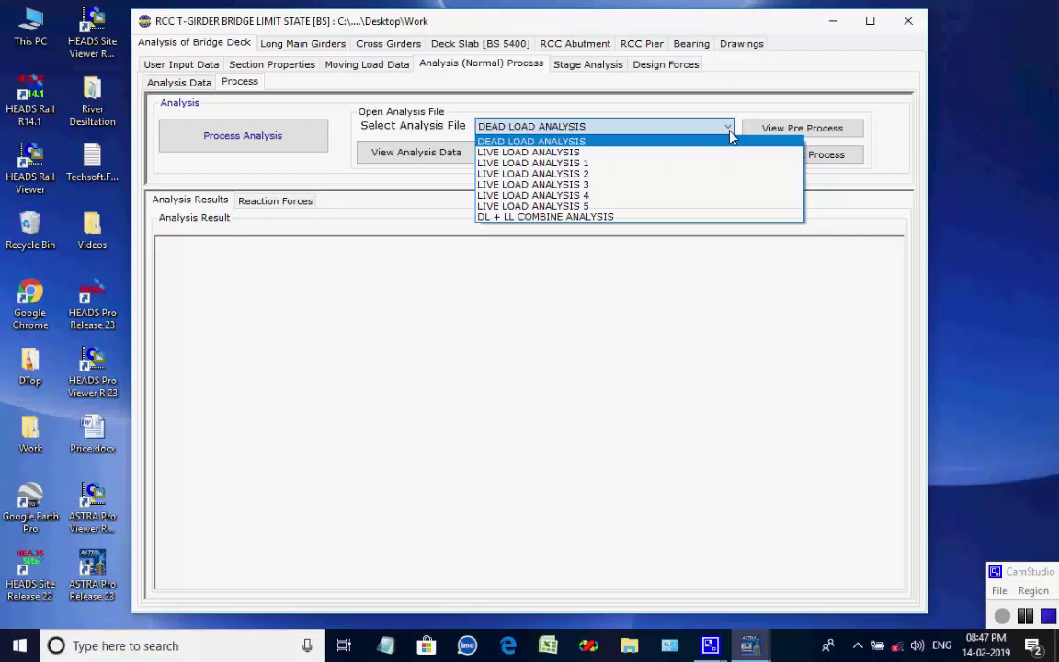
{"action": "left_click", "coordinate": [729, 132]}
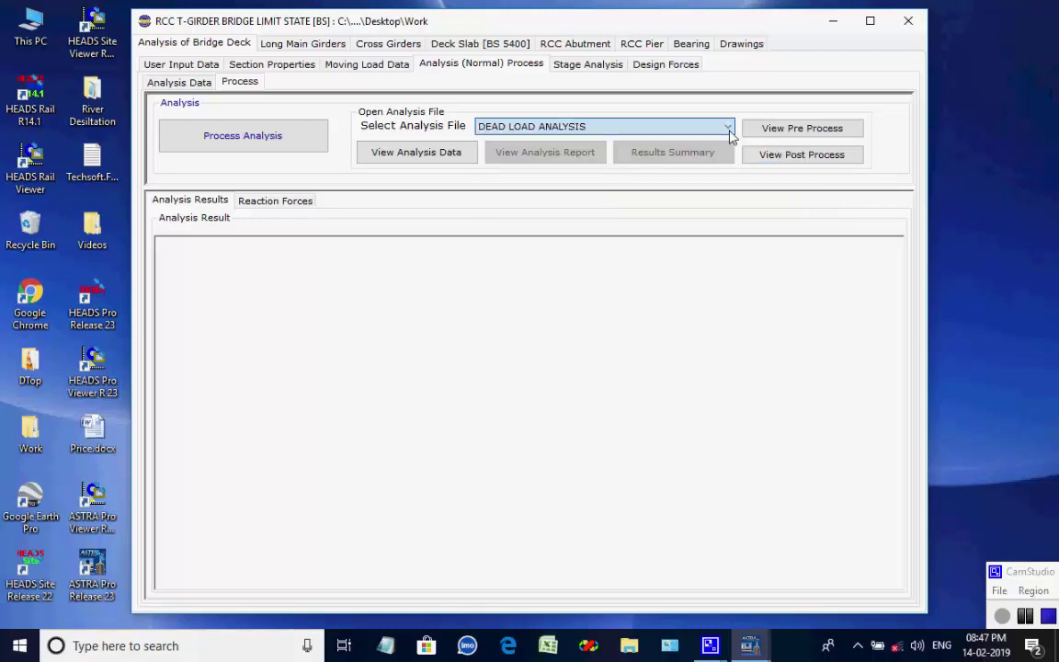
{"action": "left_click", "coordinate": [250, 147]}
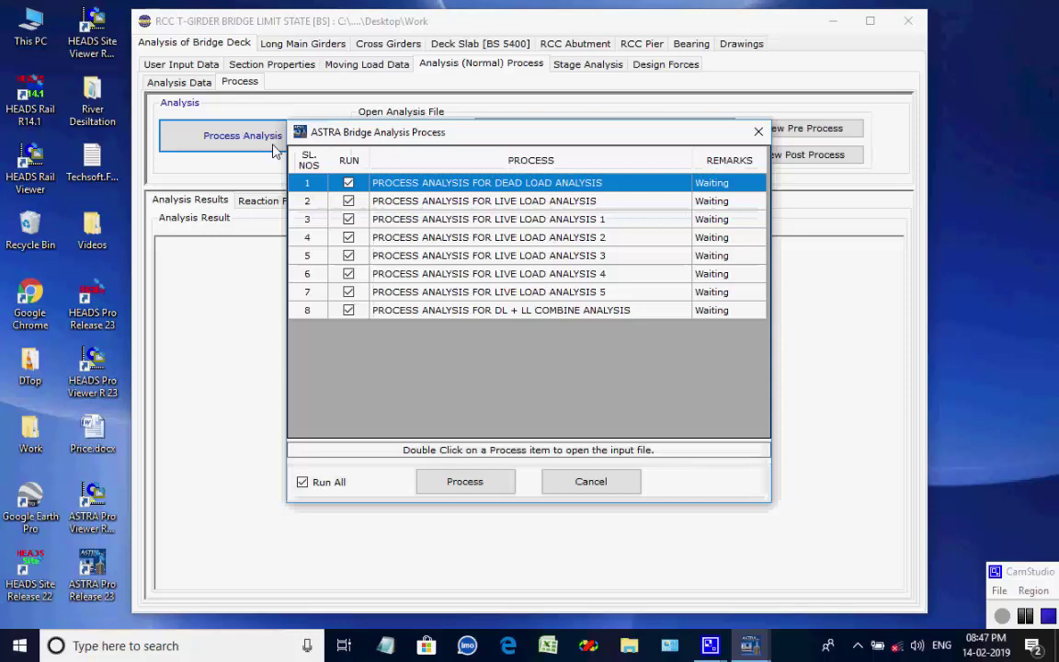
{"action": "left_click", "coordinate": [463, 487]}
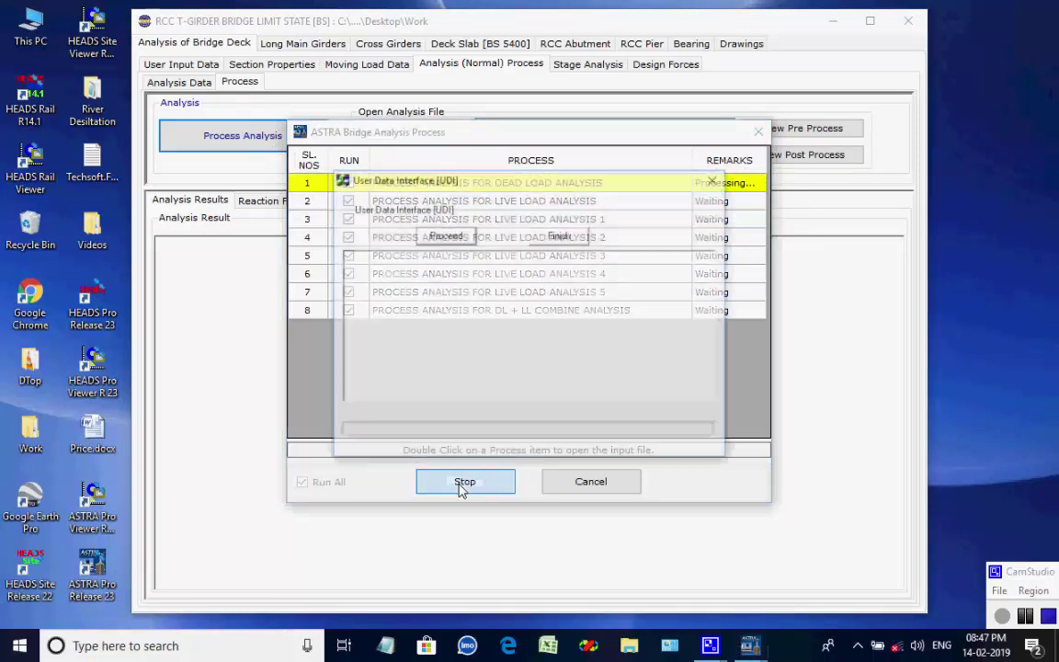
{"action": "left_click", "coordinate": [446, 236]}
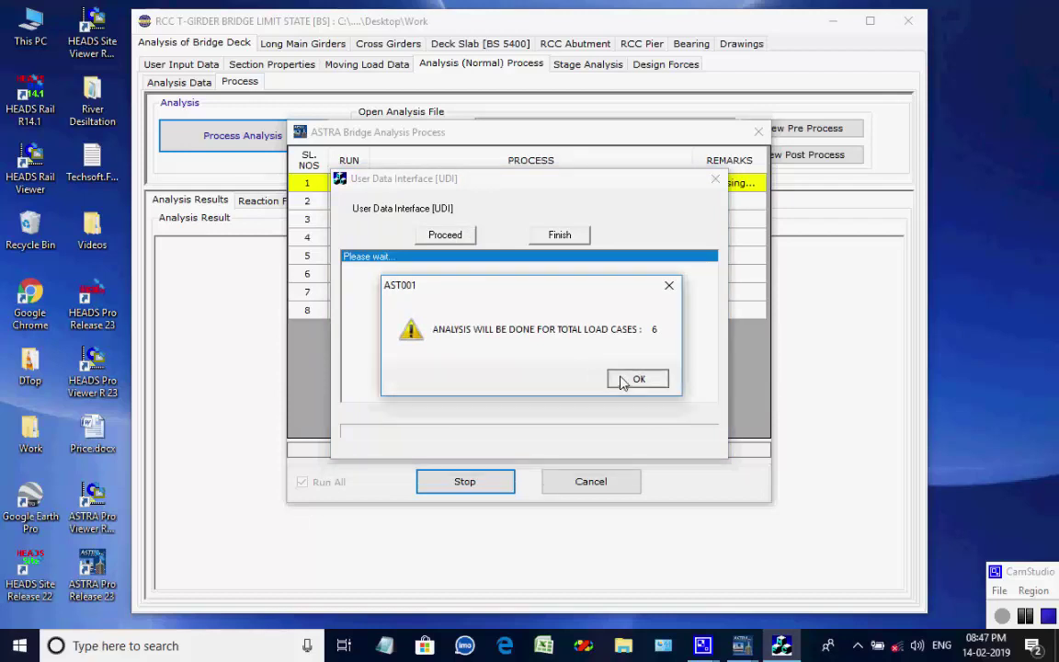
{"action": "left_click", "coordinate": [616, 381]}
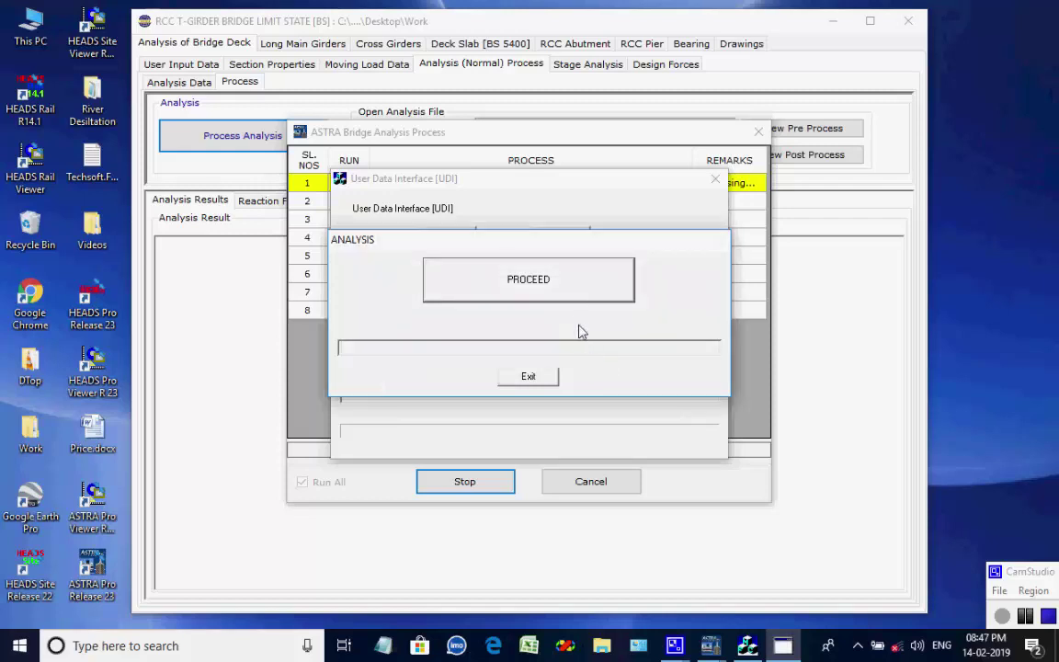
{"action": "left_click", "coordinate": [602, 290]}
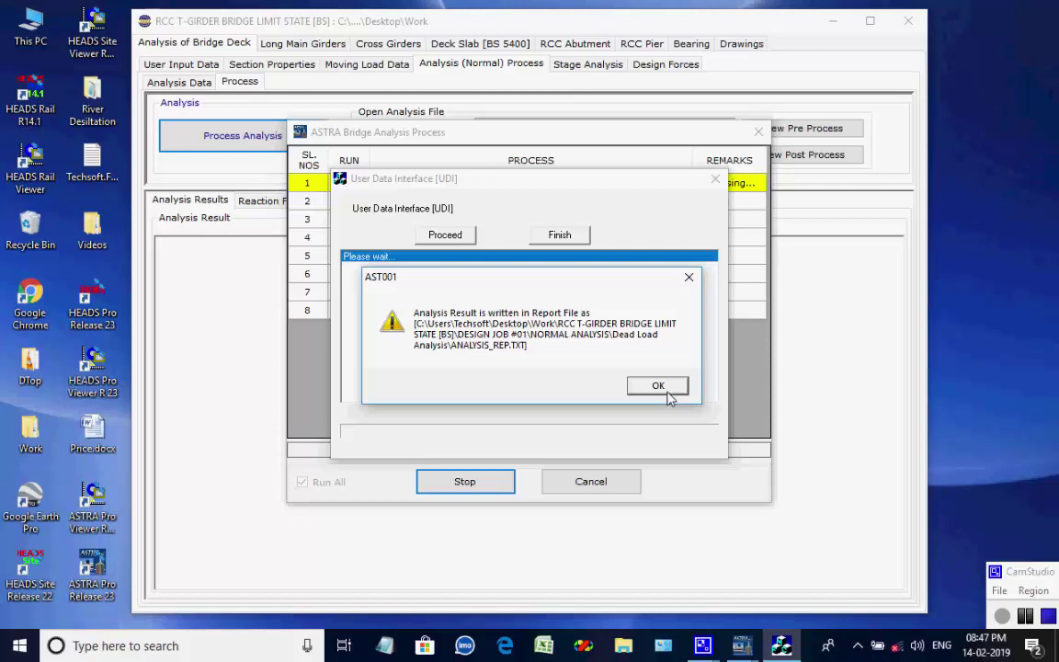
{"action": "left_click", "coordinate": [666, 392]}
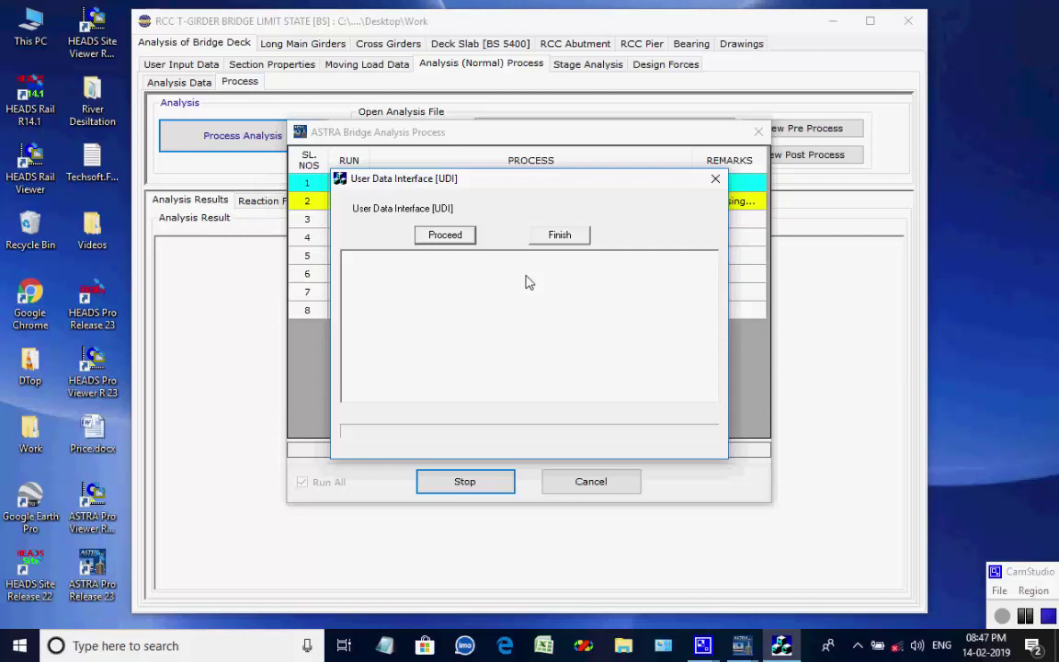
{"action": "left_click", "coordinate": [468, 239]}
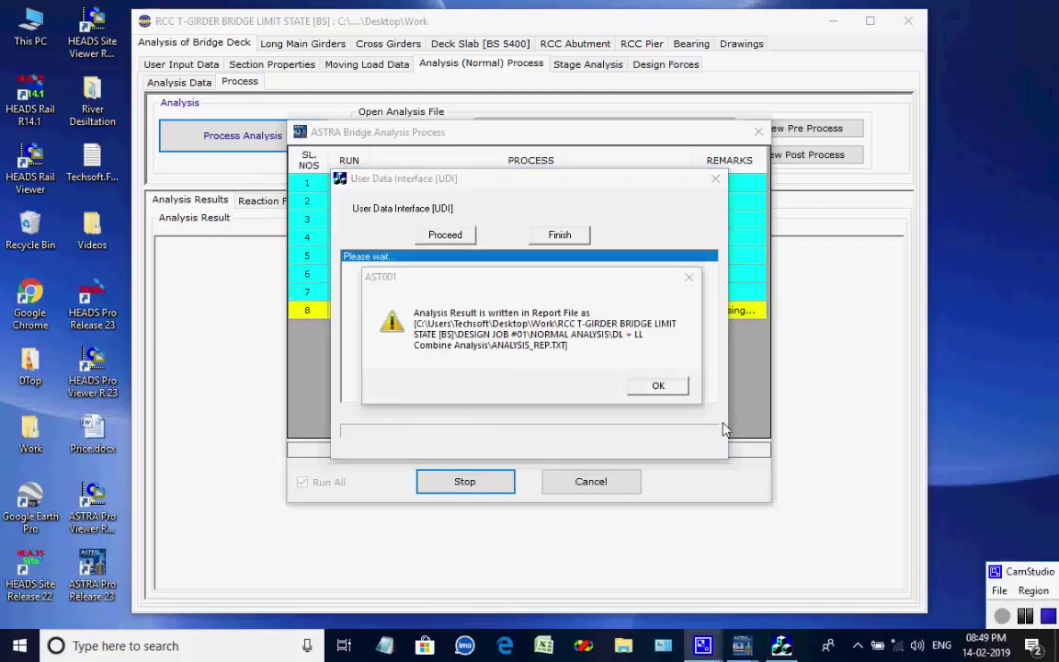
{"action": "left_click", "coordinate": [671, 389]}
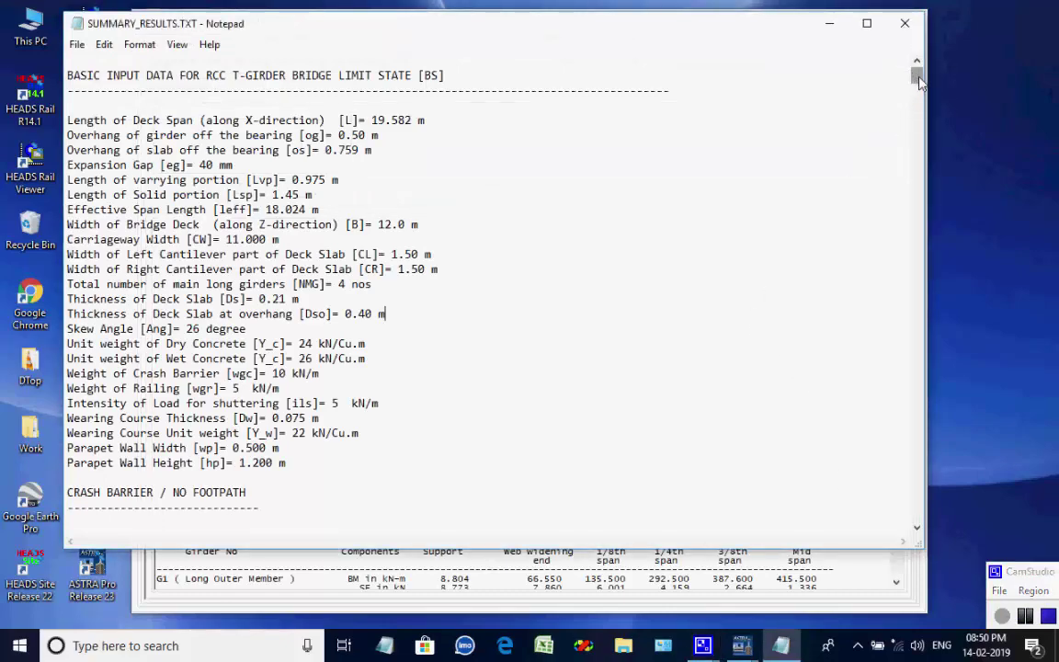
Step: Read through SUMMARY_RESULTS.TXT from the basic input data to the maximum design forces for bearings
{"action": "left_click_drag", "start_coordinate": [917, 75], "coordinate": [908, 338]}
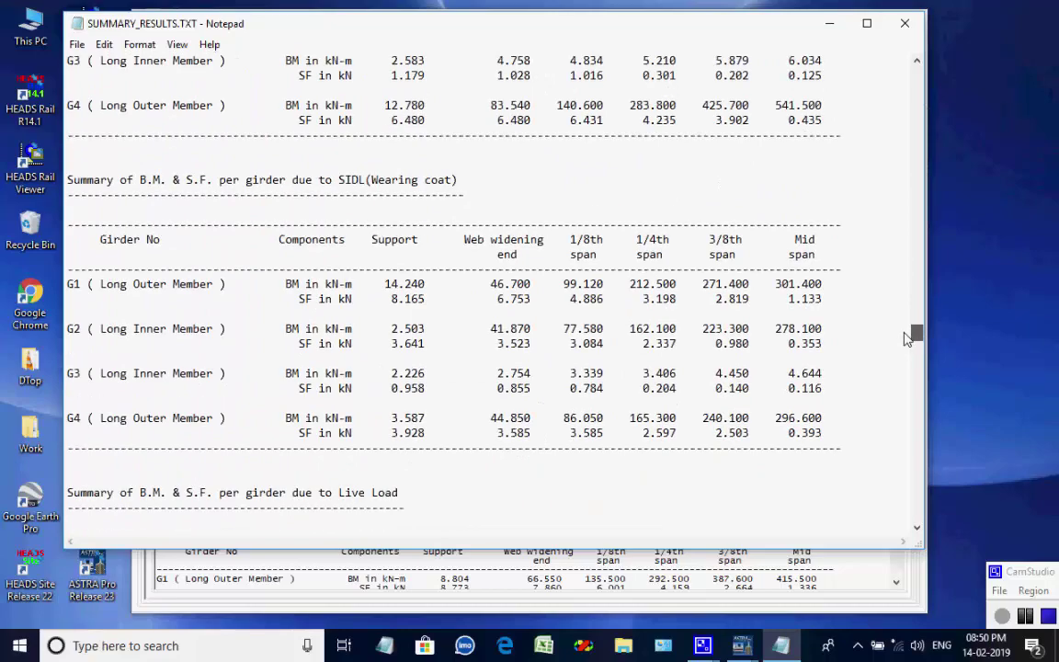
{"action": "left_click_drag", "start_coordinate": [916, 372], "coordinate": [899, 529]}
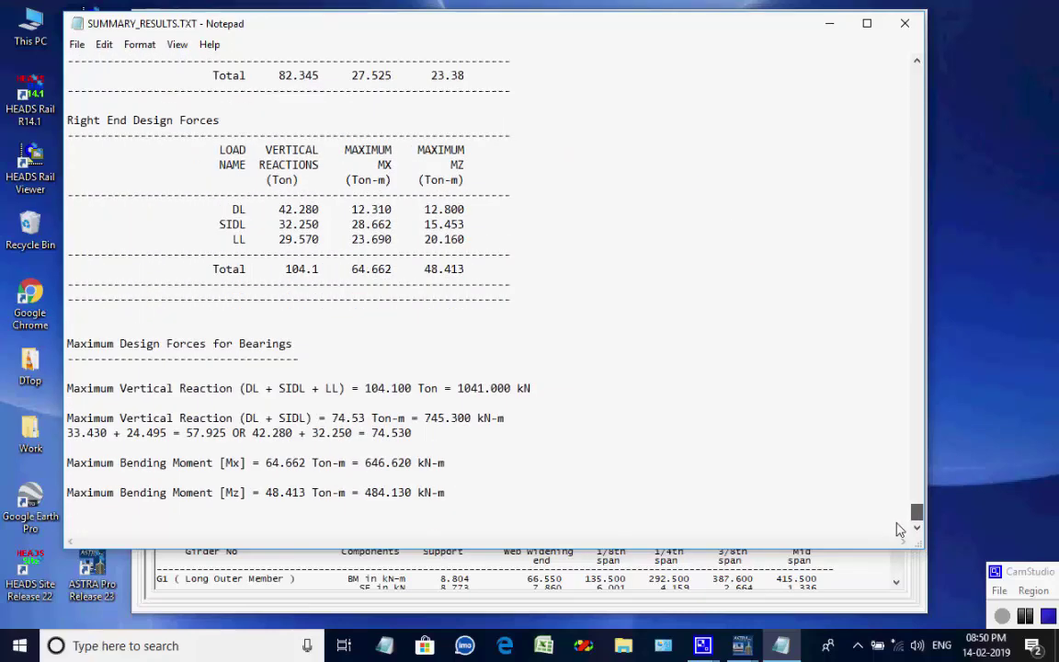
Step: Close the results summary and look through the normal analysis results, from the girder forces to the dead load deflection checks
{"action": "left_click", "coordinate": [904, 23]}
{"action": "left_click_drag", "start_coordinate": [899, 290], "coordinate": [903, 611]}
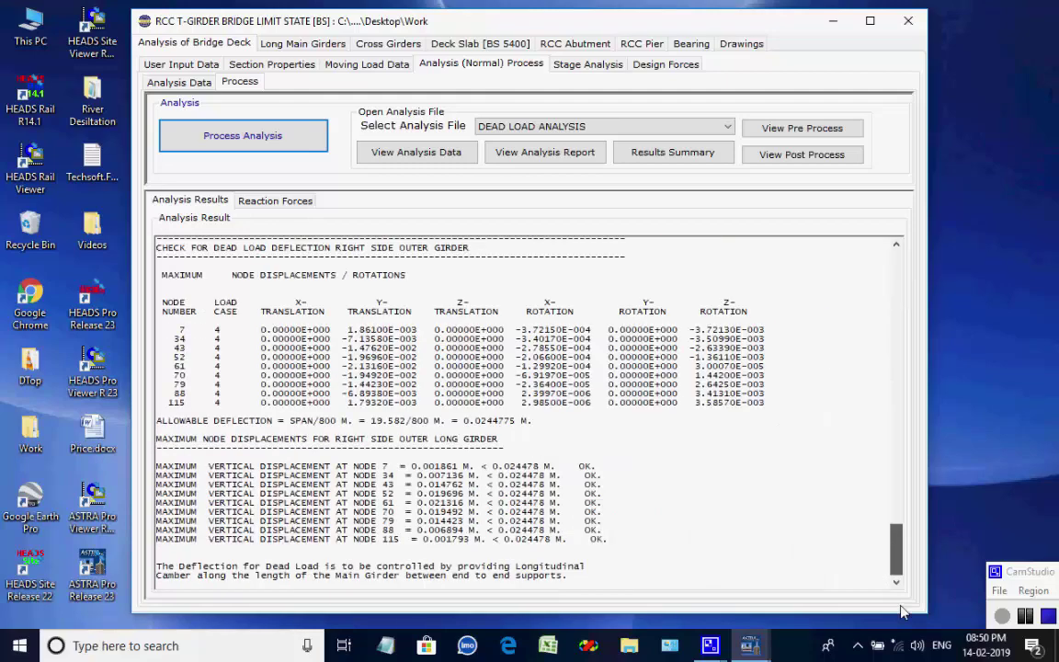
{"action": "left_click_drag", "start_coordinate": [900, 576], "coordinate": [916, 209]}
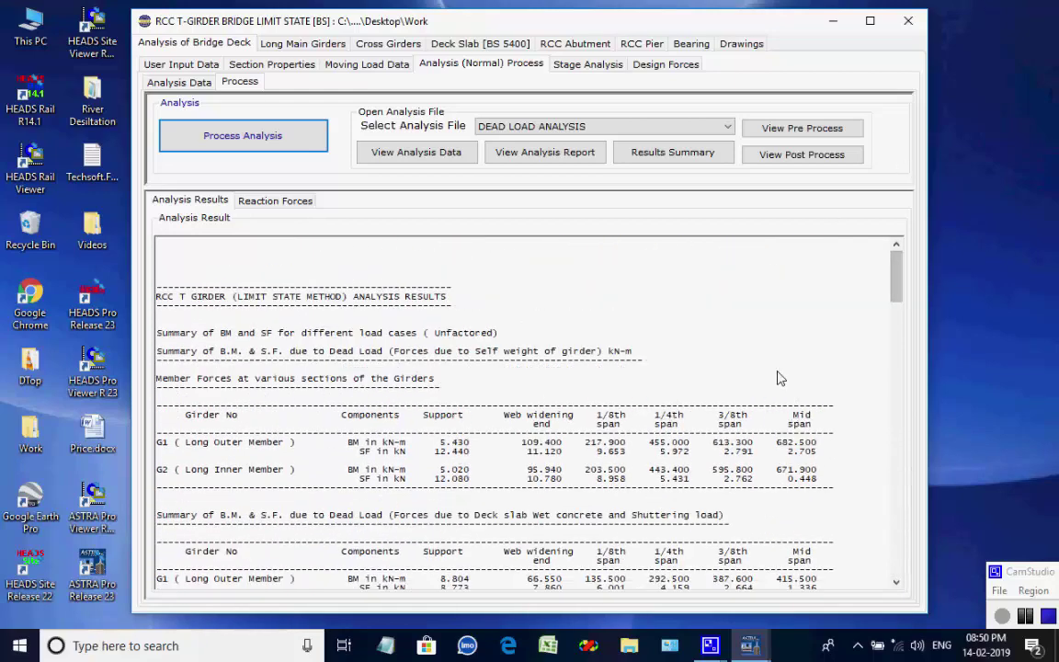
Step: Review the normal analysis reaction forces for DL, SIDL and LL supports, and the maximum forces
{"action": "left_click", "coordinate": [275, 200]}
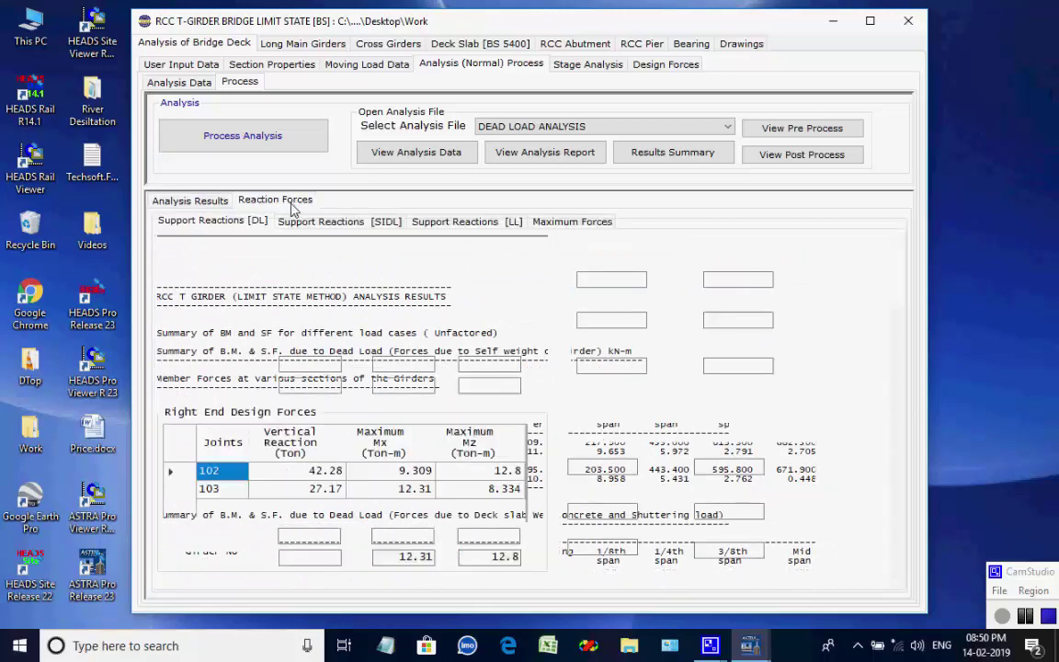
{"action": "left_click", "coordinate": [360, 223]}
{"action": "left_click", "coordinate": [443, 223]}
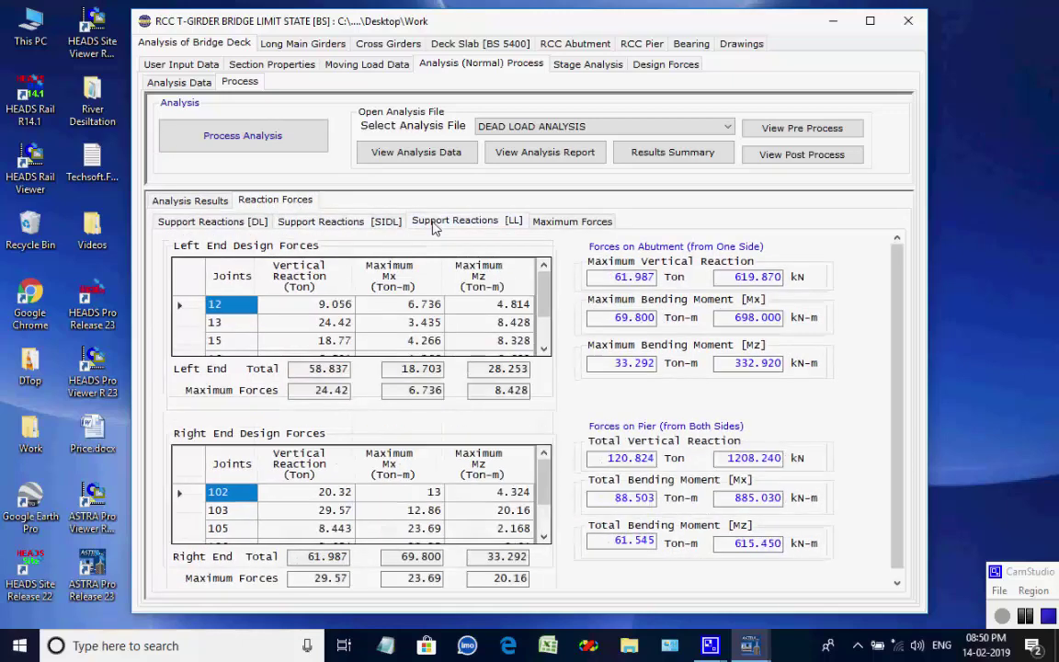
{"action": "left_click", "coordinate": [575, 224]}
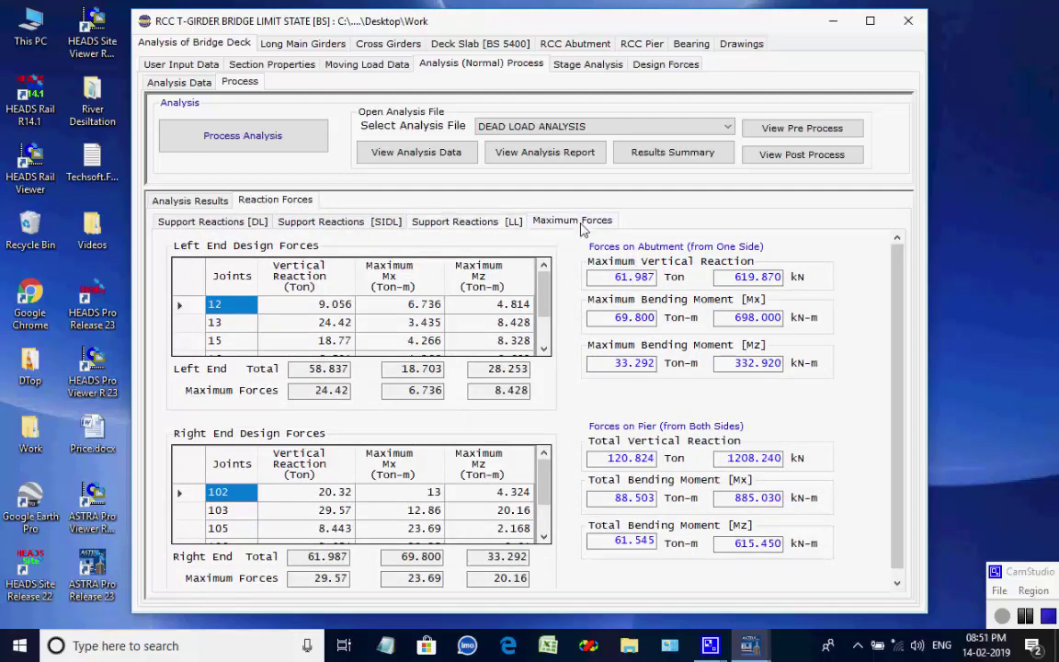
Step: Create the Stage 1 analysis input data files with the default 90% EMod, material constants and support conditions
{"action": "left_click", "coordinate": [602, 66]}
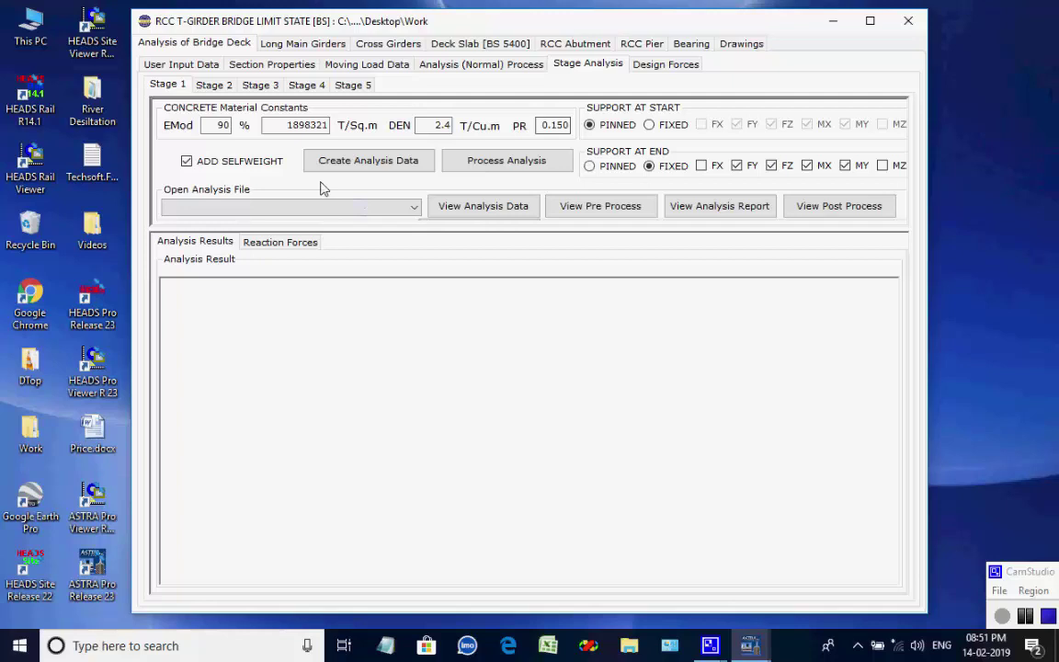
{"action": "left_click", "coordinate": [371, 165]}
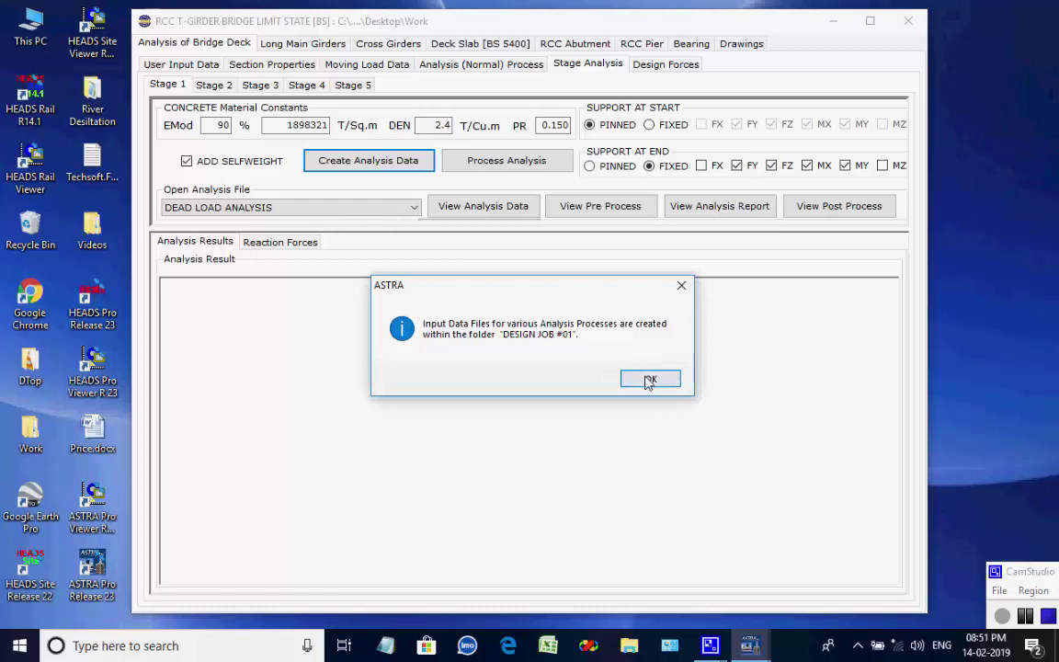
{"action": "left_click", "coordinate": [649, 380]}
{"action": "left_click", "coordinate": [414, 208]}
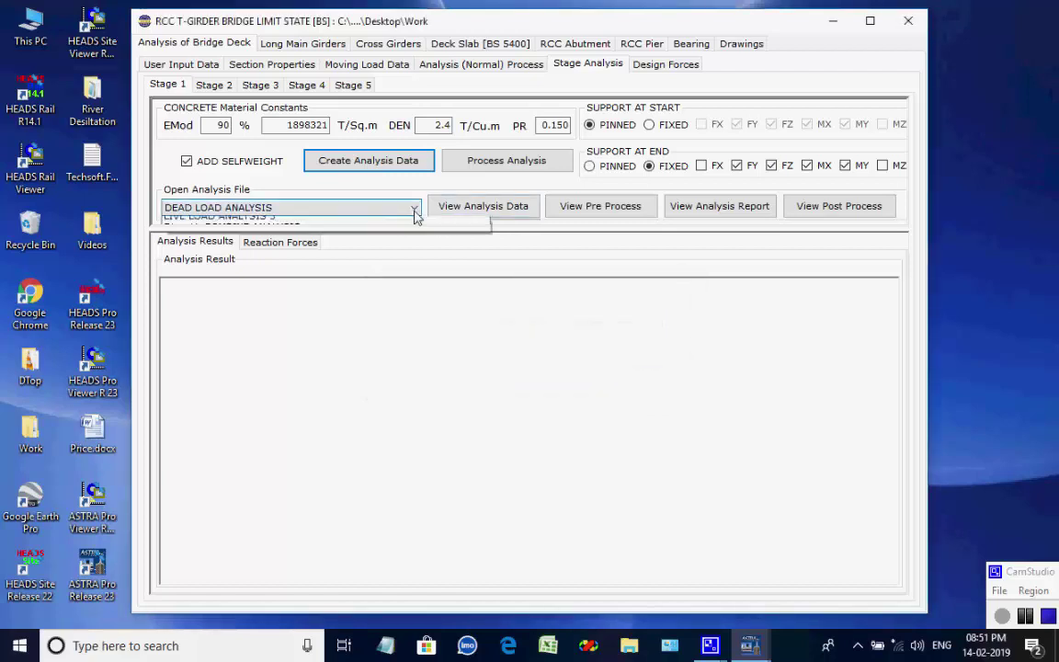
{"action": "left_click", "coordinate": [413, 207]}
Step: Process all the Stage 1 analyses, from dead load to DL + LL combine, and look over their results
{"action": "left_click", "coordinate": [475, 162]}
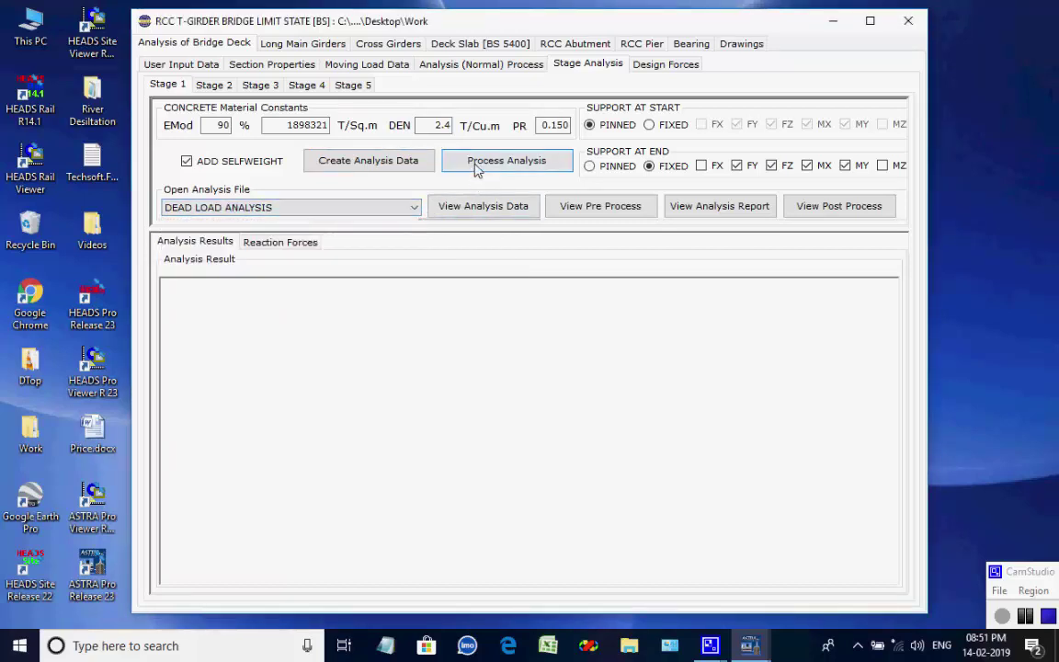
{"action": "left_click", "coordinate": [450, 481]}
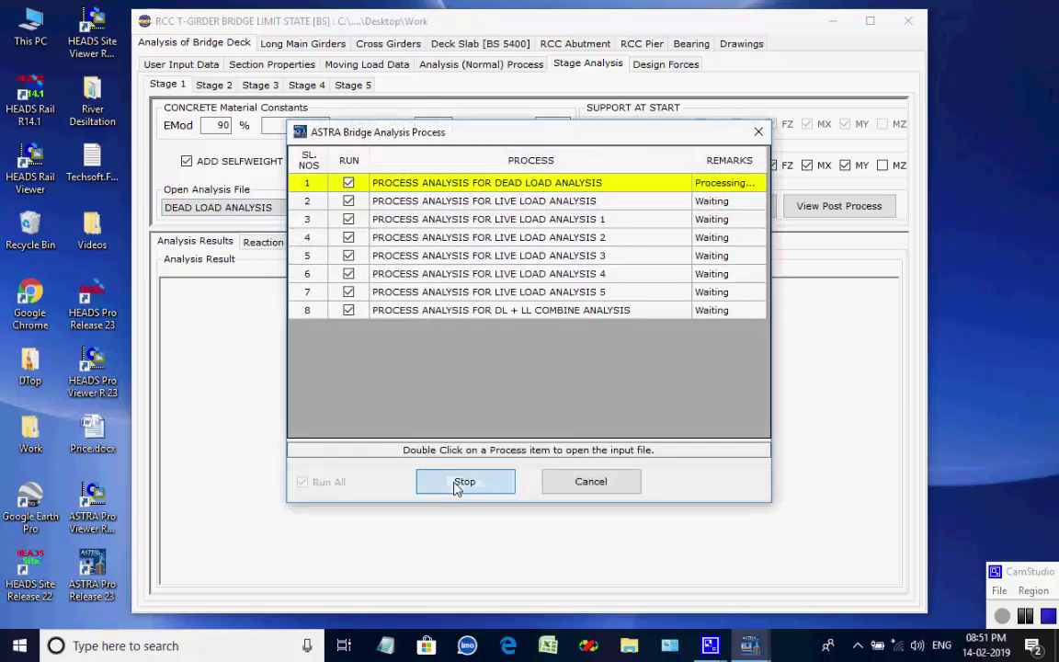
{"action": "left_click", "coordinate": [446, 235]}
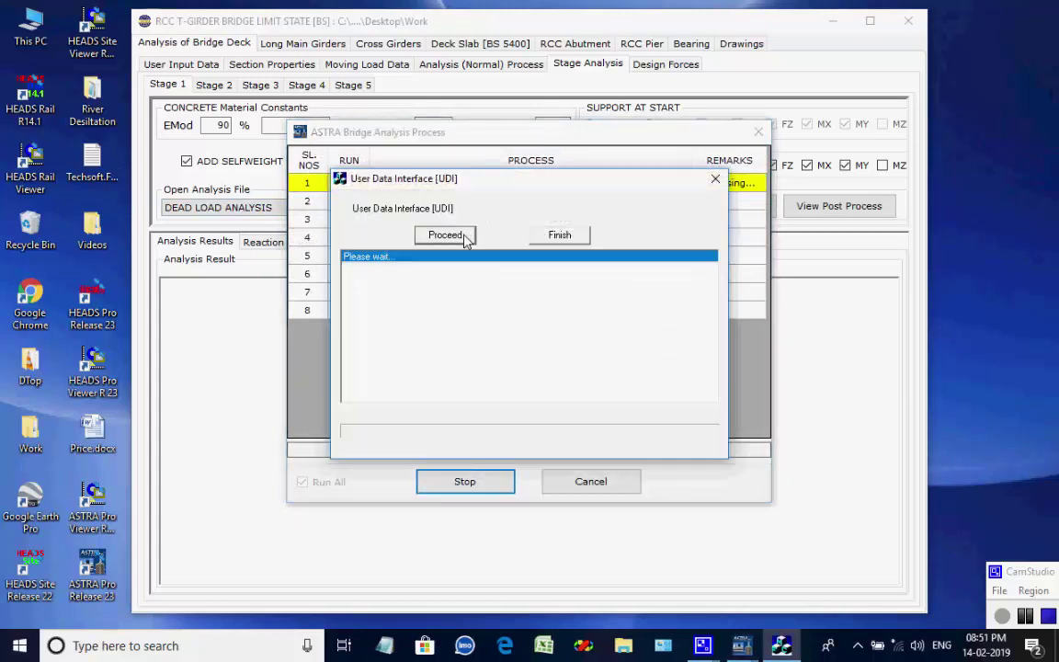
{"action": "left_click", "coordinate": [633, 380]}
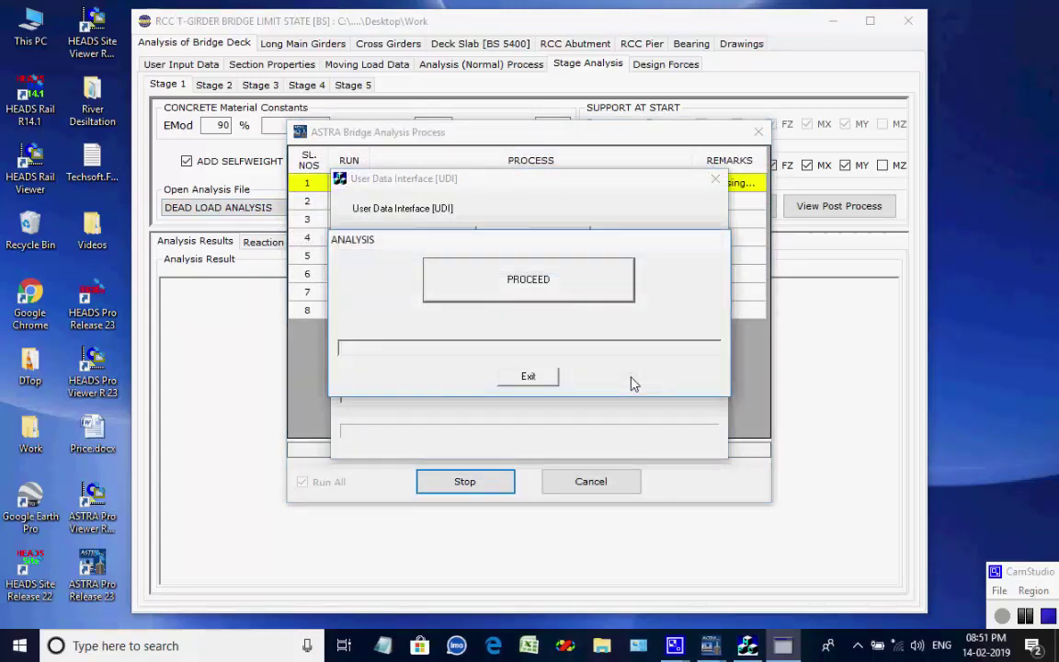
{"action": "left_click", "coordinate": [563, 297]}
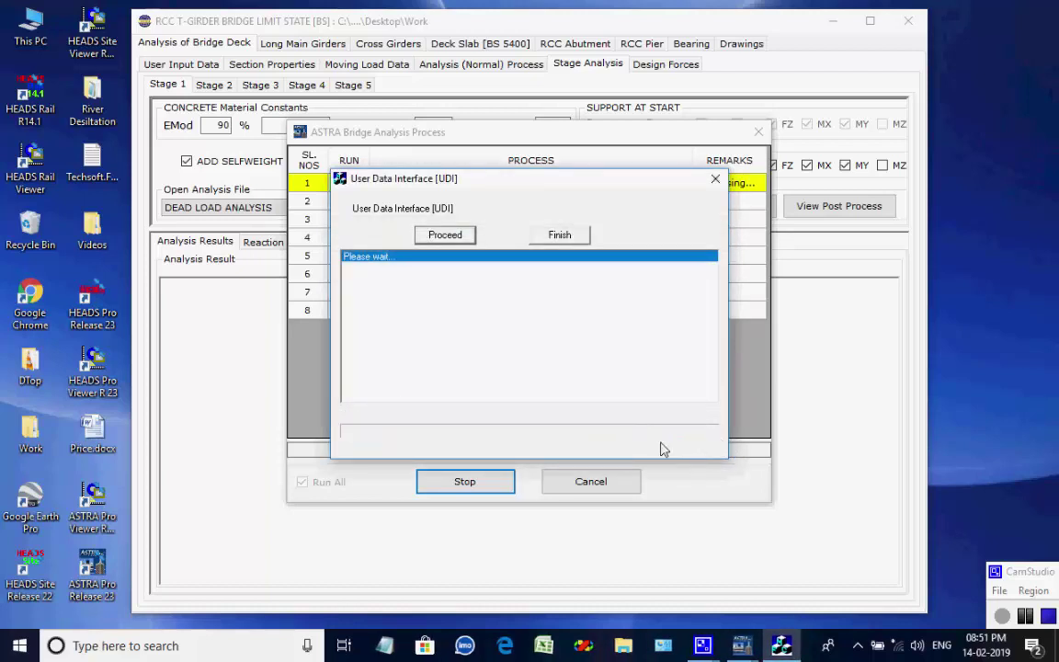
{"action": "left_click", "coordinate": [658, 386]}
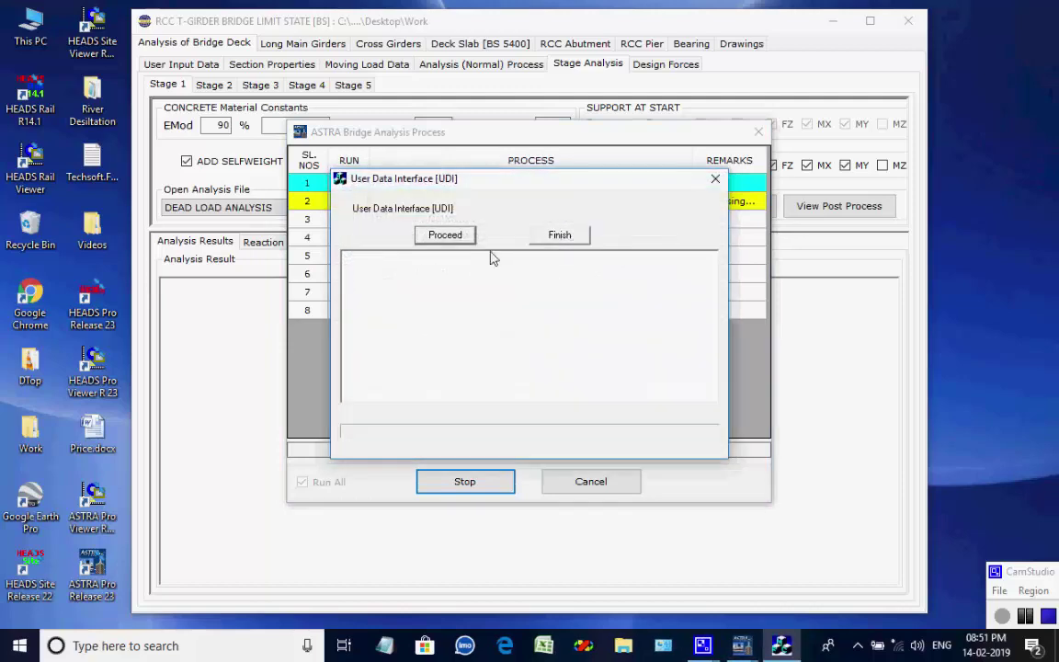
{"action": "left_click", "coordinate": [465, 238]}
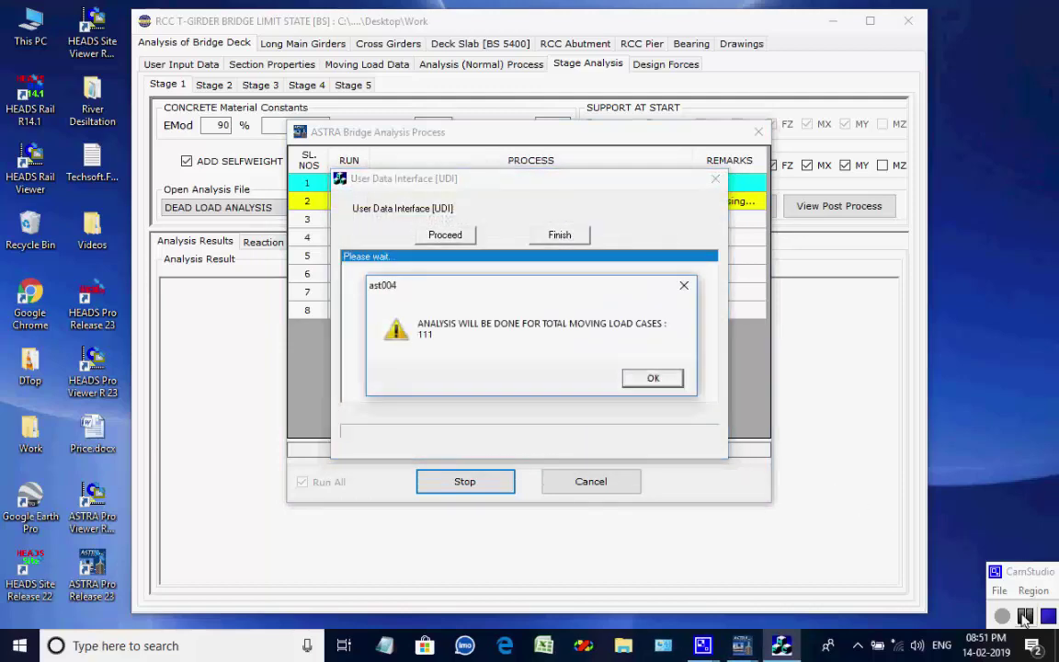
{"action": "key", "text": "Return"}
{"action": "left_click", "coordinate": [666, 387]}
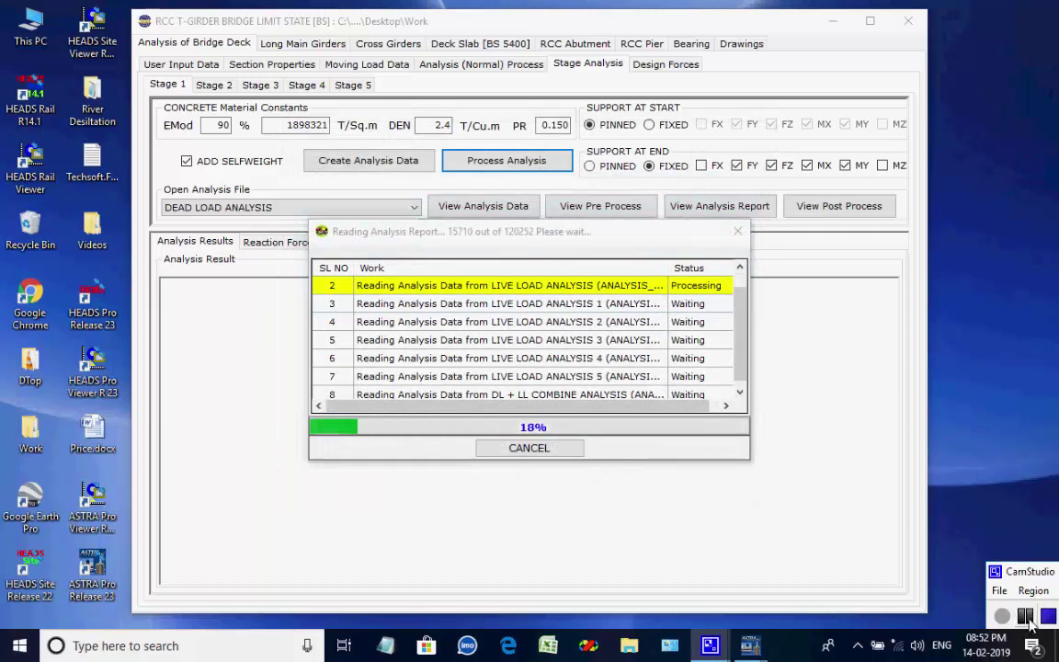
{"action": "left_click", "coordinate": [1025, 616]}
{"action": "left_click", "coordinate": [1002, 616]}
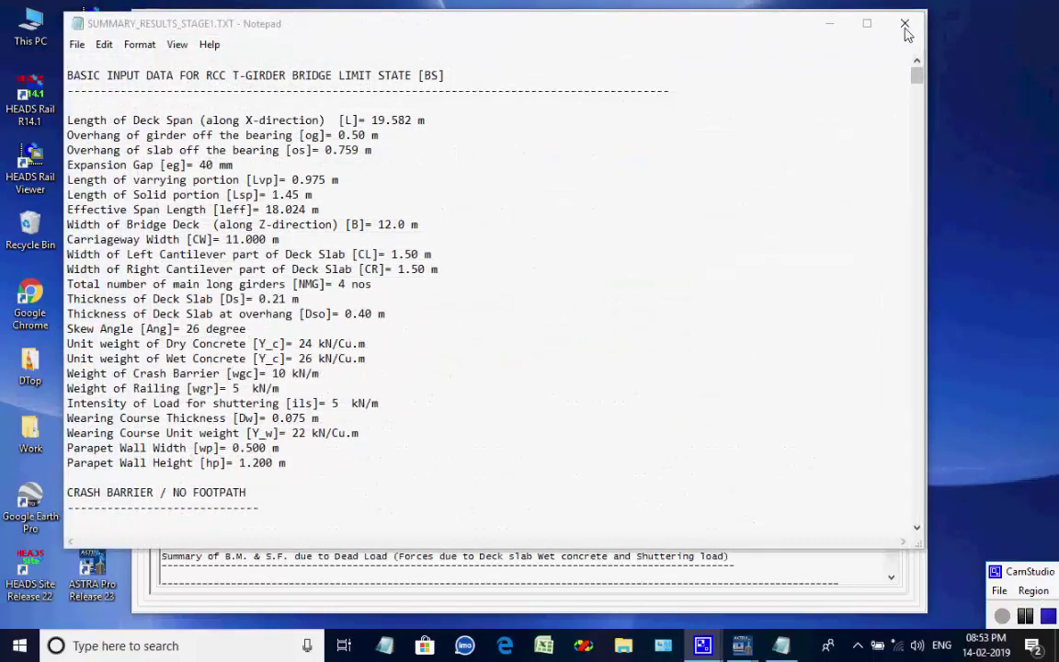
{"action": "left_click", "coordinate": [905, 32]}
{"action": "mouse_move", "coordinate": [891, 307]}
{"action": "left_mouse_down"}
{"action": "mouse_move", "coordinate": [884, 549]}
{"action": "mouse_move", "coordinate": [890, 304]}
{"action": "left_mouse_up"}
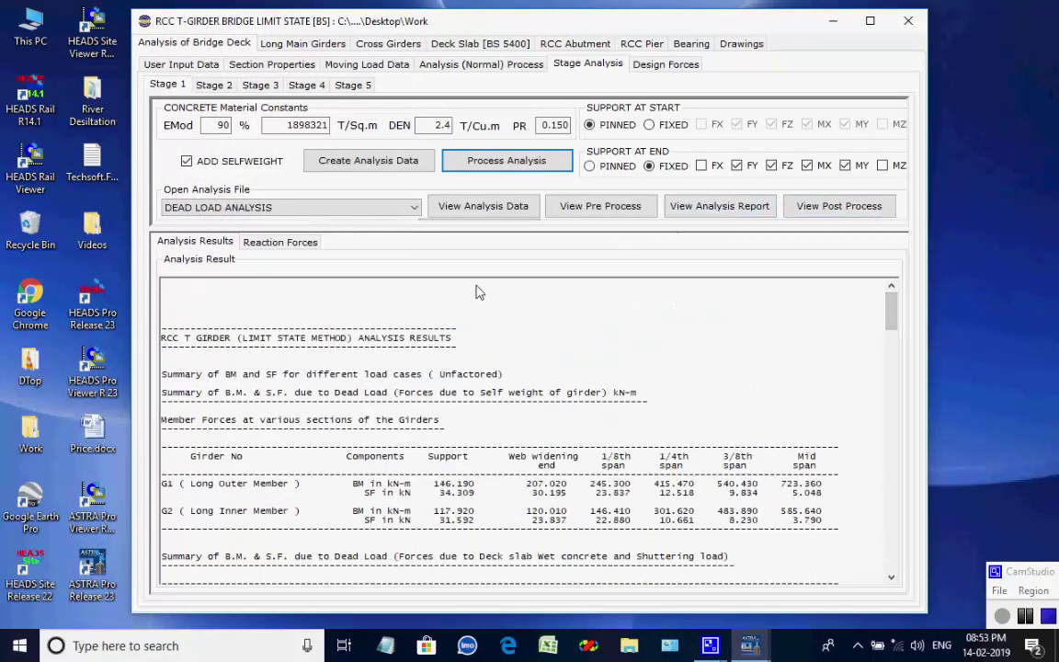
Step: Create the Stage 2 analysis input data files with the default 80% EMod, material constants and support conditions
{"action": "left_click", "coordinate": [228, 86]}
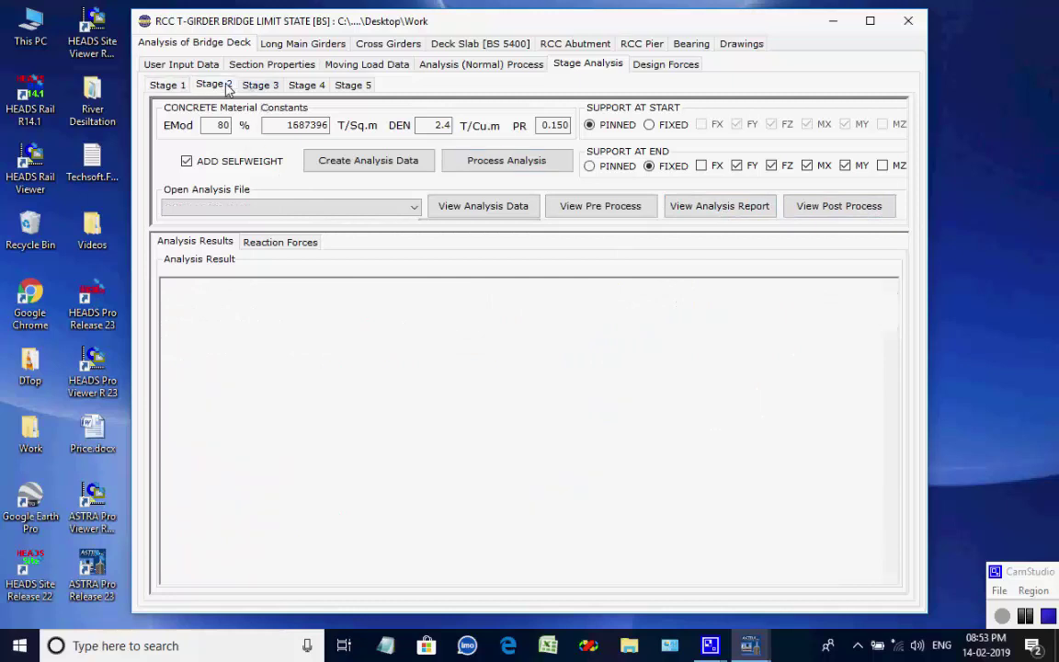
{"action": "left_click", "coordinate": [355, 161]}
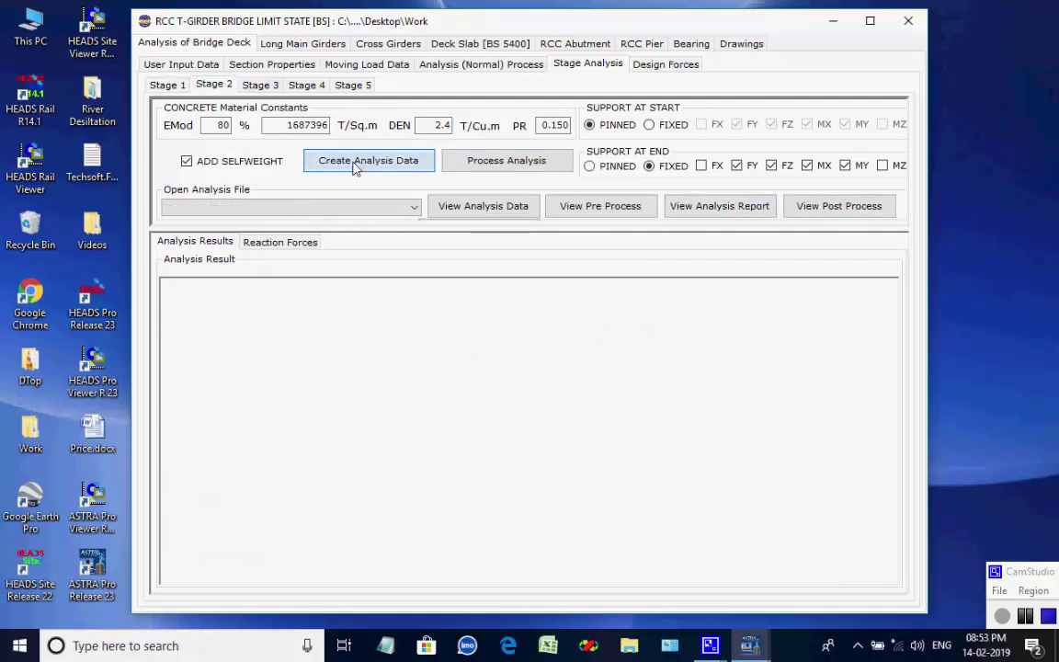
{"action": "left_click", "coordinate": [633, 377]}
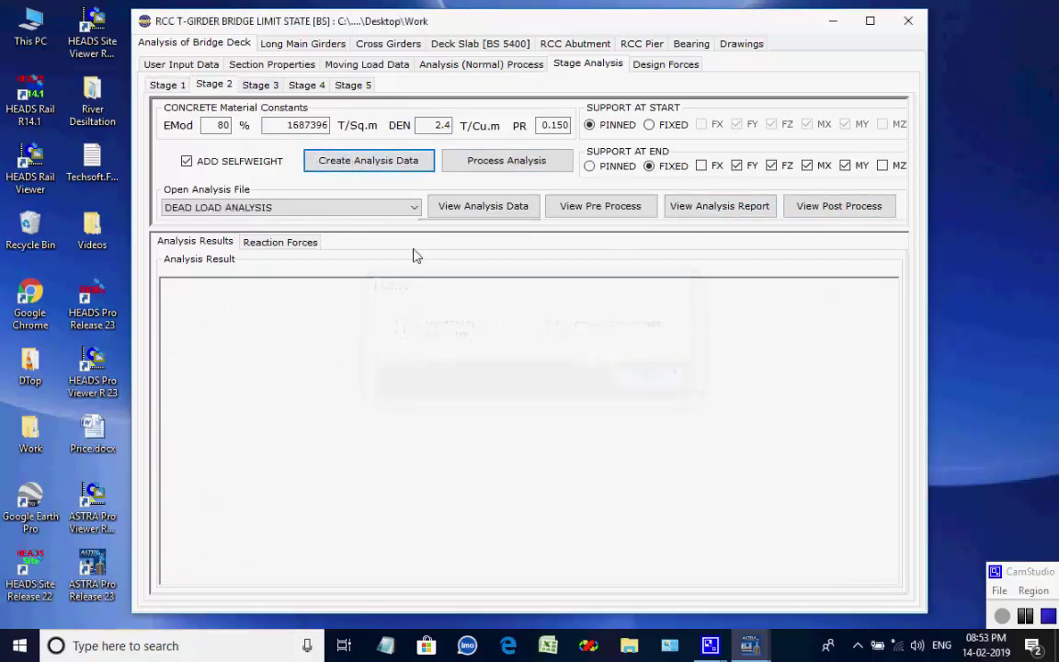
{"action": "left_click", "coordinate": [414, 208]}
{"action": "left_click", "coordinate": [416, 215]}
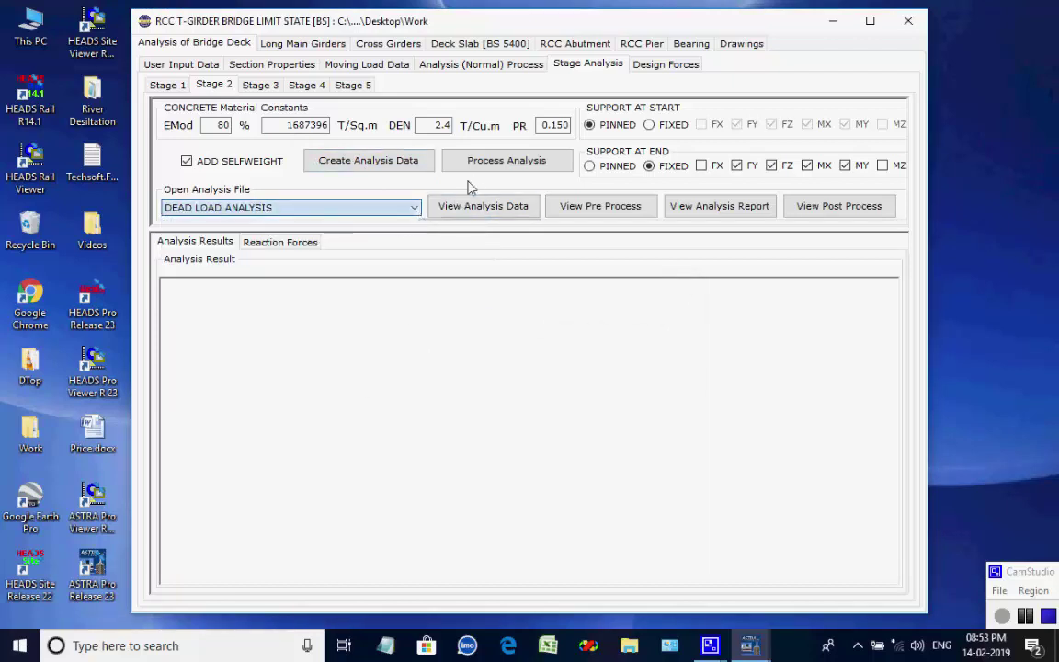
Step: Process all the Stage 2 analyses, including dead load, live load, live load 1 to 5 and DL + LL combine
{"action": "left_click", "coordinate": [484, 161]}
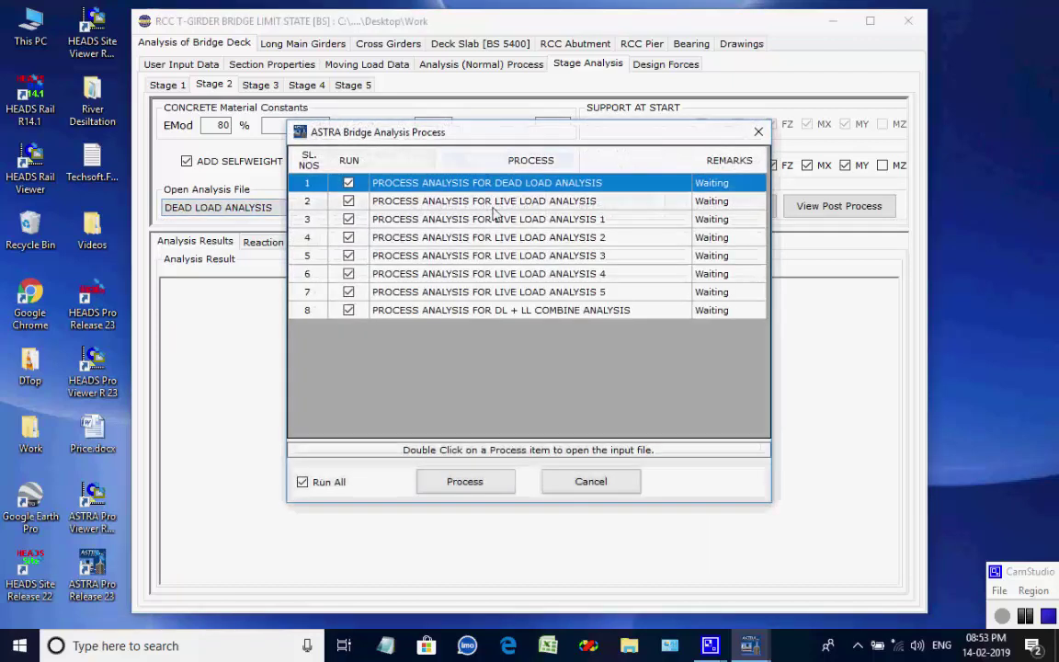
{"action": "left_click", "coordinate": [462, 484]}
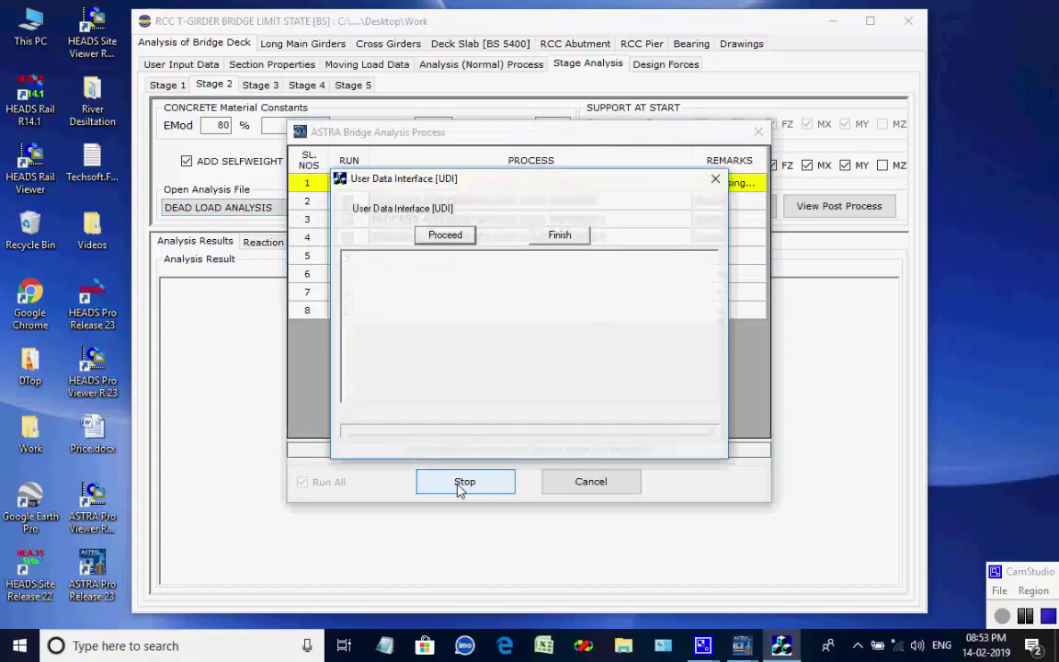
{"action": "left_click", "coordinate": [468, 237]}
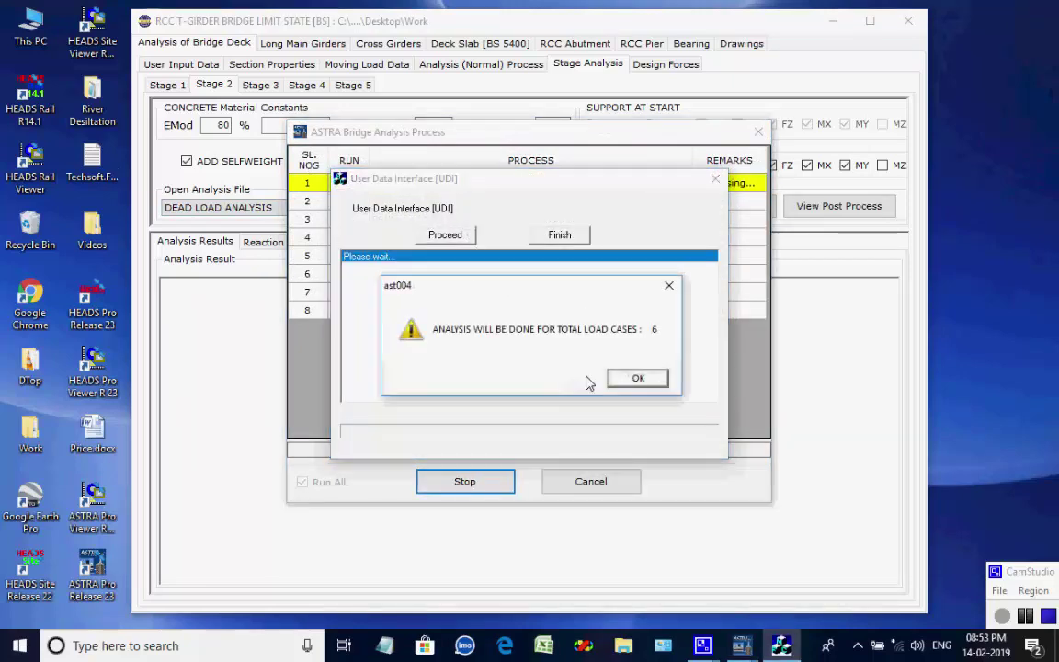
{"action": "left_click", "coordinate": [635, 379]}
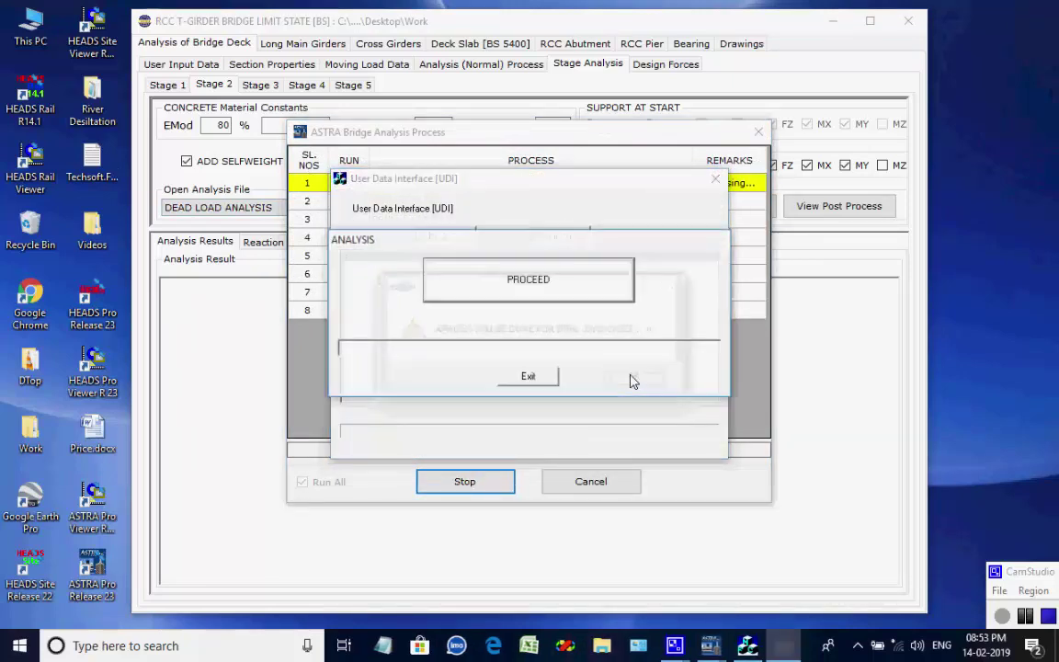
{"action": "left_click", "coordinate": [584, 298]}
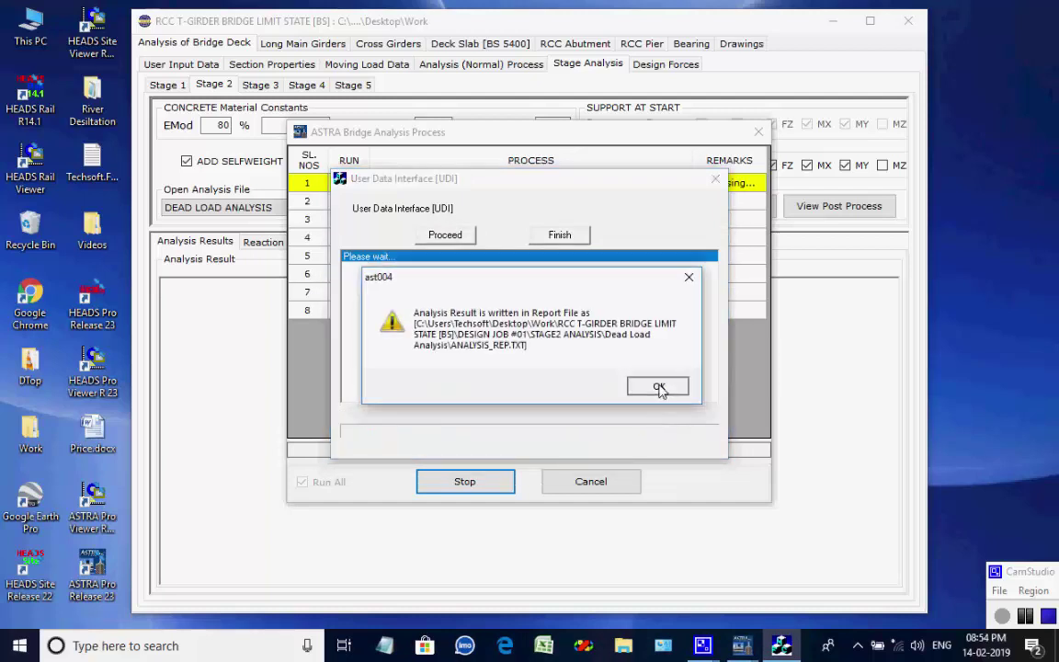
{"action": "left_click", "coordinate": [659, 388]}
{"action": "left_click", "coordinate": [462, 239]}
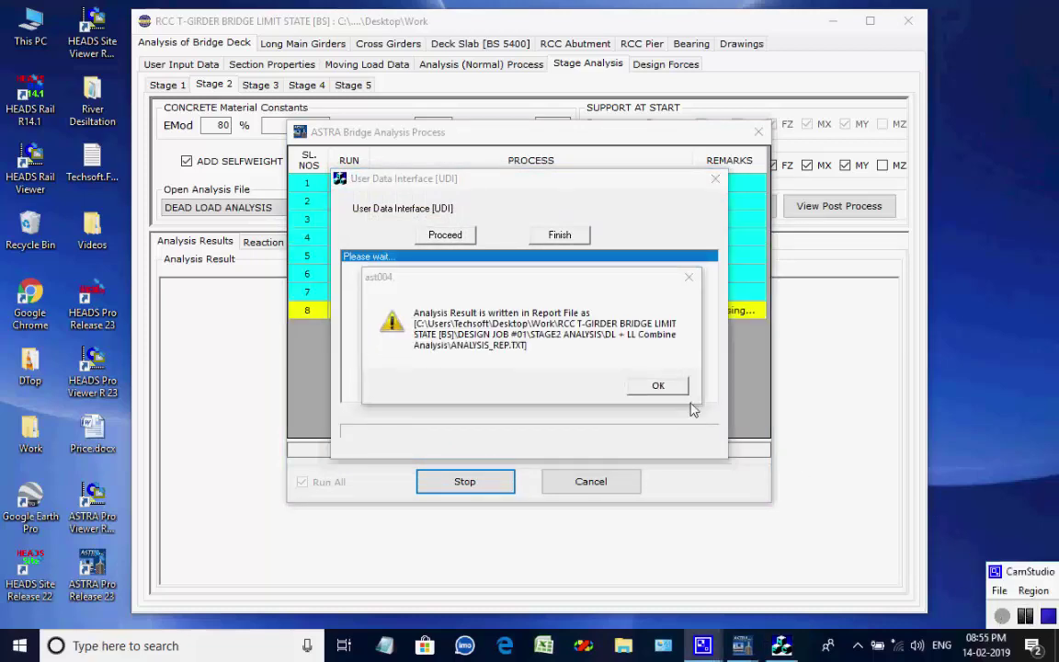
{"action": "left_click", "coordinate": [668, 389]}
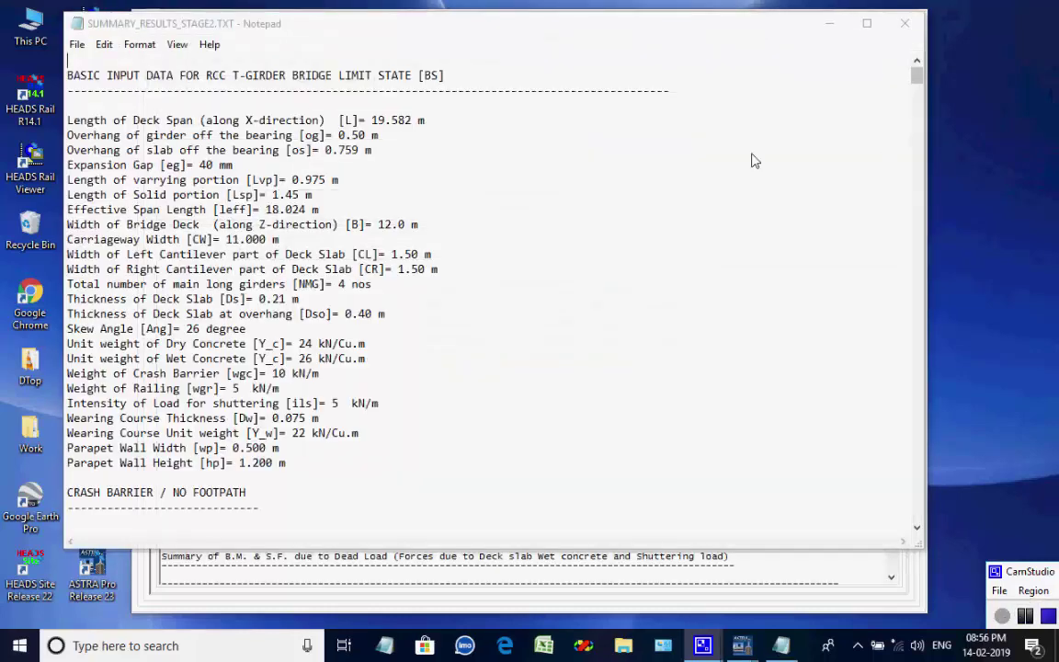
Step: Read through SUMMARY_RESULTS_STAGE2.TXT, close it, and look over the Stage 2 analysis results
{"action": "left_click_drag", "start_coordinate": [919, 81], "coordinate": [899, 500]}
{"action": "left_click", "coordinate": [905, 23]}
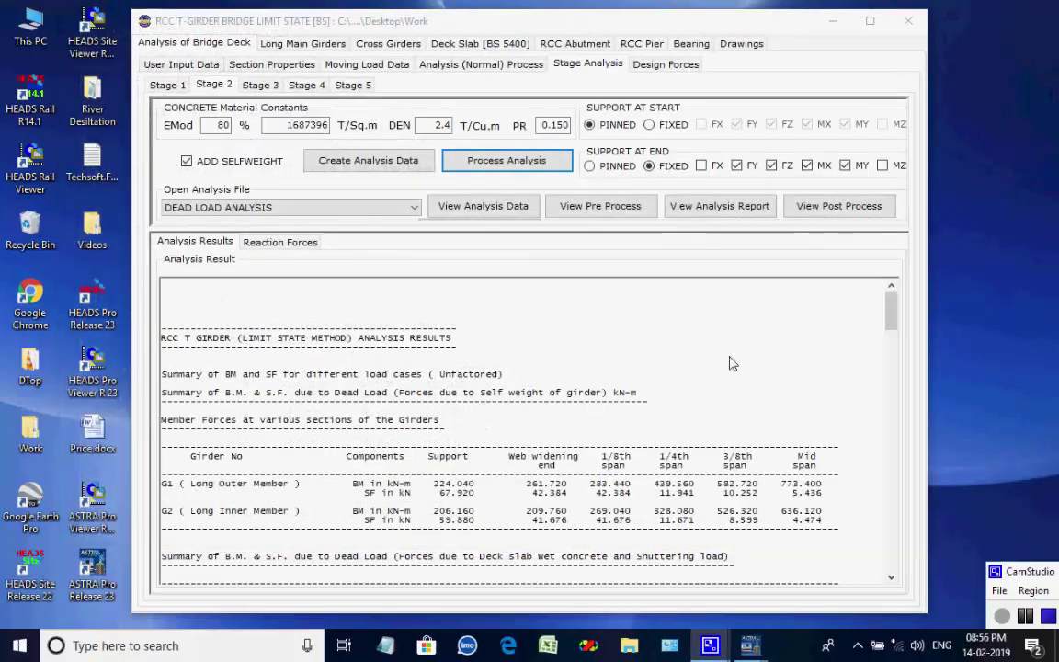
{"action": "left_click_drag", "start_coordinate": [896, 321], "coordinate": [796, 225]}
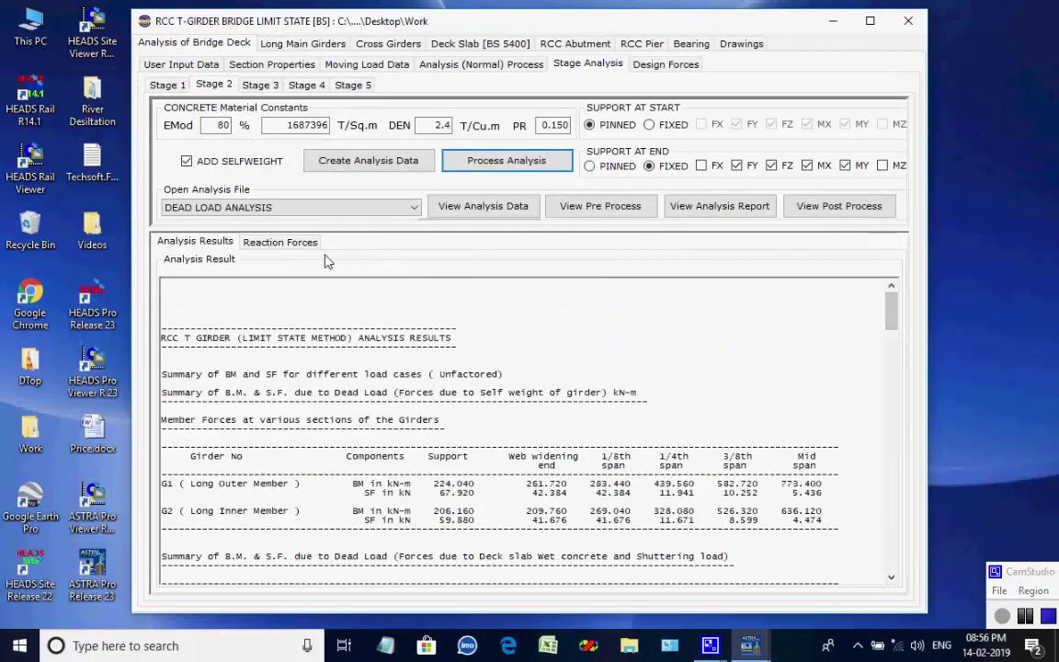
Step: Review the Stage 2 reaction forces for DL, SIDL and LL supports, and the maximum forces
{"action": "left_click", "coordinate": [280, 242]}
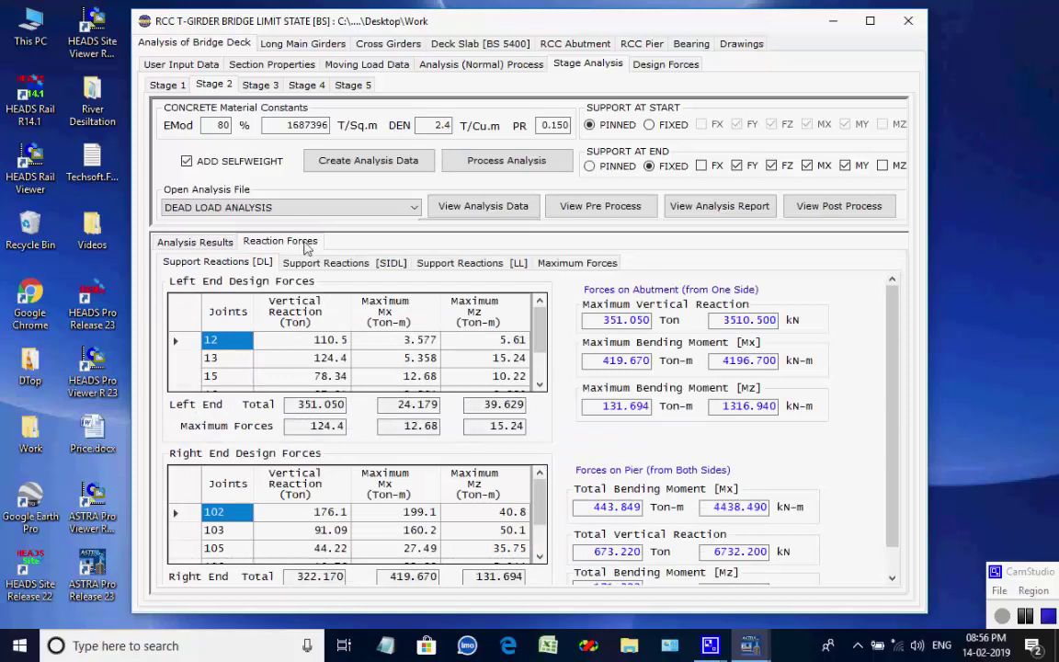
{"action": "left_click", "coordinate": [353, 263]}
{"action": "left_click", "coordinate": [469, 264]}
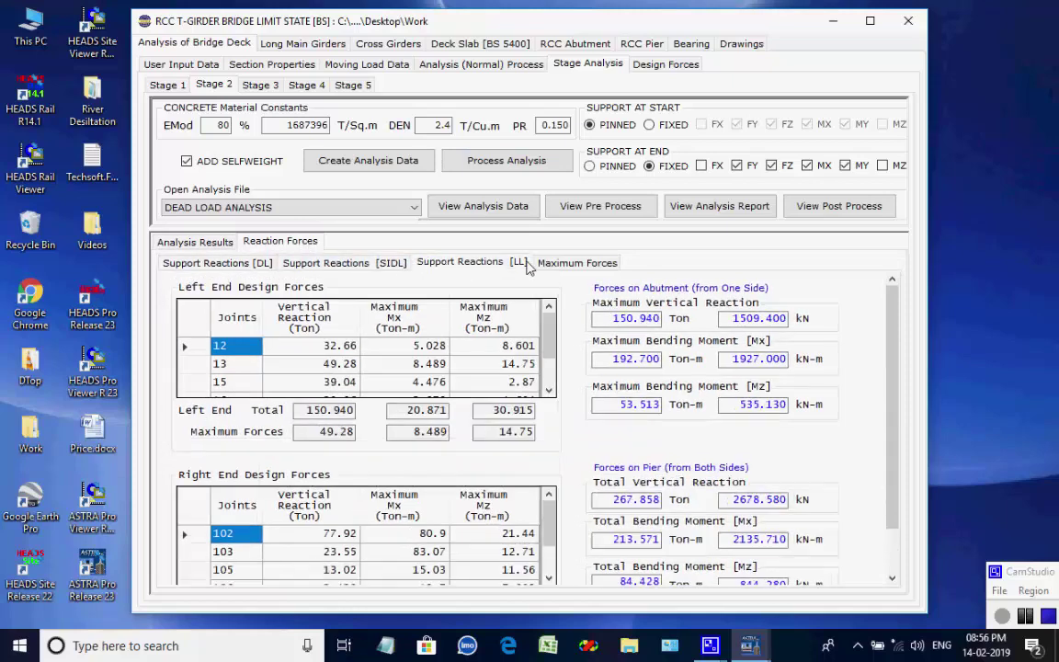
{"action": "left_click", "coordinate": [564, 267]}
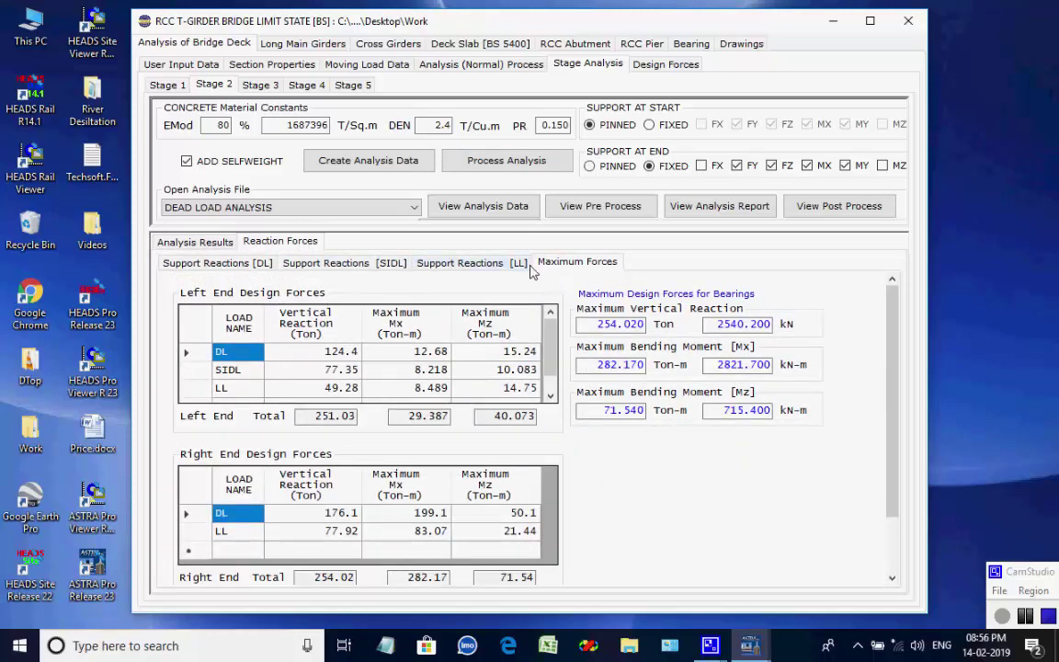
Step: Create the Stage 3 analysis input data files with the default 70% EMod, material constants and support conditions
{"action": "left_click", "coordinate": [264, 88]}
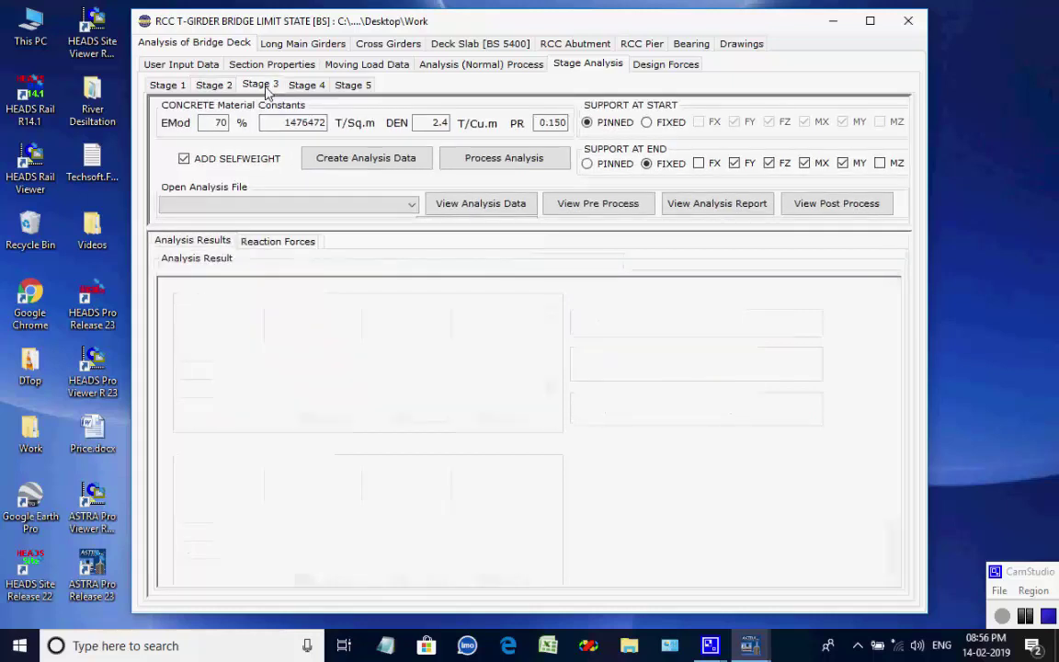
{"action": "left_click", "coordinate": [364, 160]}
{"action": "left_click", "coordinate": [649, 380]}
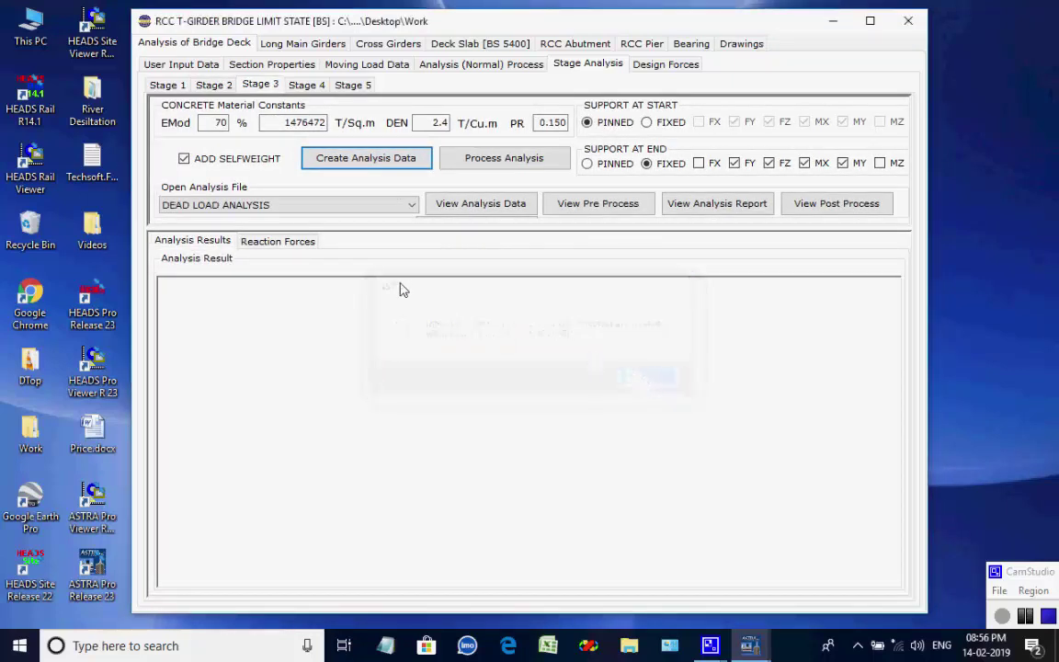
{"action": "left_click", "coordinate": [411, 210]}
{"action": "left_click", "coordinate": [409, 207]}
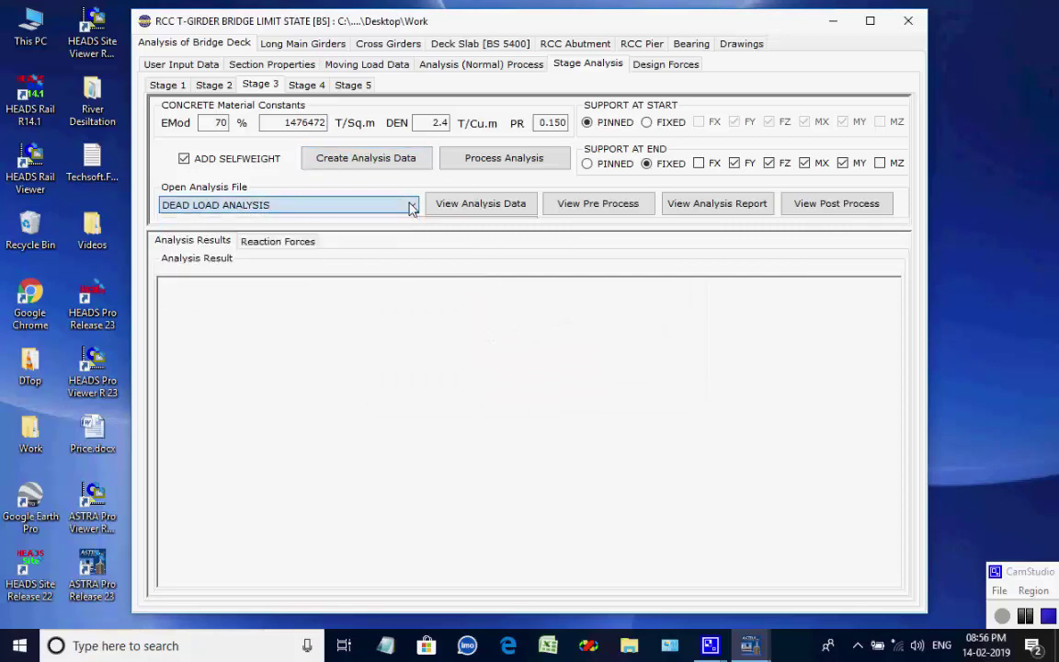
Step: Process all the Stage 3 analyses, including dead load, live load, live load 1 to 5 and DL + LL combine
{"action": "left_click", "coordinate": [478, 164]}
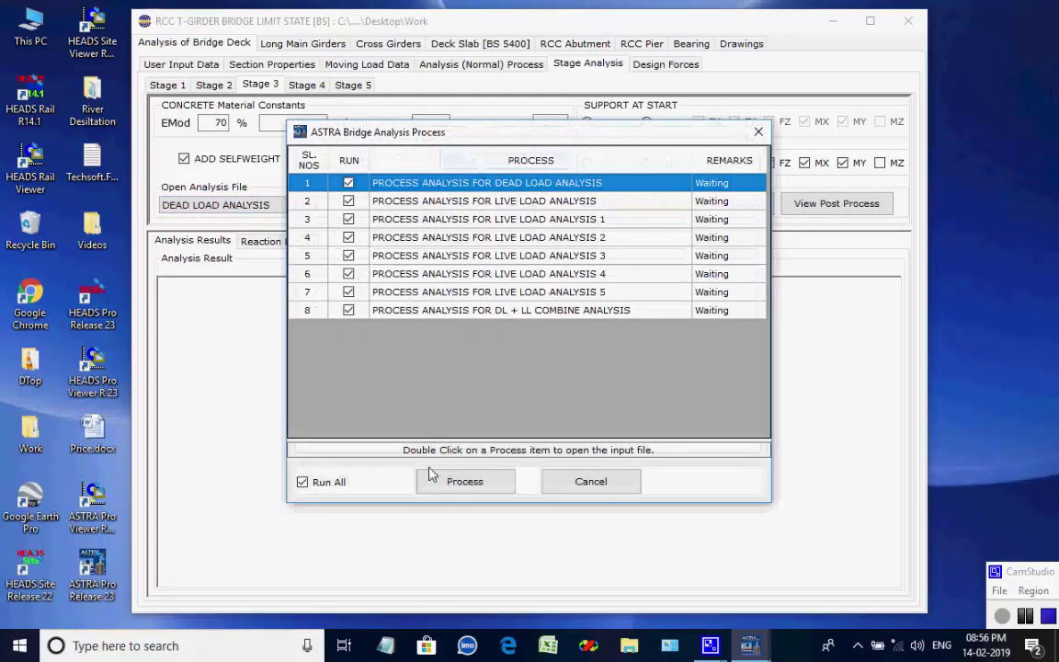
{"action": "left_click", "coordinate": [455, 483]}
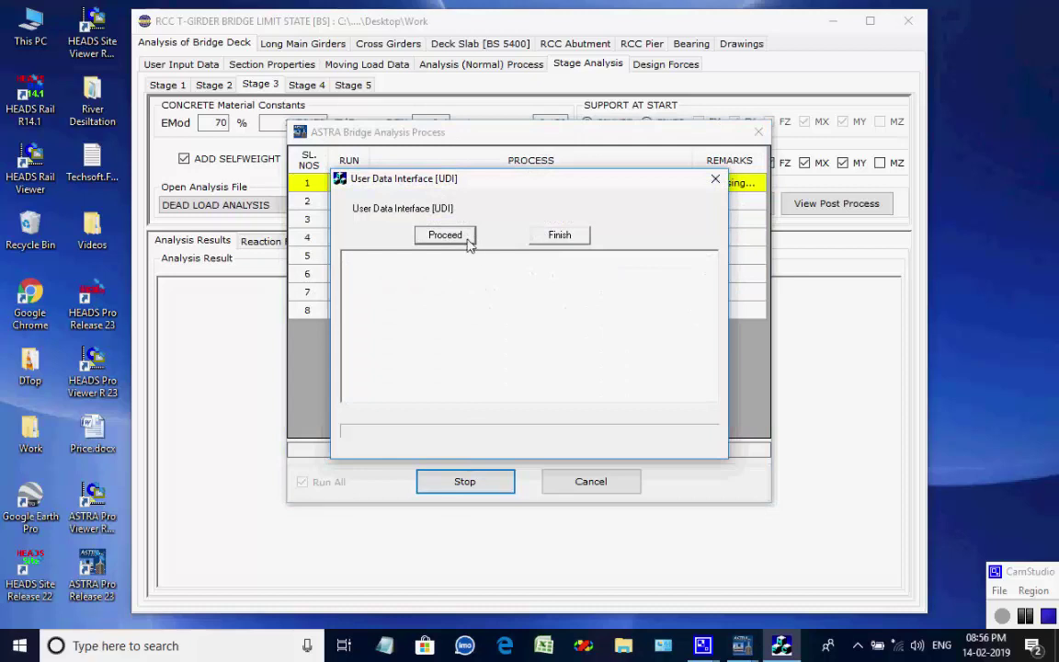
{"action": "left_click", "coordinate": [467, 239]}
{"action": "left_click", "coordinate": [634, 380]}
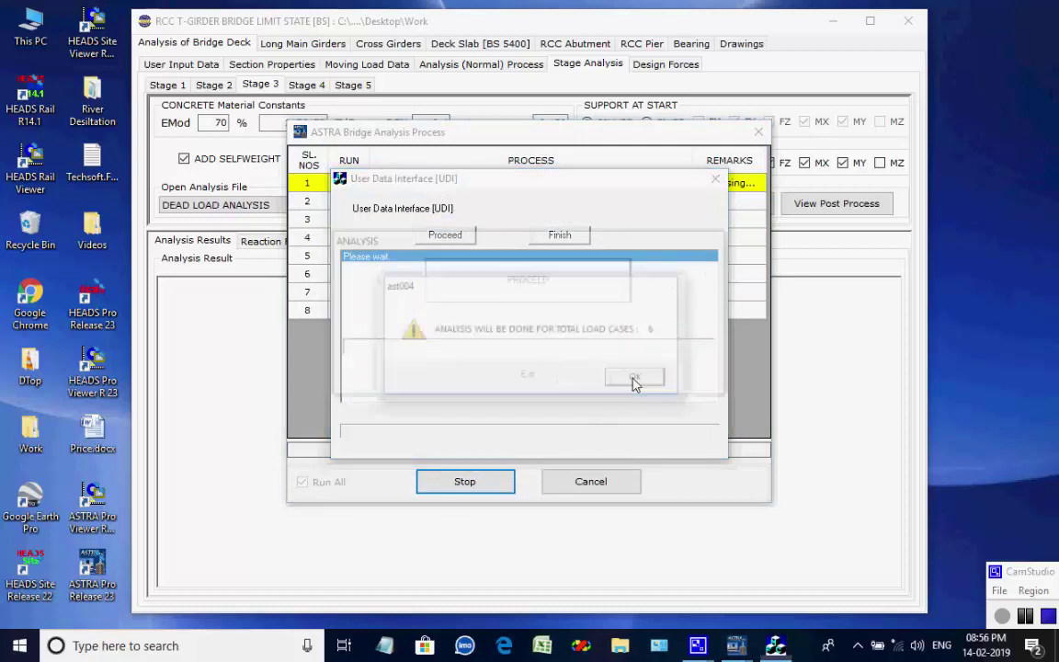
{"action": "left_click", "coordinate": [570, 299]}
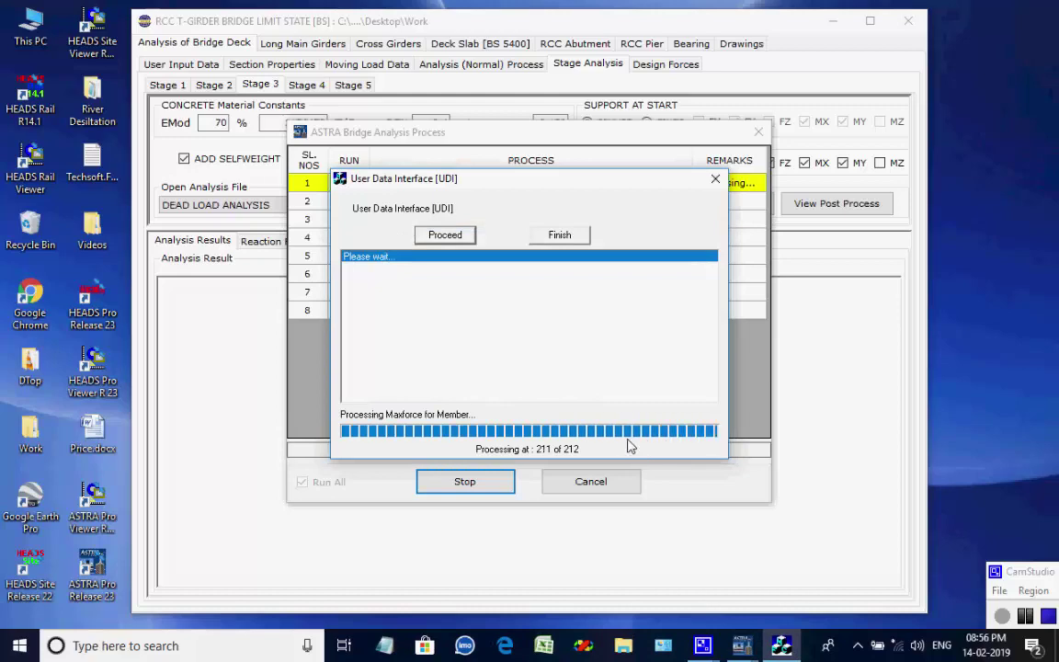
{"action": "left_click", "coordinate": [658, 387]}
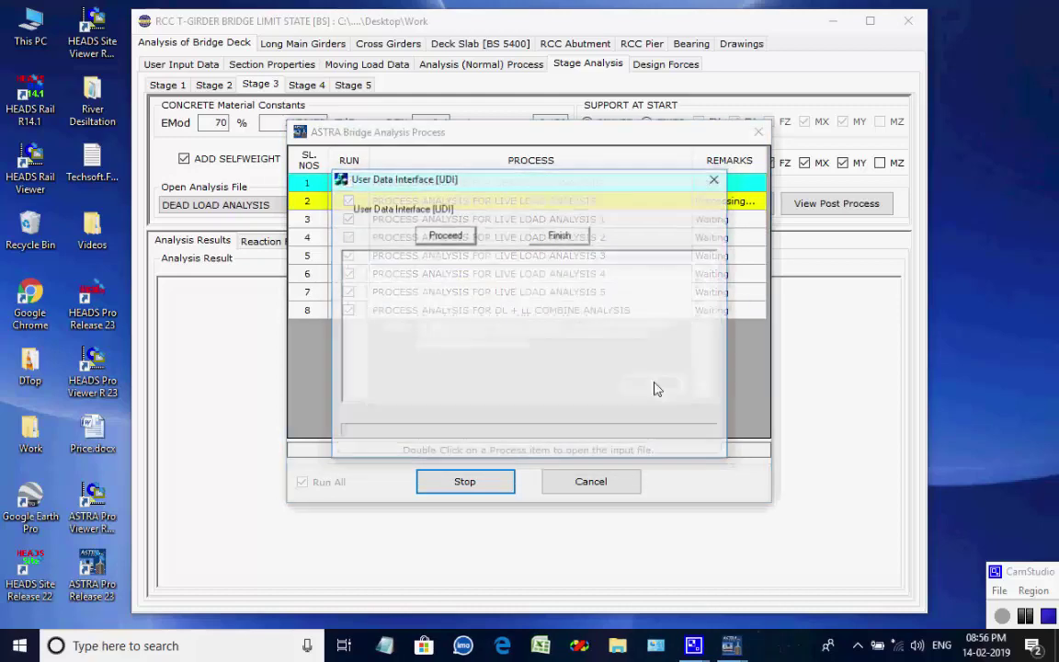
{"action": "left_click", "coordinate": [467, 238]}
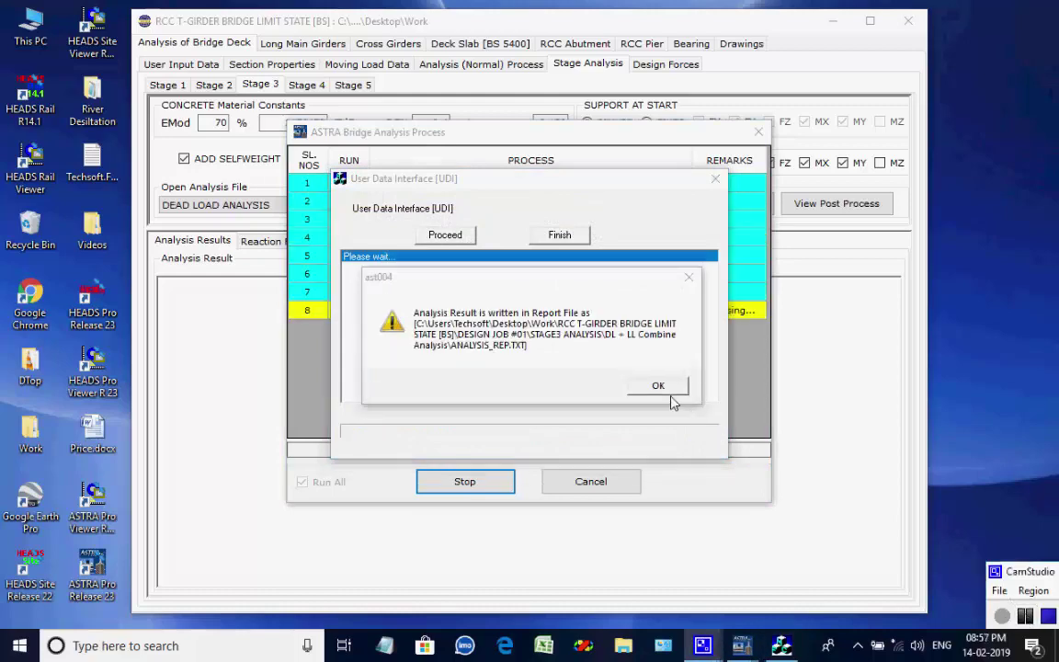
{"action": "left_click", "coordinate": [664, 387]}
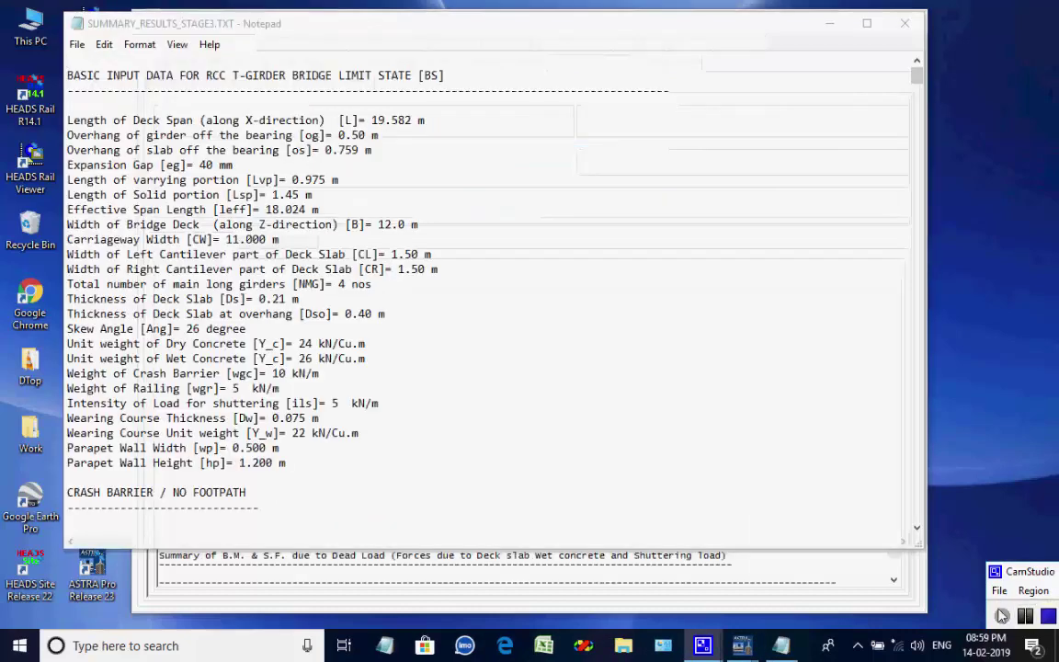
Step: Close SUMMARY_RESULTS_STAGE3.TXT and review the Stage 3 DL, SIDL and LL support reactions and the maximum forces
{"action": "left_click", "coordinate": [905, 23]}
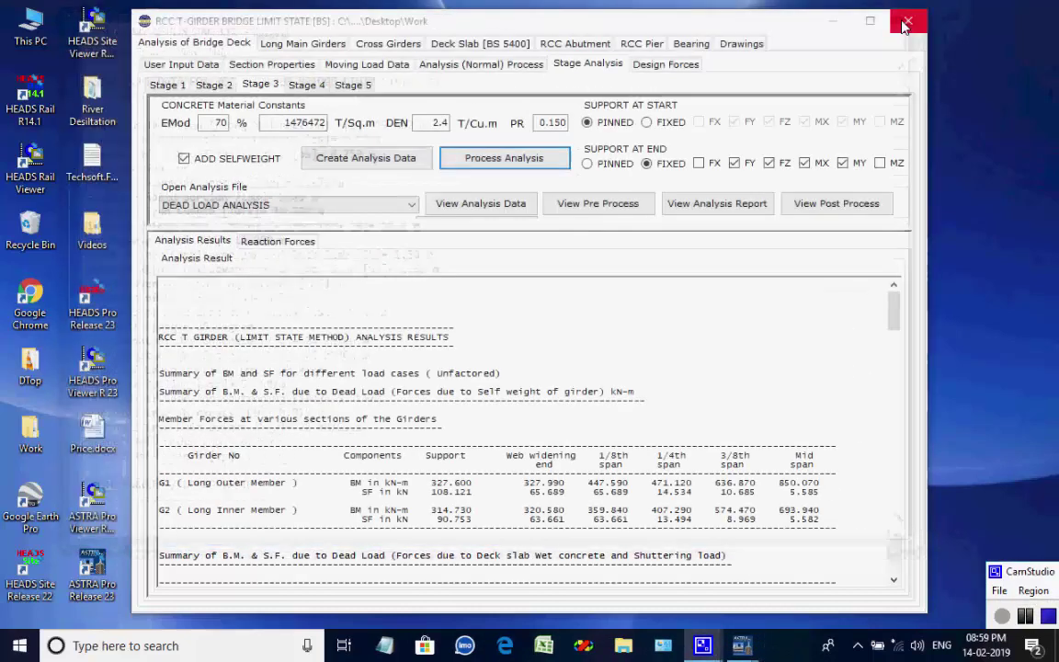
{"action": "left_click", "coordinate": [278, 242]}
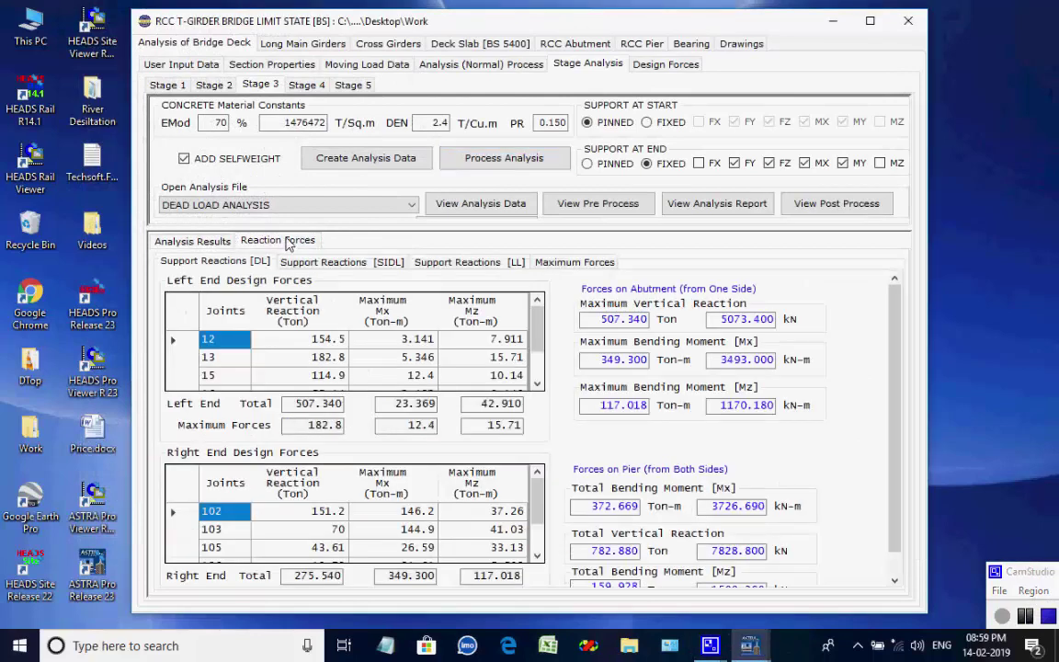
{"action": "left_click", "coordinate": [313, 262]}
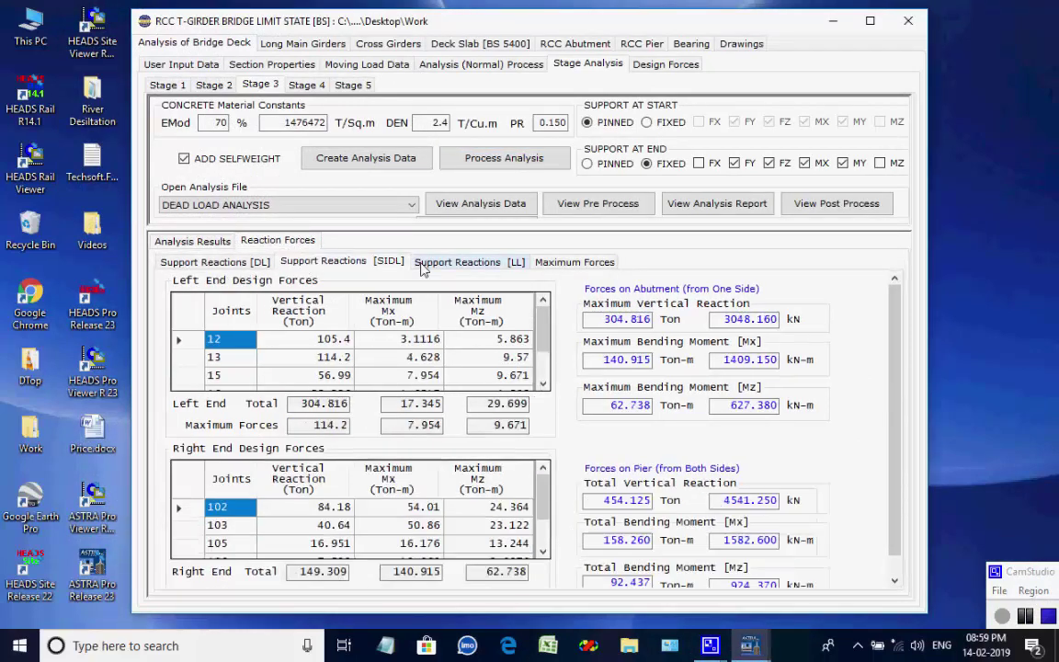
{"action": "left_click", "coordinate": [460, 263]}
{"action": "left_click", "coordinate": [567, 265]}
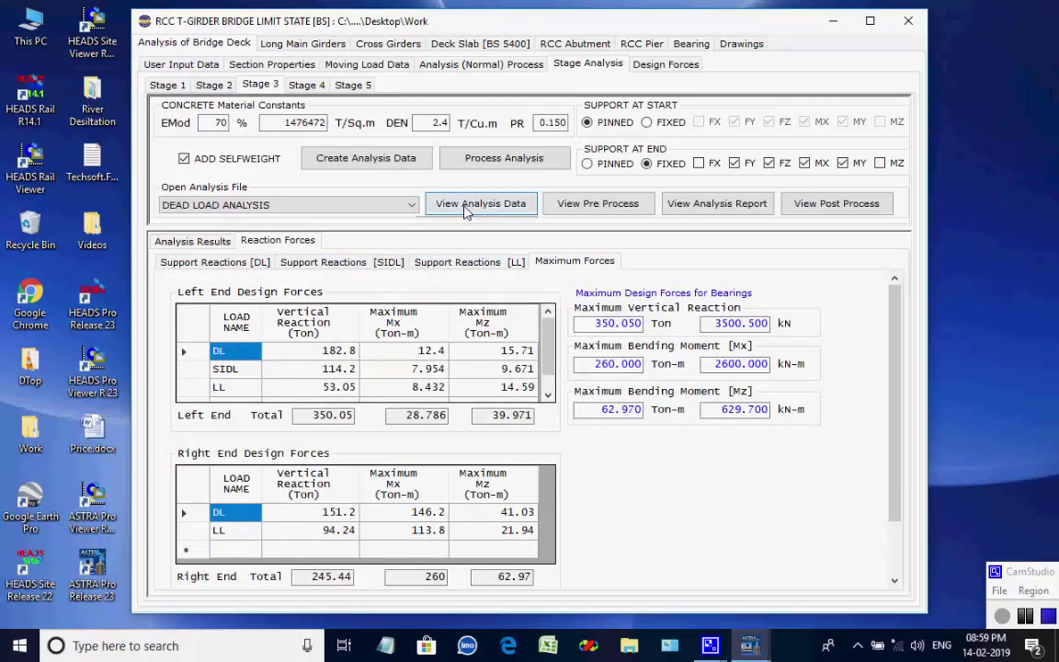
Step: Create the Stage 4 analysis input data files with the default 60% EMod, material constants and support conditions
{"action": "left_click", "coordinate": [309, 85]}
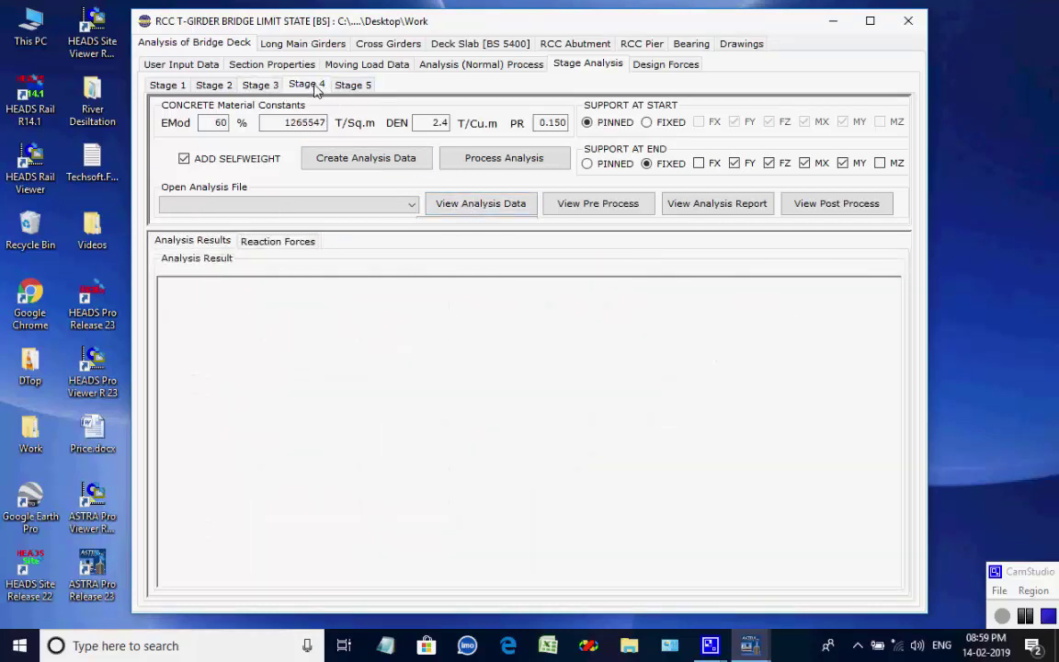
{"action": "left_click", "coordinate": [354, 162]}
{"action": "left_click", "coordinate": [649, 380]}
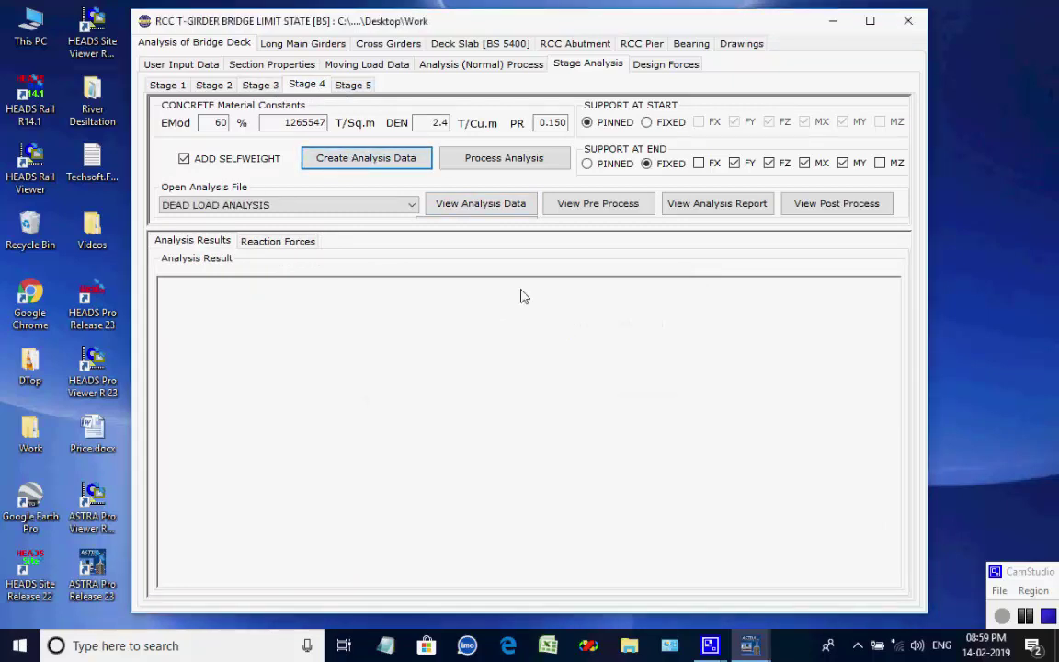
{"action": "left_click", "coordinate": [411, 205]}
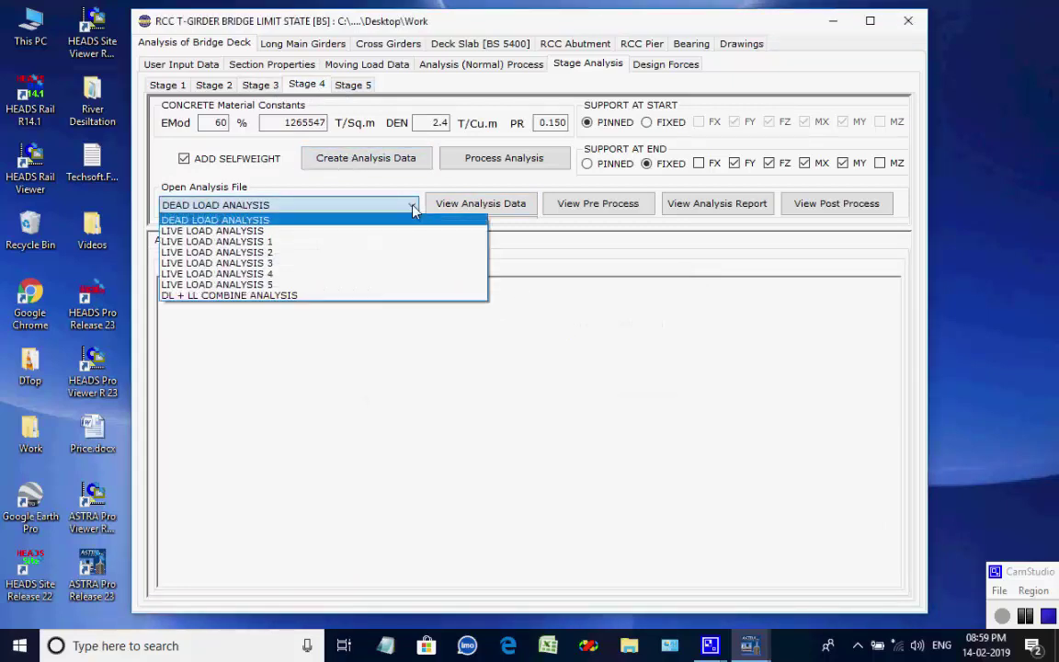
{"action": "left_click", "coordinate": [413, 210]}
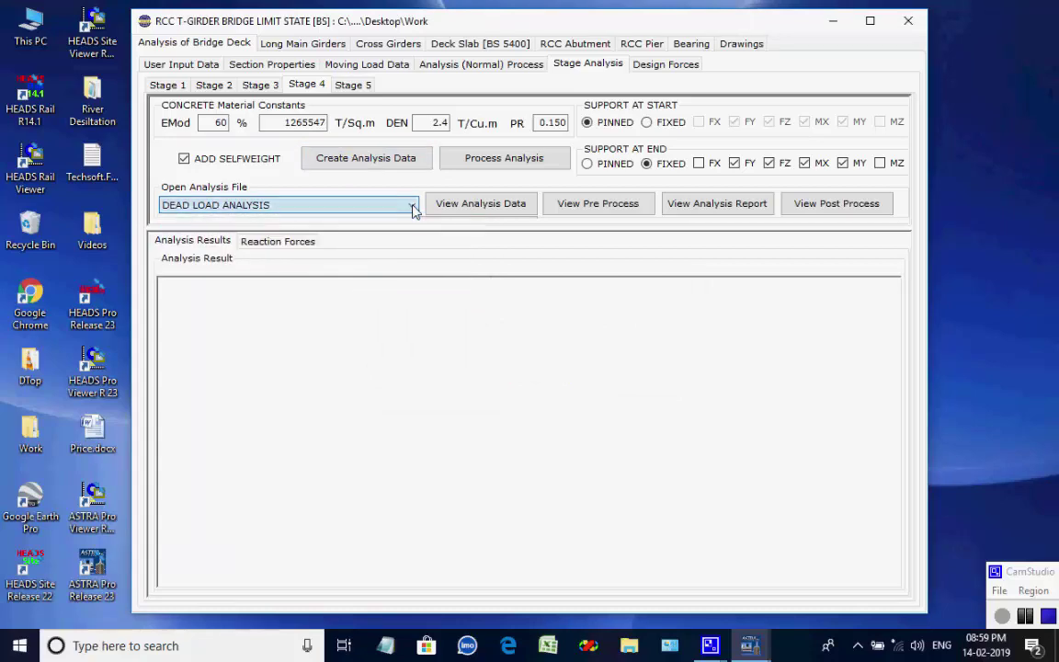
Step: Process all the Stage 4 analyses, including dead load, live load, live load 1 to 5 and DL + LL combine
{"action": "left_click", "coordinate": [478, 162]}
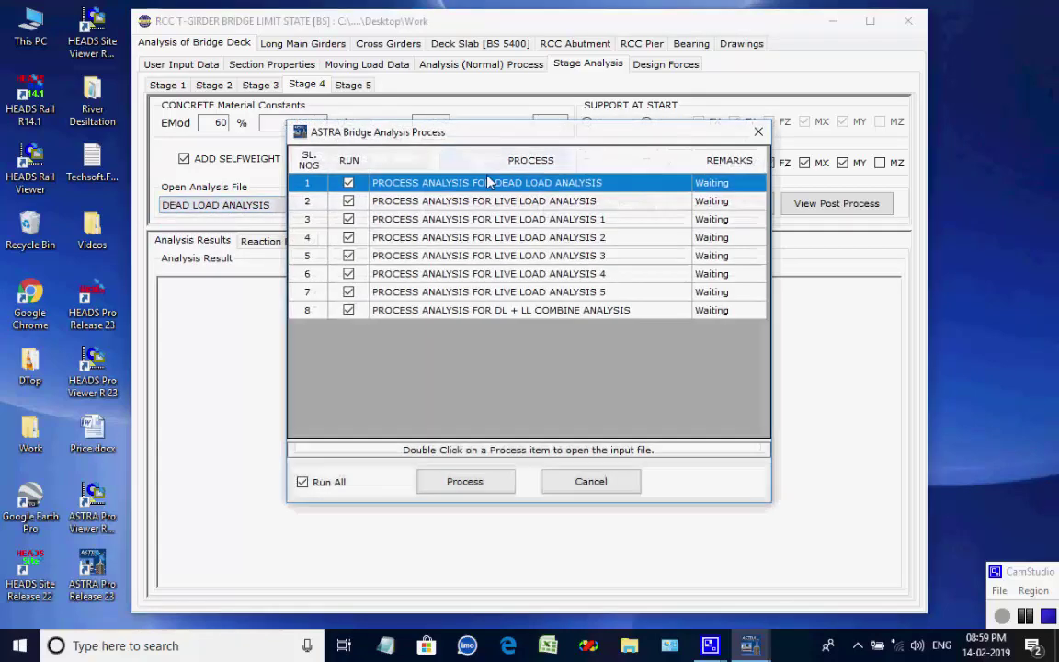
{"action": "left_click", "coordinate": [465, 482]}
{"action": "left_click", "coordinate": [464, 236]}
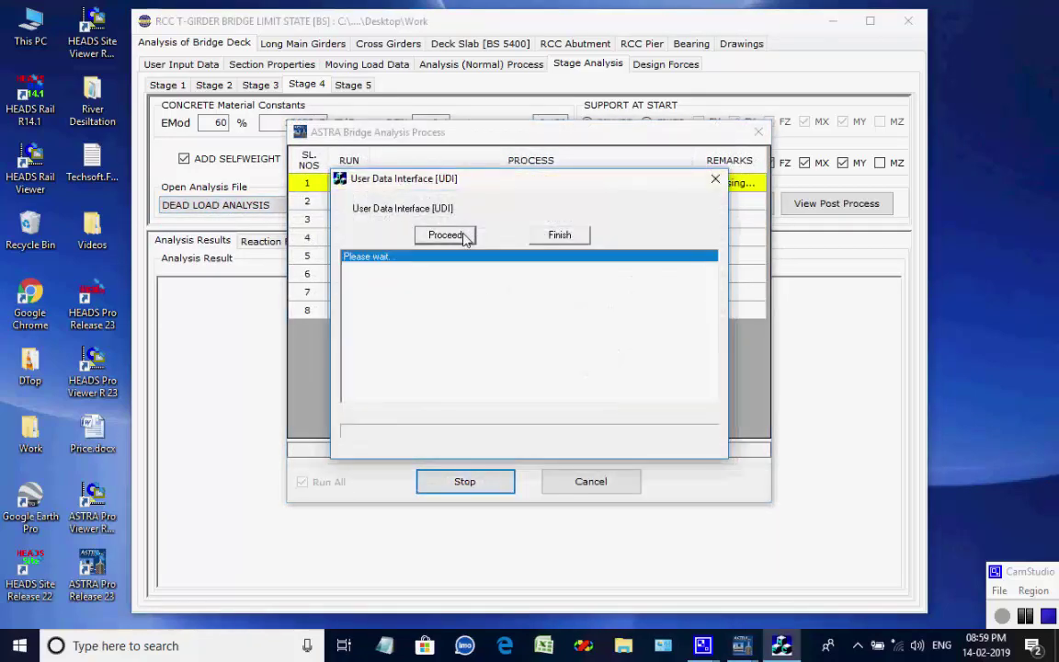
{"action": "left_click", "coordinate": [635, 375]}
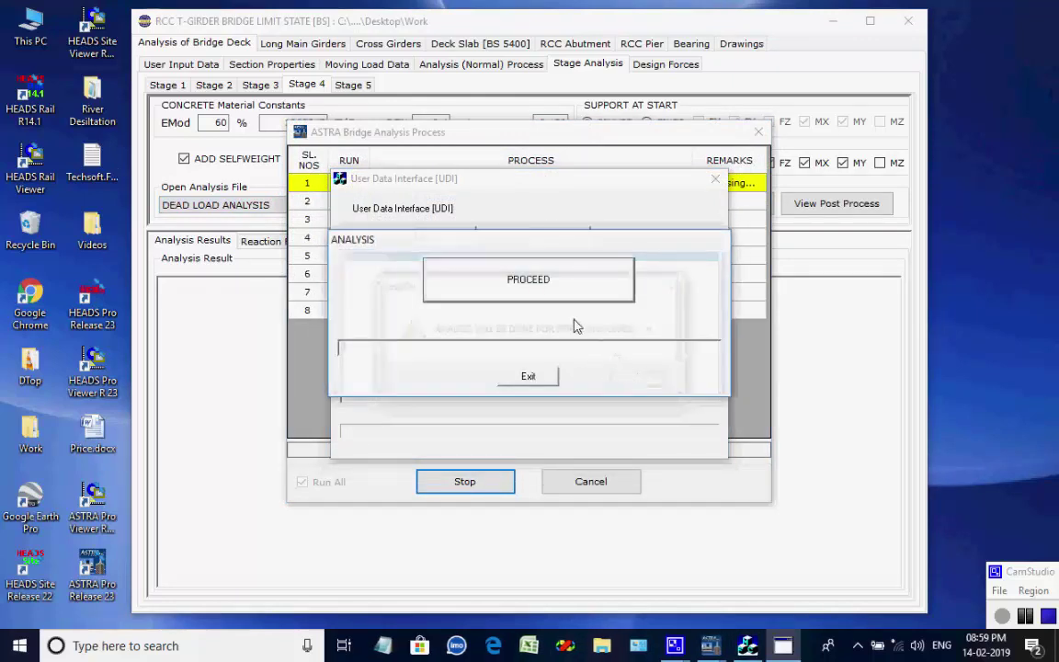
{"action": "left_click", "coordinate": [515, 278]}
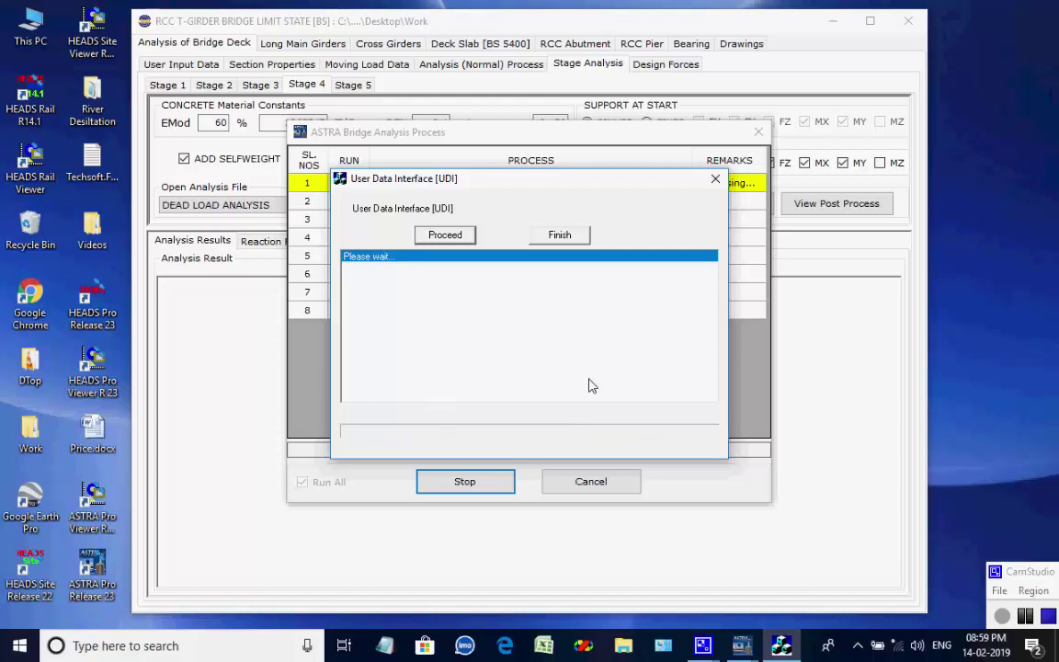
{"action": "left_click", "coordinate": [644, 390]}
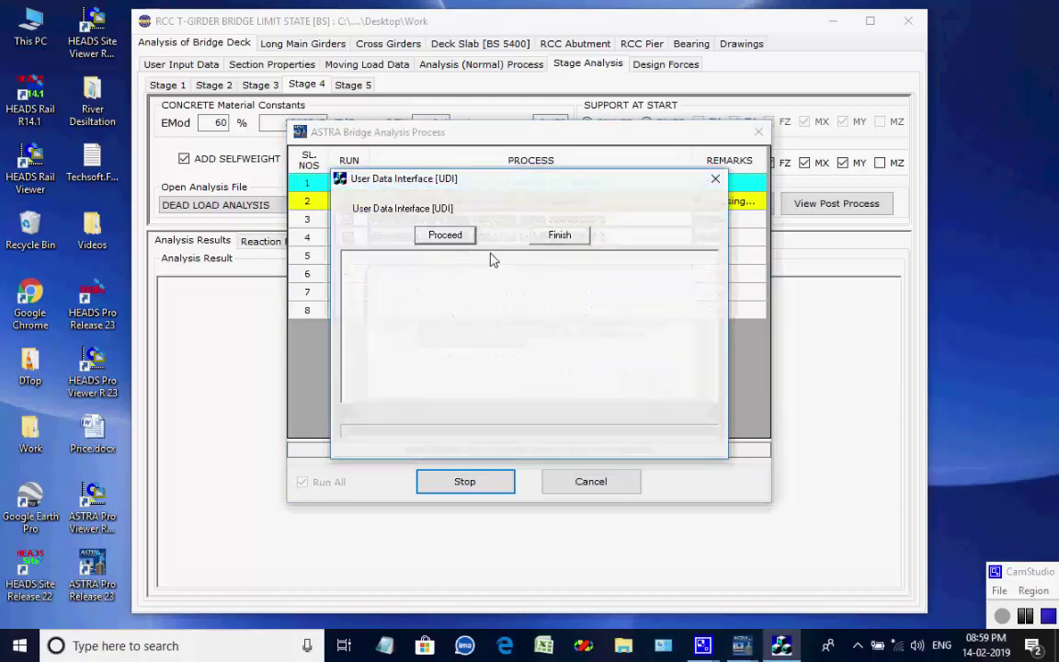
{"action": "left_click", "coordinate": [464, 237]}
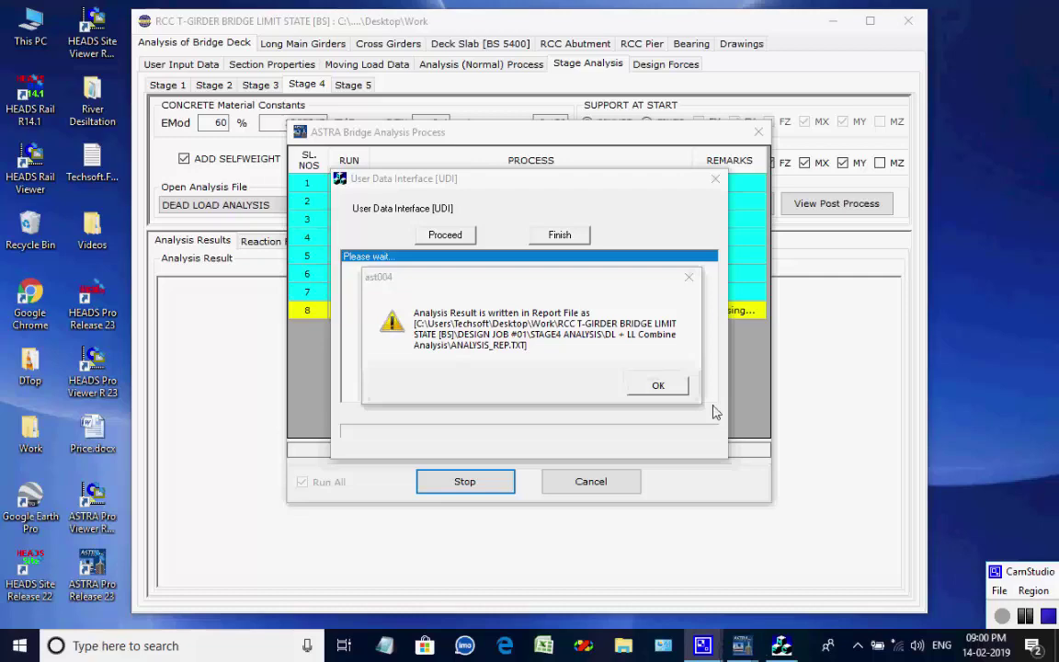
{"action": "left_click", "coordinate": [676, 390]}
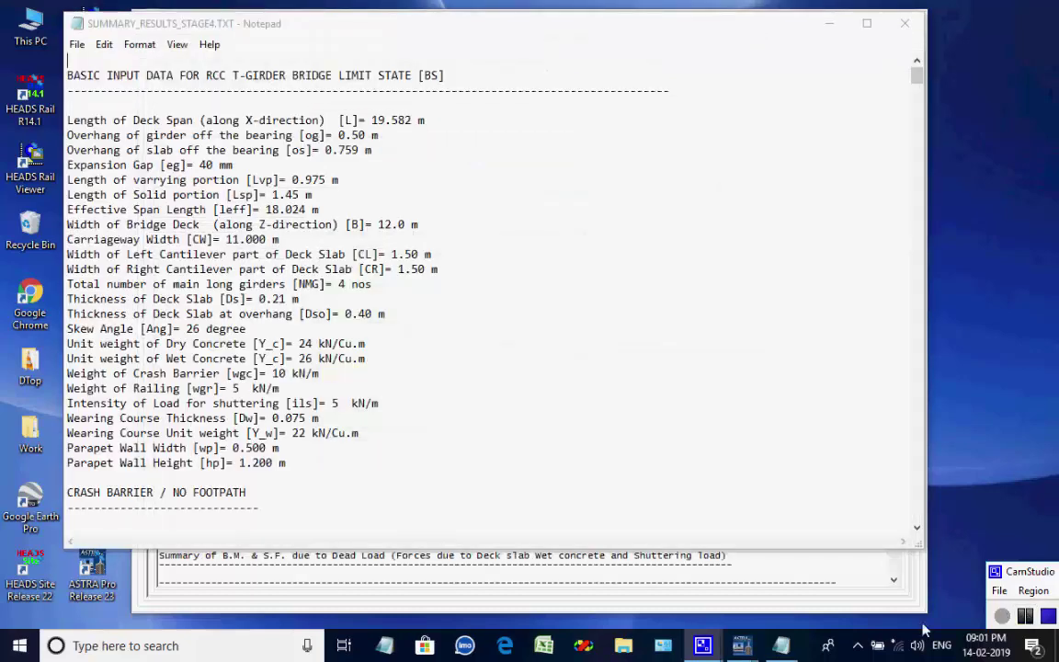
Step: Close SUMMARY_RESULTS_STAGE4.TXT and look over the Stage 4 bending moment and shear force results
{"action": "left_click", "coordinate": [905, 23]}
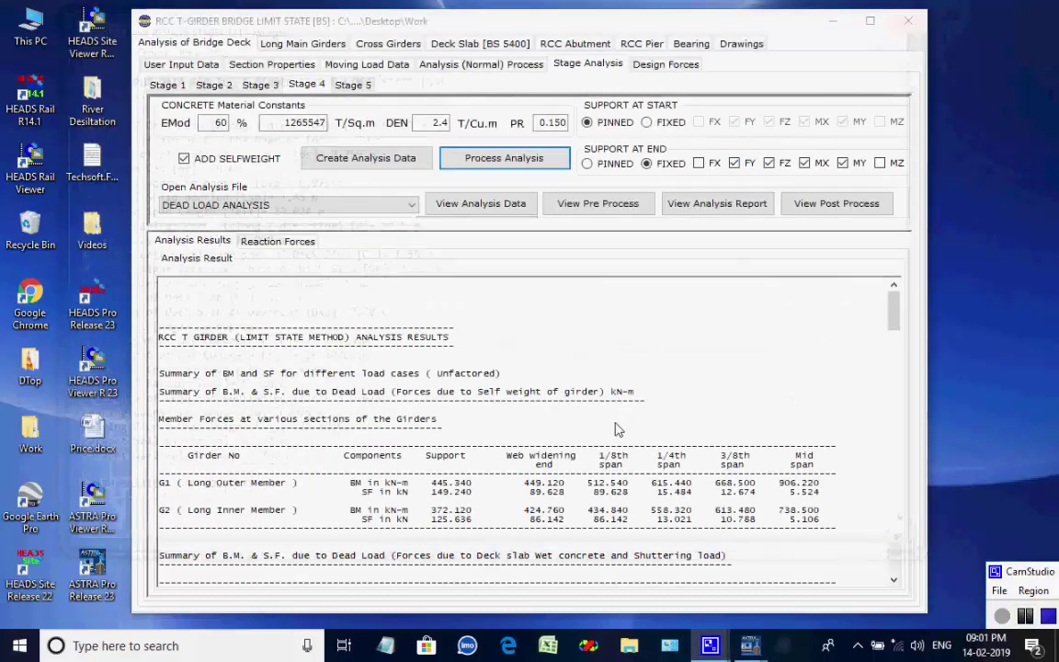
{"action": "scroll", "coordinate": [666, 375], "scroll_direction": "down", "scroll_amount": 3}
{"action": "scroll", "coordinate": [670, 385], "scroll_direction": "up", "scroll_amount": 3}
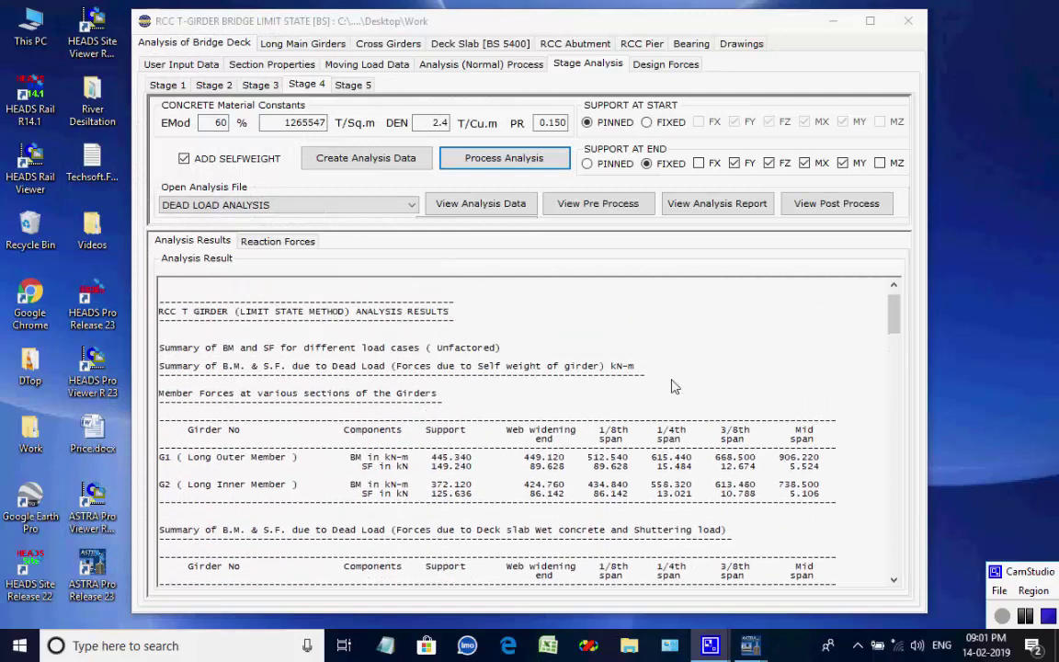
{"action": "scroll", "coordinate": [447, 324], "scroll_direction": "down", "scroll_amount": 1}
Step: Review the Stage 4 reaction forces for DL, SIDL and LL supports, and the maximum forces
{"action": "left_click", "coordinate": [250, 239]}
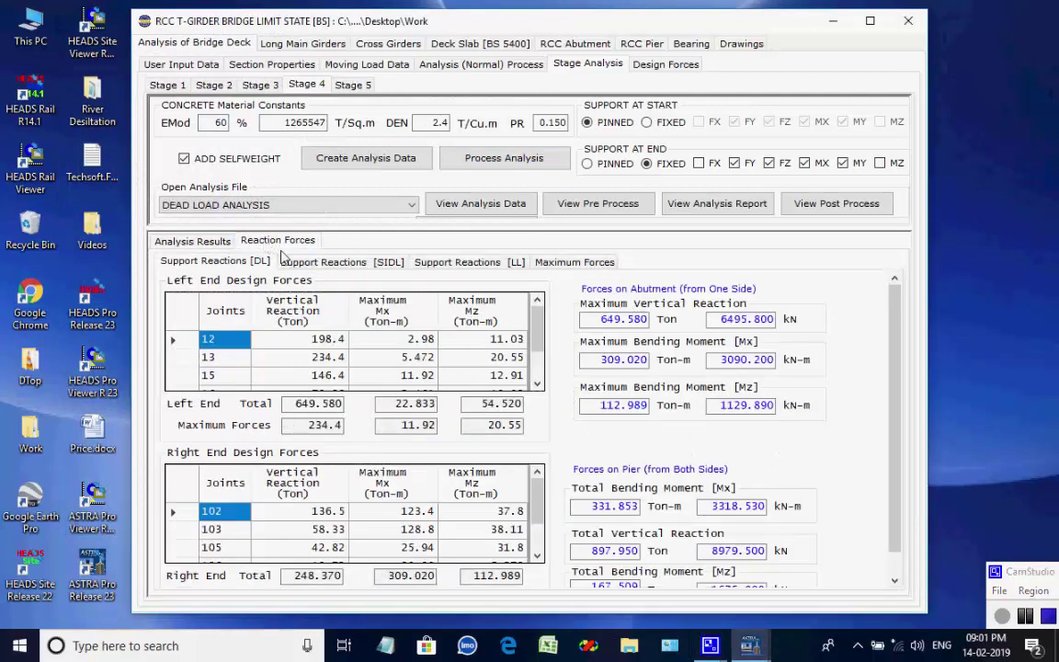
{"action": "left_click", "coordinate": [297, 264]}
{"action": "left_click", "coordinate": [438, 264]}
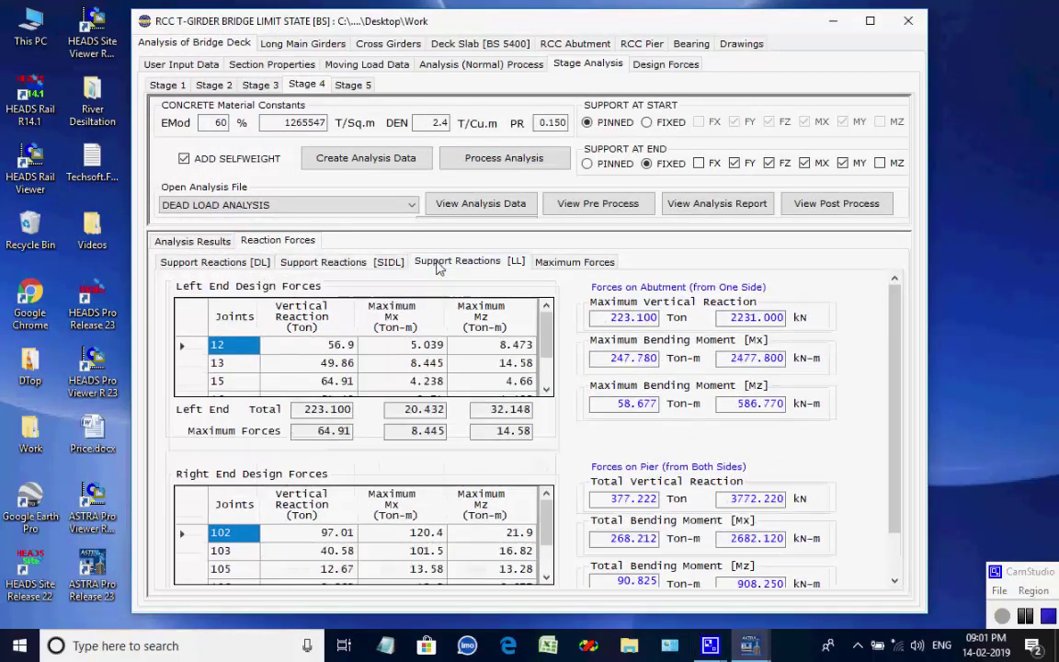
{"action": "left_click", "coordinate": [556, 265]}
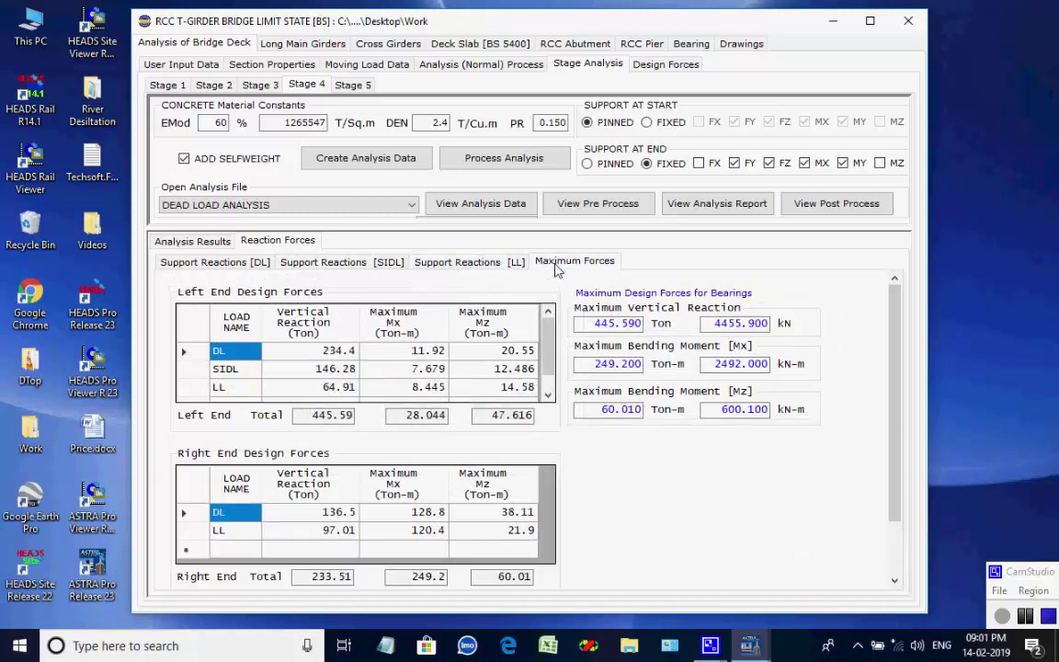
Step: Create the Stage 5 analysis input data files with the default 50% EMod, material constants and support conditions
{"action": "left_click", "coordinate": [354, 86]}
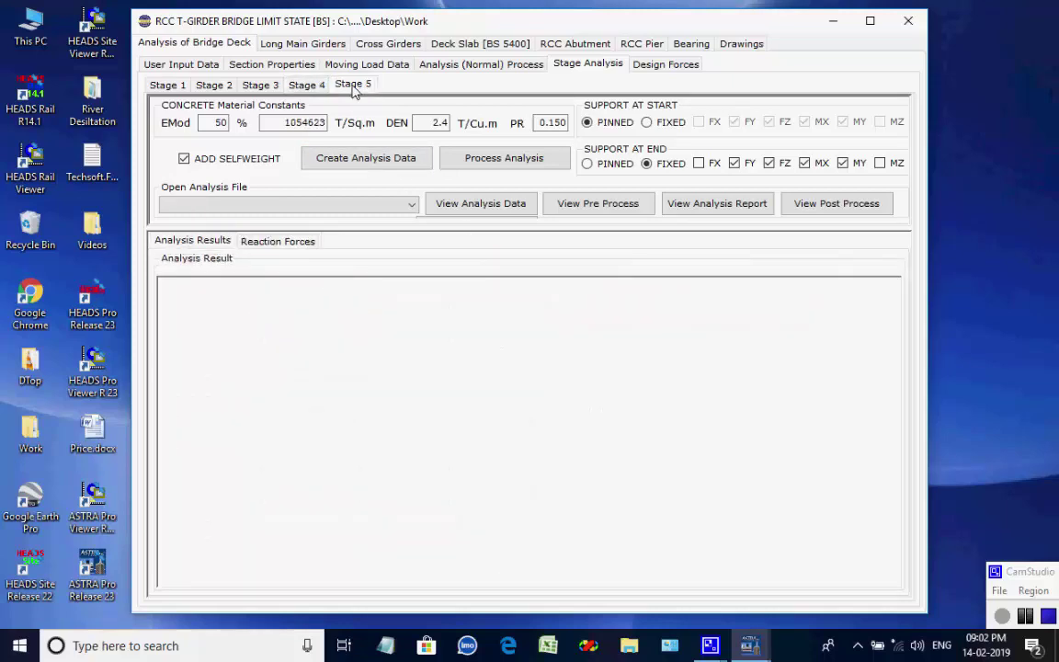
{"action": "left_click", "coordinate": [371, 163]}
{"action": "left_click", "coordinate": [649, 380]}
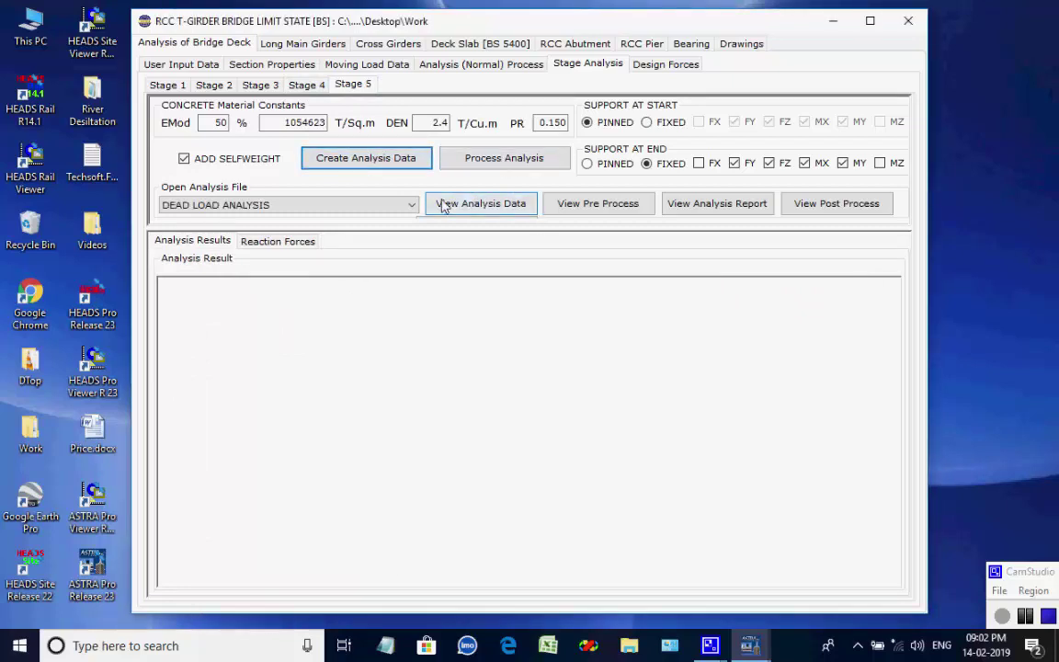
{"action": "left_click", "coordinate": [407, 206]}
{"action": "left_click", "coordinate": [407, 206]}
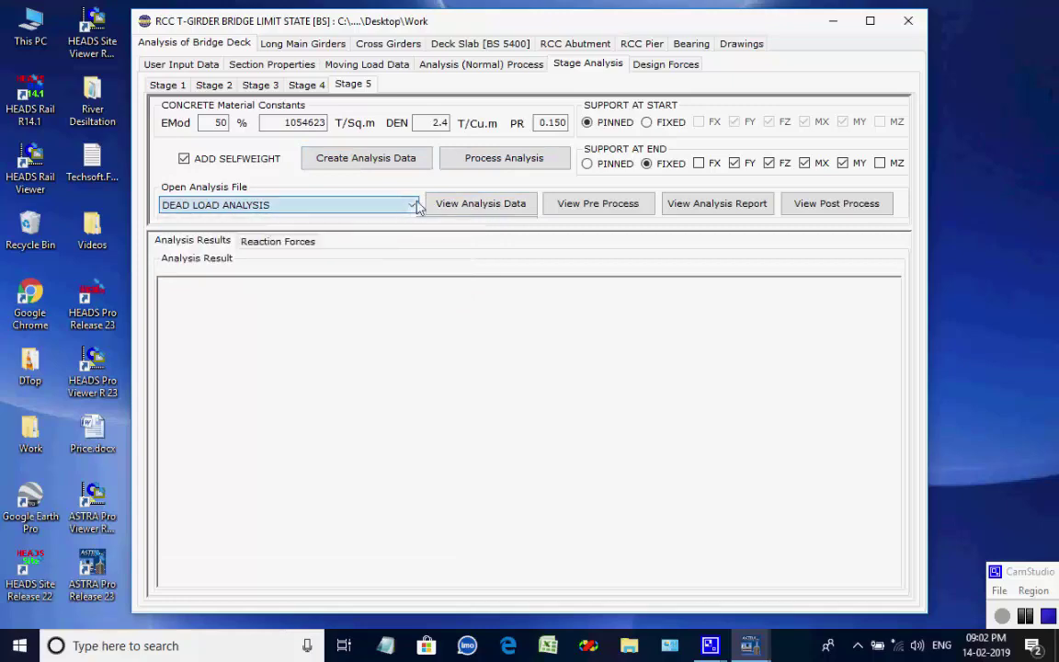
Step: Process all the Stage 5 analyses, including dead load, live load, live load 1 to 5 and DL + LL combine
{"action": "left_click", "coordinate": [478, 166]}
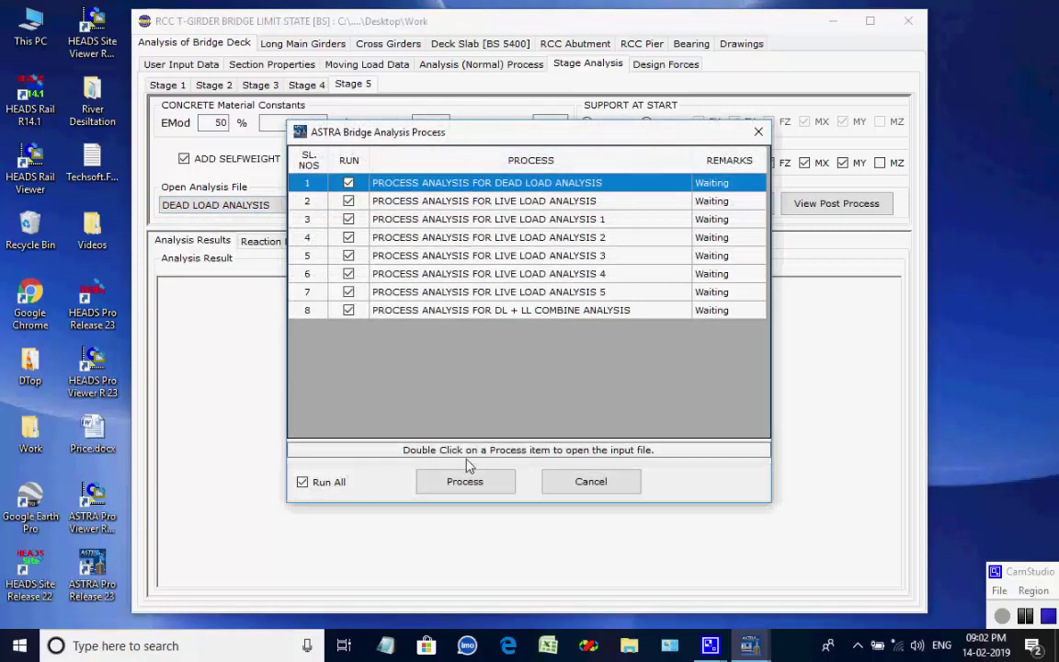
{"action": "left_click", "coordinate": [468, 480]}
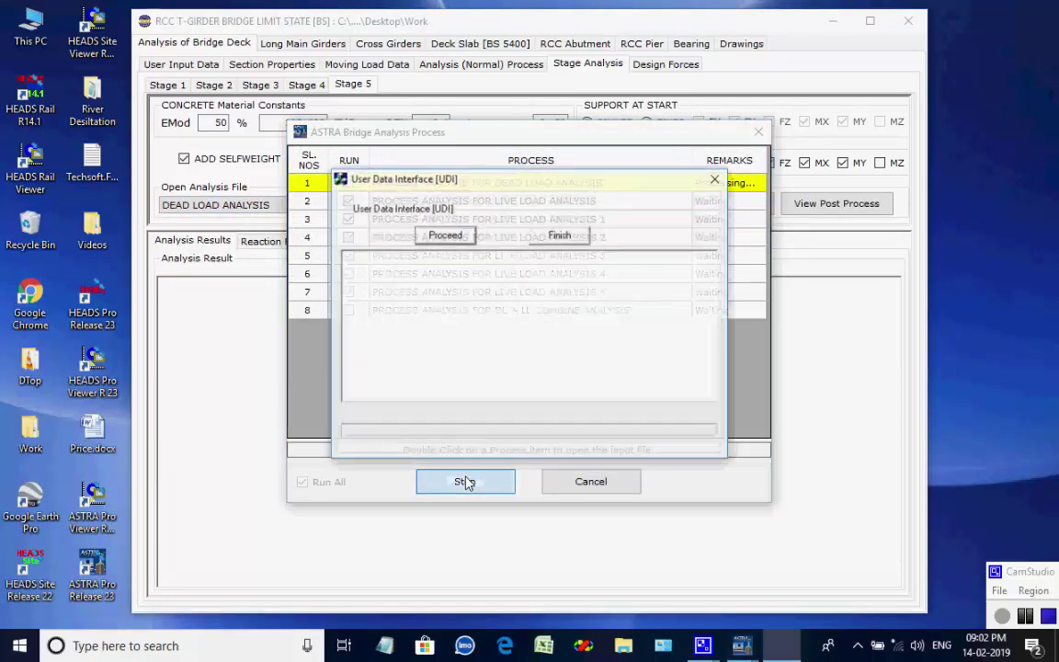
{"action": "left_click", "coordinate": [445, 238]}
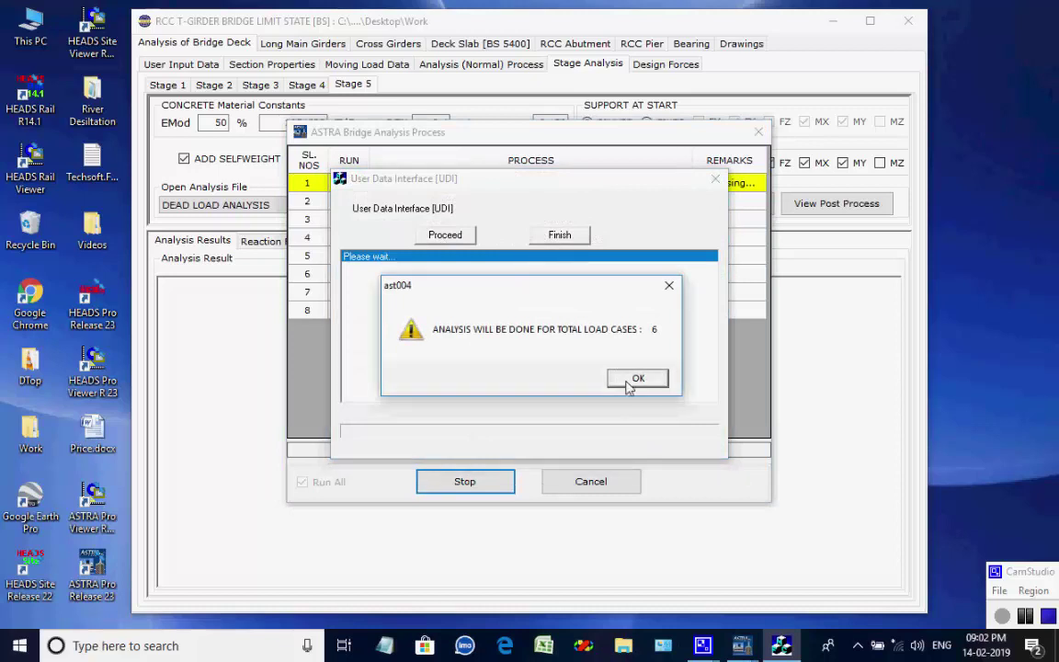
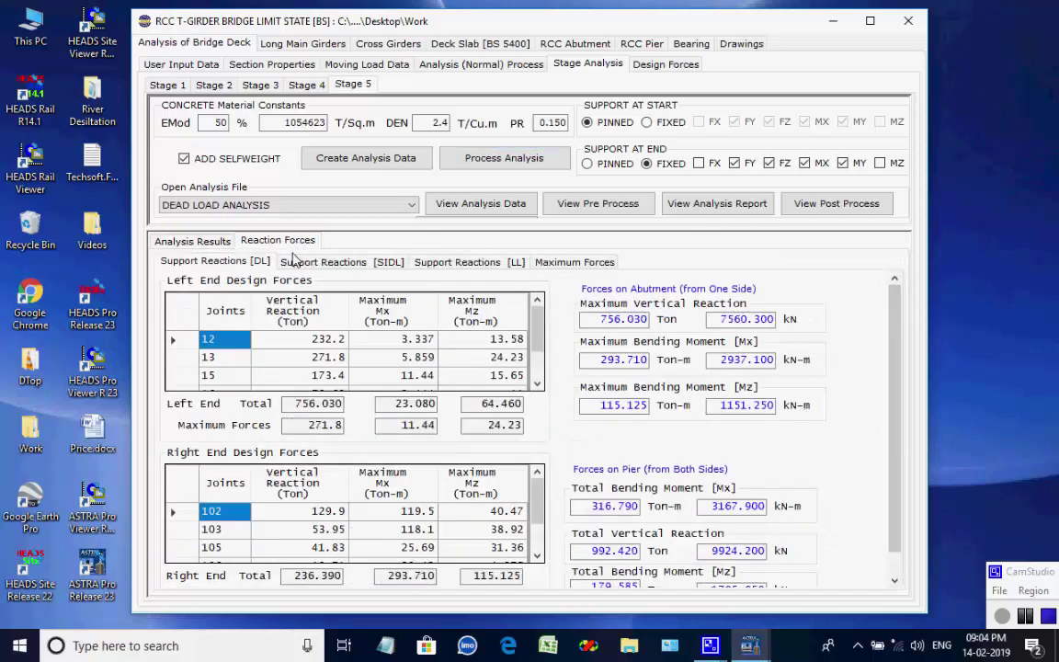
Step: Review the Stage 5 support reactions for SIDL and LL, the maximum forces, and the bending moment and shear force summary
{"action": "left_click", "coordinate": [283, 263]}
{"action": "left_click", "coordinate": [435, 265]}
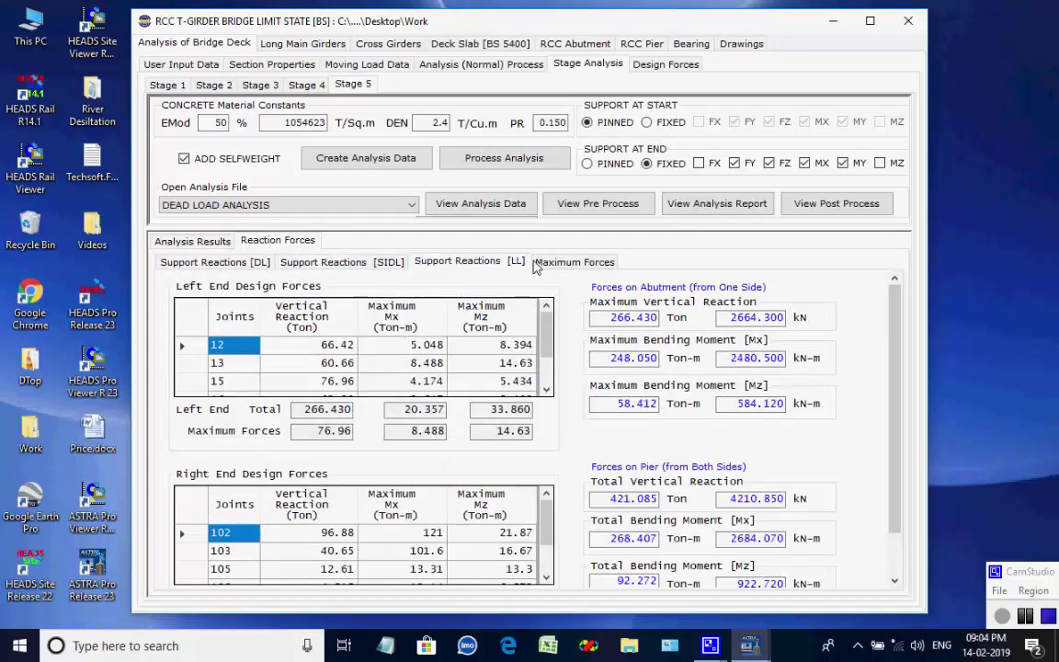
{"action": "left_click", "coordinate": [544, 261]}
{"action": "left_click", "coordinate": [191, 241]}
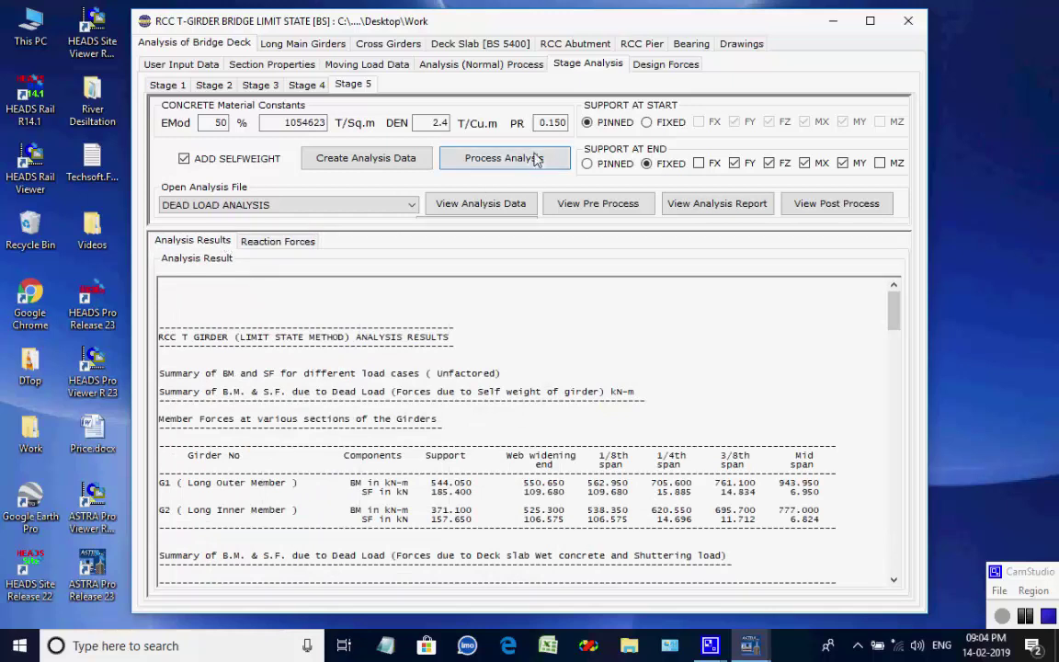
Step: Go to the design forces and view the analysis results for the NORMAL, STAGE 1 and STAGE 2 options in turn
{"action": "left_click", "coordinate": [666, 64]}
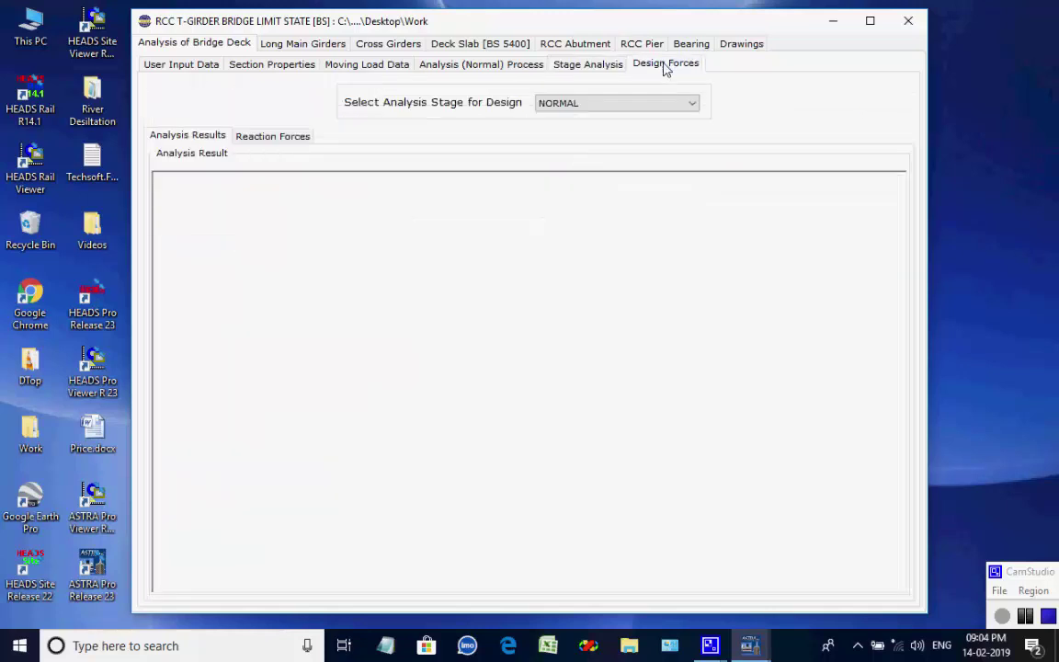
{"action": "left_click", "coordinate": [694, 107]}
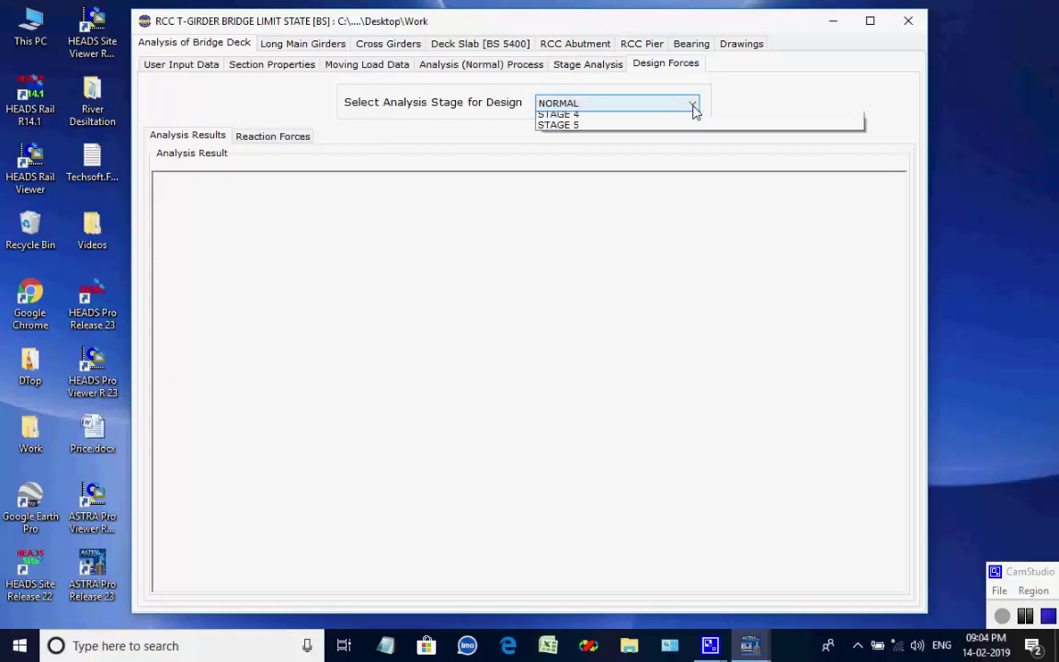
{"action": "left_click", "coordinate": [663, 122]}
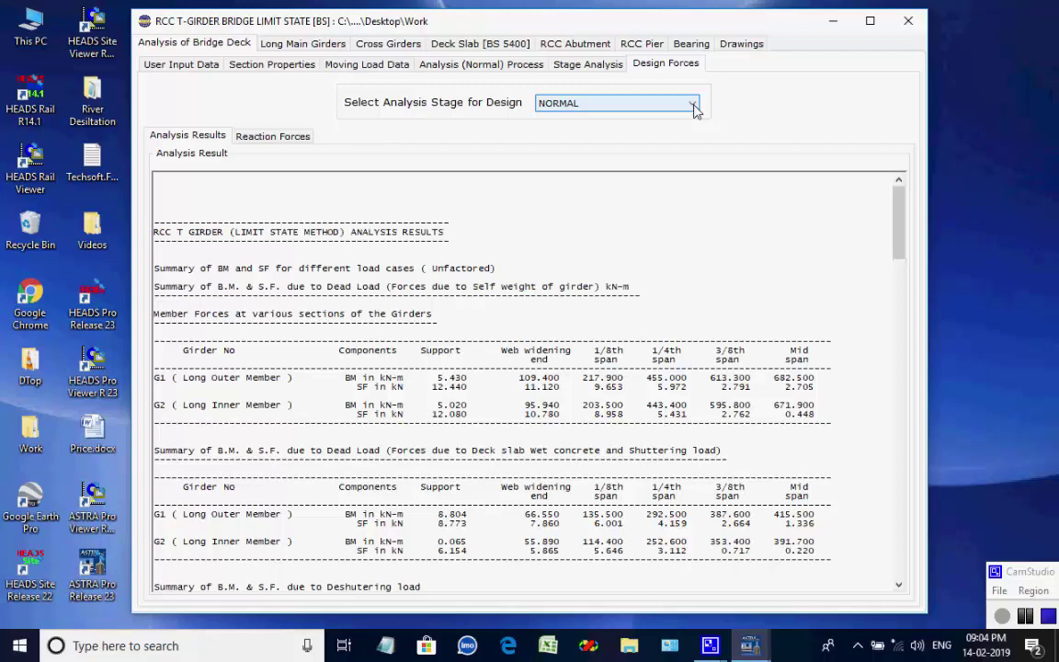
{"action": "left_click", "coordinate": [694, 107]}
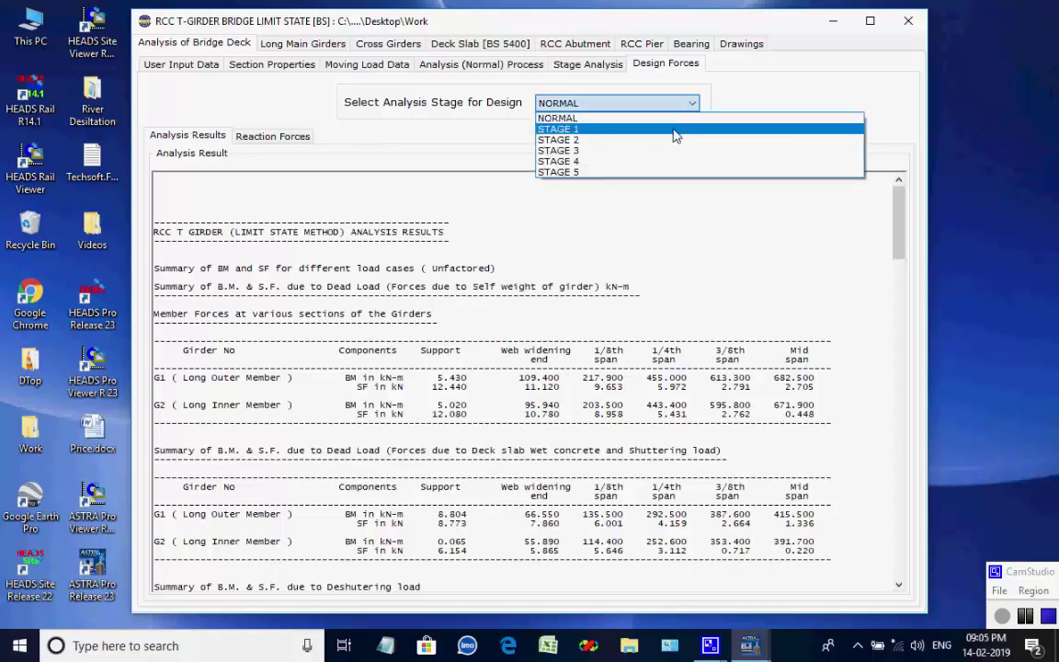
{"action": "left_click", "coordinate": [674, 130]}
{"action": "left_click", "coordinate": [694, 106]}
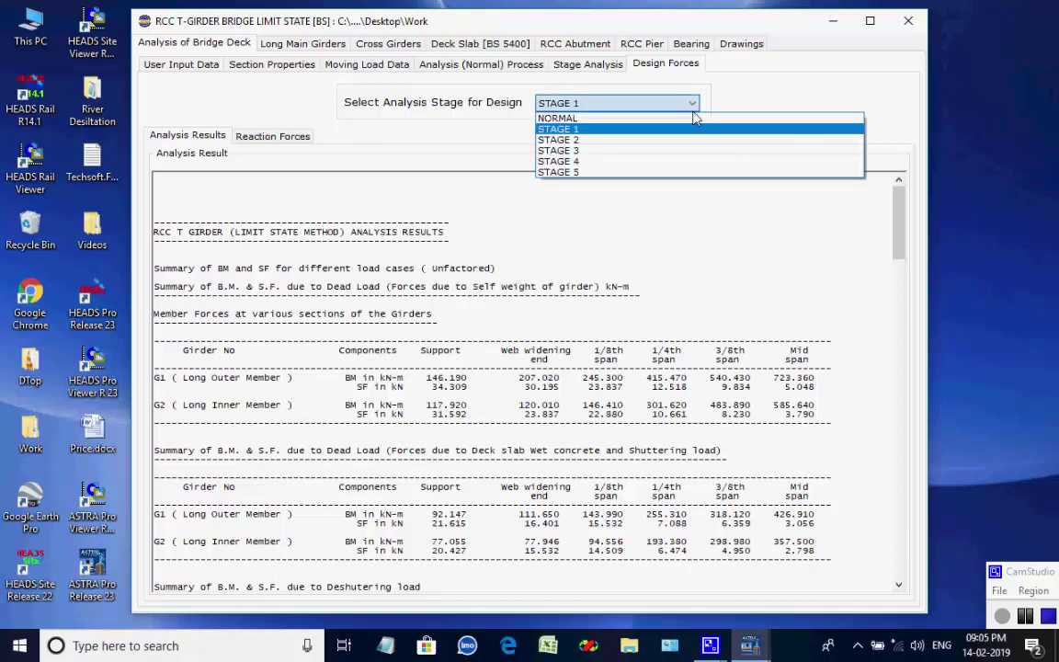
{"action": "left_click", "coordinate": [674, 140]}
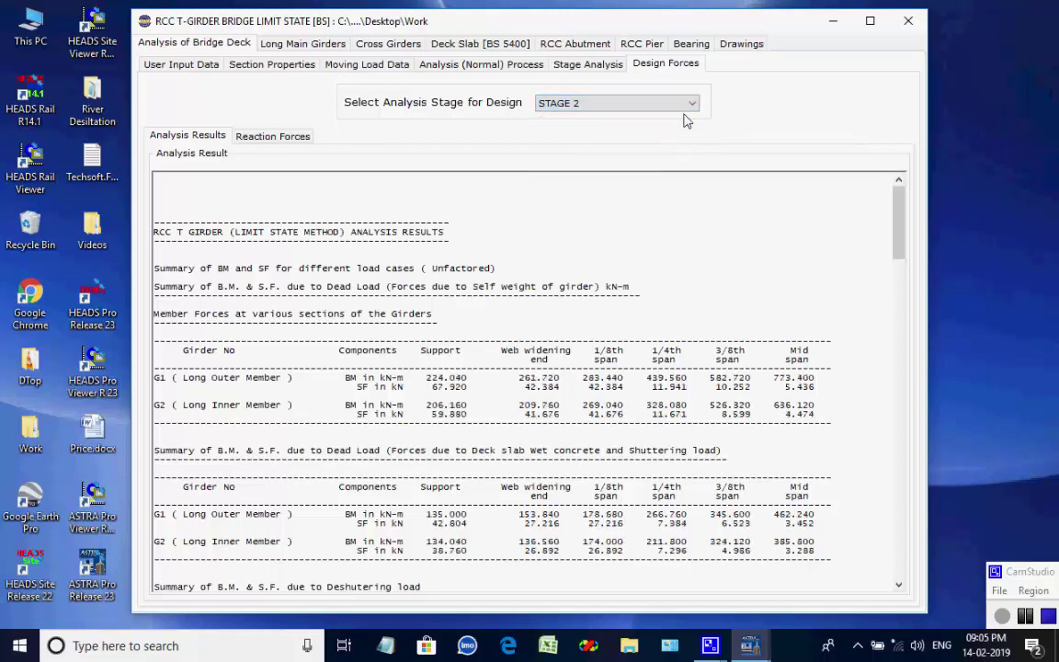
Step: View the design force analysis results for STAGE 3, STAGE 4 and STAGE 5 in turn
{"action": "left_click", "coordinate": [693, 109]}
{"action": "left_click", "coordinate": [659, 151]}
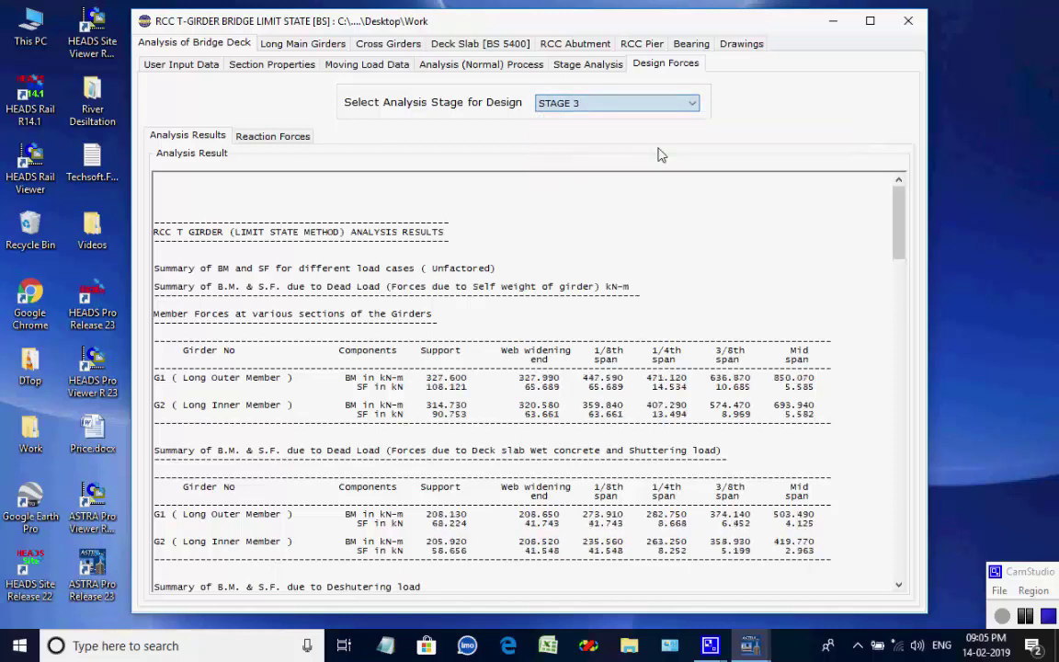
{"action": "left_click", "coordinate": [686, 111]}
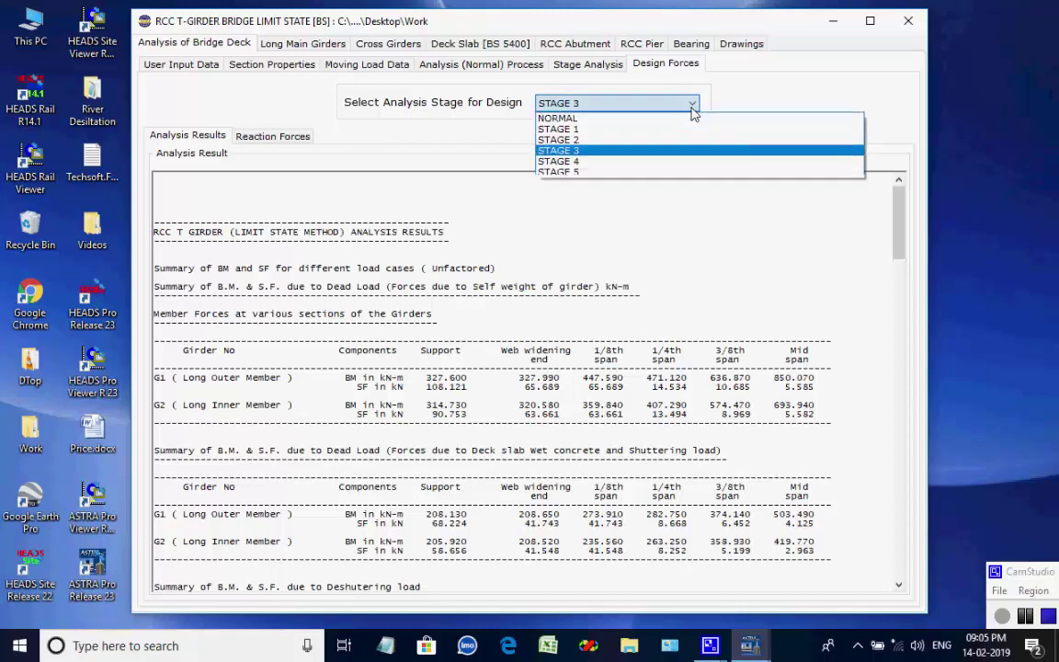
{"action": "left_click", "coordinate": [653, 162]}
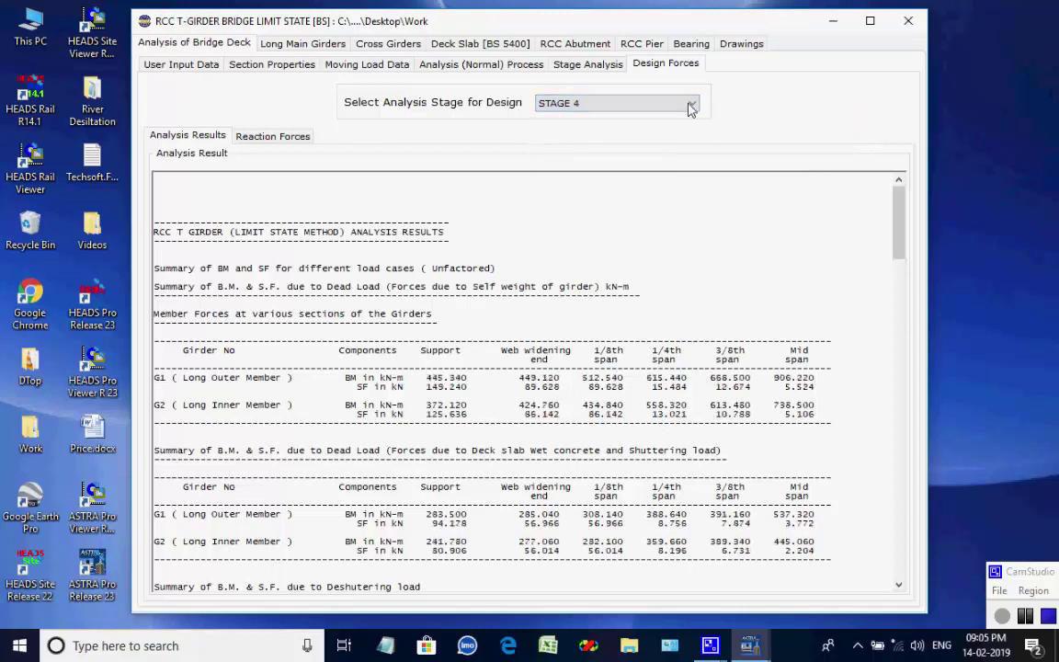
{"action": "left_click", "coordinate": [690, 104]}
{"action": "left_click", "coordinate": [643, 172]}
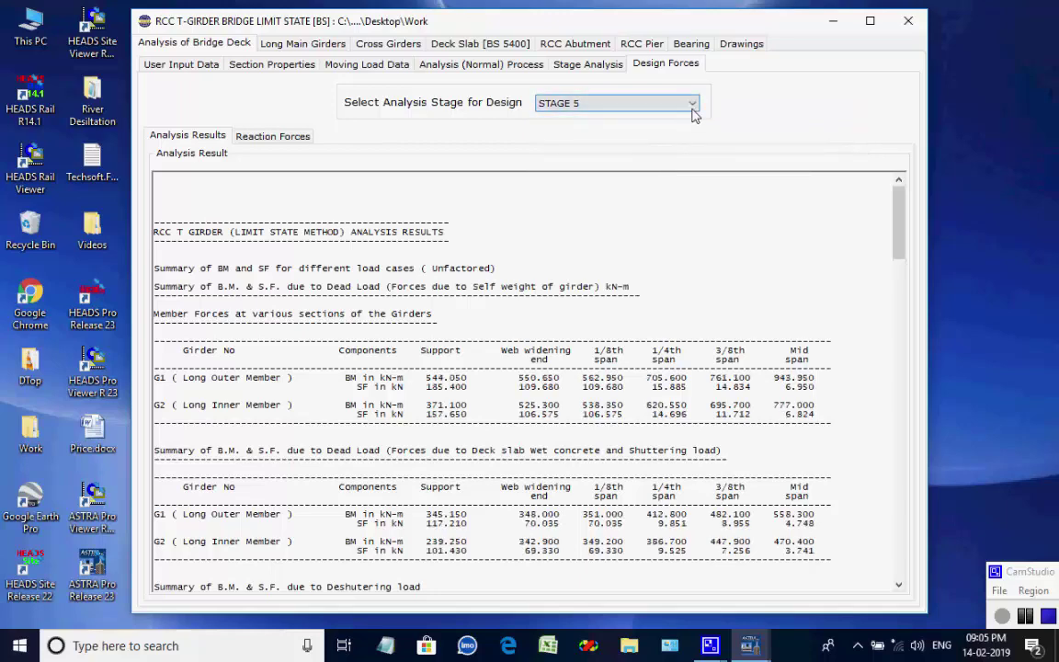
Step: Review the Stage 5 DL, SIDL and LL support reactions and maximum forces, and choose STAGE 4 as the analysis stage for design
{"action": "left_click", "coordinate": [294, 138]}
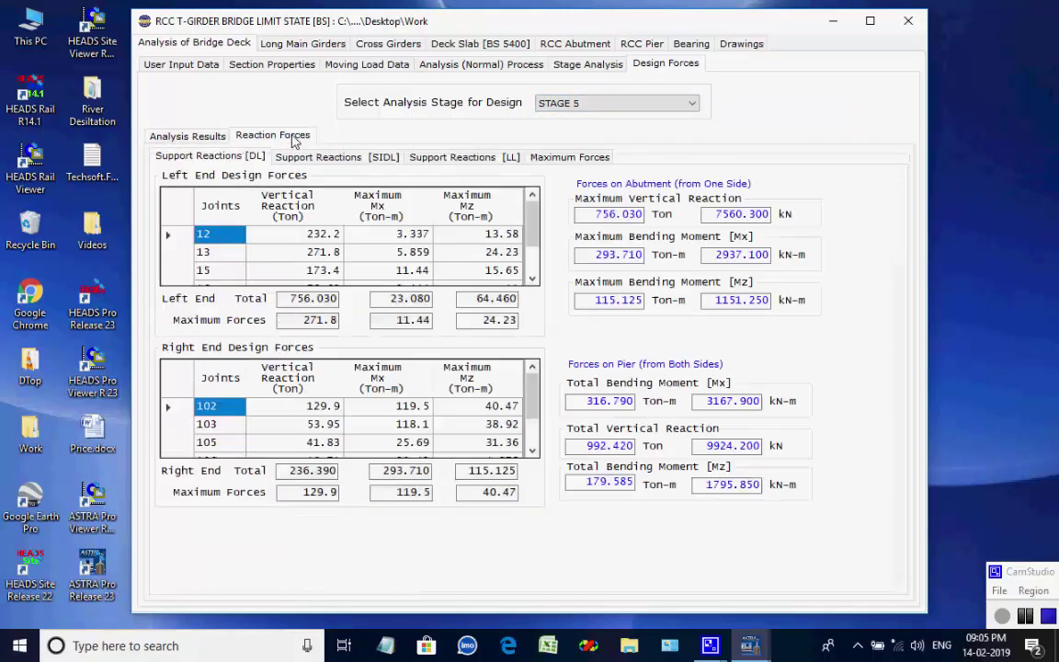
{"action": "left_click", "coordinate": [303, 156]}
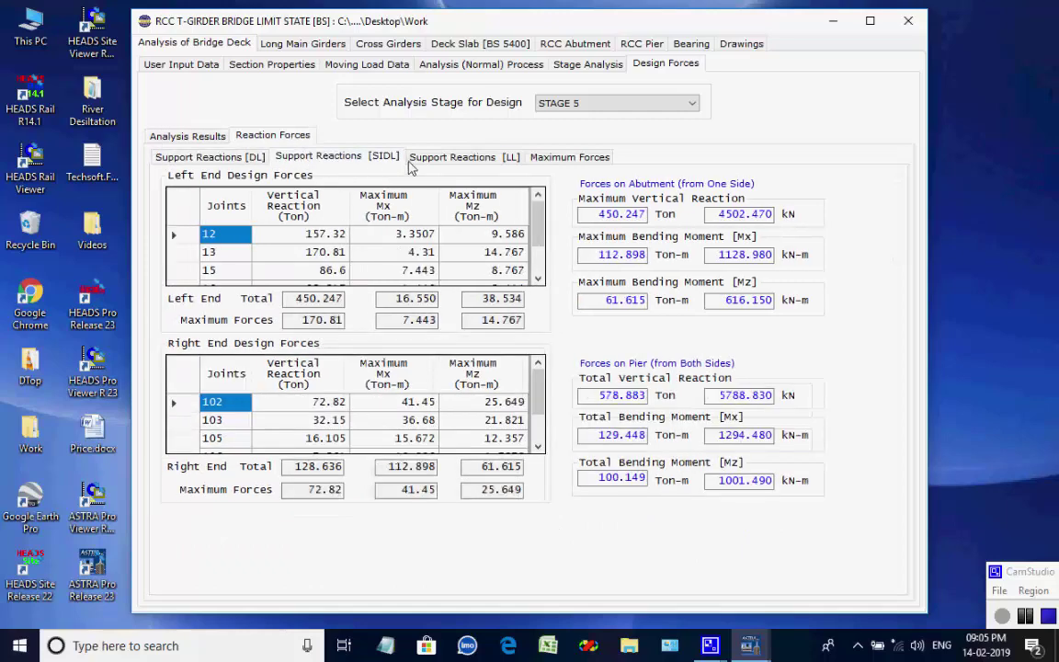
{"action": "left_click", "coordinate": [426, 160]}
{"action": "left_click", "coordinate": [538, 158]}
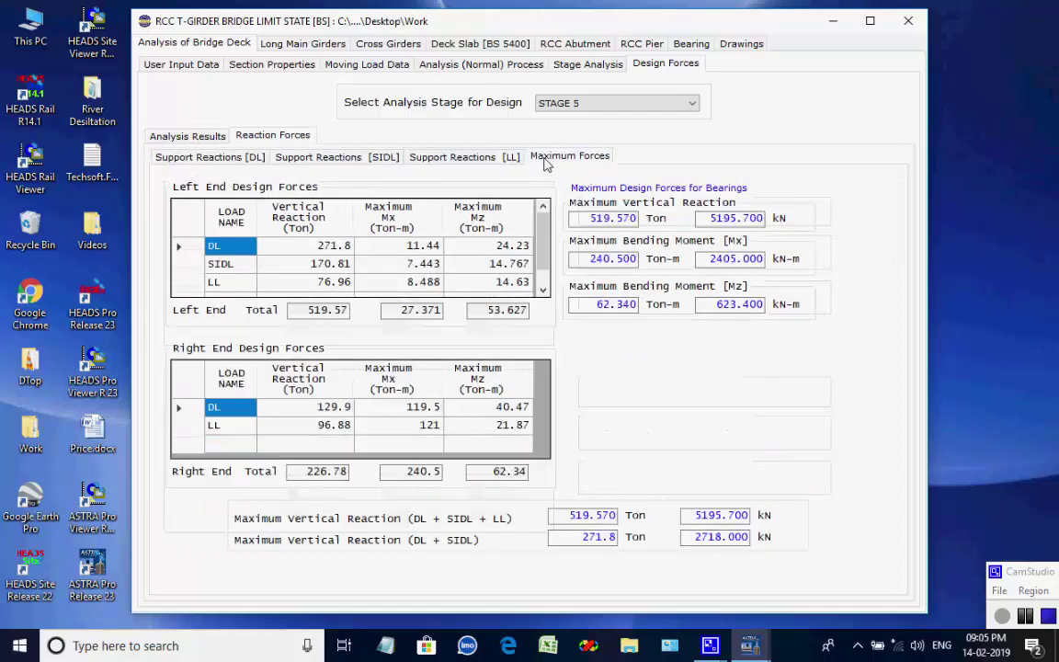
{"action": "left_click", "coordinate": [695, 105]}
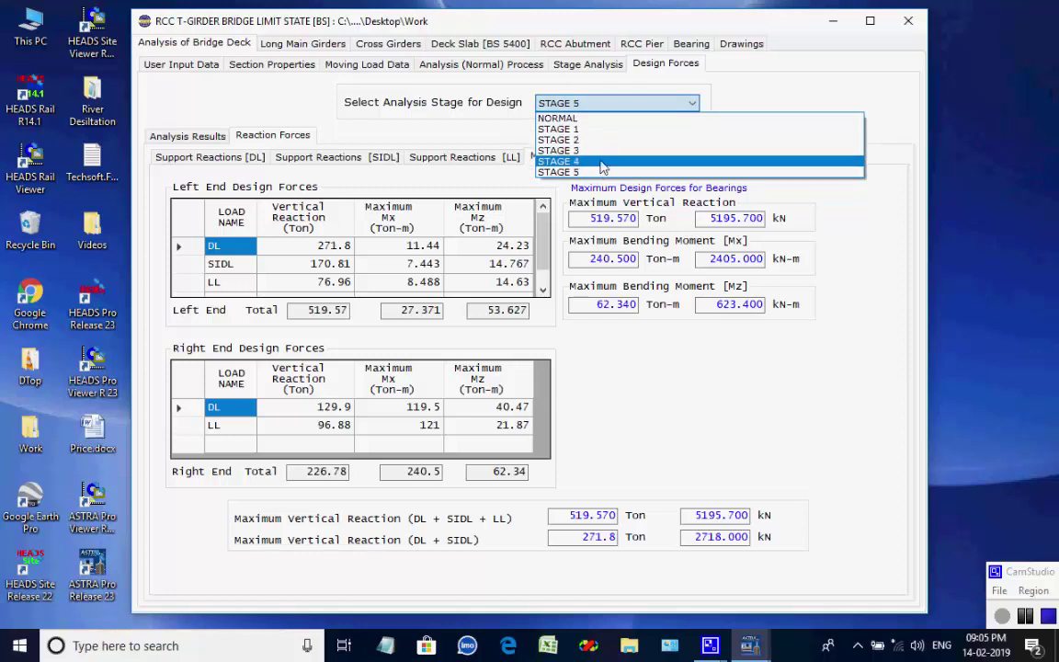
{"action": "left_click", "coordinate": [602, 162]}
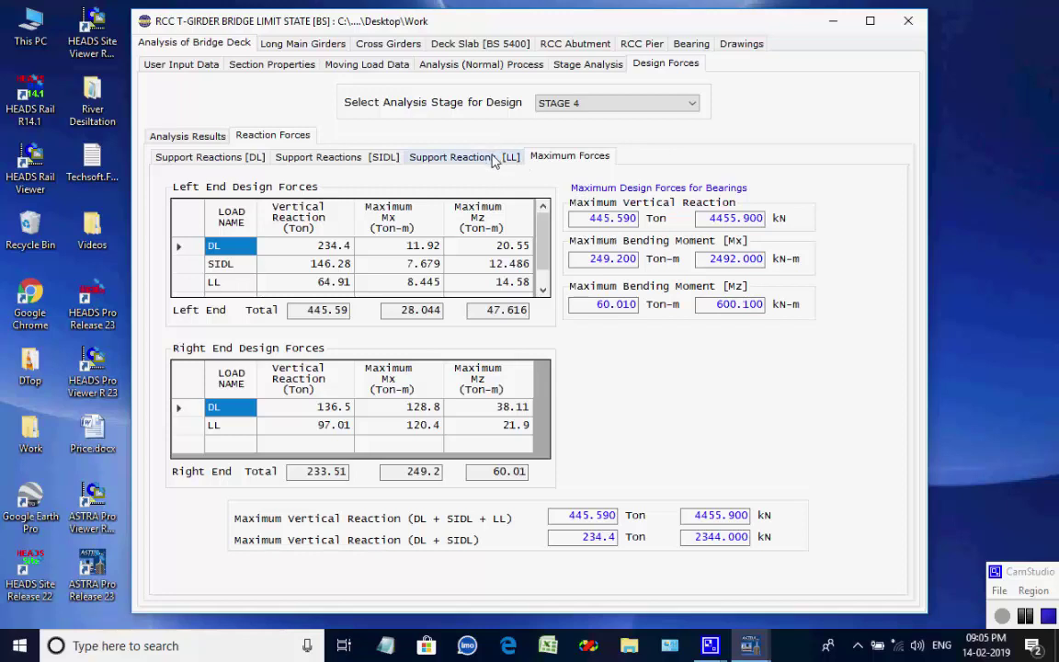
Step: Check the long main girder design input values and process them as a new design with the default data
{"action": "left_click", "coordinate": [315, 48]}
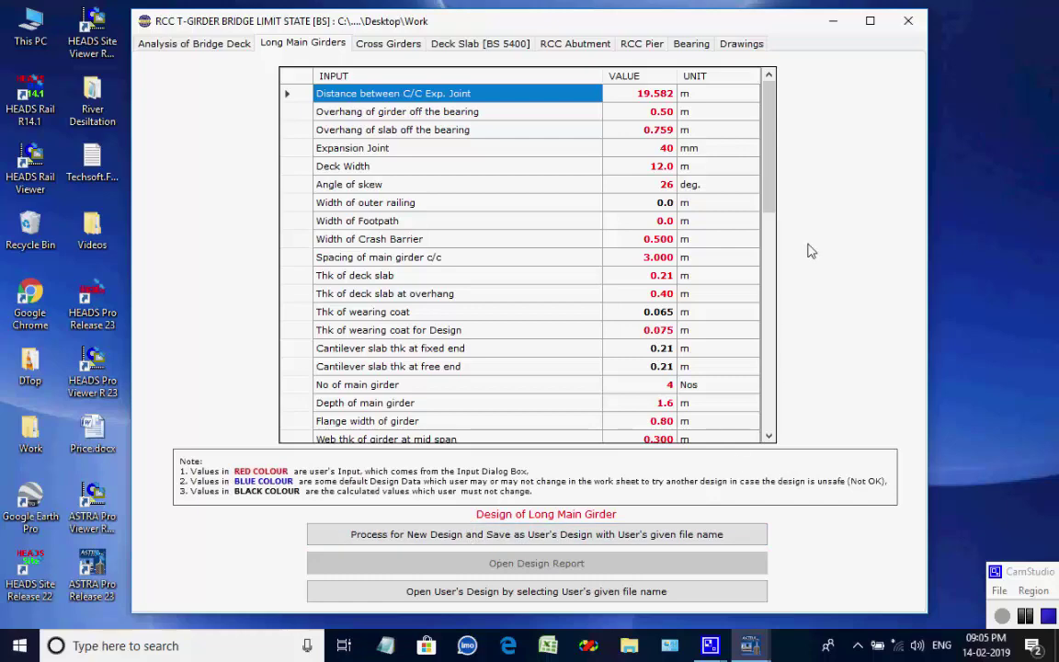
{"action": "left_click_drag", "start_coordinate": [768, 210], "coordinate": [753, 449]}
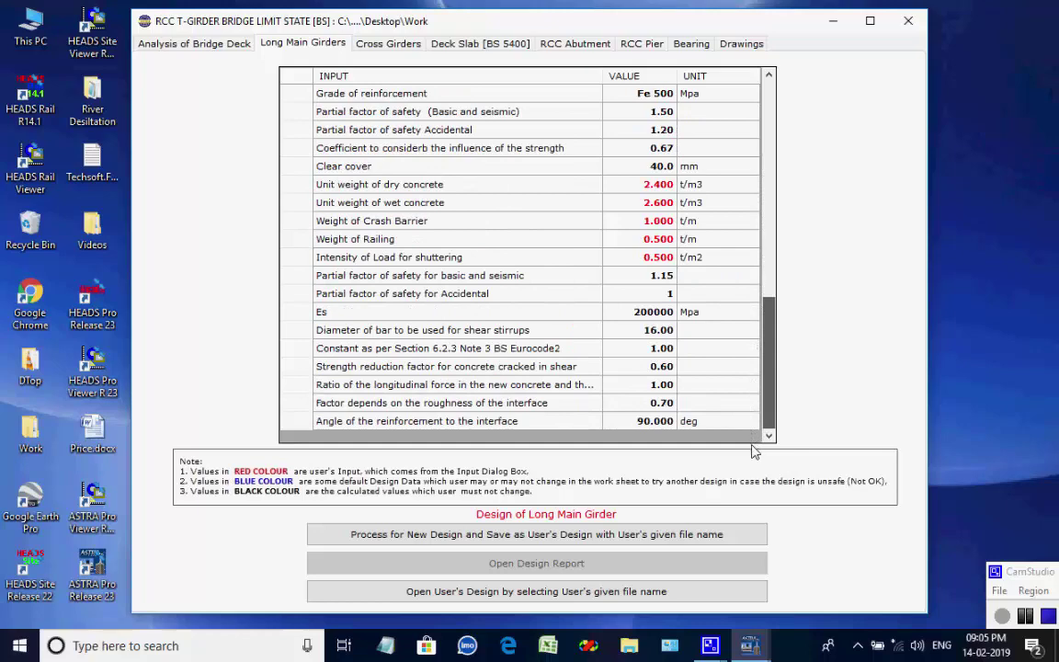
{"action": "scroll", "coordinate": [772, 397], "scroll_direction": "up", "scroll_amount": 1}
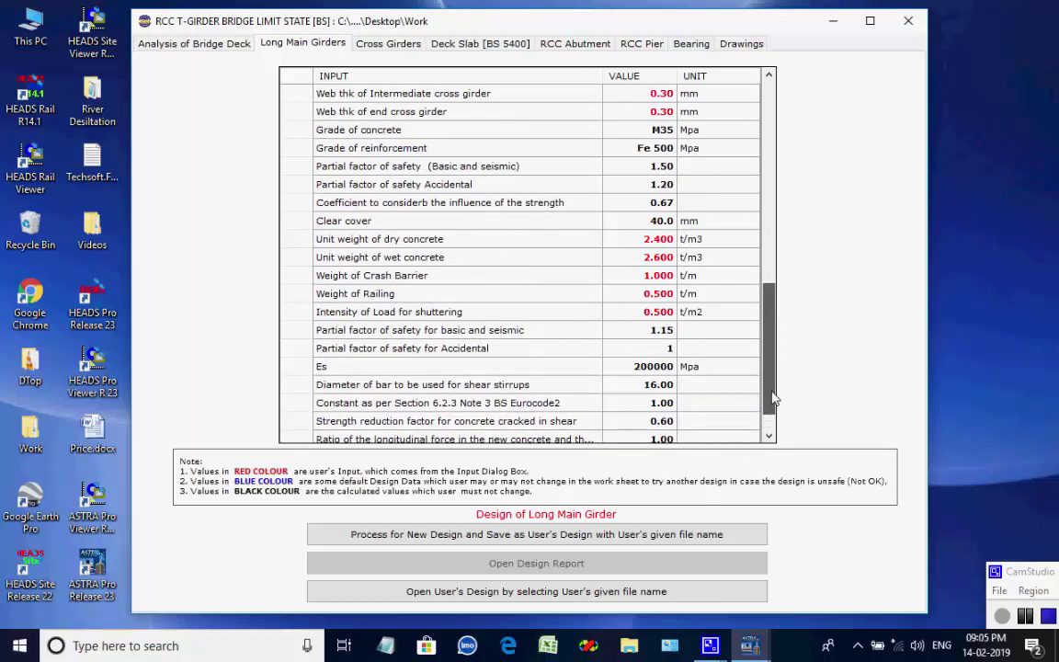
{"action": "left_click_drag", "start_coordinate": [773, 397], "coordinate": [772, 371]}
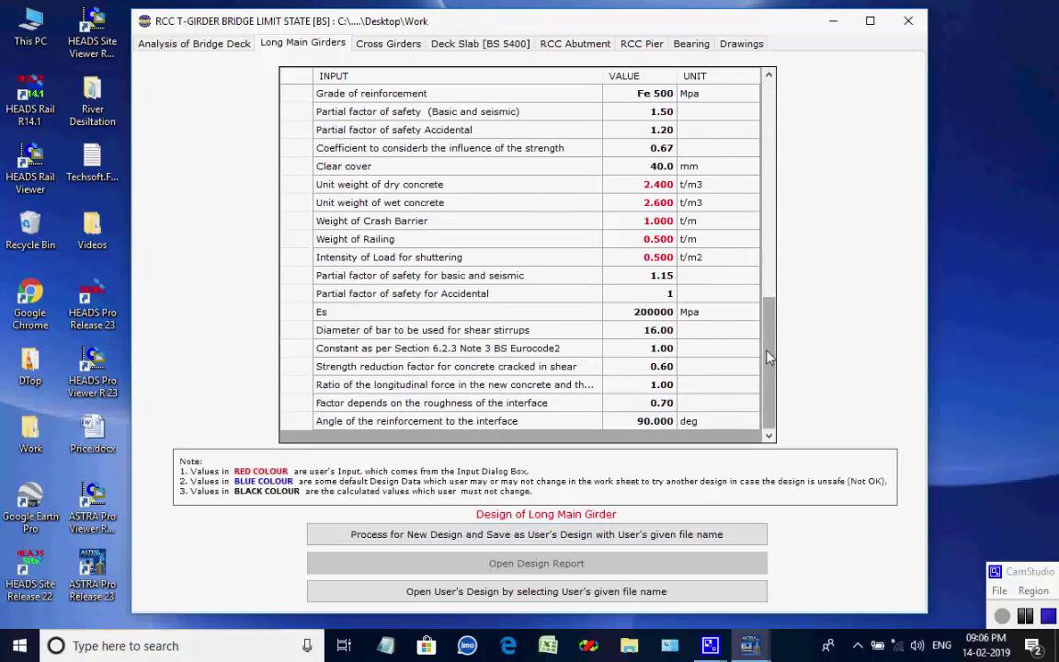
{"action": "left_click_drag", "start_coordinate": [770, 357], "coordinate": [691, 191]}
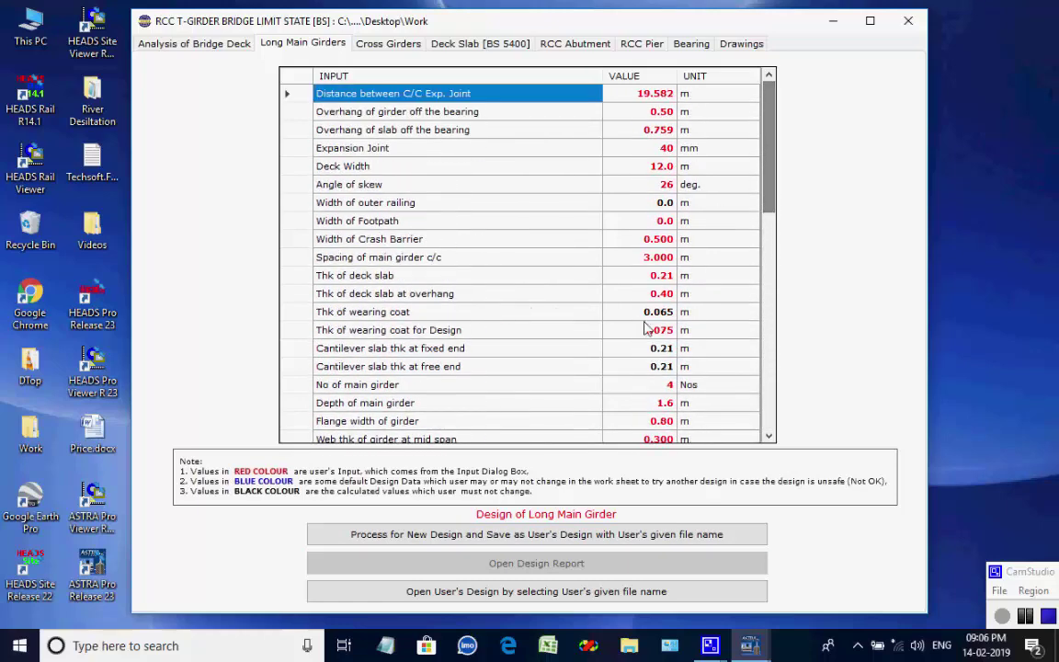
{"action": "left_click", "coordinate": [546, 539]}
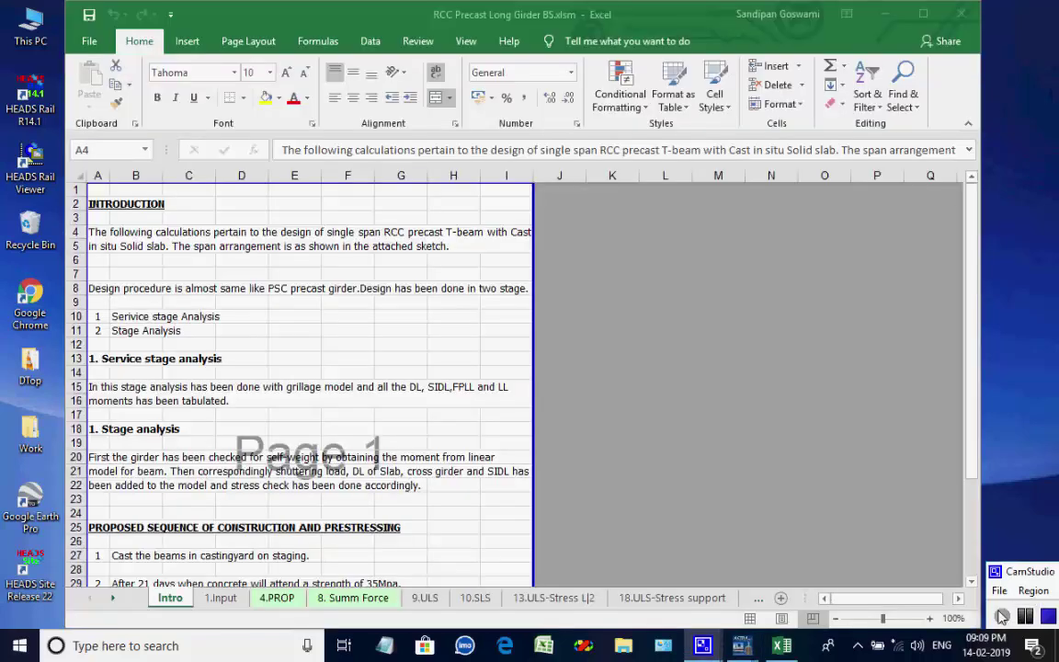
Step: Examine the long girder workbook's design data, section properties, unfactored force summary, ULS and SLS forces, and the 13.ULS-Stress L|2 sheet
{"action": "left_click", "coordinate": [221, 598]}
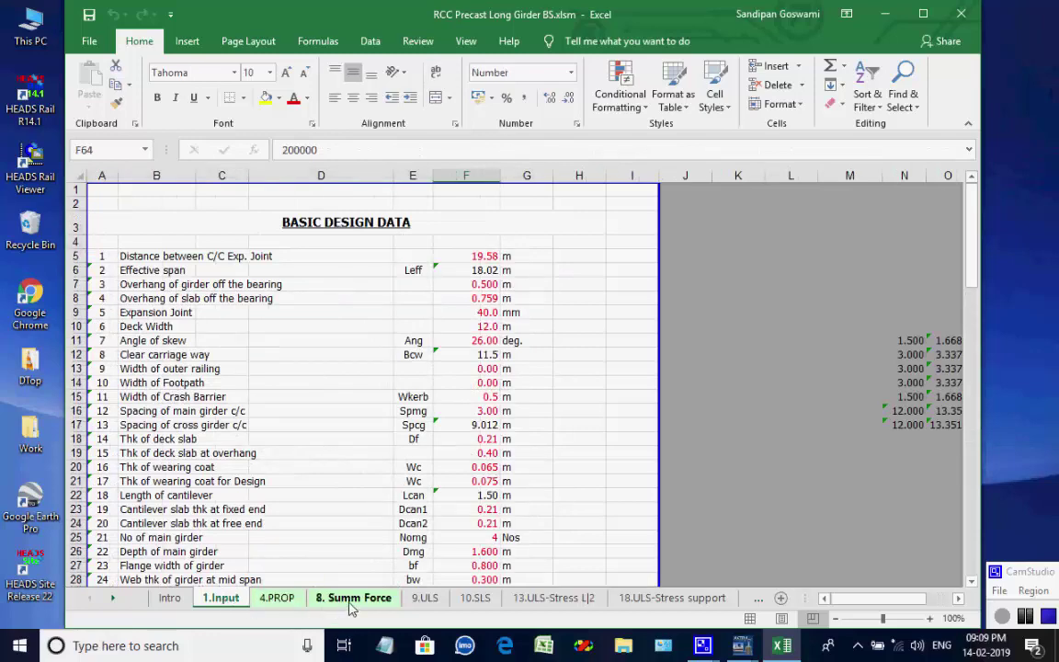
{"action": "left_click", "coordinate": [275, 598]}
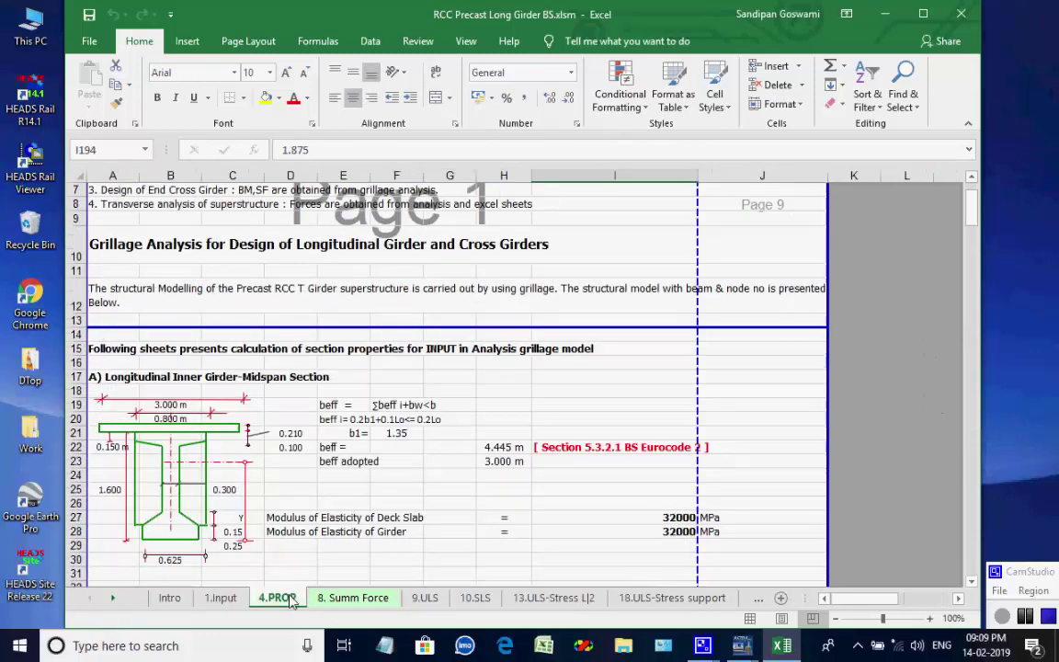
{"action": "left_click", "coordinate": [349, 599]}
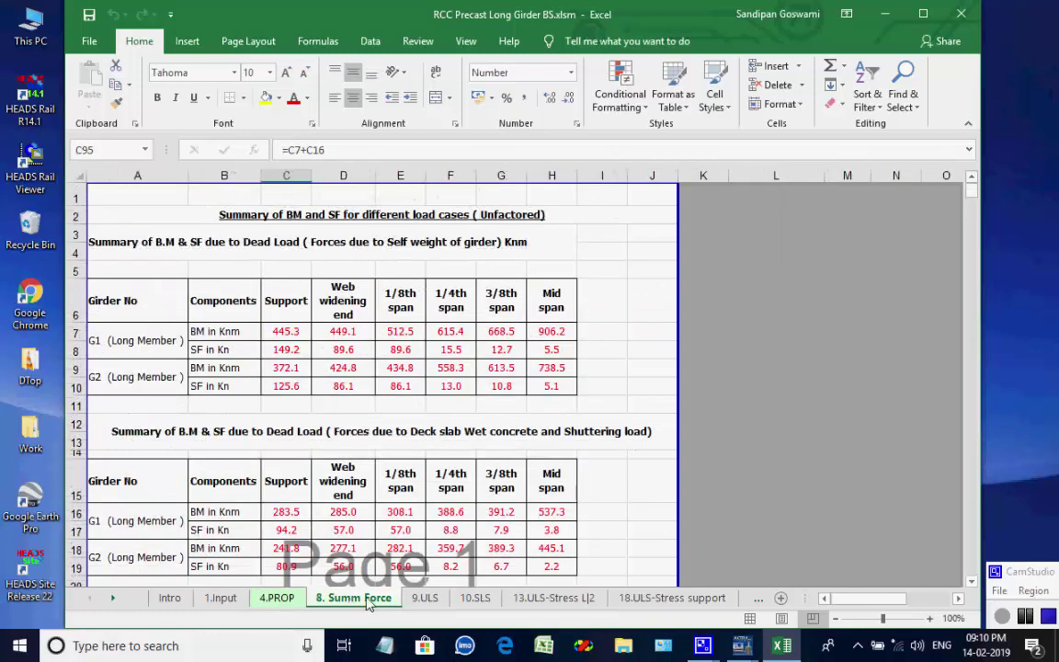
{"action": "left_click", "coordinate": [436, 598]}
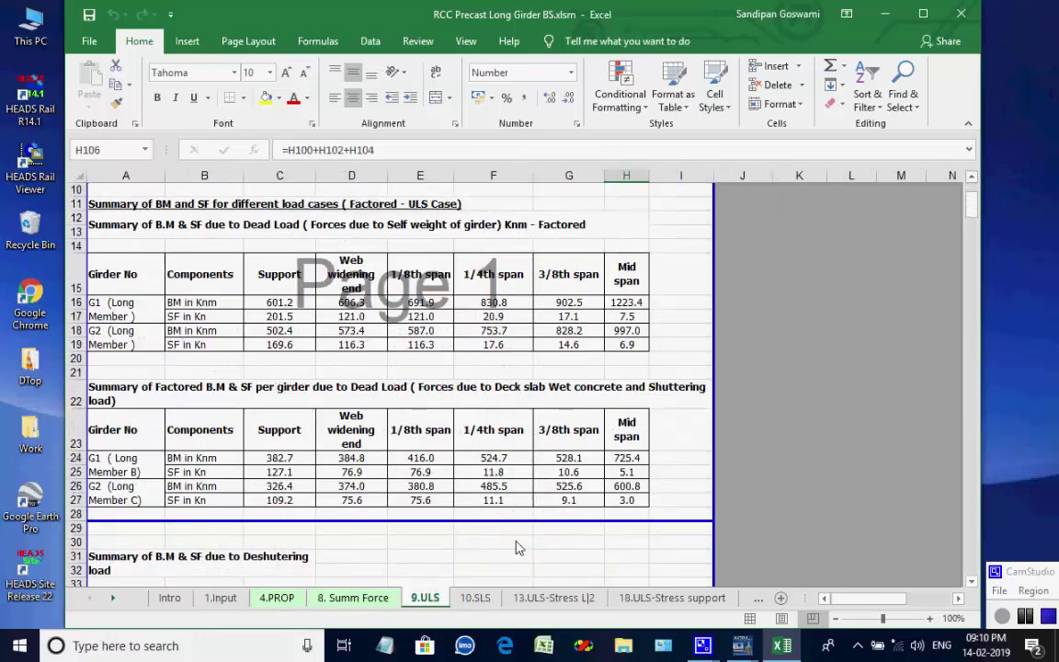
{"action": "scroll", "coordinate": [518, 546], "scroll_direction": "down", "scroll_amount": 15}
{"action": "scroll", "coordinate": [518, 546], "scroll_direction": "down", "scroll_amount": 10}
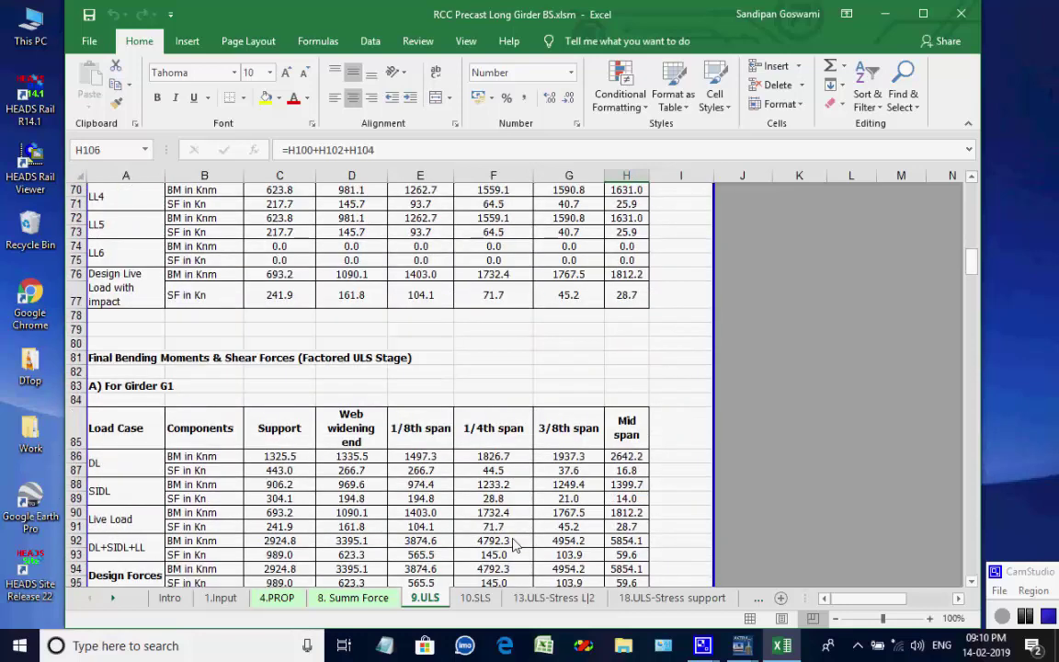
{"action": "left_click", "coordinate": [475, 598]}
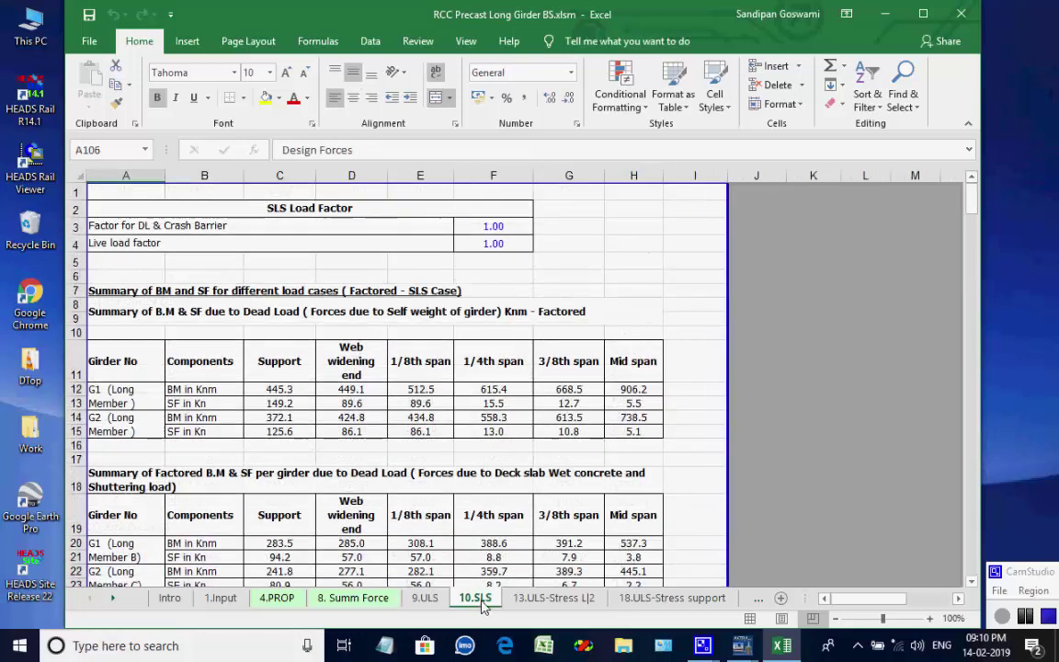
{"action": "scroll", "coordinate": [440, 546], "scroll_direction": "down", "scroll_amount": 5}
{"action": "left_click", "coordinate": [554, 603]}
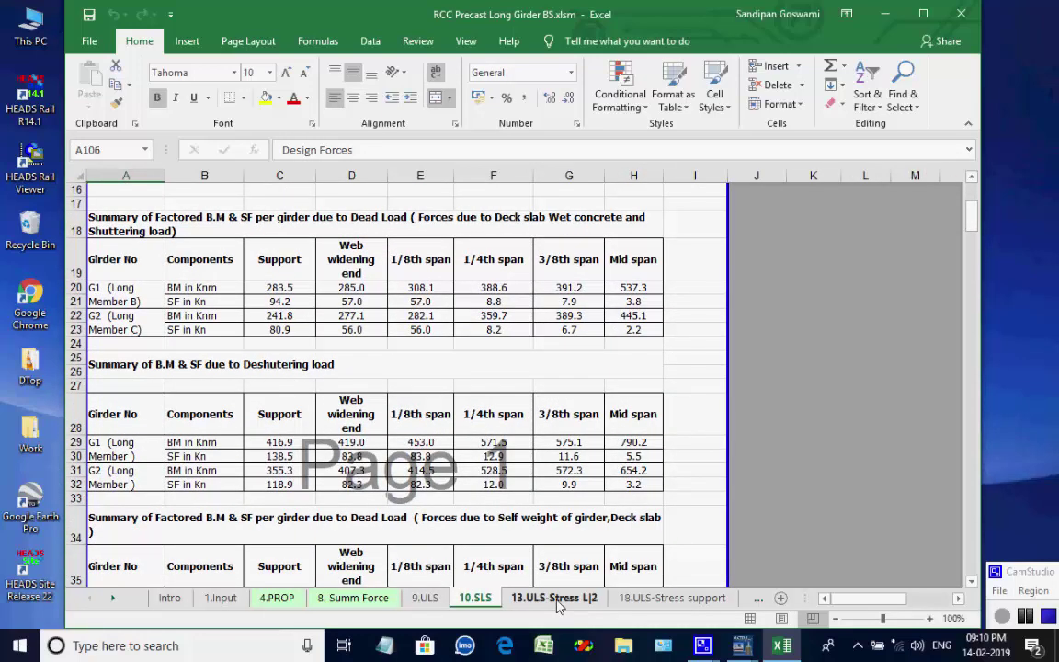
{"action": "scroll", "coordinate": [542, 432], "scroll_direction": "down", "scroll_amount": 6}
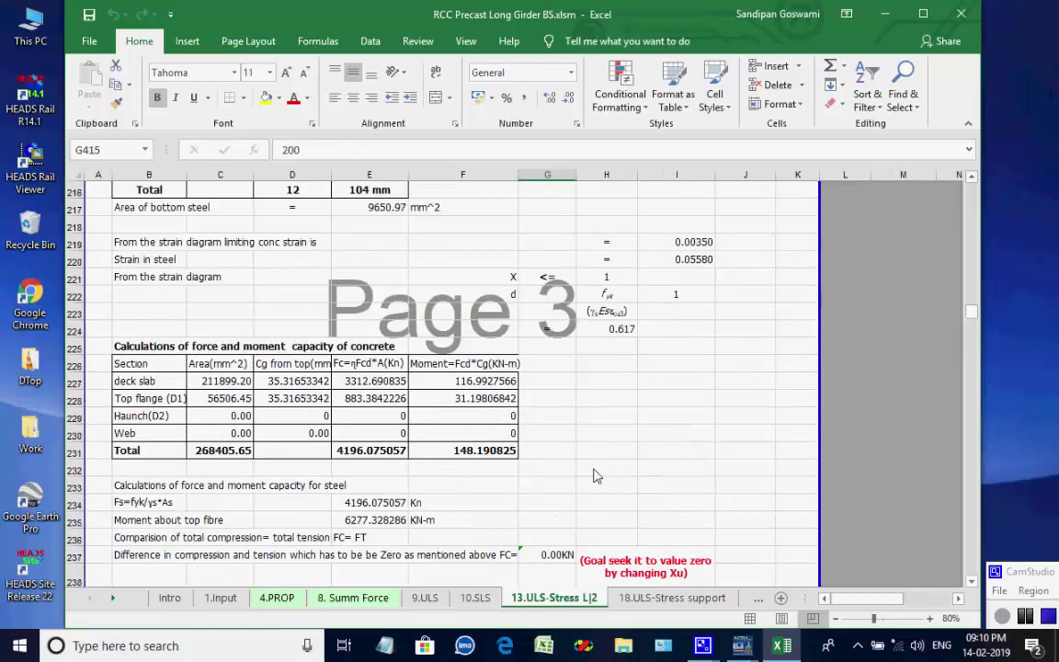
Step: Examine the long girder workbook's 18.ULS-Stress support and 19.SLS-Stress L|2 sheets, including the precast girder and deshuttering stress checks, and close the workbook
{"action": "scroll", "coordinate": [593, 476], "scroll_direction": "up", "scroll_amount": 7}
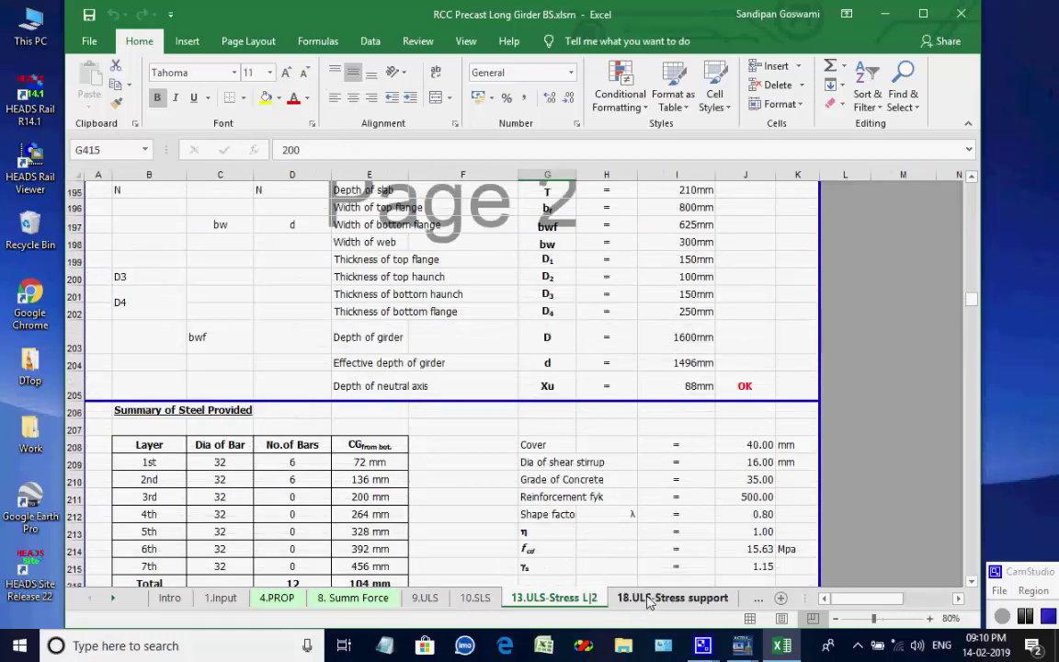
{"action": "left_click", "coordinate": [649, 599]}
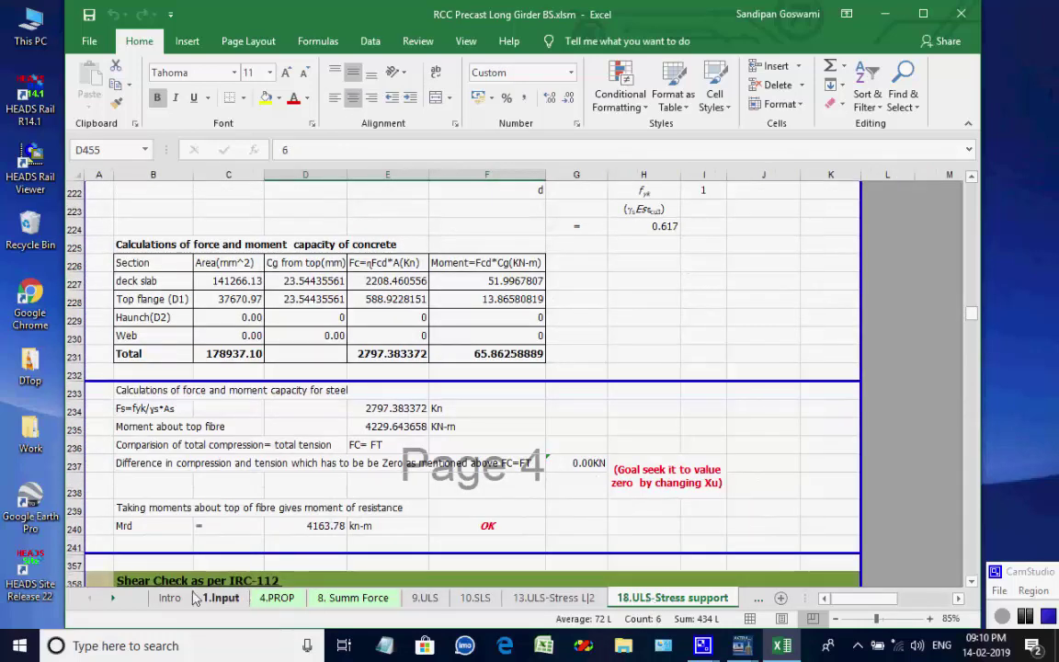
{"action": "left_click", "coordinate": [115, 599]}
{"action": "left_click", "coordinate": [115, 599]}
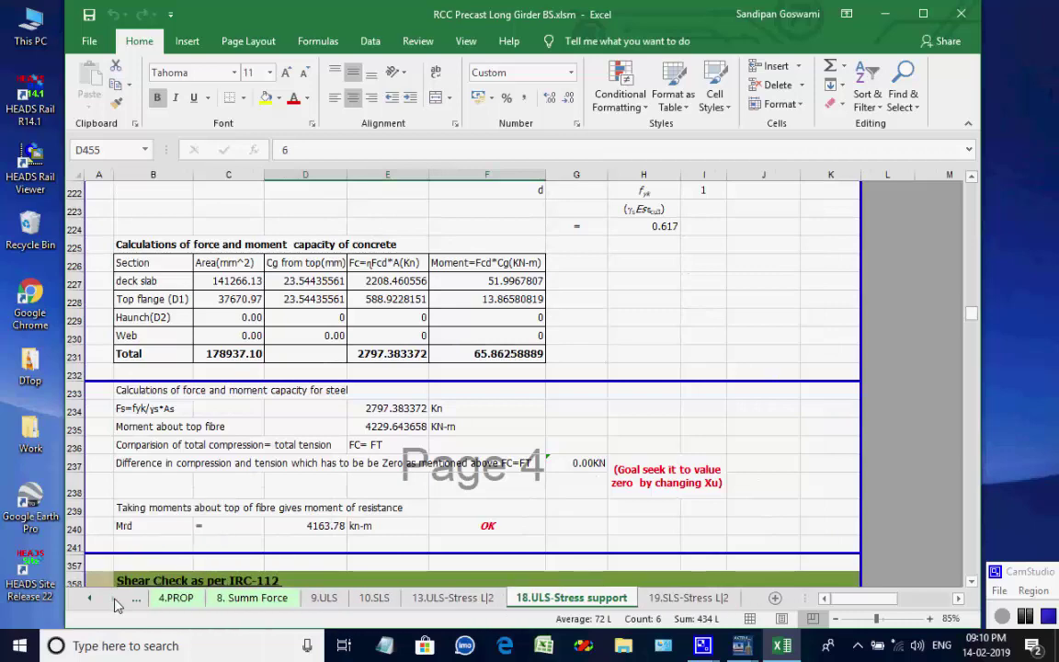
{"action": "left_click", "coordinate": [704, 599]}
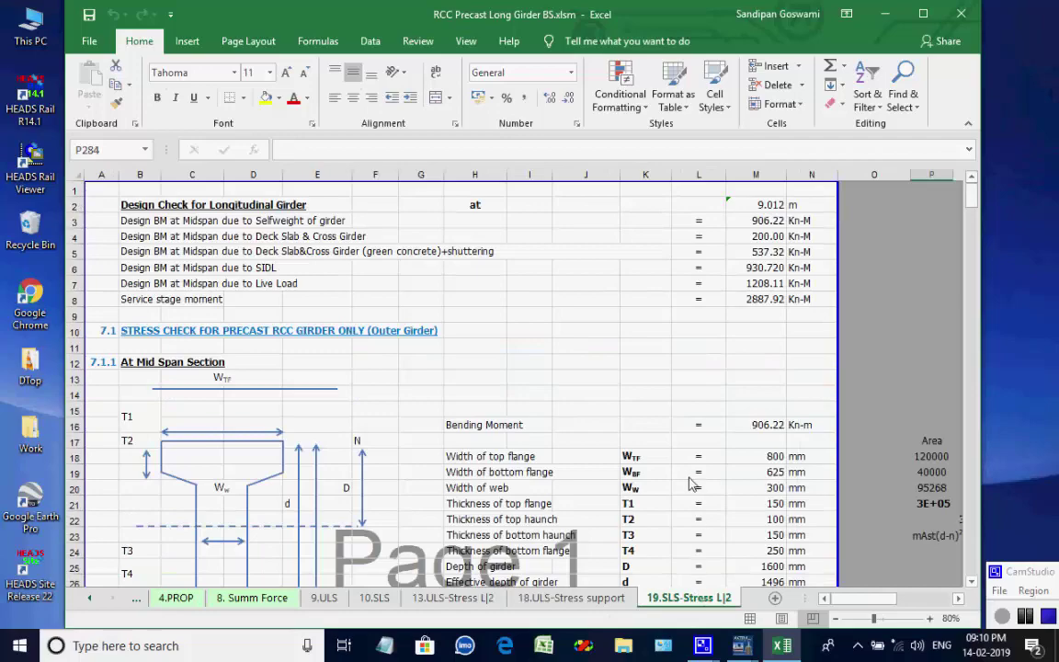
{"action": "scroll", "coordinate": [686, 482], "scroll_direction": "down", "scroll_amount": 7}
{"action": "scroll", "coordinate": [678, 485], "scroll_direction": "down", "scroll_amount": 11}
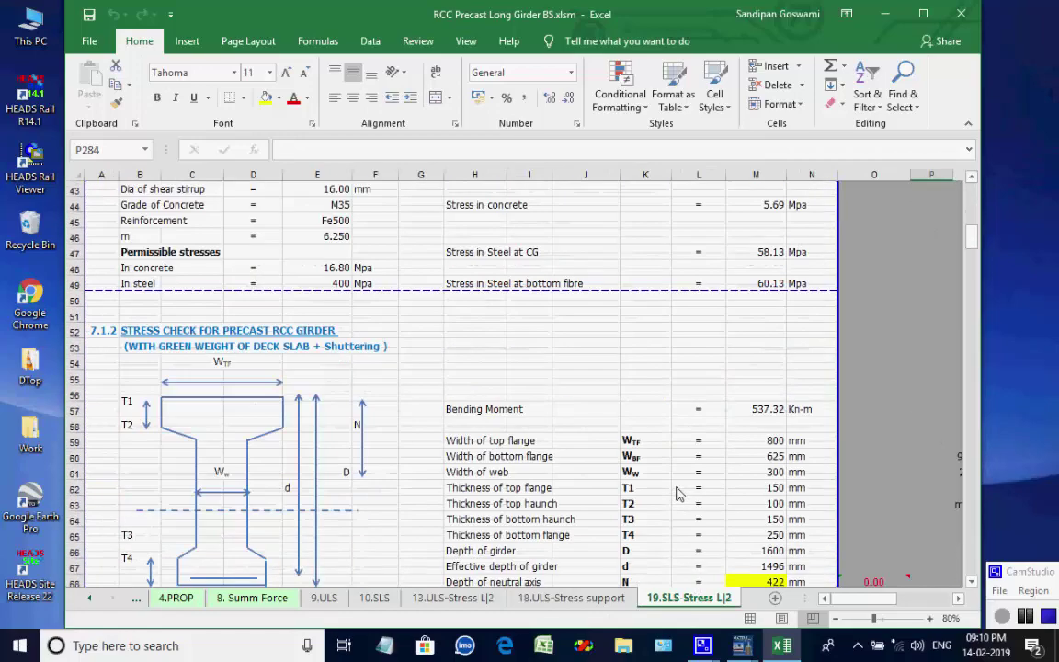
{"action": "scroll", "coordinate": [681, 499], "scroll_direction": "down", "scroll_amount": 11}
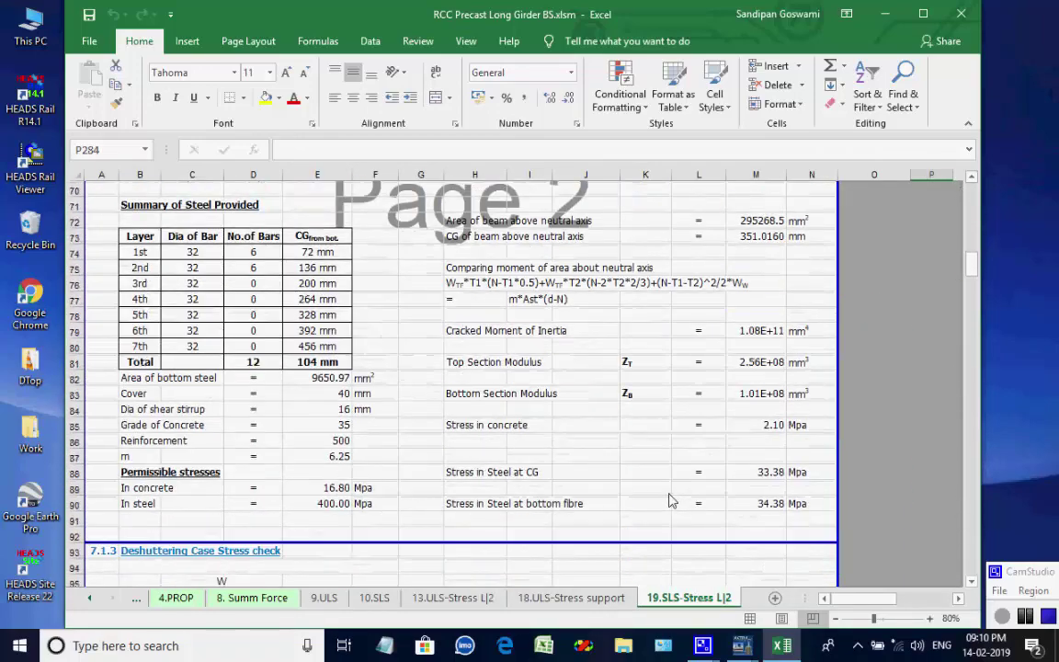
{"action": "scroll", "coordinate": [660, 510], "scroll_direction": "down", "scroll_amount": 18}
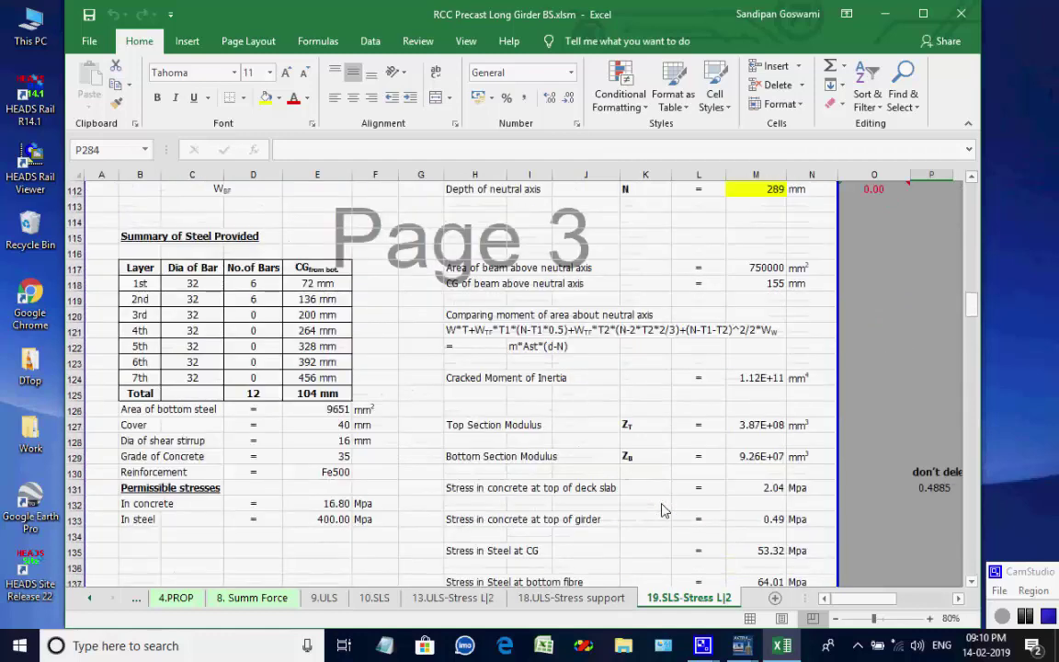
{"action": "scroll", "coordinate": [654, 508], "scroll_direction": "down", "scroll_amount": 4}
{"action": "scroll", "coordinate": [654, 509], "scroll_direction": "up", "scroll_amount": 20}
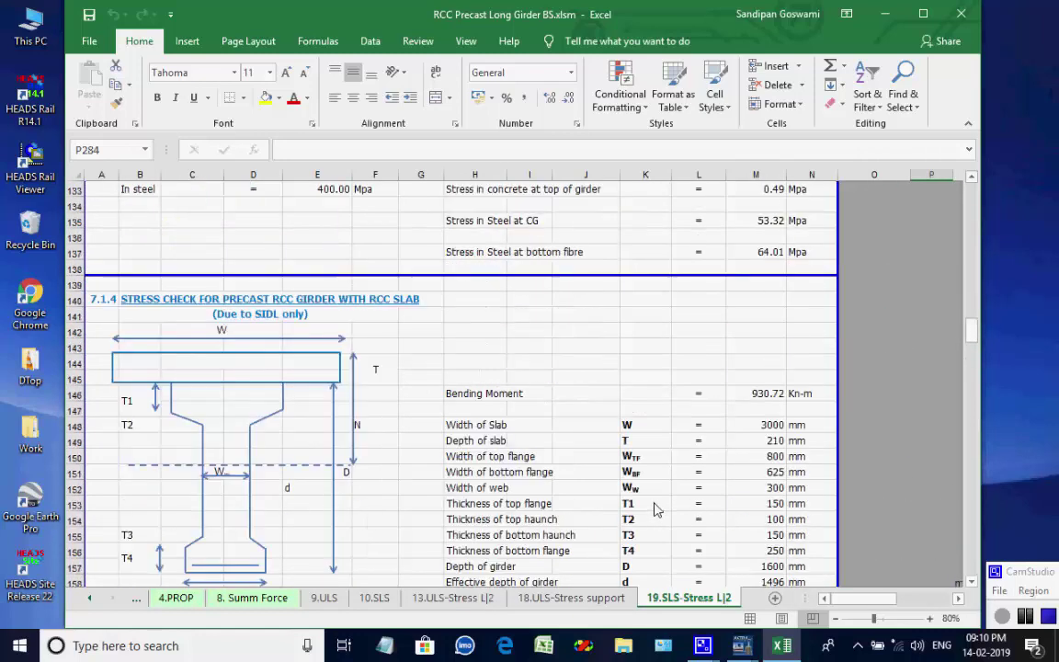
{"action": "left_click", "coordinate": [1001, 618]}
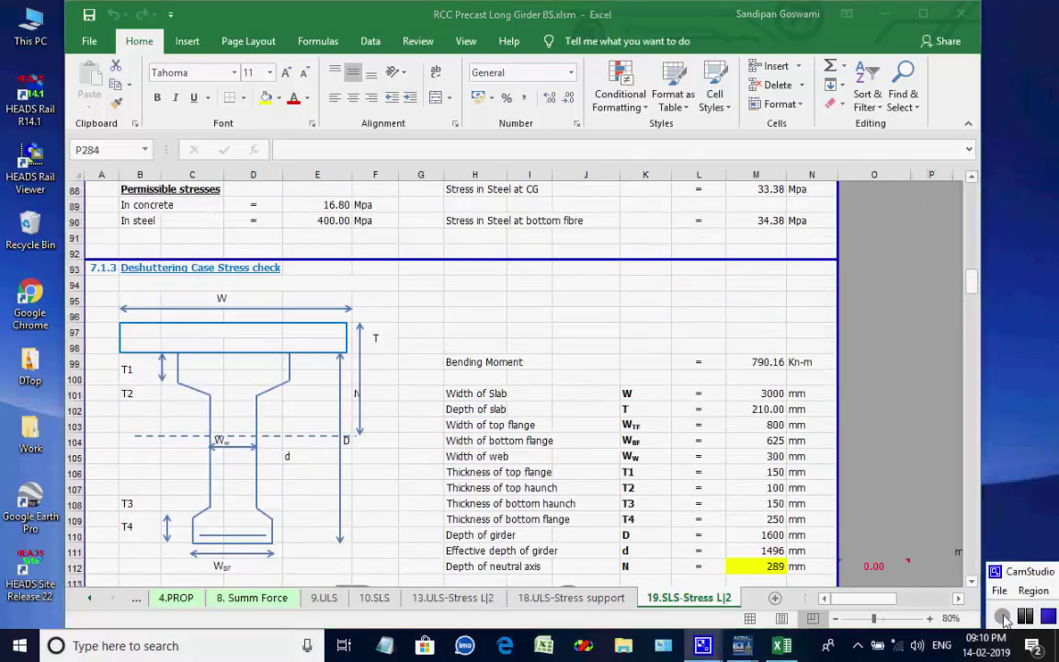
{"action": "left_click", "coordinate": [961, 17]}
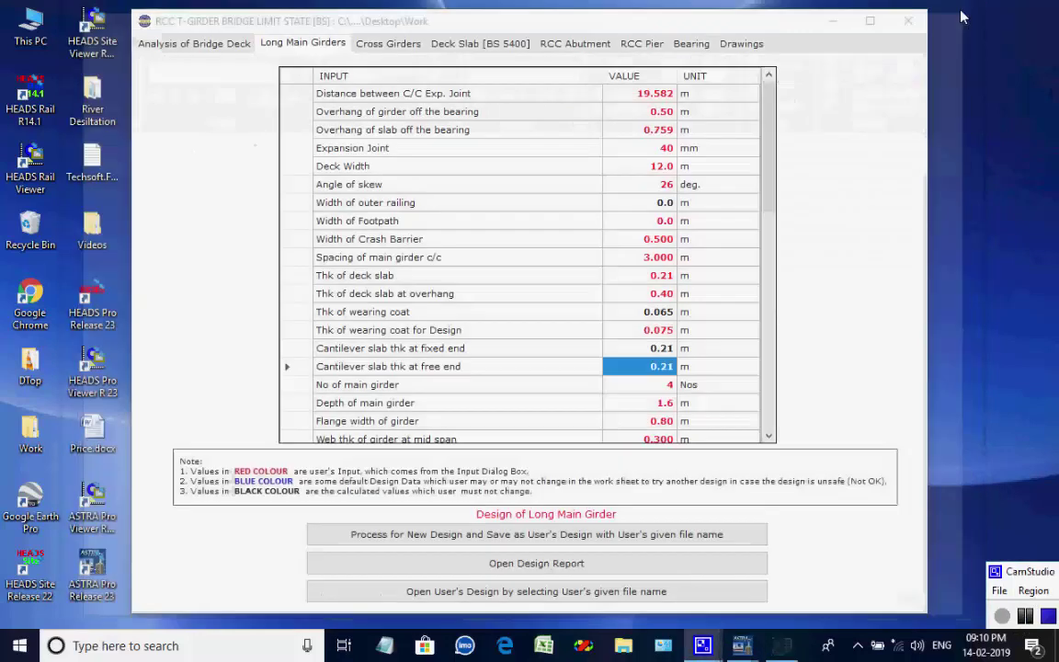
Step: Process the cross girders as a new design with the default data, review the end cross girder report and close it
{"action": "left_click", "coordinate": [388, 44]}
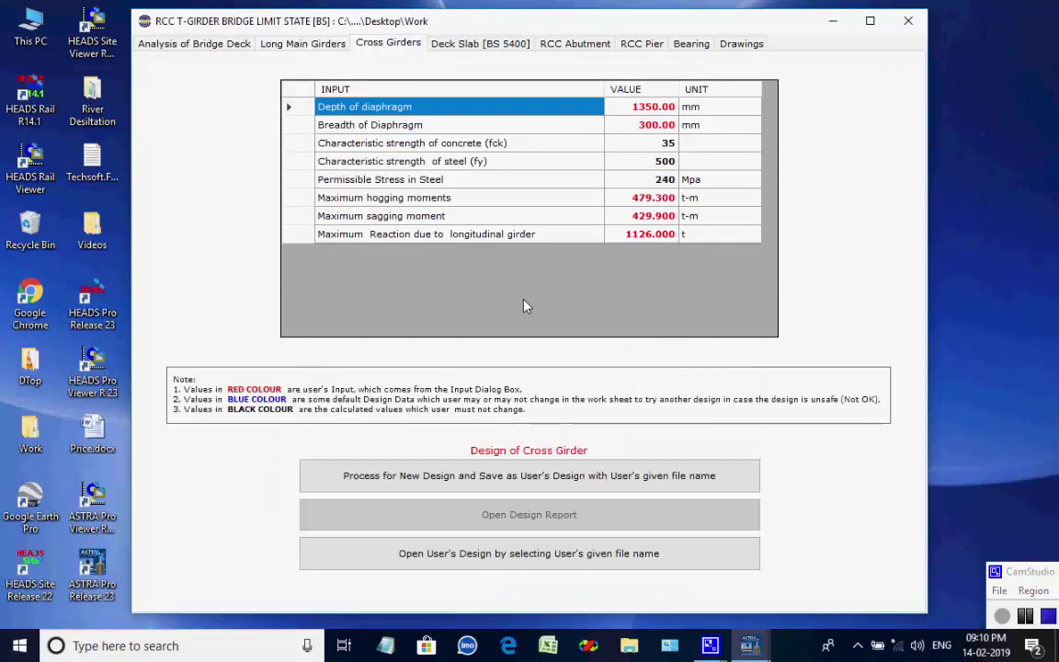
{"action": "left_click", "coordinate": [492, 479]}
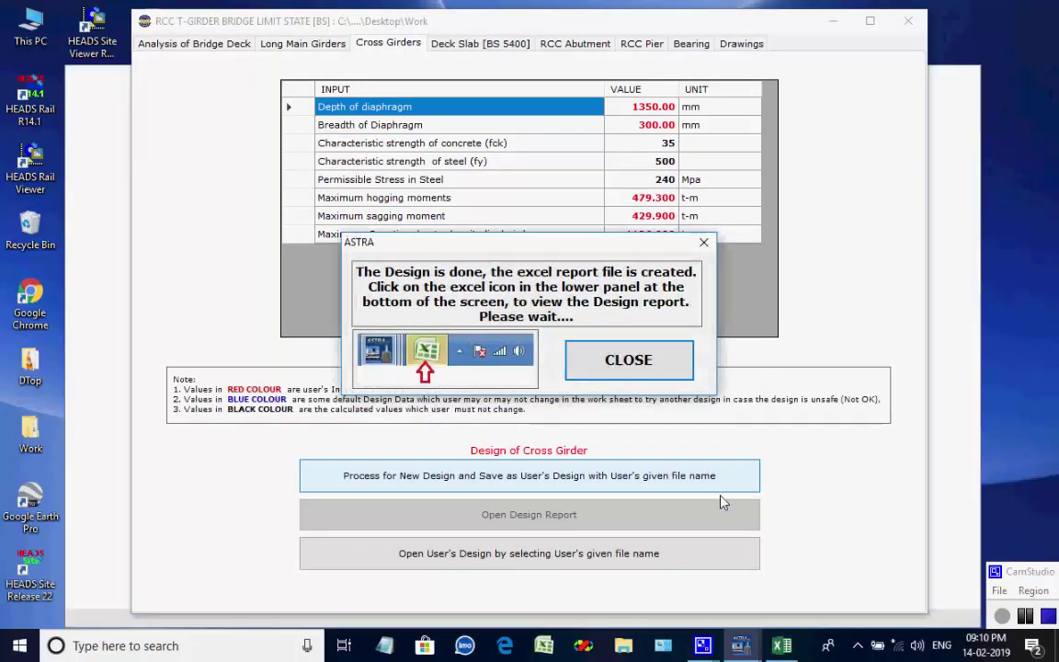
{"action": "scroll", "coordinate": [710, 492], "scroll_direction": "down", "scroll_amount": 15}
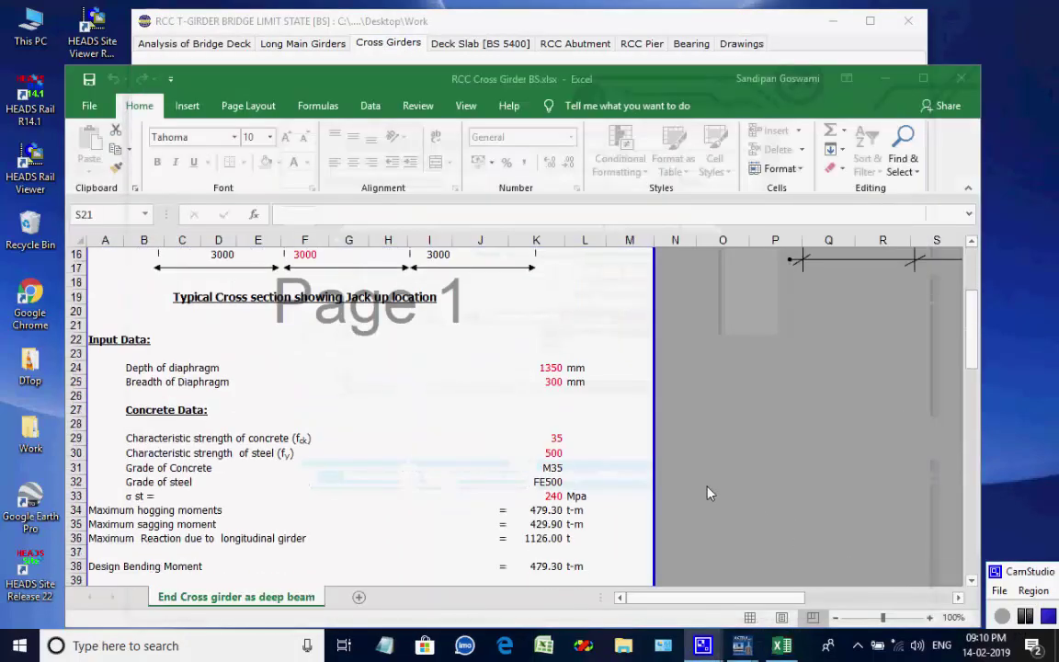
{"action": "scroll", "coordinate": [689, 482], "scroll_direction": "down", "scroll_amount": 9}
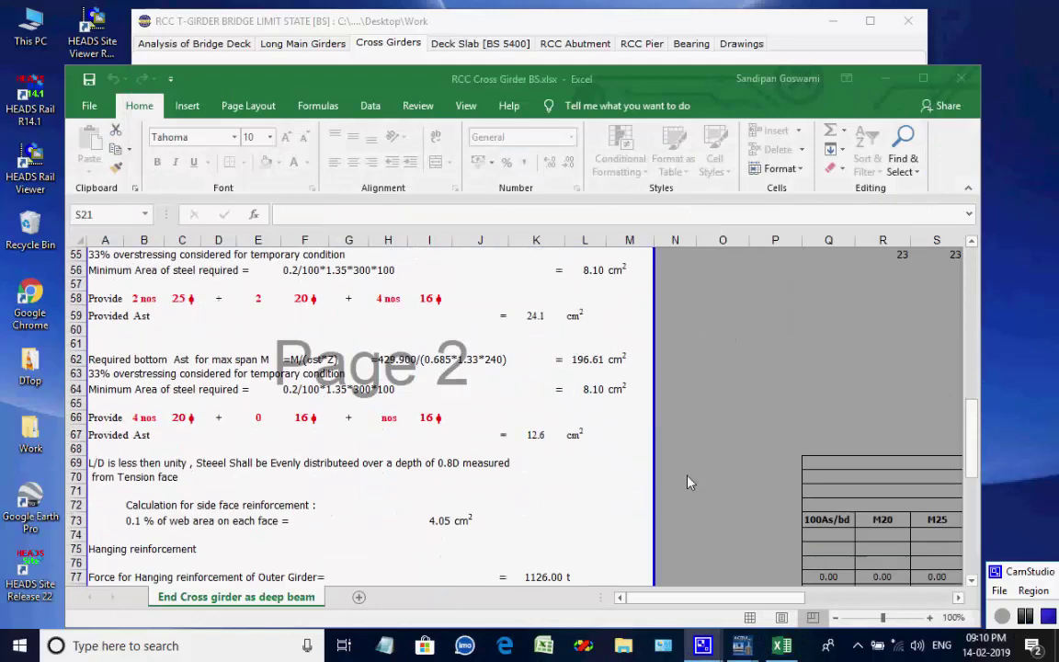
{"action": "scroll", "coordinate": [694, 481], "scroll_direction": "up", "scroll_amount": 20}
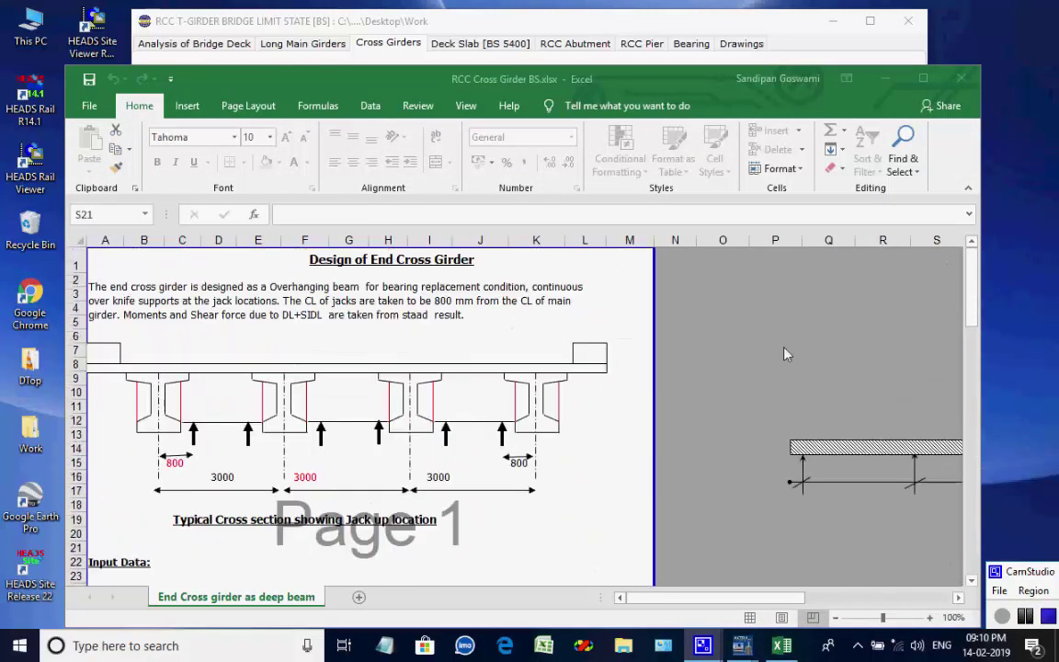
{"action": "left_click", "coordinate": [961, 78]}
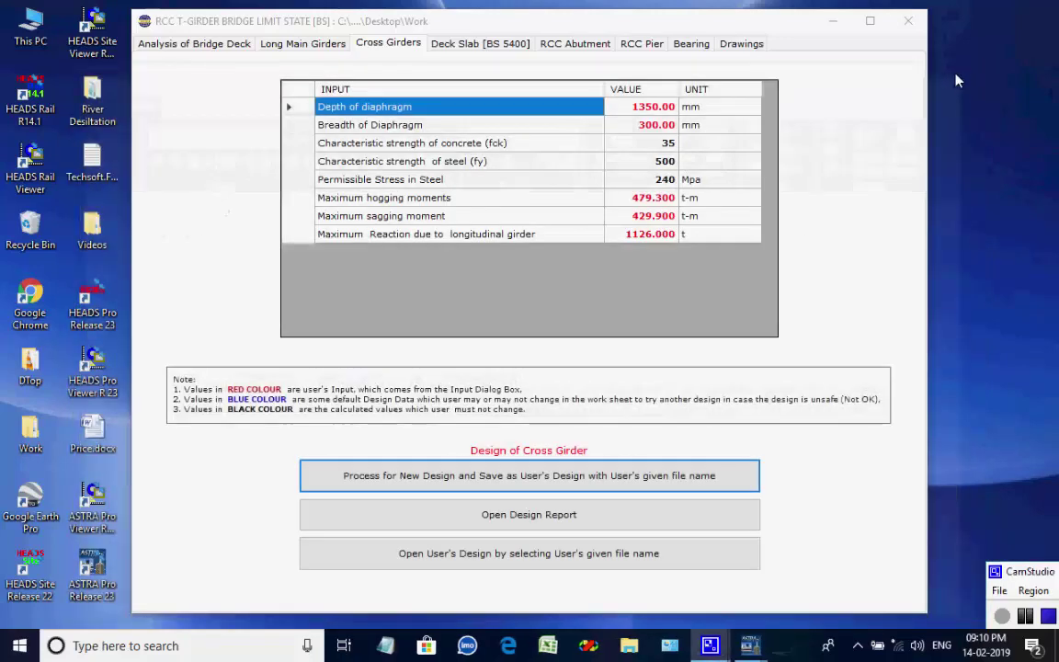
Step: Run the BS 5400 deck slab analysis with the default design data through to the written analysis report
{"action": "left_click", "coordinate": [479, 44]}
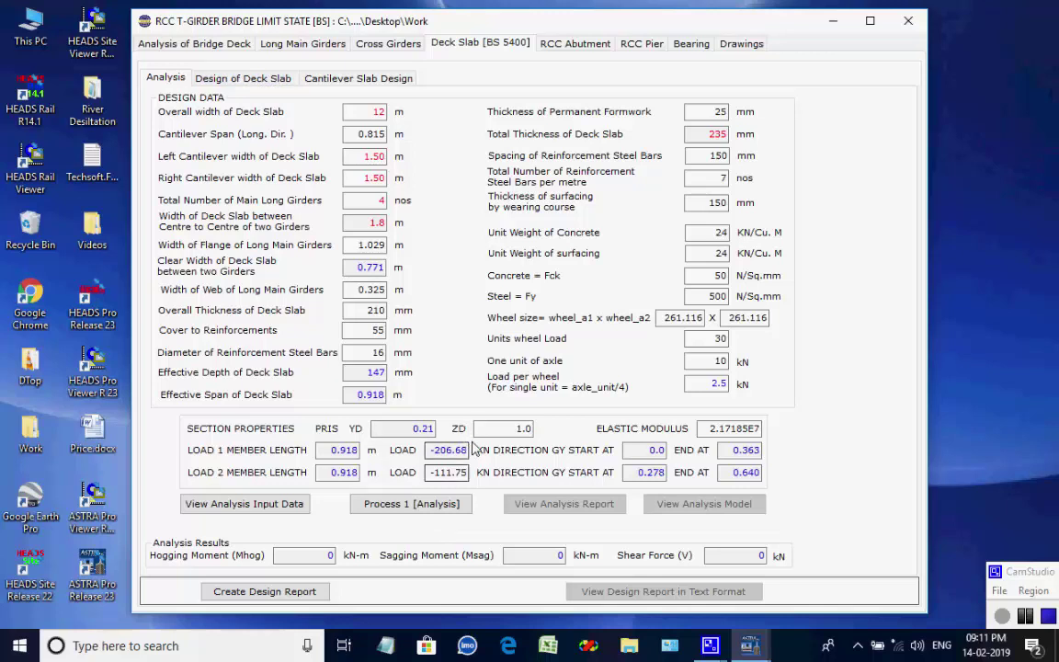
{"action": "left_click", "coordinate": [411, 504]}
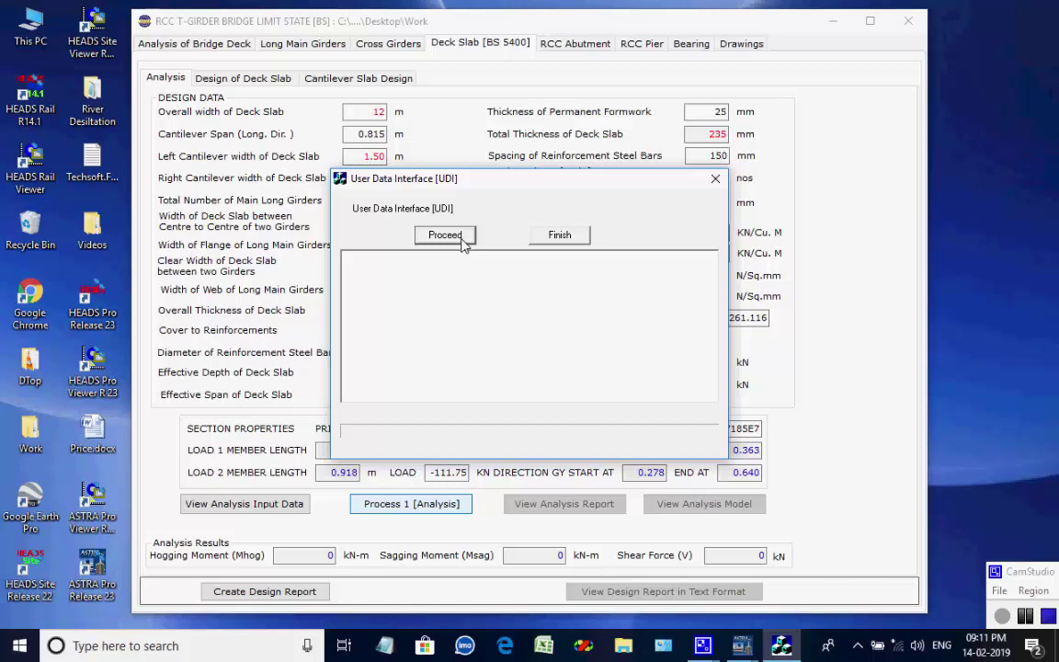
{"action": "left_click", "coordinate": [446, 236]}
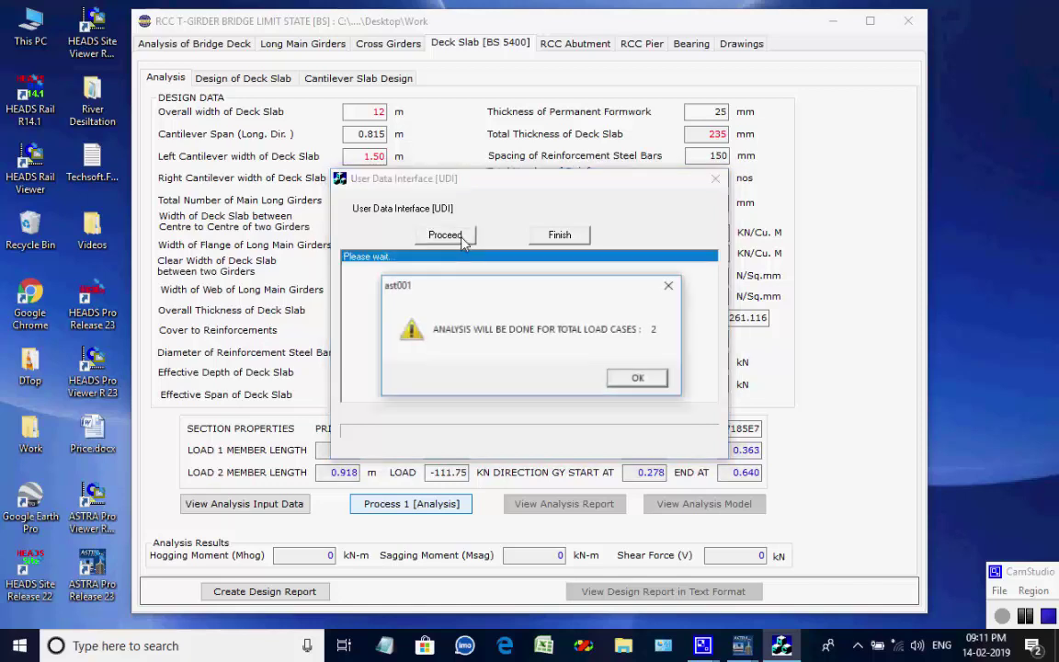
{"action": "left_click", "coordinate": [638, 379]}
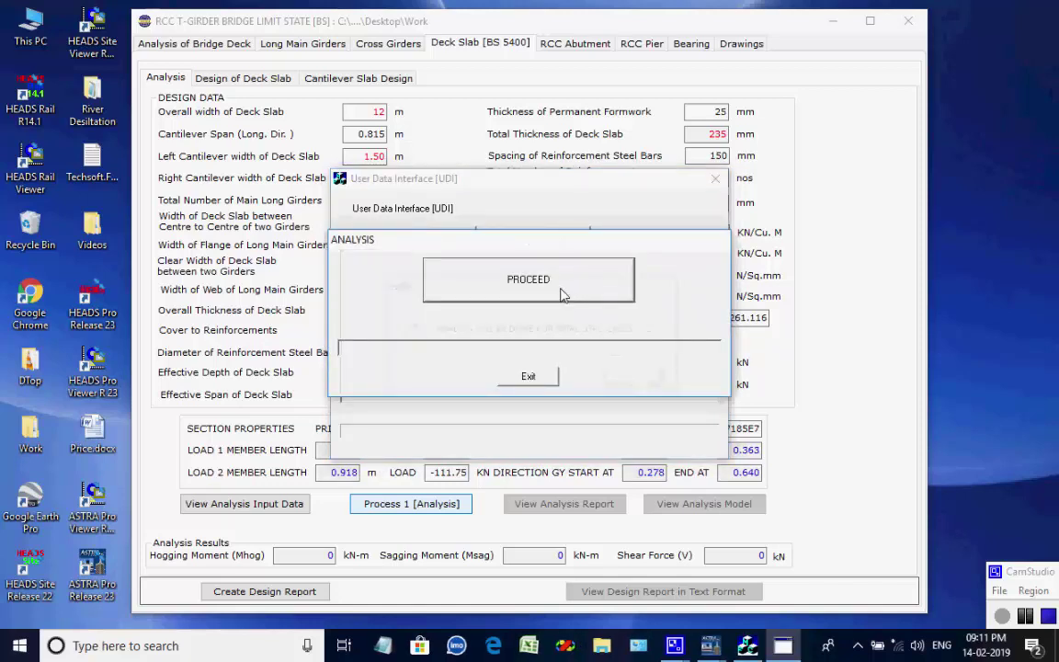
{"action": "left_click", "coordinate": [563, 293]}
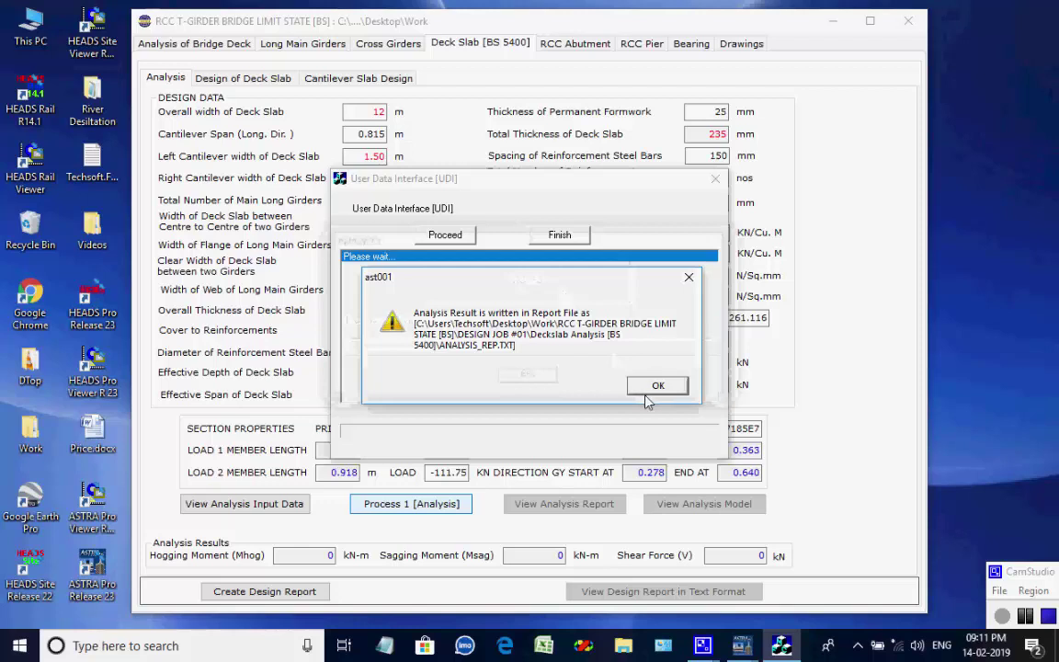
{"action": "left_click", "coordinate": [648, 390]}
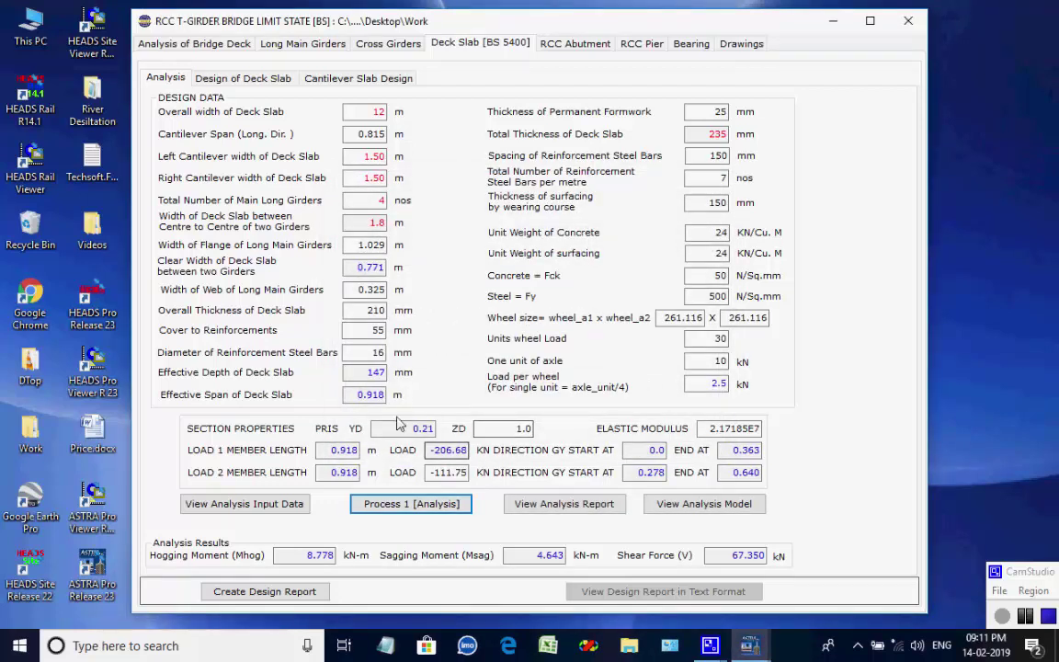
Step: Process the deck slab's design loads and forces with the default load factors and review the results
{"action": "left_click", "coordinate": [245, 82]}
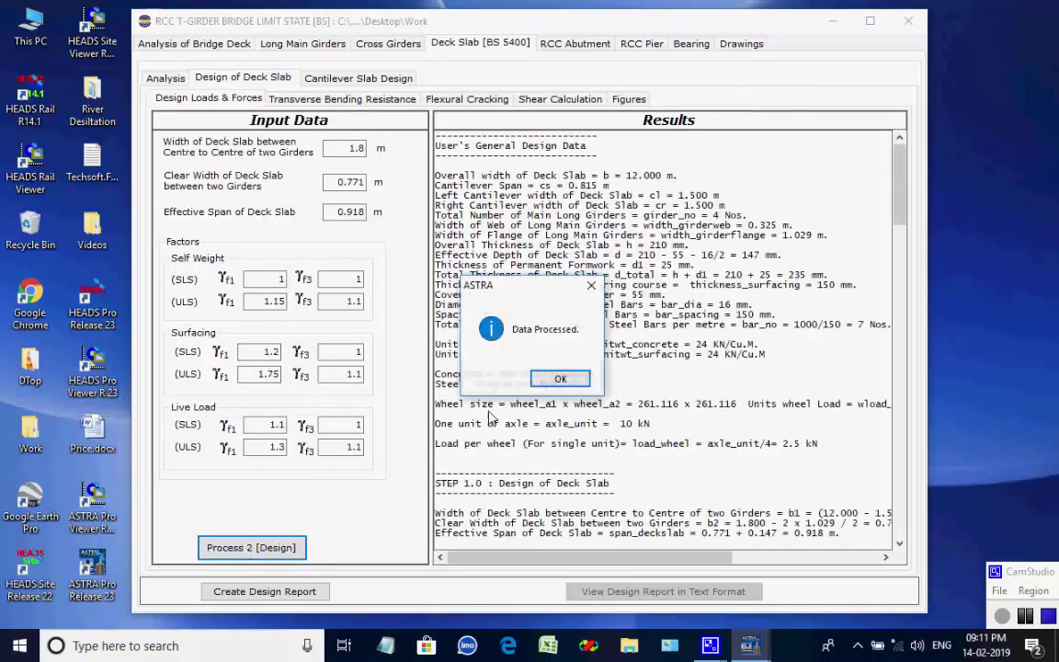
{"action": "left_click", "coordinate": [555, 379]}
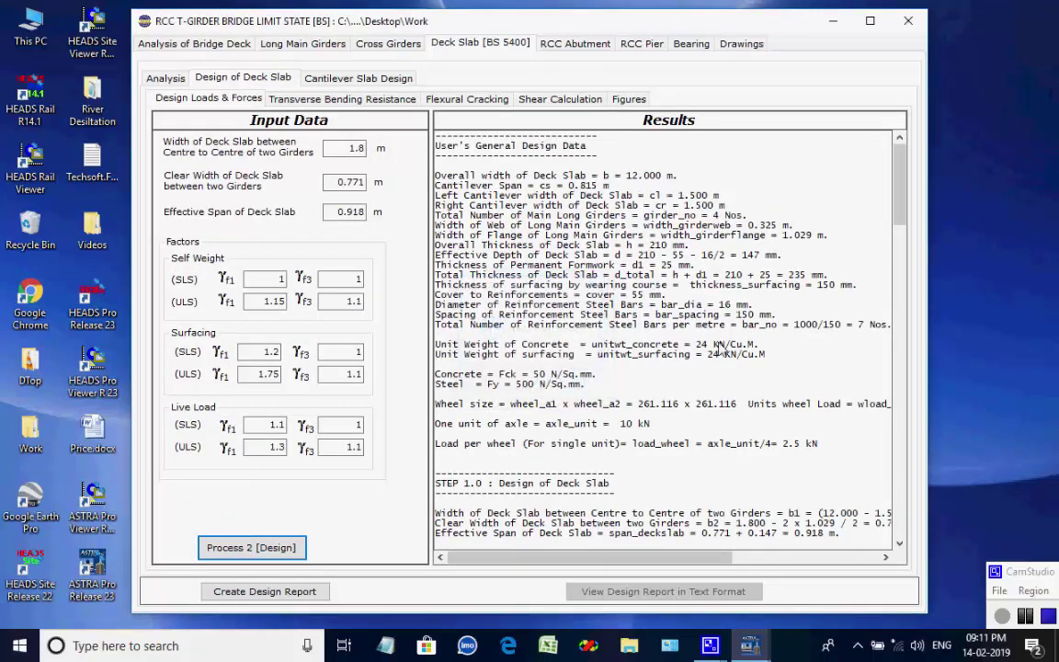
{"action": "left_click_drag", "start_coordinate": [899, 179], "coordinate": [877, 126]}
Step: Process the deck slab's transverse bending resistance check with the default section and reinforcement data
{"action": "left_click", "coordinate": [349, 100]}
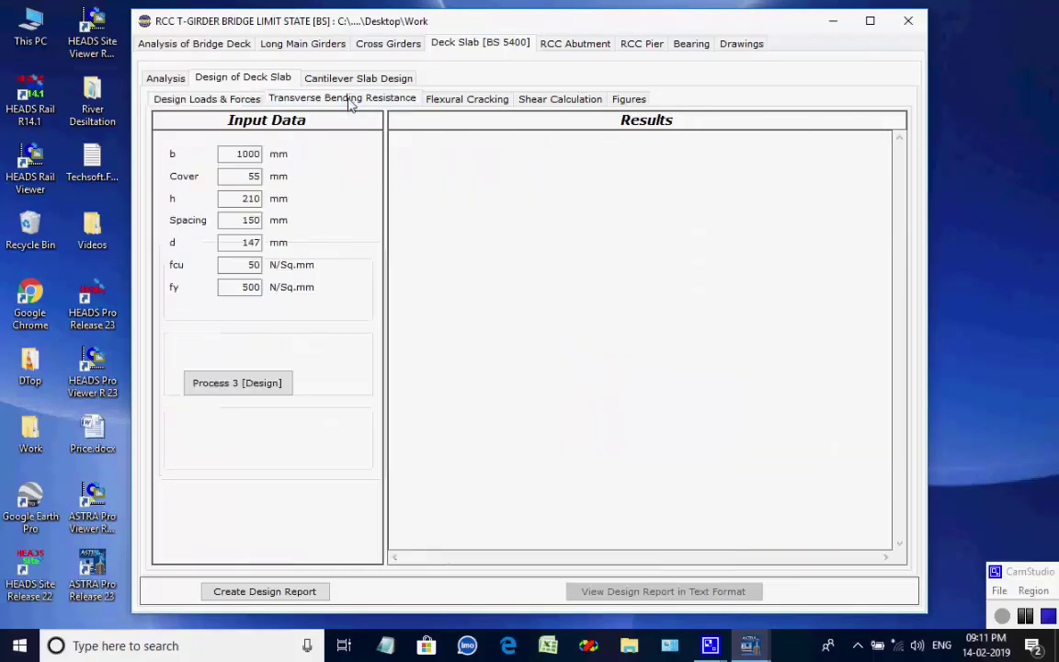
{"action": "left_click", "coordinate": [238, 384]}
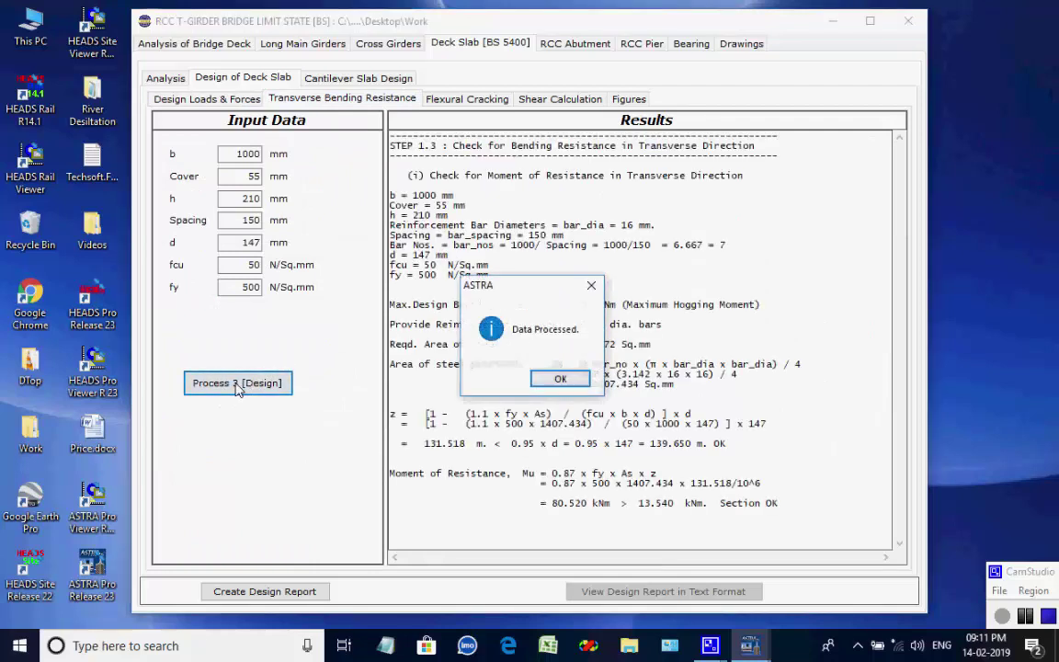
{"action": "left_click", "coordinate": [558, 378]}
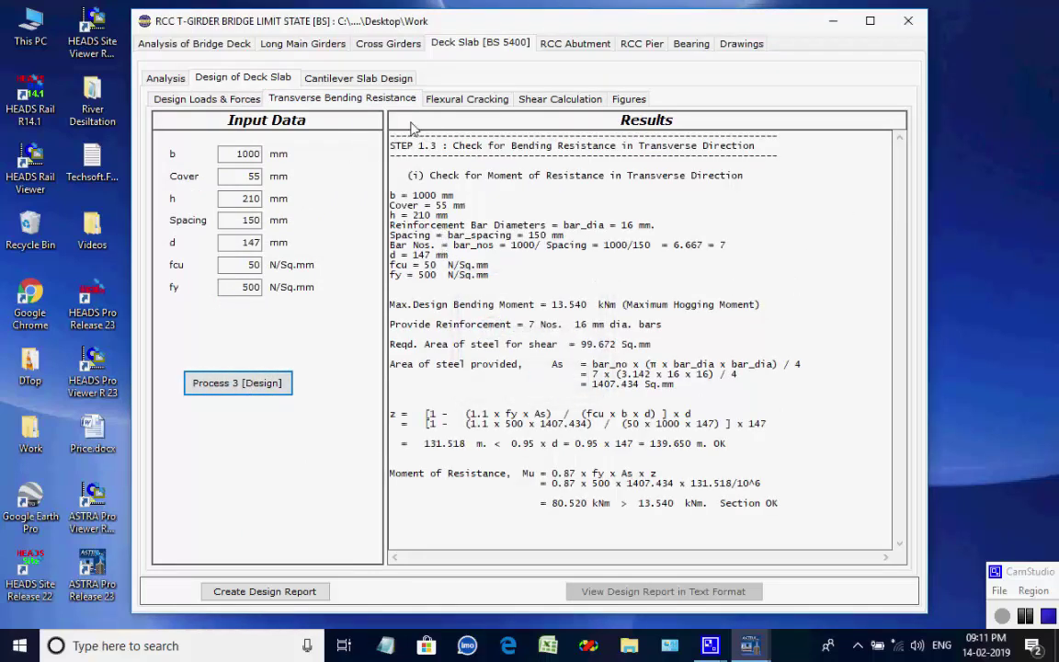
Step: Process the deck slab's flexural cracking check with the default data and read through its results
{"action": "left_click", "coordinate": [464, 101]}
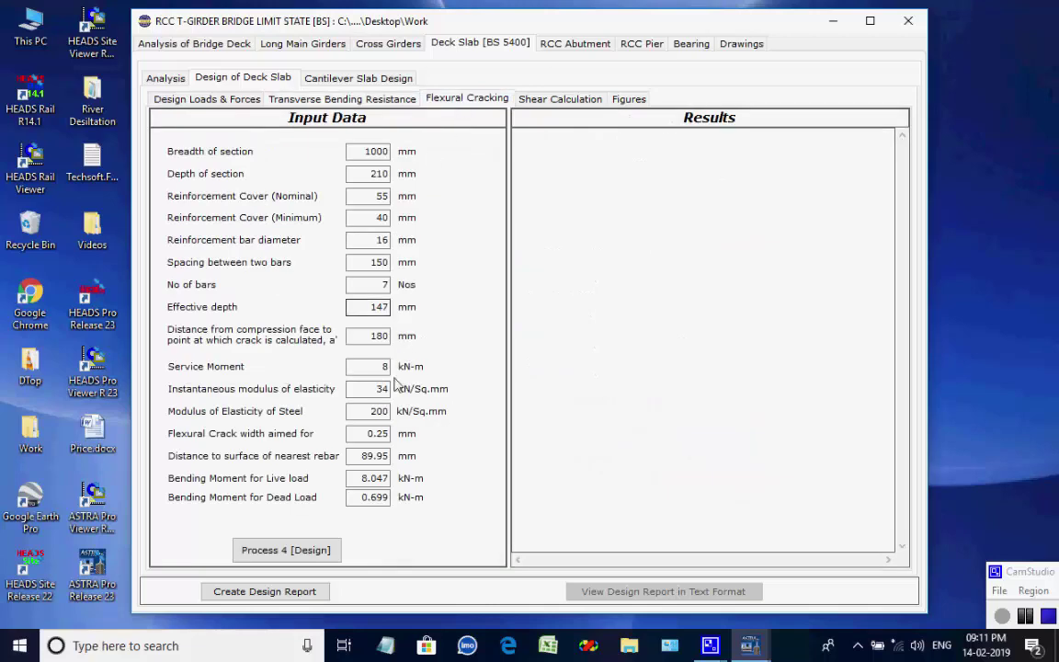
{"action": "left_click", "coordinate": [289, 551]}
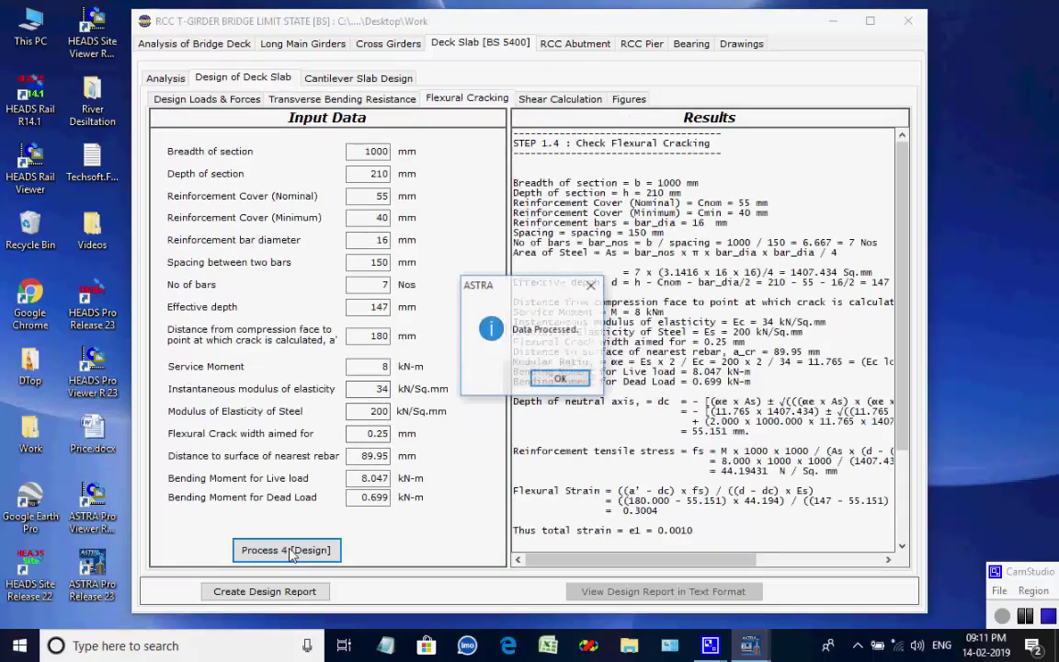
{"action": "left_click", "coordinate": [575, 377]}
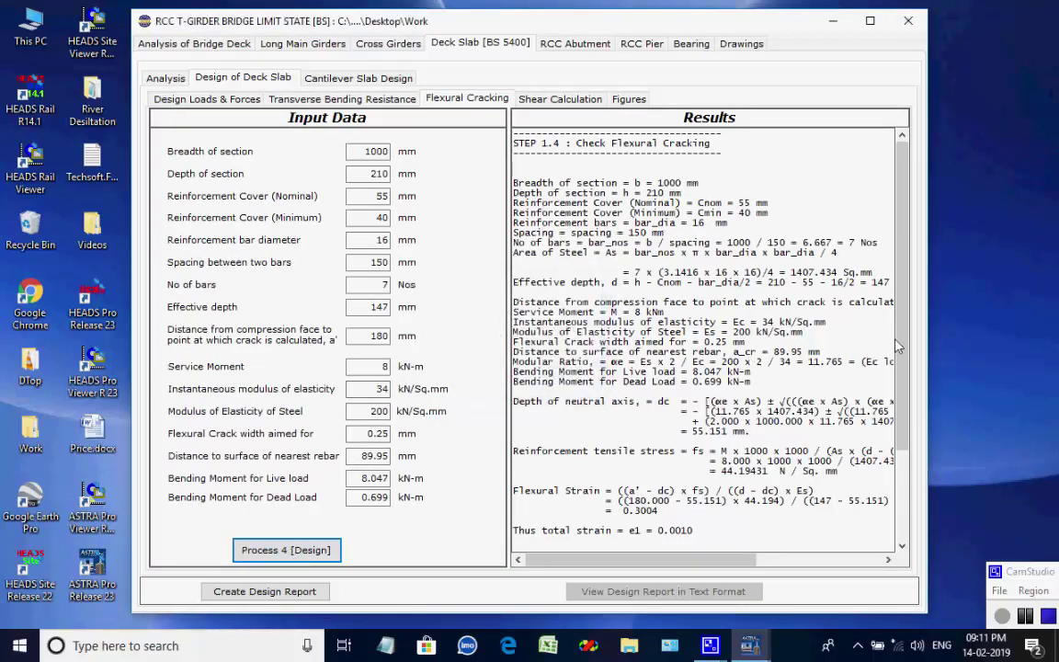
{"action": "scroll", "coordinate": [902, 375], "scroll_direction": "down", "scroll_amount": 1}
{"action": "scroll", "coordinate": [810, 408], "scroll_direction": "down", "scroll_amount": 2}
{"action": "scroll", "coordinate": [804, 228], "scroll_direction": "up", "scroll_amount": 4}
Step: Process the deck slab's shear calculation with the default data, review its results and view the deck slab design figures
{"action": "left_click", "coordinate": [544, 99]}
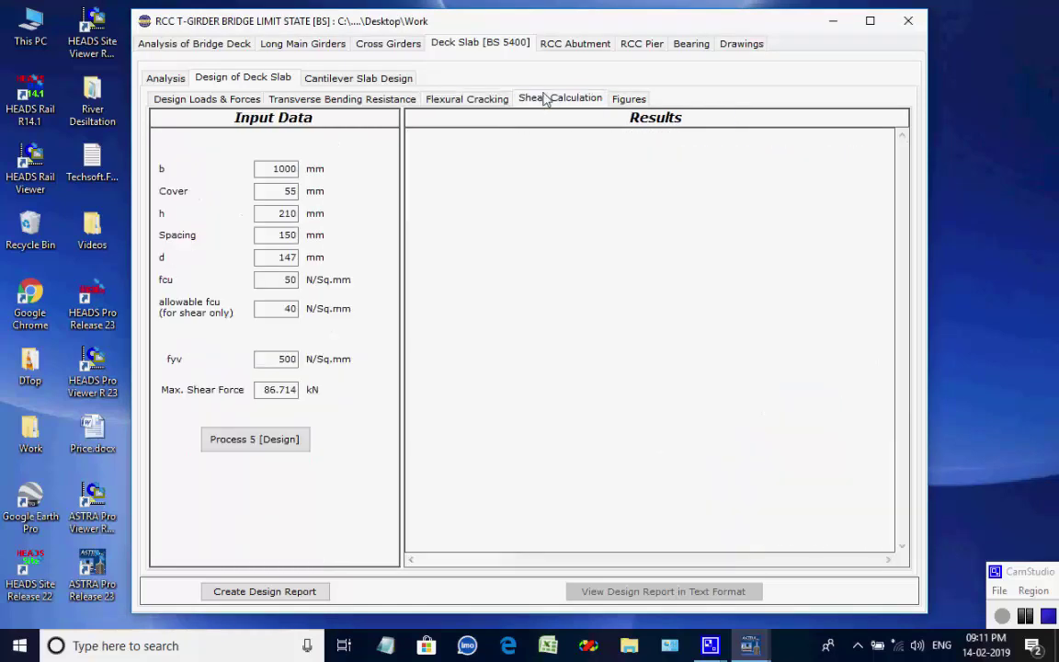
{"action": "left_click", "coordinate": [256, 439]}
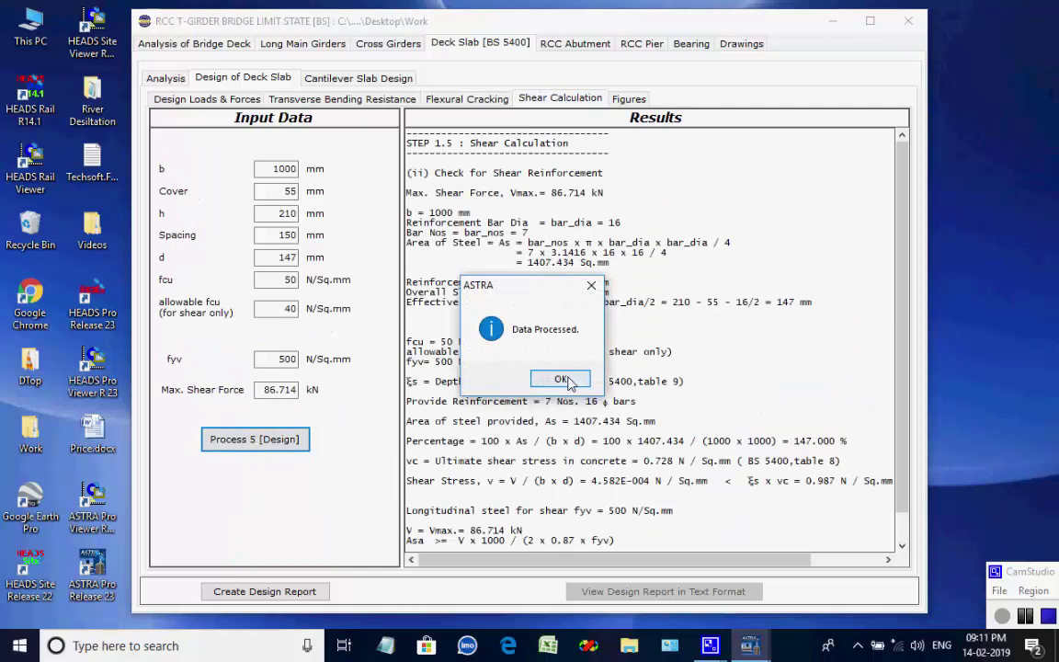
{"action": "left_click", "coordinate": [565, 378]}
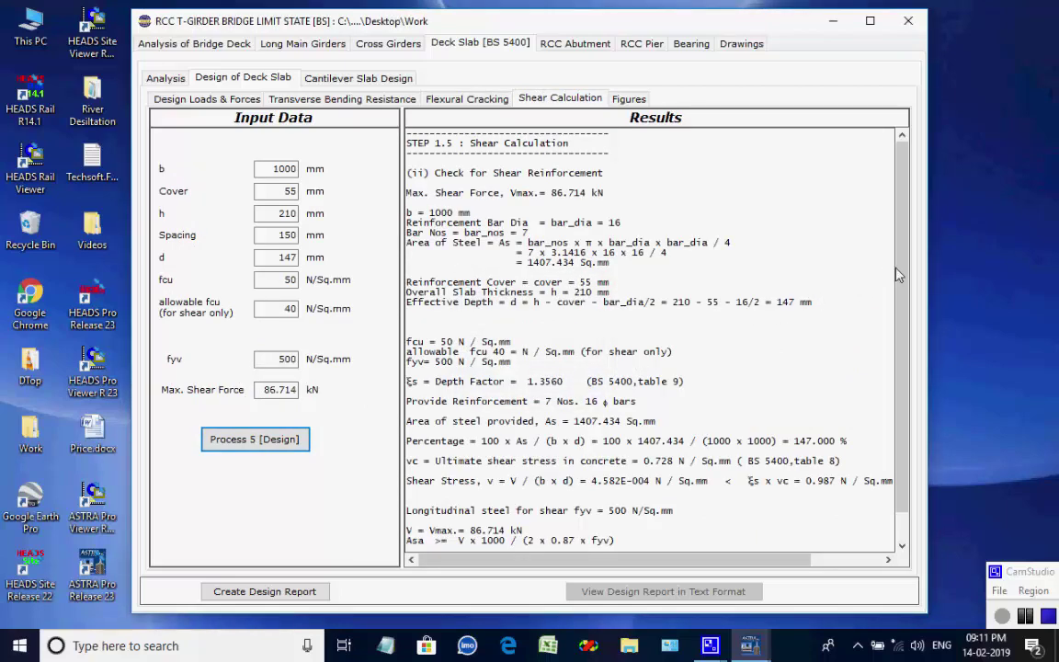
{"action": "left_click_drag", "start_coordinate": [898, 274], "coordinate": [887, 228]}
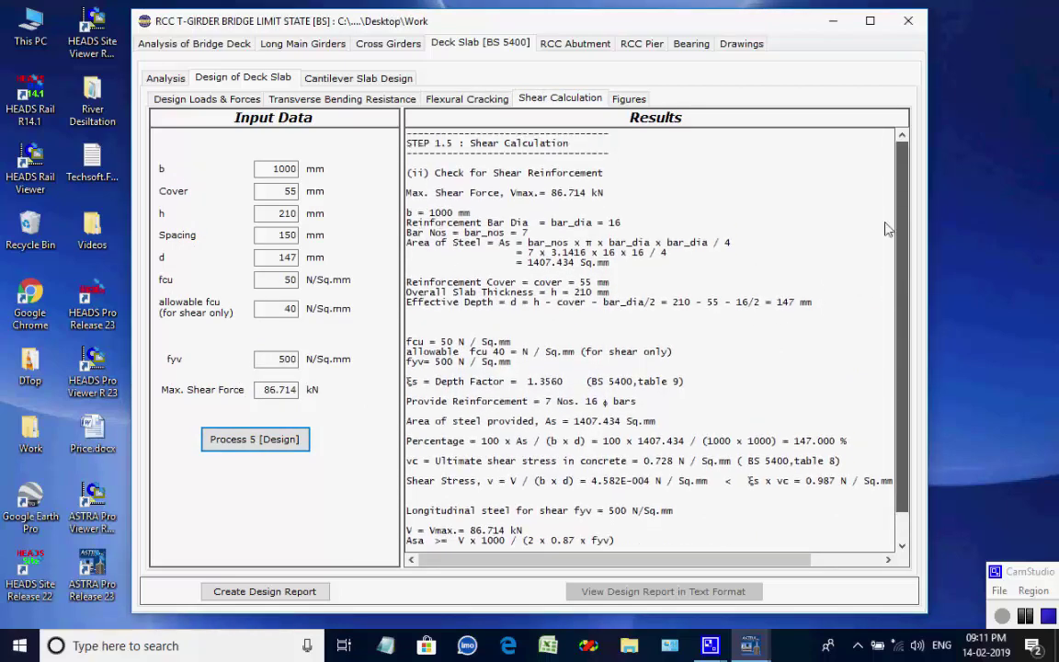
{"action": "left_click", "coordinate": [627, 101]}
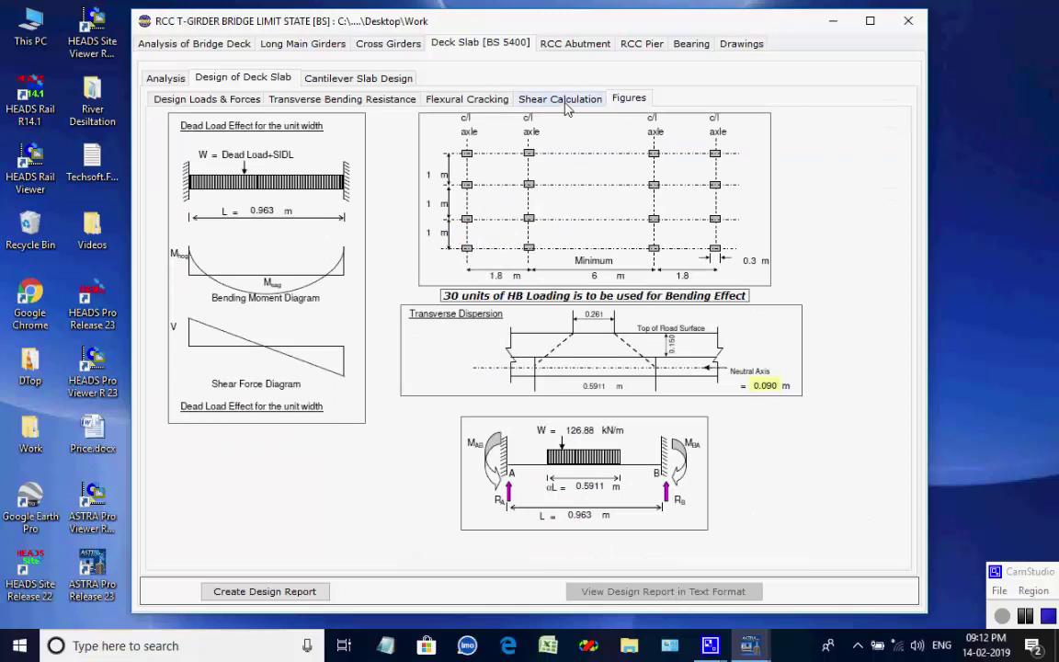
Step: Process the cantilever slab's design loads and forces with the default data and load factors, and read through the results
{"action": "left_click", "coordinate": [345, 80]}
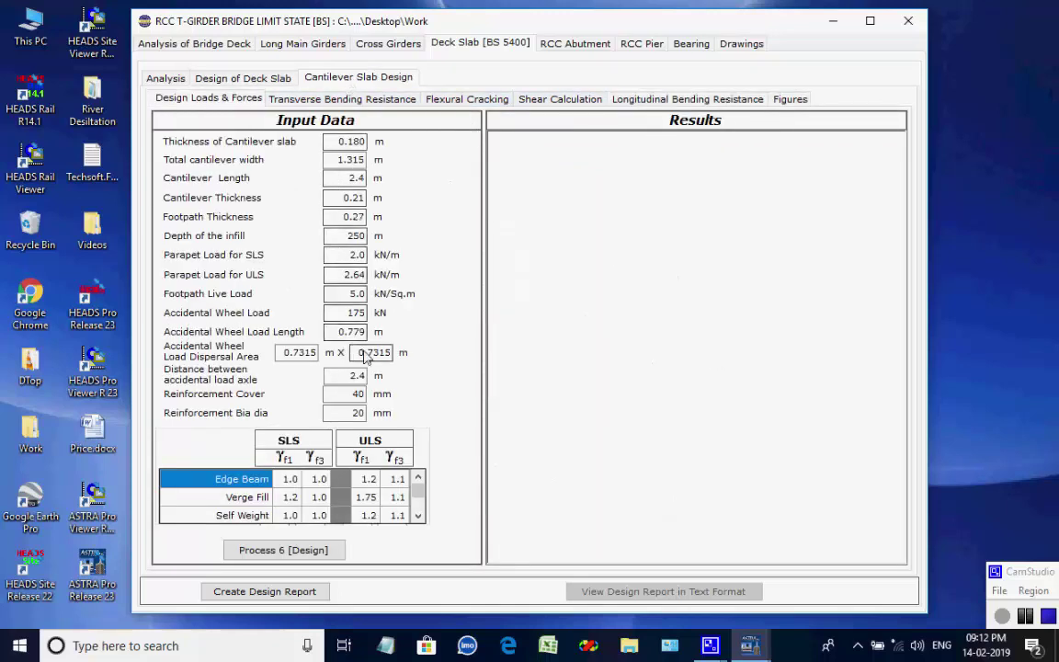
{"action": "left_click", "coordinate": [267, 551]}
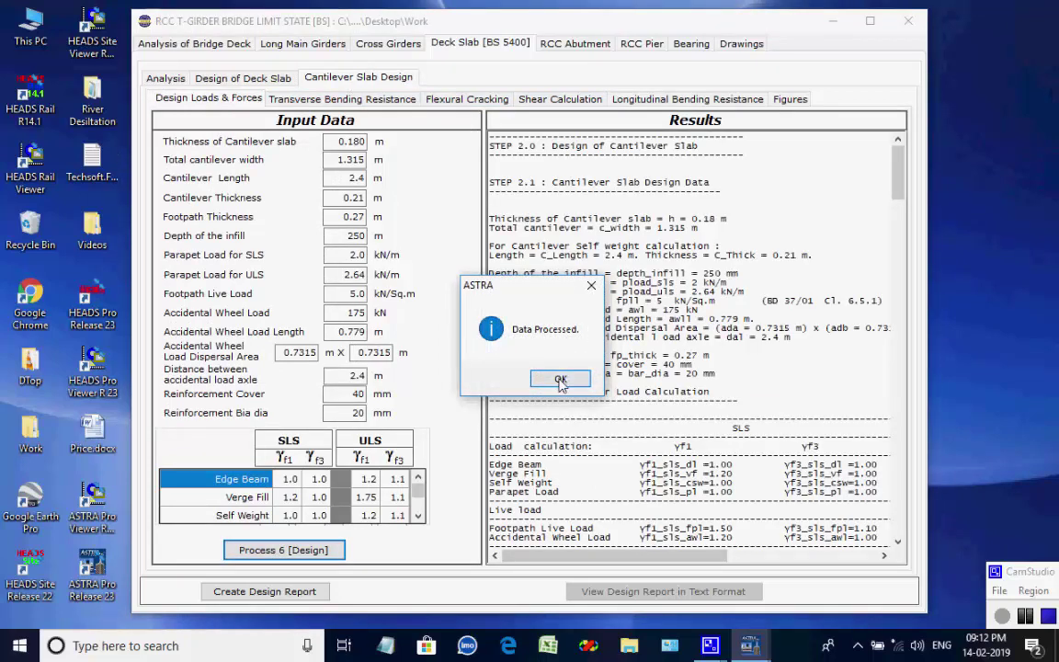
{"action": "left_click", "coordinate": [560, 378]}
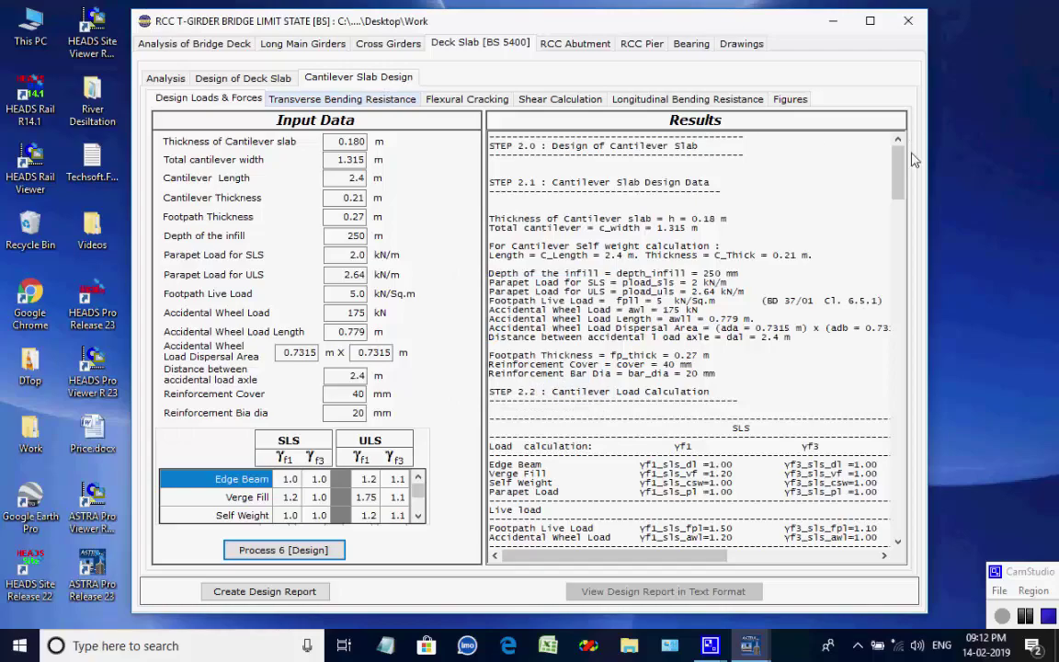
{"action": "left_click_drag", "start_coordinate": [899, 164], "coordinate": [813, 83]}
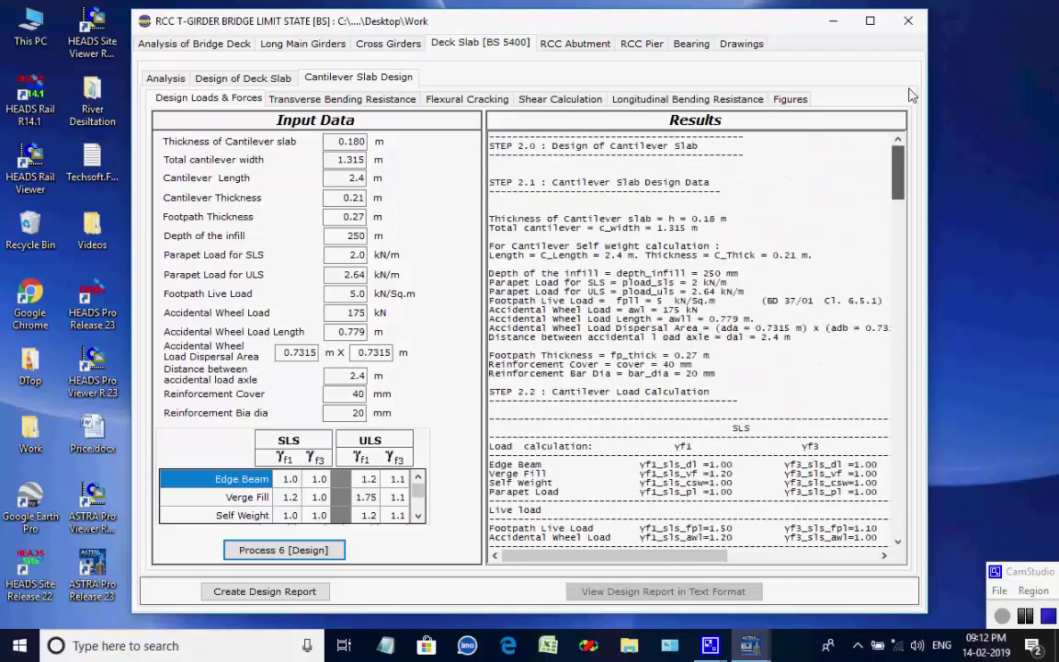
Step: Process the cantilever slab's transverse bending resistance check with the default section and reinforcement data
{"action": "left_click", "coordinate": [319, 97]}
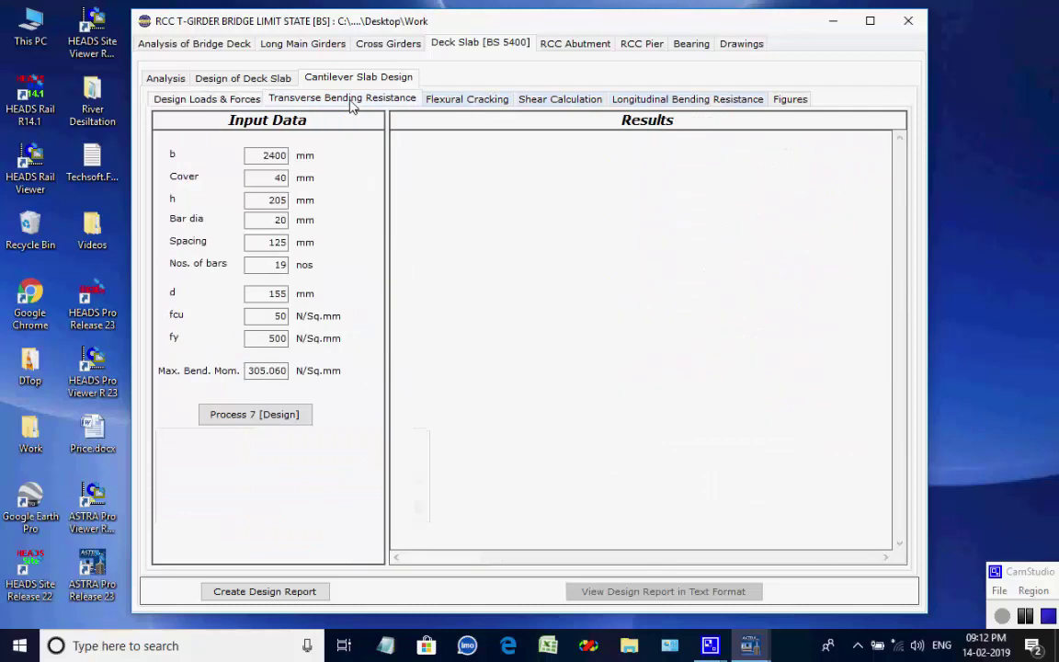
{"action": "left_click", "coordinate": [280, 413]}
{"action": "left_click", "coordinate": [529, 347]}
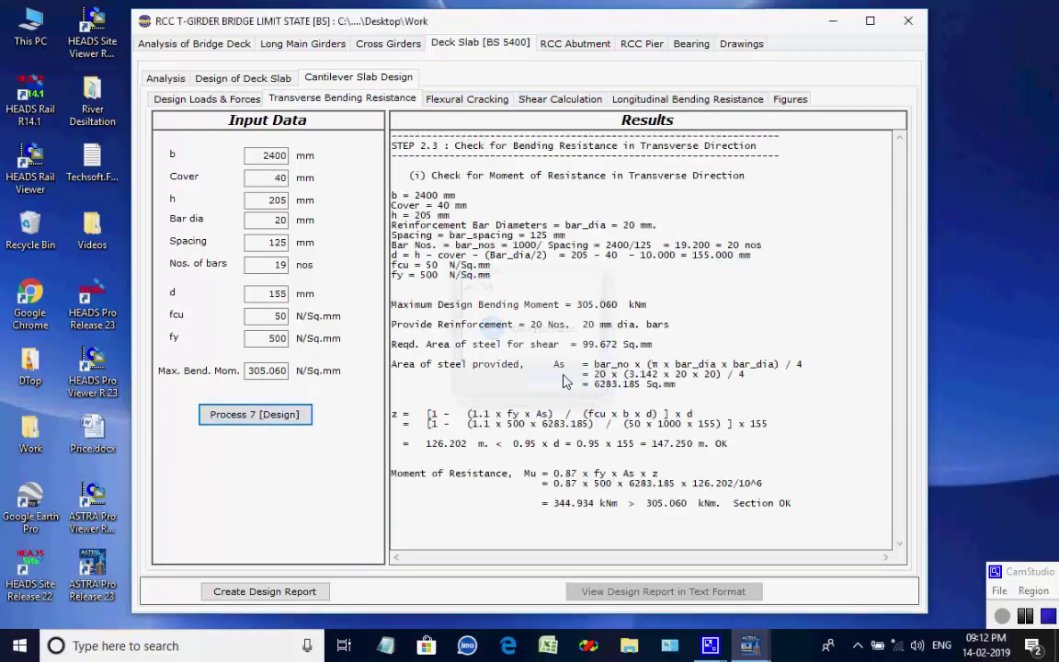
Step: Process the cantilever slab's flexural cracking check with the default data and read through its results
{"action": "left_click", "coordinate": [454, 103]}
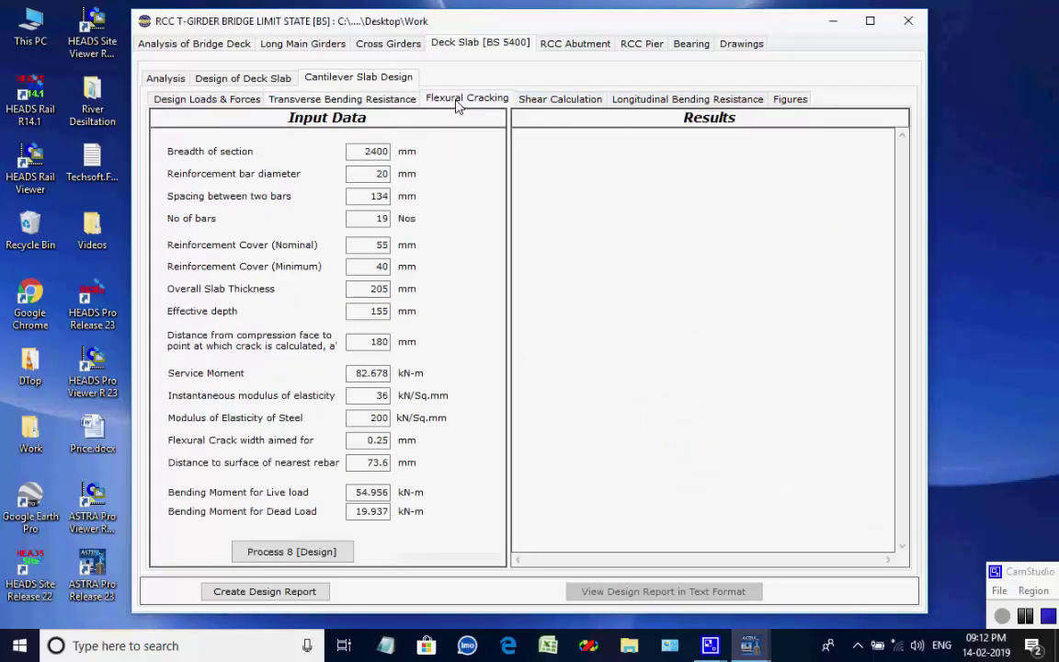
{"action": "left_click", "coordinate": [307, 557]}
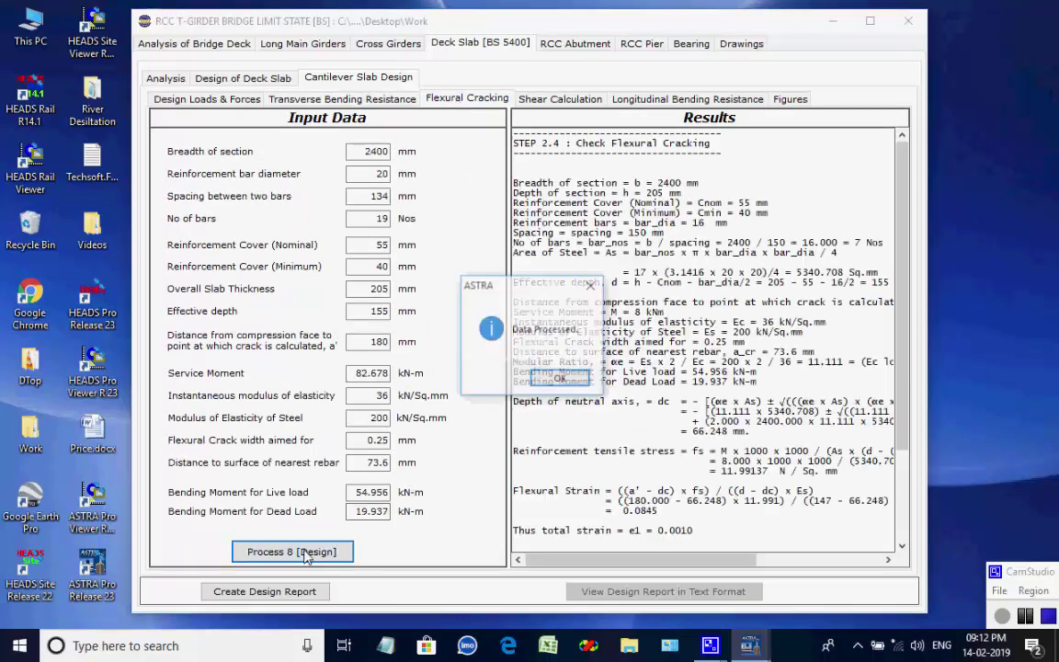
{"action": "left_click", "coordinate": [570, 381]}
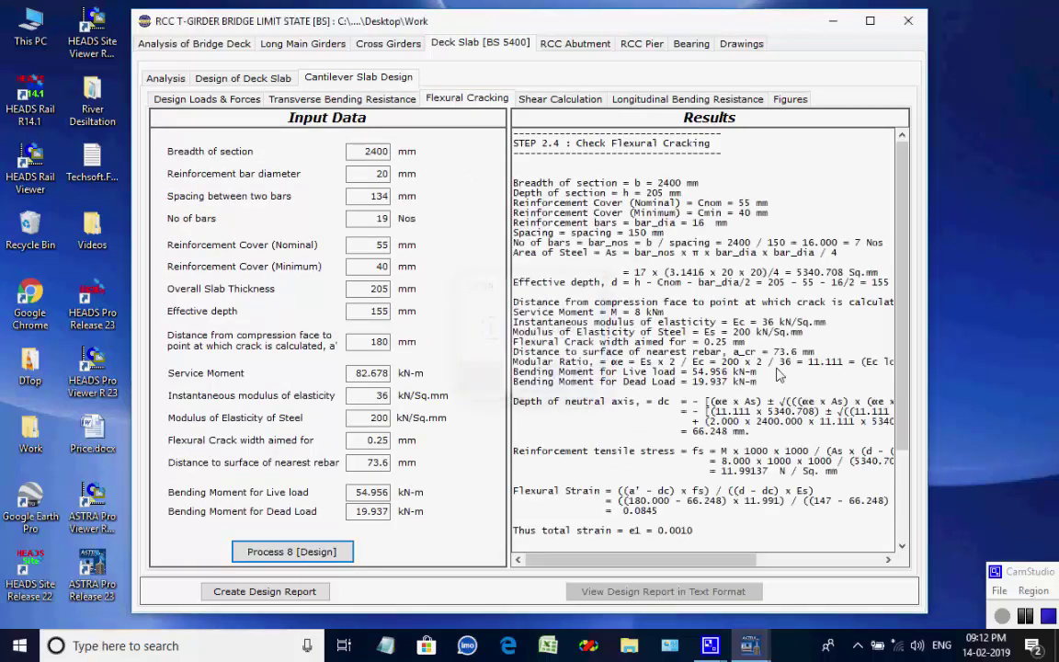
{"action": "left_click", "coordinate": [903, 489]}
{"action": "left_click_drag", "start_coordinate": [903, 489], "coordinate": [902, 399]}
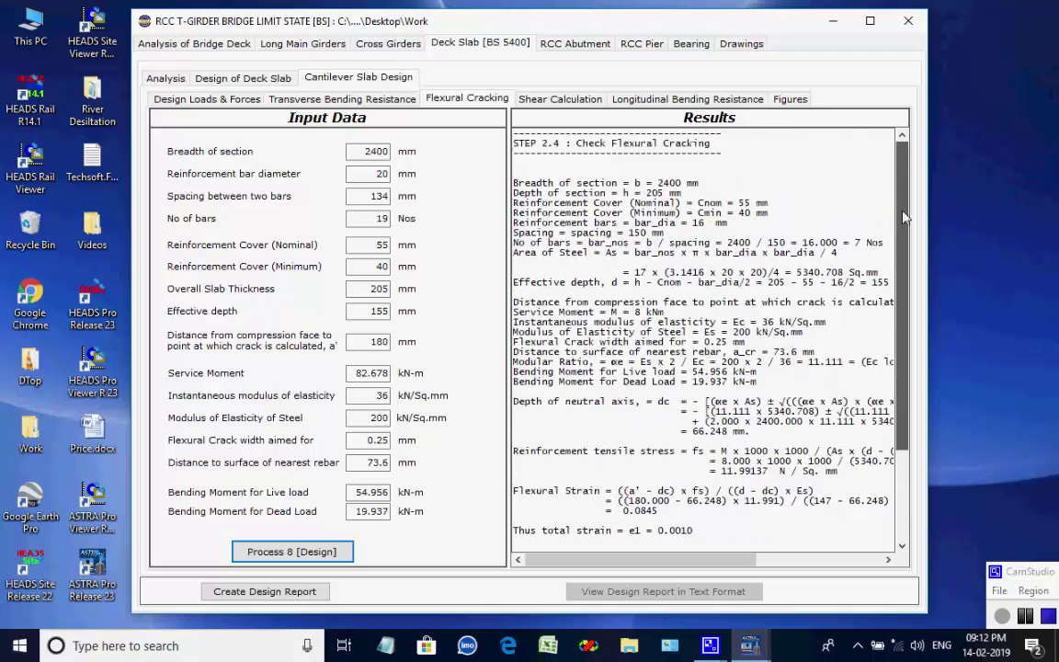
Step: Process the cantilever slab's shear calculation with the default data and review its results
{"action": "left_click", "coordinate": [559, 98]}
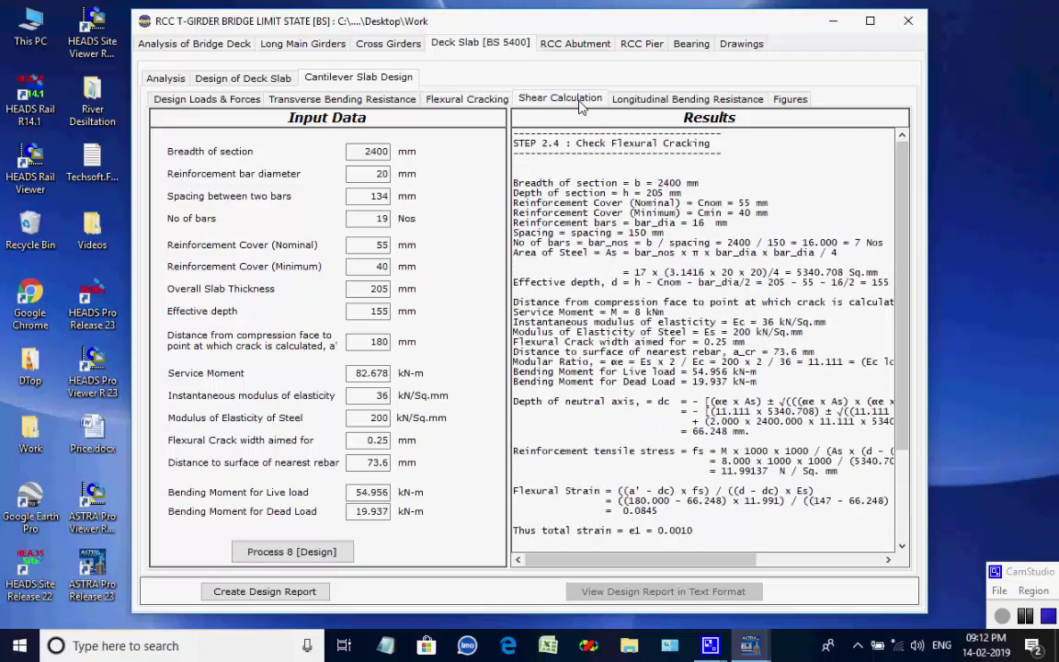
{"action": "left_click", "coordinate": [253, 441]}
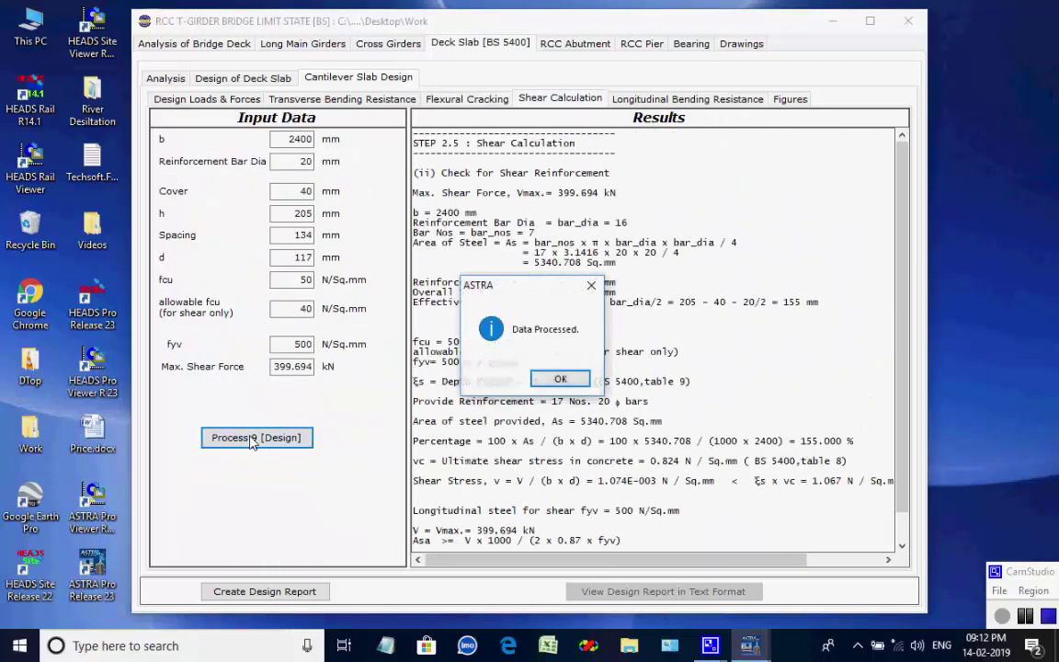
{"action": "left_click", "coordinate": [559, 377]}
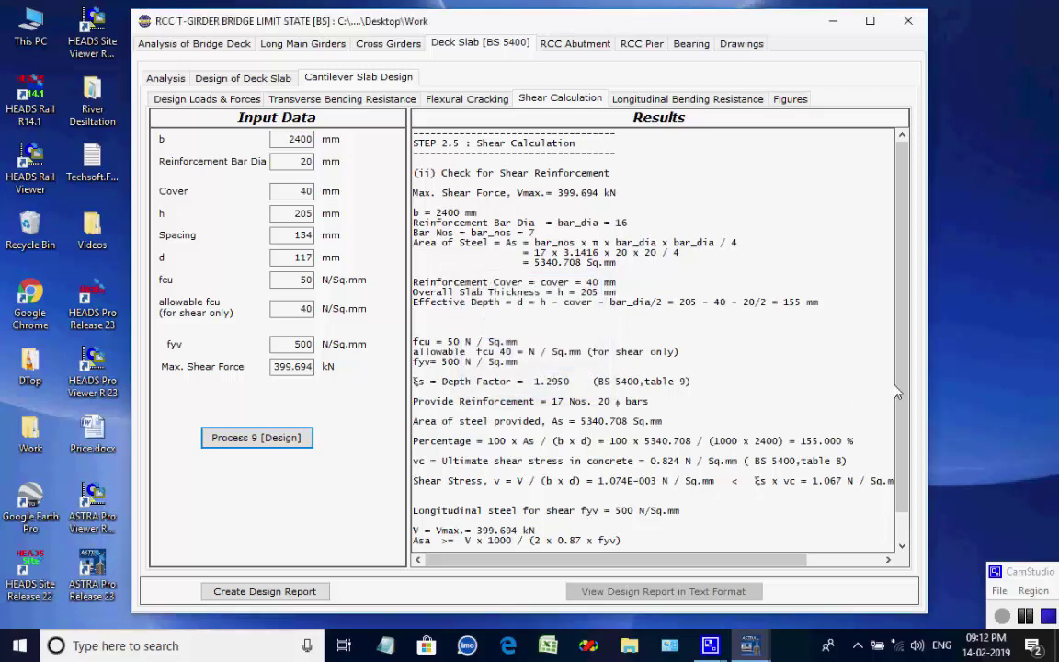
{"action": "left_click_drag", "start_coordinate": [896, 390], "coordinate": [902, 190]}
Step: Process the cantilever slab's longitudinal bending resistance check with the default data, review its results and view the cantilever slab design figures
{"action": "left_click", "coordinate": [623, 101]}
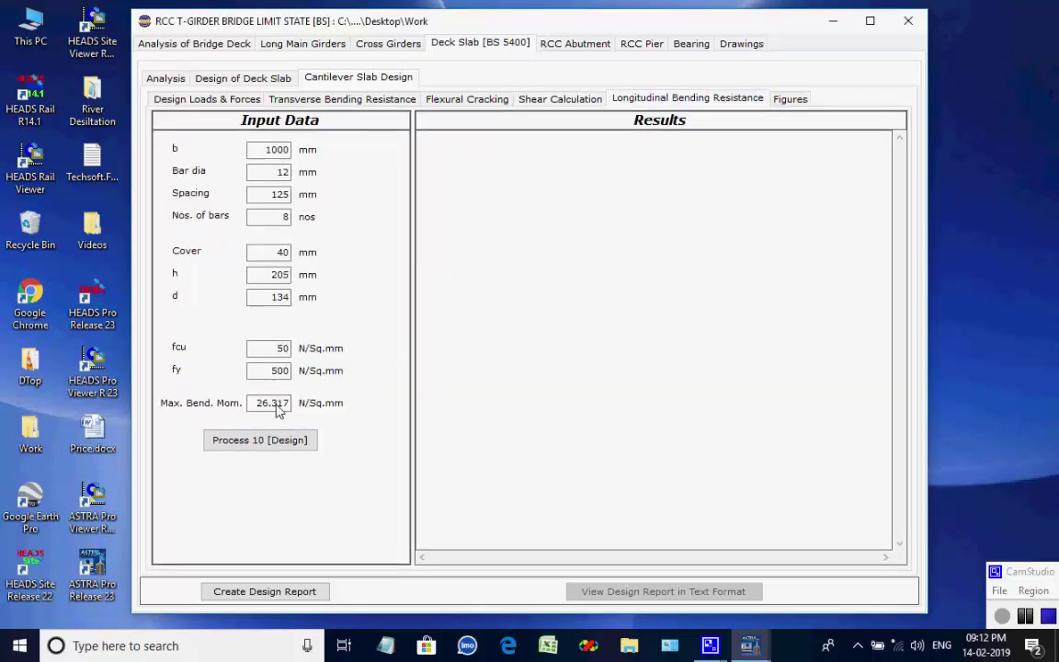
{"action": "left_click", "coordinate": [247, 440]}
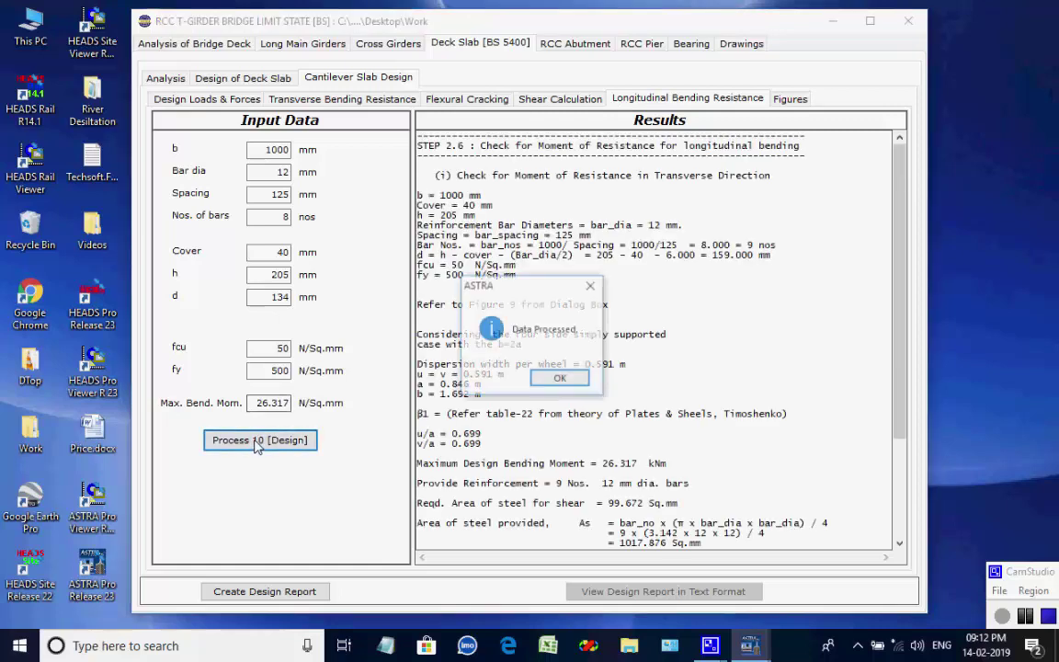
{"action": "left_click", "coordinate": [556, 379]}
{"action": "left_click_drag", "start_coordinate": [900, 342], "coordinate": [897, 197]}
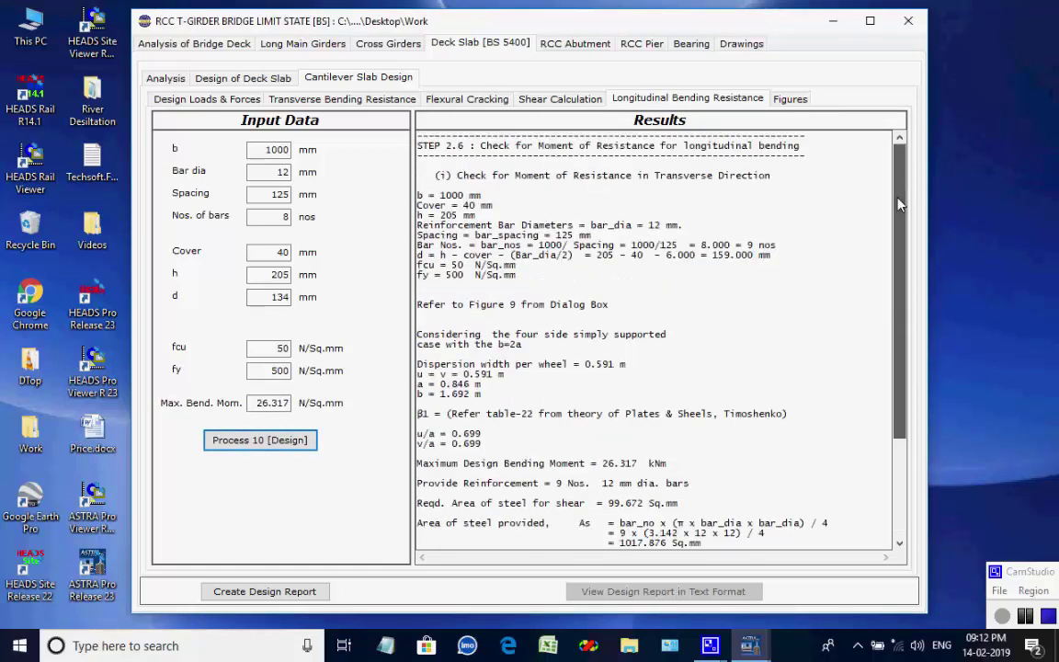
{"action": "left_click", "coordinate": [790, 100]}
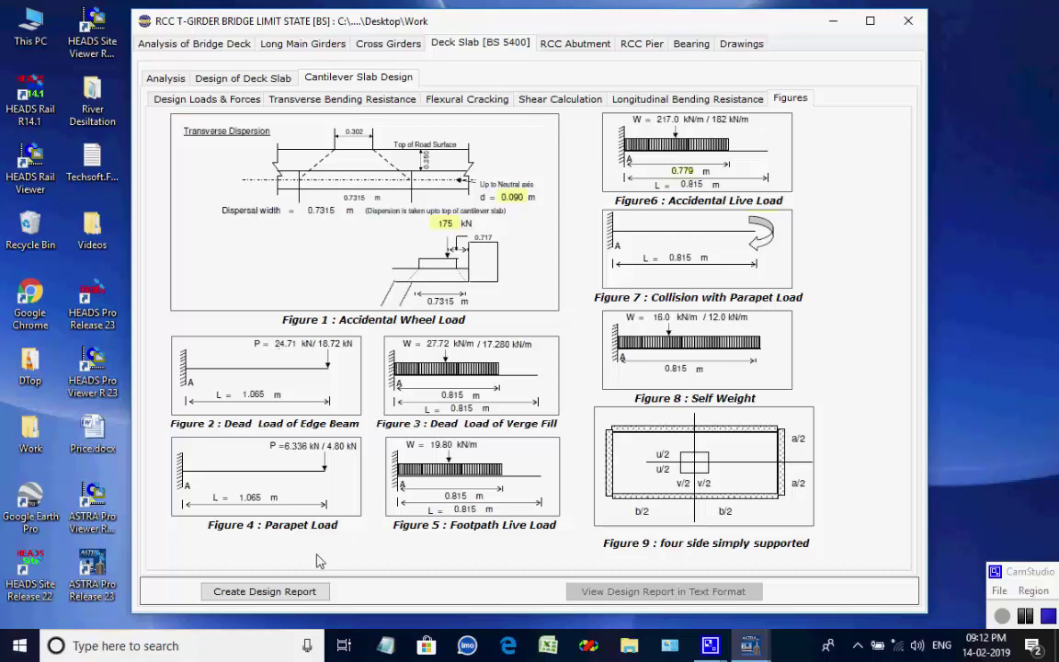
Step: Create the deck slab design report, read through it and close it
{"action": "left_click", "coordinate": [313, 591]}
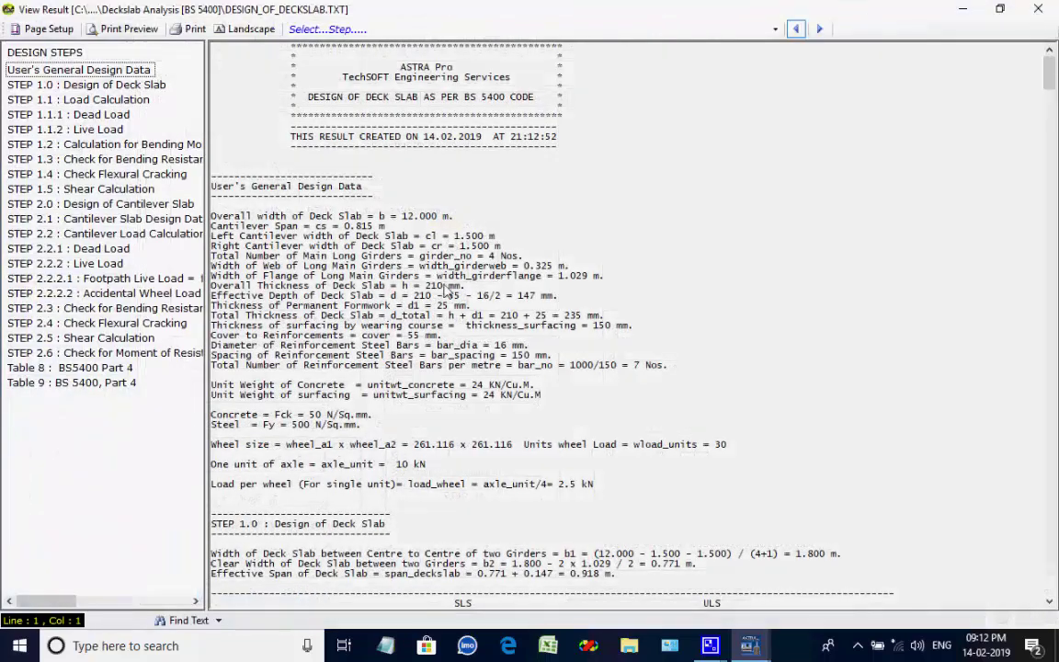
{"action": "left_click_drag", "start_coordinate": [1050, 69], "coordinate": [1032, 7]}
{"action": "left_click", "coordinate": [1033, 8]}
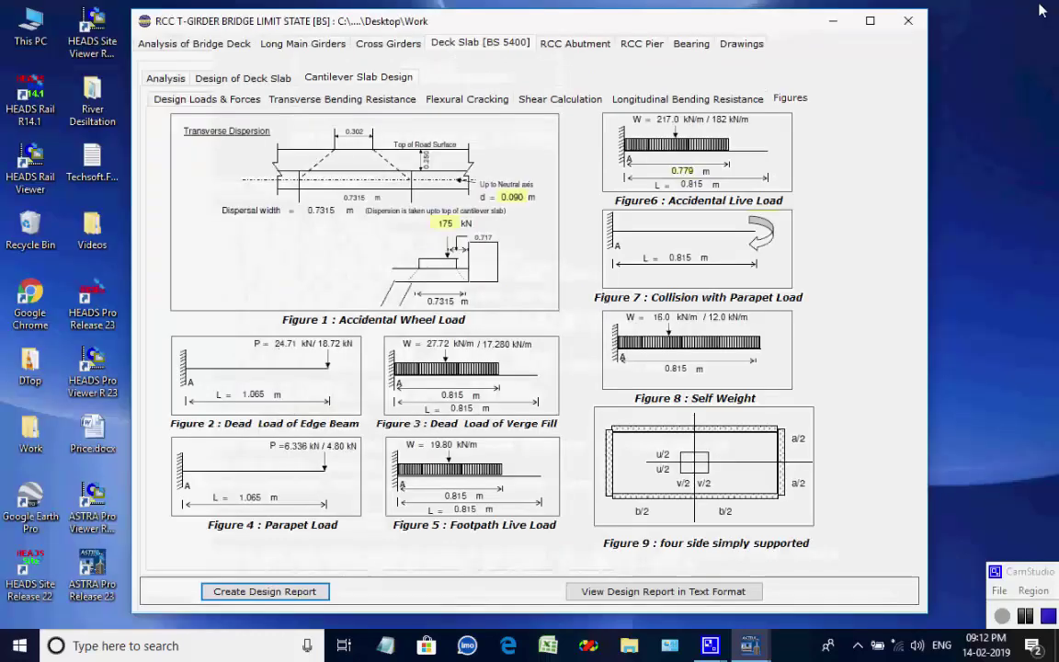
Step: Process a new RCC abutment design with pile foundation using the default data and bring up its Excel design report
{"action": "left_click", "coordinate": [575, 46]}
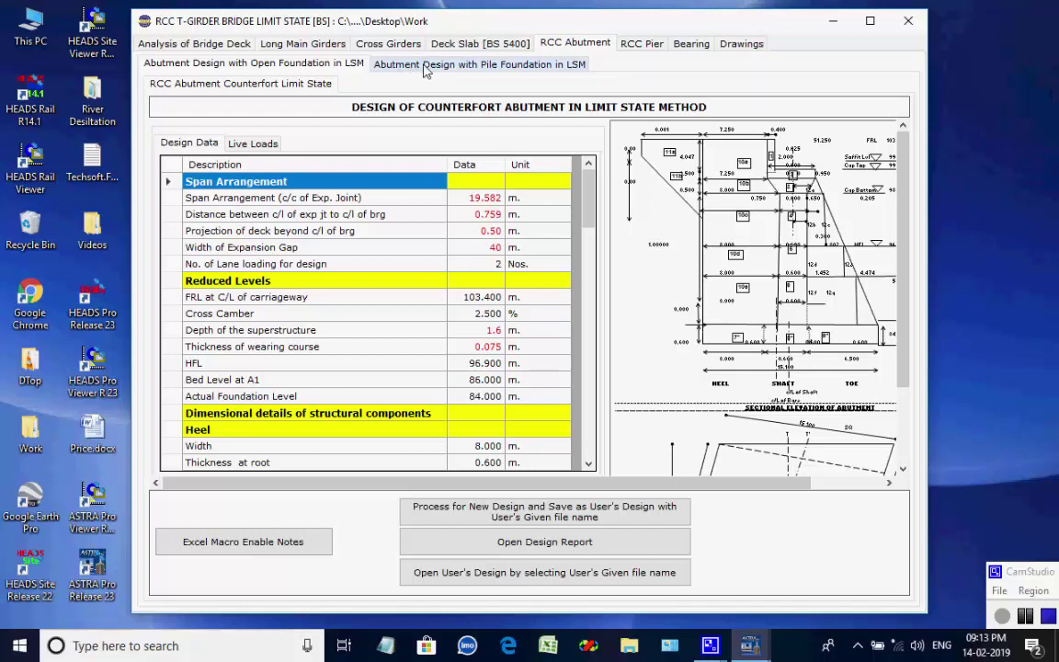
{"action": "left_click", "coordinate": [484, 66]}
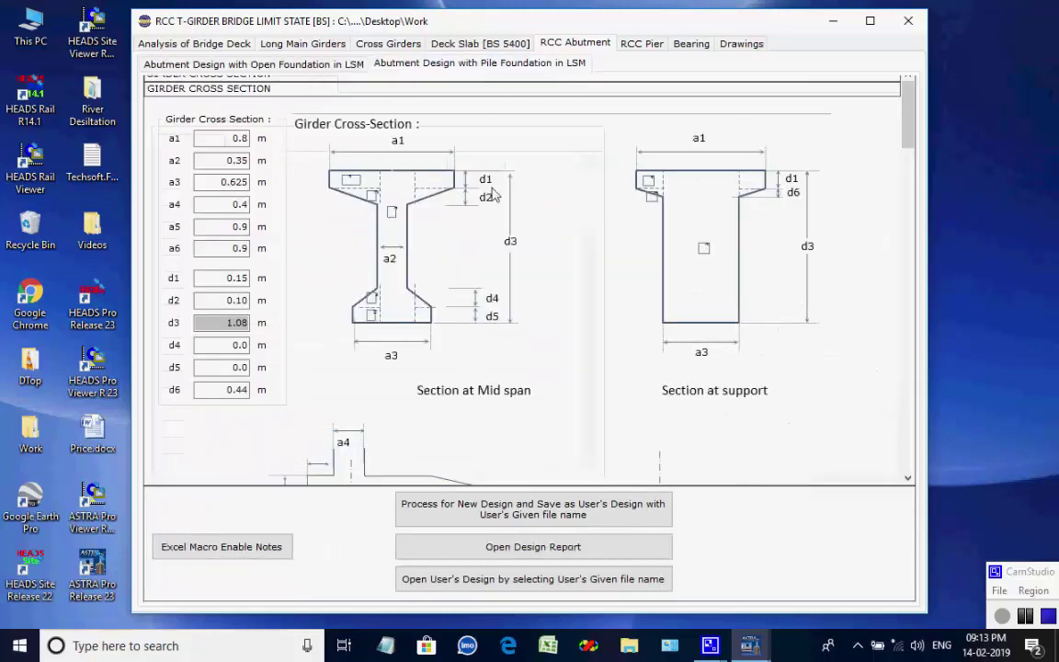
{"action": "left_click", "coordinate": [497, 511]}
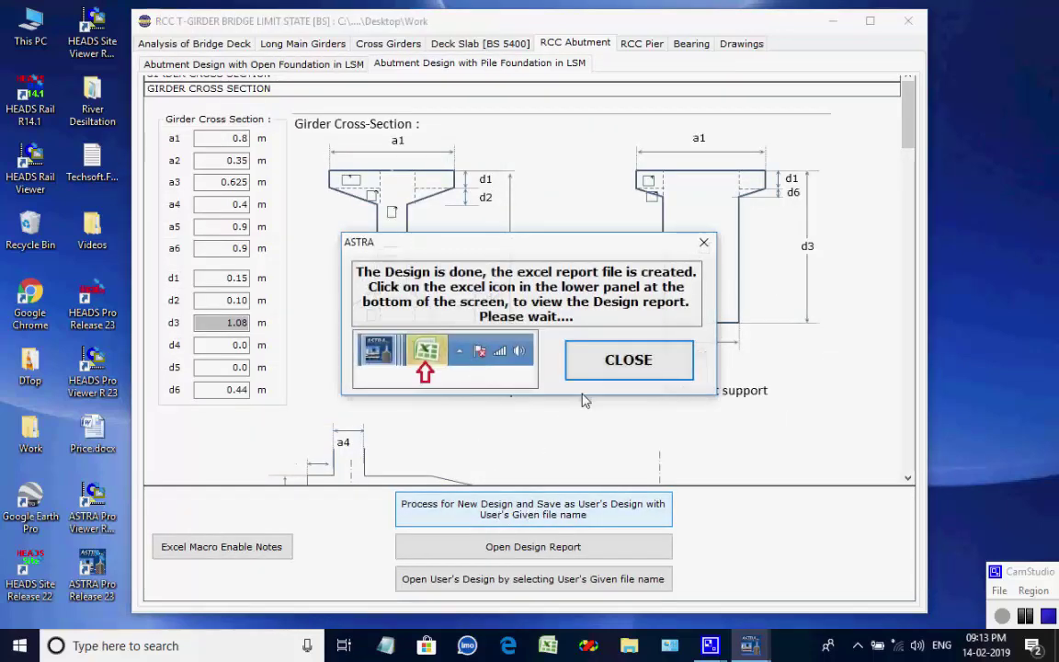
{"action": "left_click", "coordinate": [782, 645]}
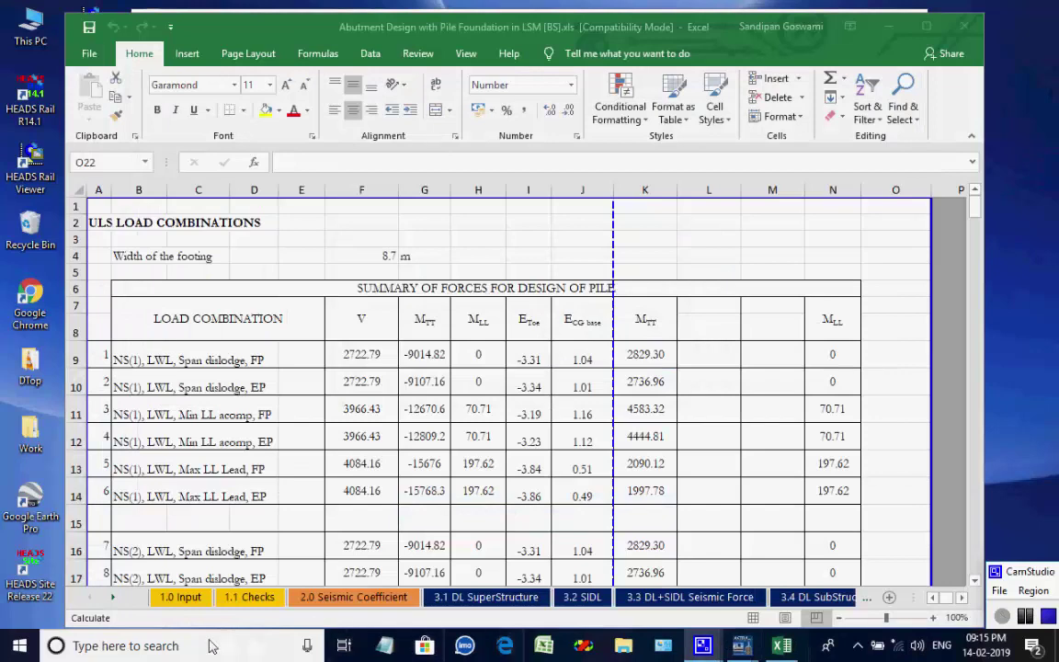
Step: Review the abutment report's worksheets from 1.1 Checks through the seismic coefficient and dead load sheets to 4.2 LiveLoadSeismic
{"action": "left_click", "coordinate": [246, 597]}
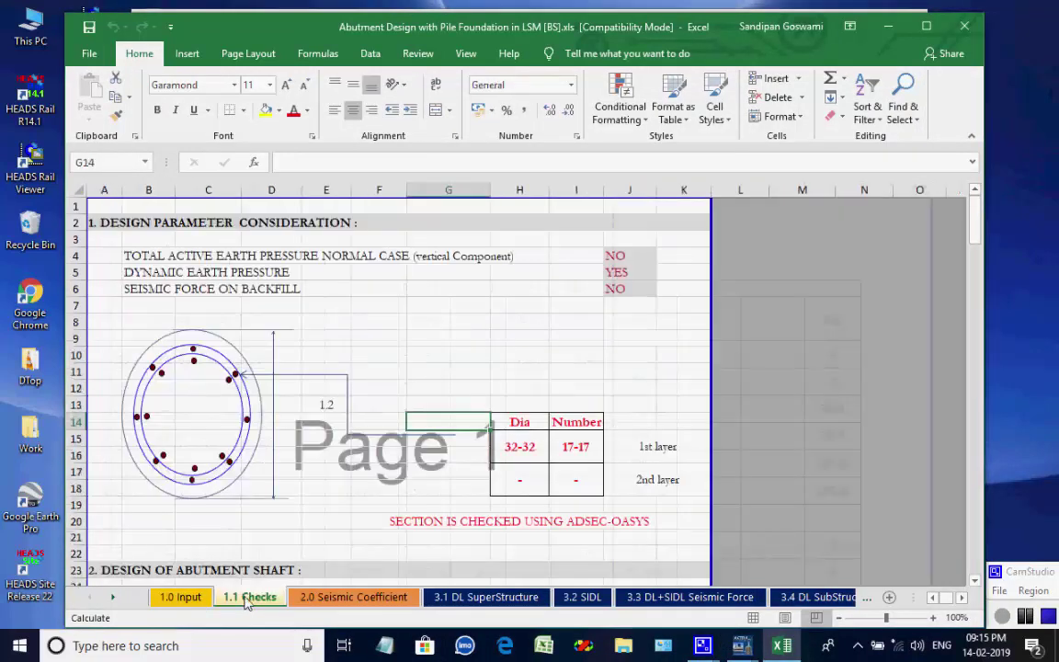
{"action": "left_click", "coordinate": [319, 600]}
{"action": "left_click", "coordinate": [501, 597]}
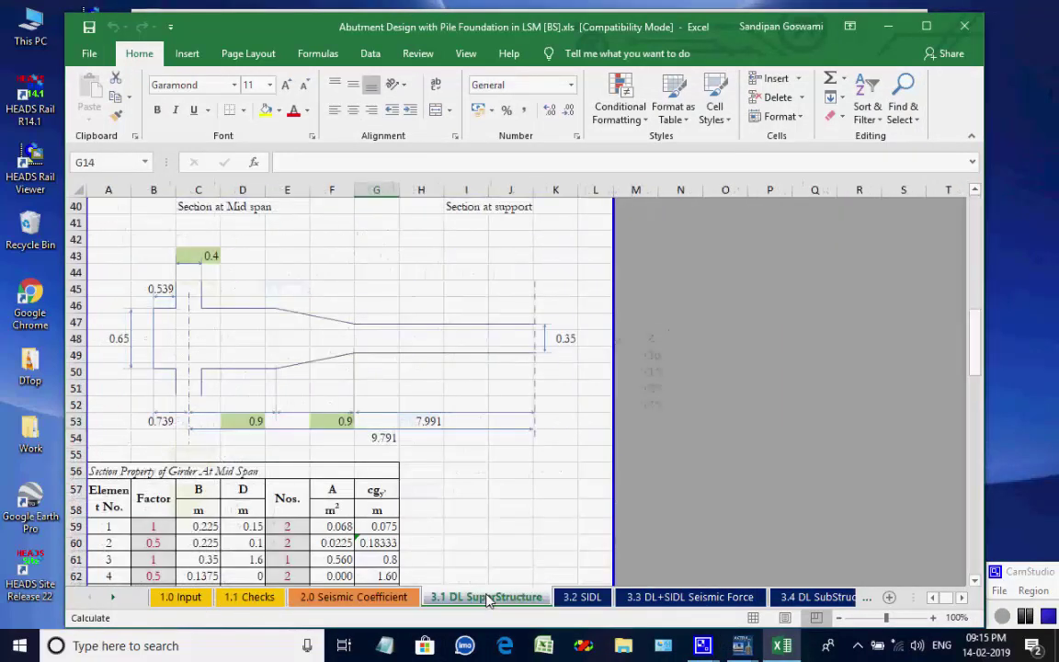
{"action": "left_click", "coordinate": [584, 598]}
{"action": "left_click", "coordinate": [660, 597]}
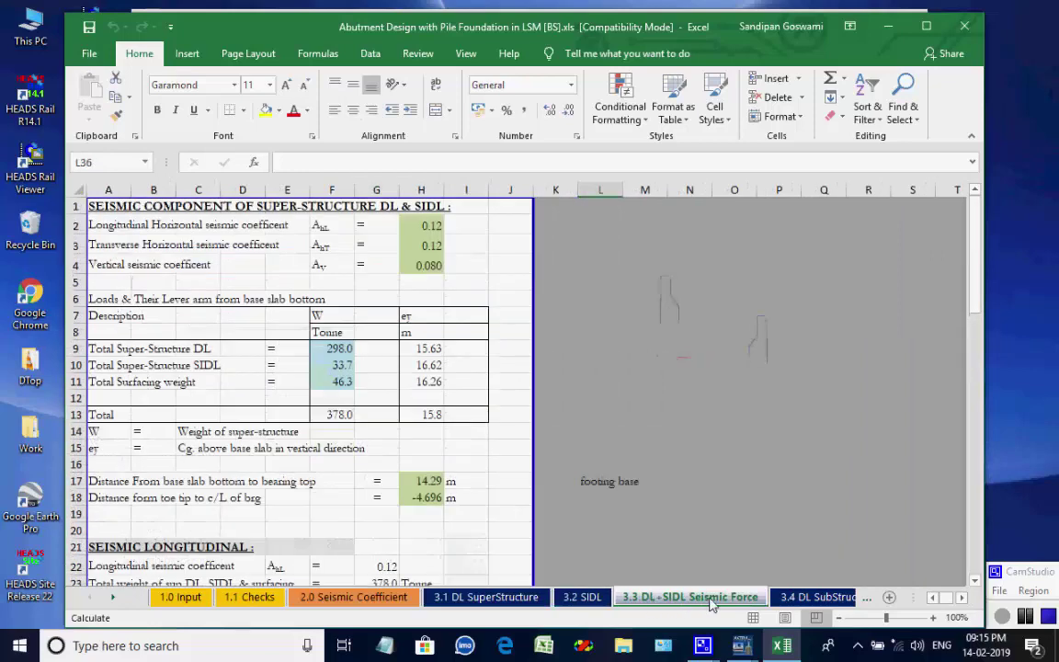
{"action": "left_click", "coordinate": [792, 598]}
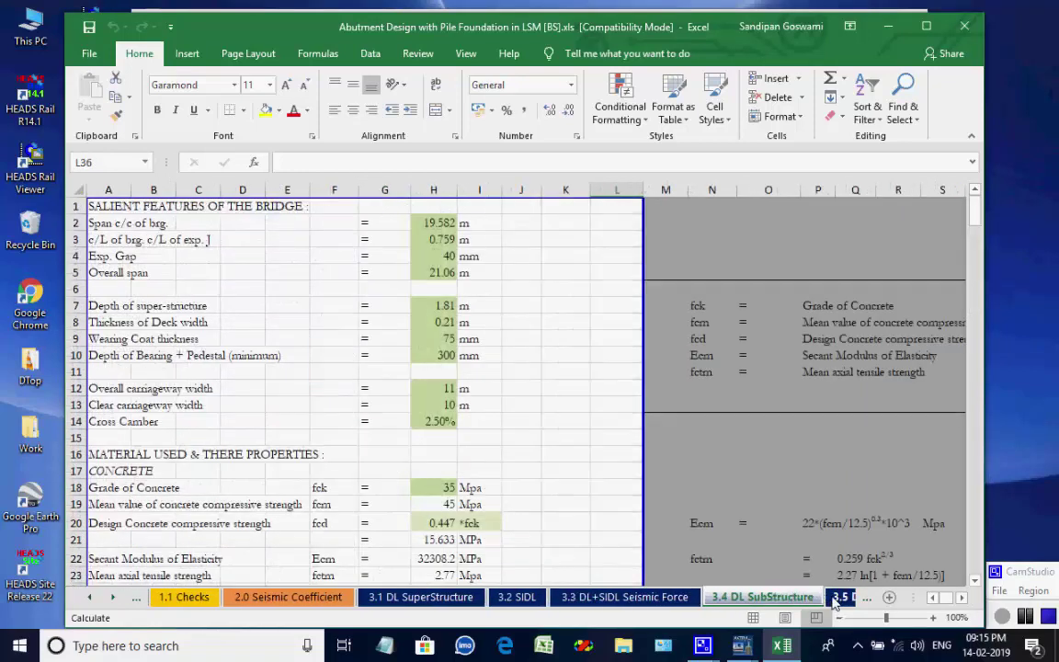
{"action": "left_click", "coordinate": [841, 598]}
{"action": "left_click", "coordinate": [833, 597]}
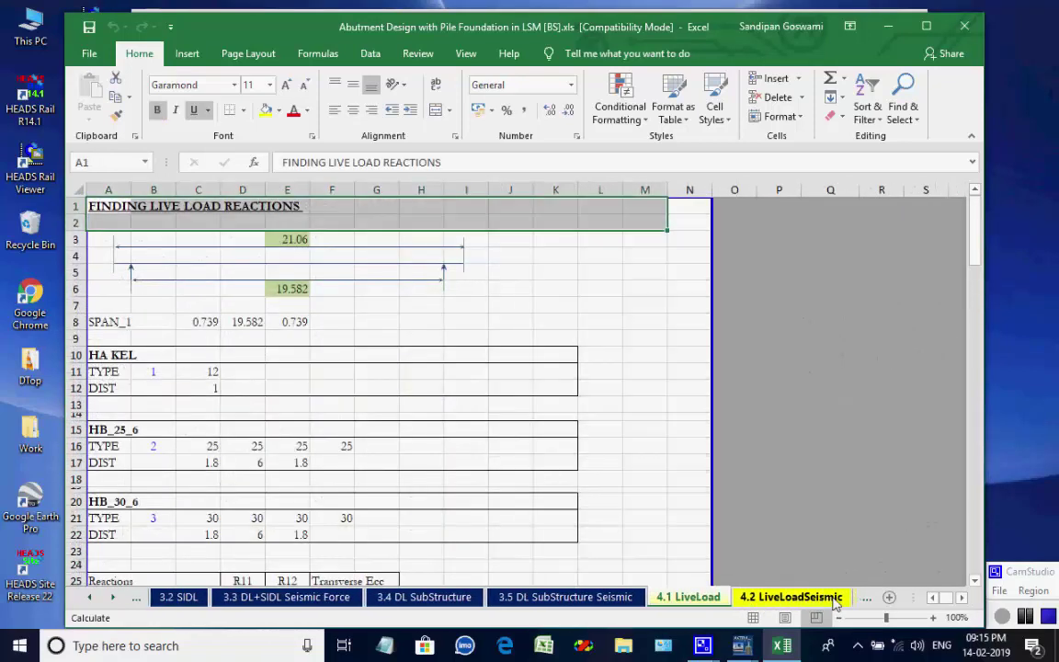
{"action": "left_click", "coordinate": [832, 598]}
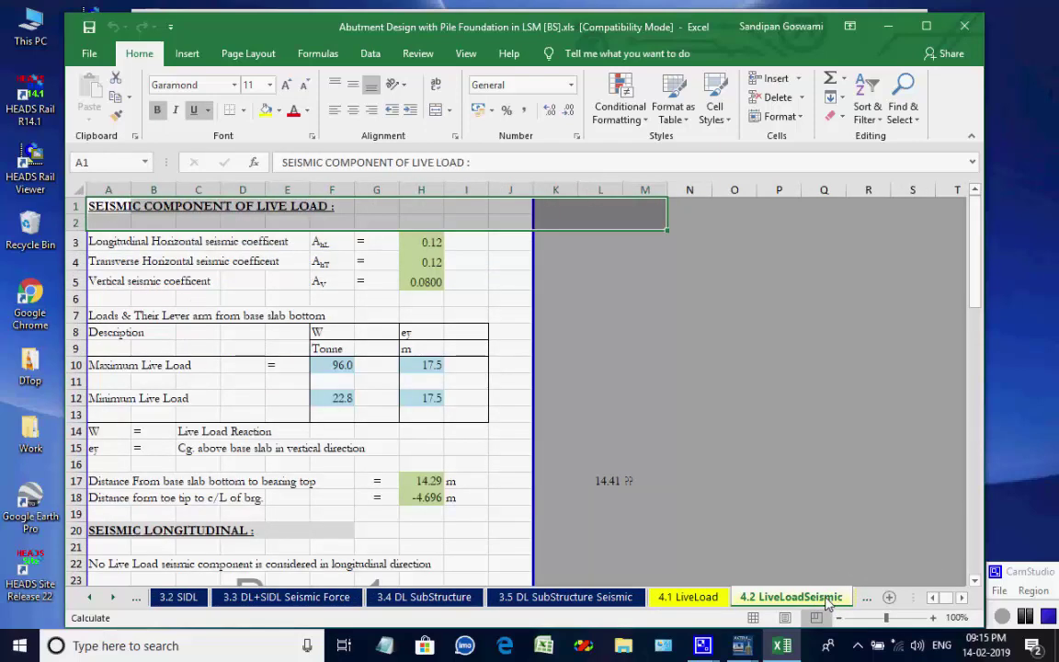
Step: Review the abutment report's worksheets from 4.3 LL Special Vehicle through the horizontal force, earth pressure and fluid pressure sheets to 8.1 Summary of forces
{"action": "left_click", "coordinate": [112, 596]}
{"action": "left_click", "coordinate": [112, 597]}
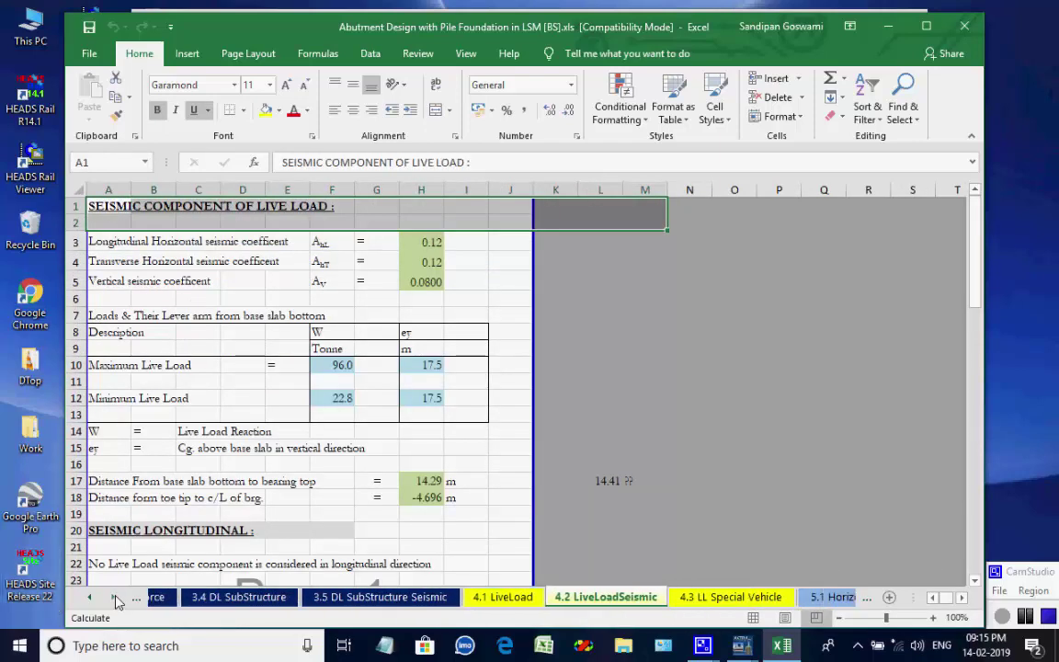
{"action": "left_click", "coordinate": [112, 596]}
{"action": "left_click", "coordinate": [112, 597]}
{"action": "left_click", "coordinate": [395, 597]}
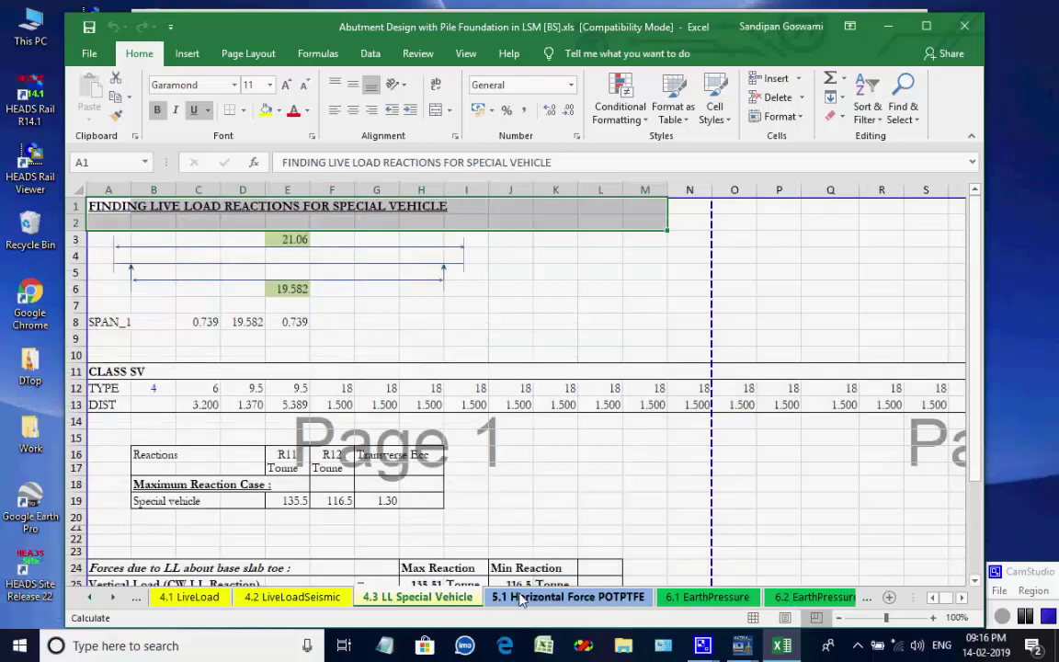
{"action": "left_click", "coordinate": [551, 598]}
{"action": "left_click", "coordinate": [697, 598]}
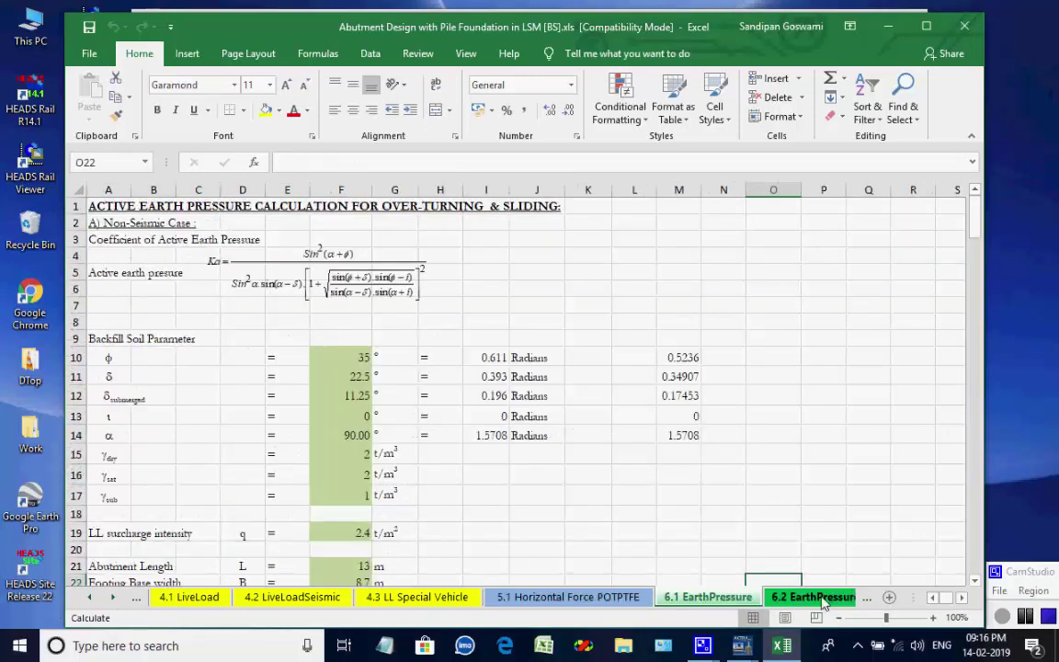
{"action": "left_click", "coordinate": [781, 597]}
{"action": "left_click", "coordinate": [842, 598]}
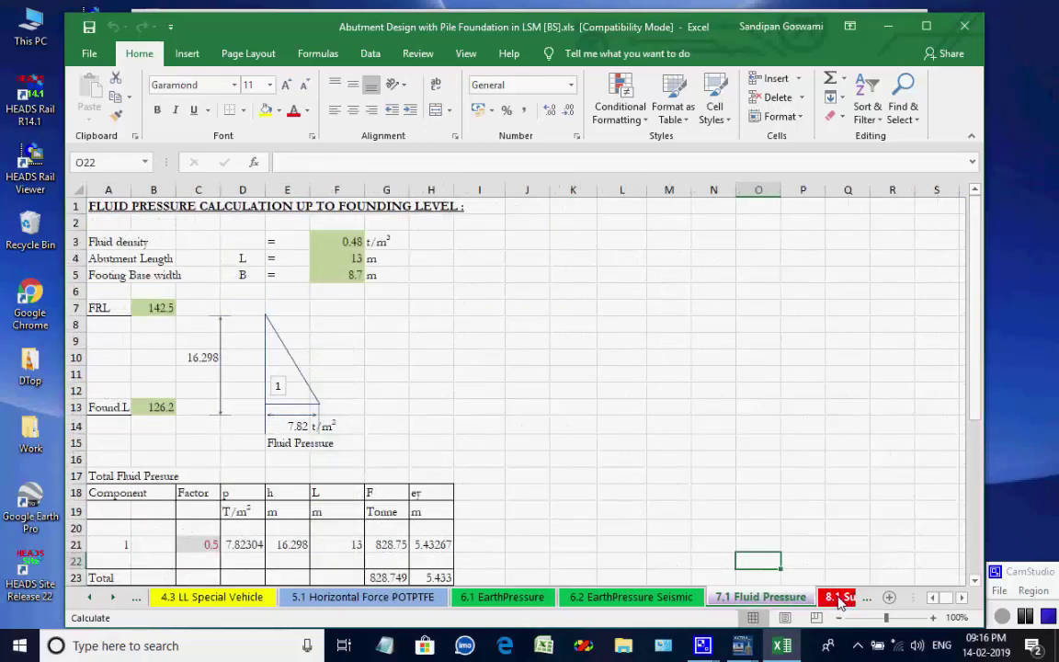
{"action": "left_click", "coordinate": [838, 598]}
Step: Review the abutment report's remaining worksheets from 9.1 DL+SIDL+LL for Shaft to 16.2 Pile Design and close the workbook
{"action": "left_click", "coordinate": [806, 598]}
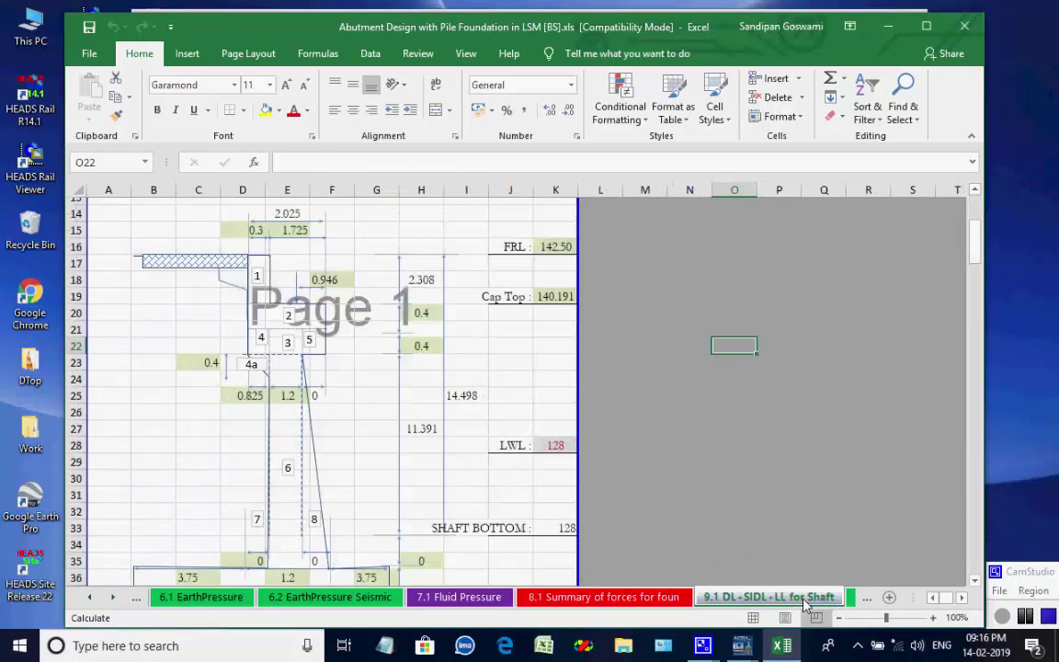
{"action": "left_click", "coordinate": [844, 597]}
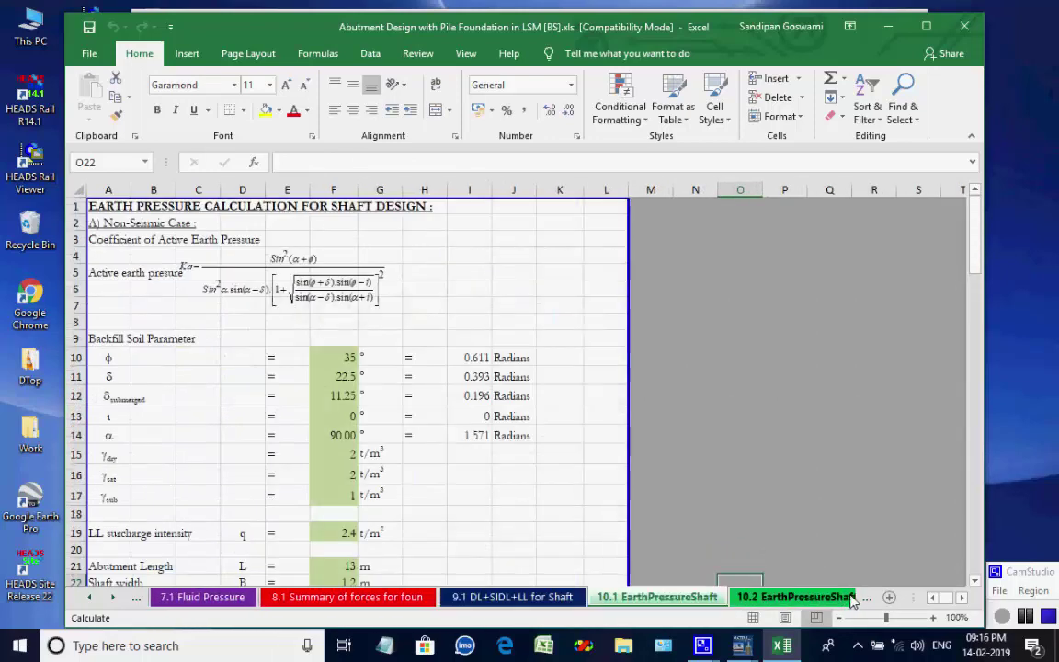
{"action": "left_click", "coordinate": [792, 599]}
{"action": "left_click", "coordinate": [822, 598]}
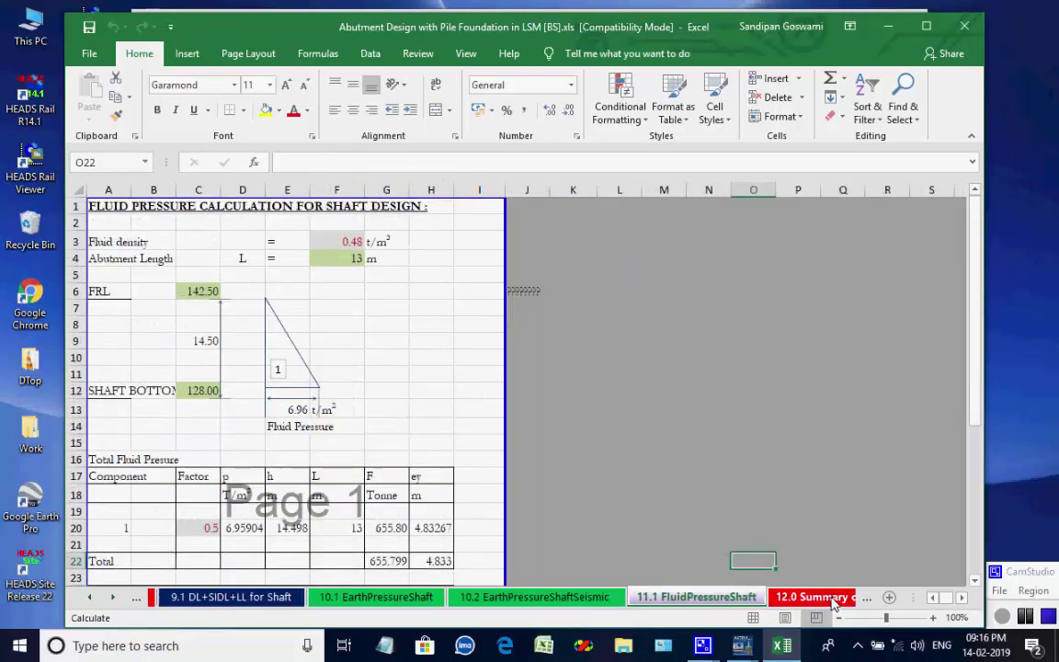
{"action": "left_click", "coordinate": [821, 600]}
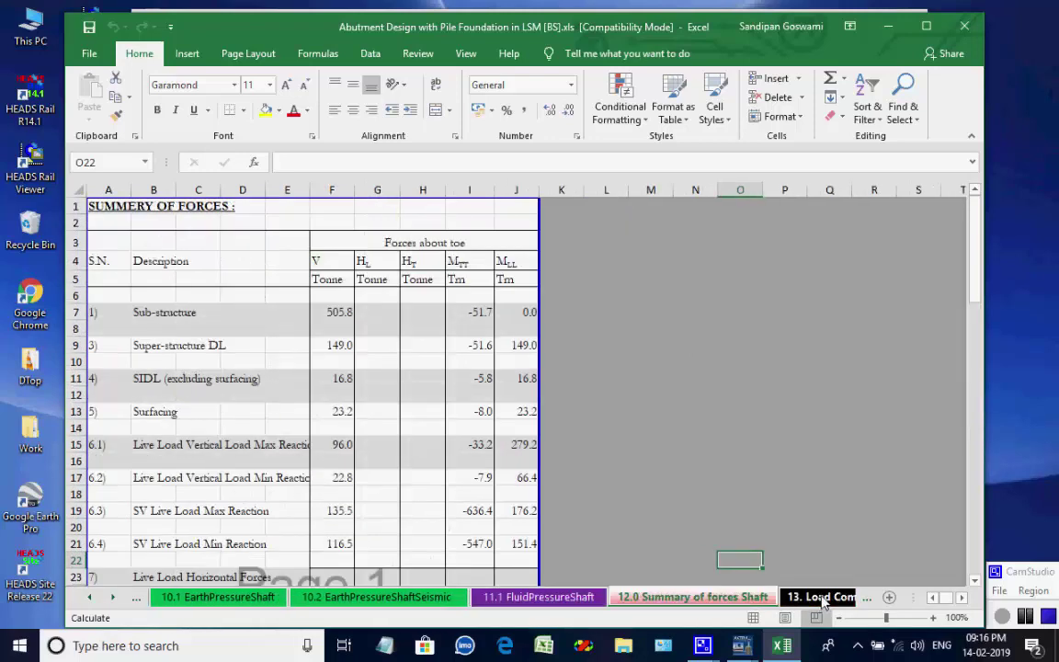
{"action": "left_click", "coordinate": [822, 598]}
{"action": "left_click", "coordinate": [823, 597]}
{"action": "left_click", "coordinate": [823, 598]}
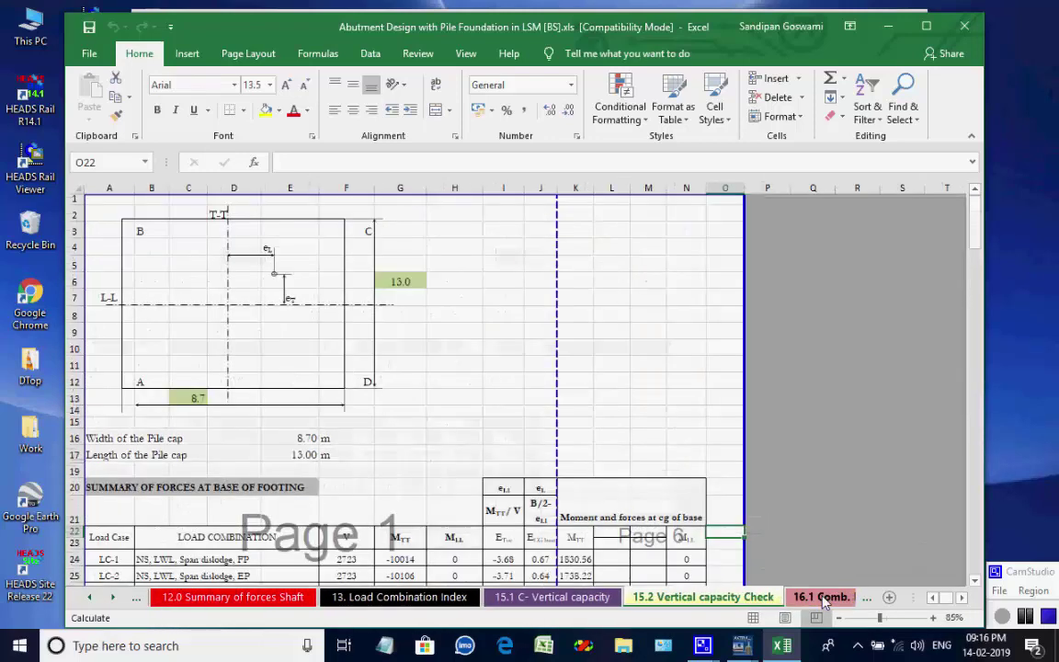
{"action": "left_click", "coordinate": [823, 597]}
{"action": "left_click", "coordinate": [823, 597]}
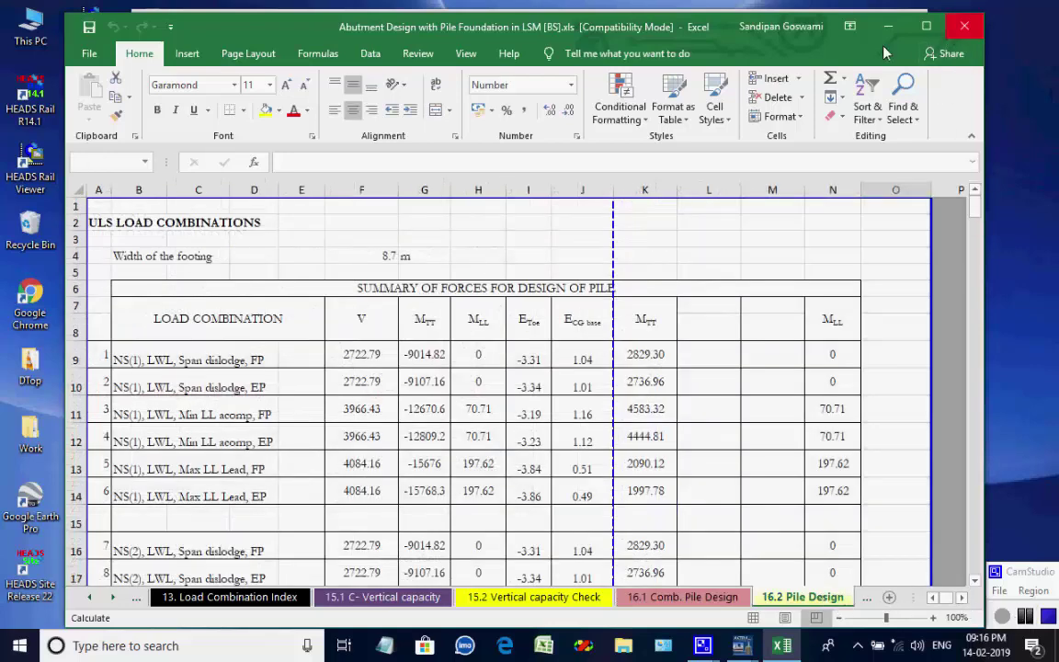
{"action": "left_click", "coordinate": [964, 26]}
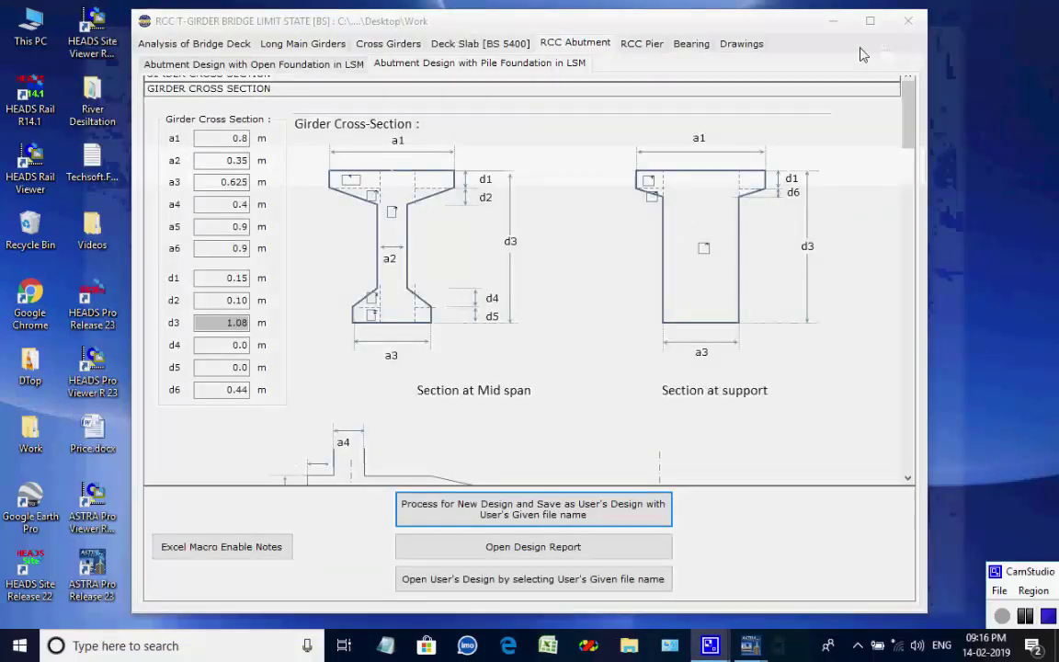
Step: Process a new RCC pier design with pile foundation in limit state using the default data and bring up its Excel design report
{"action": "left_click", "coordinate": [643, 45]}
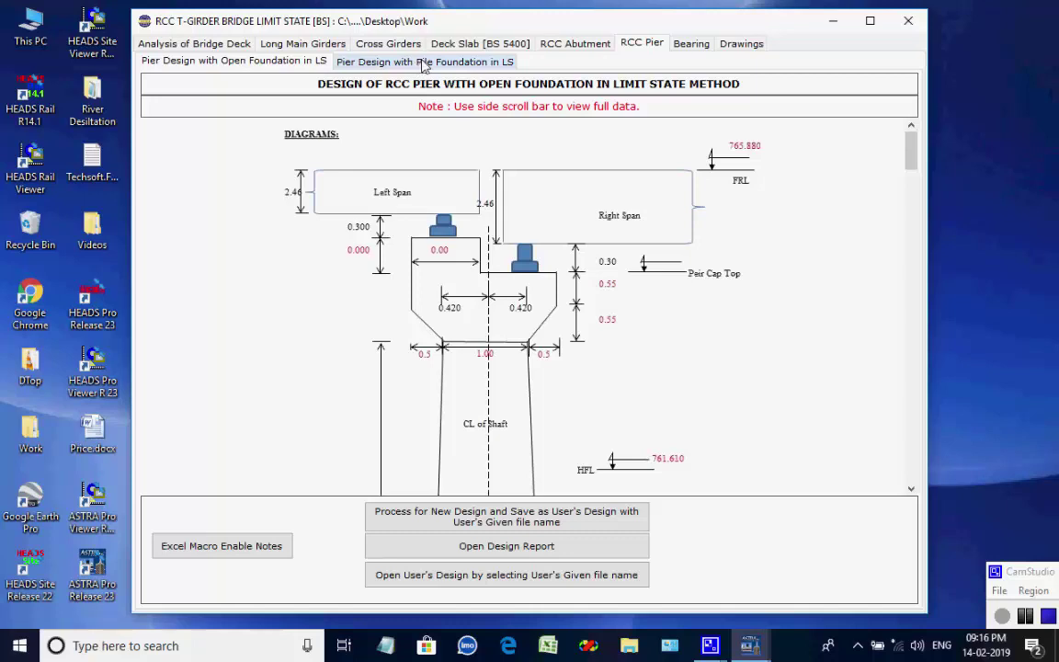
{"action": "left_click", "coordinate": [422, 63]}
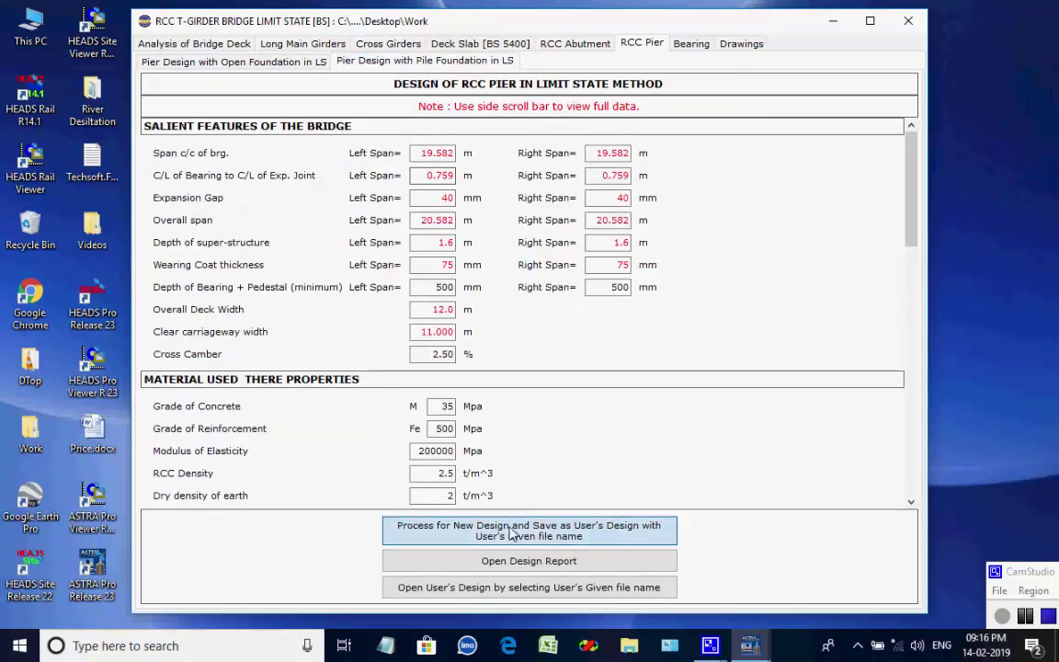
{"action": "left_click", "coordinate": [512, 534]}
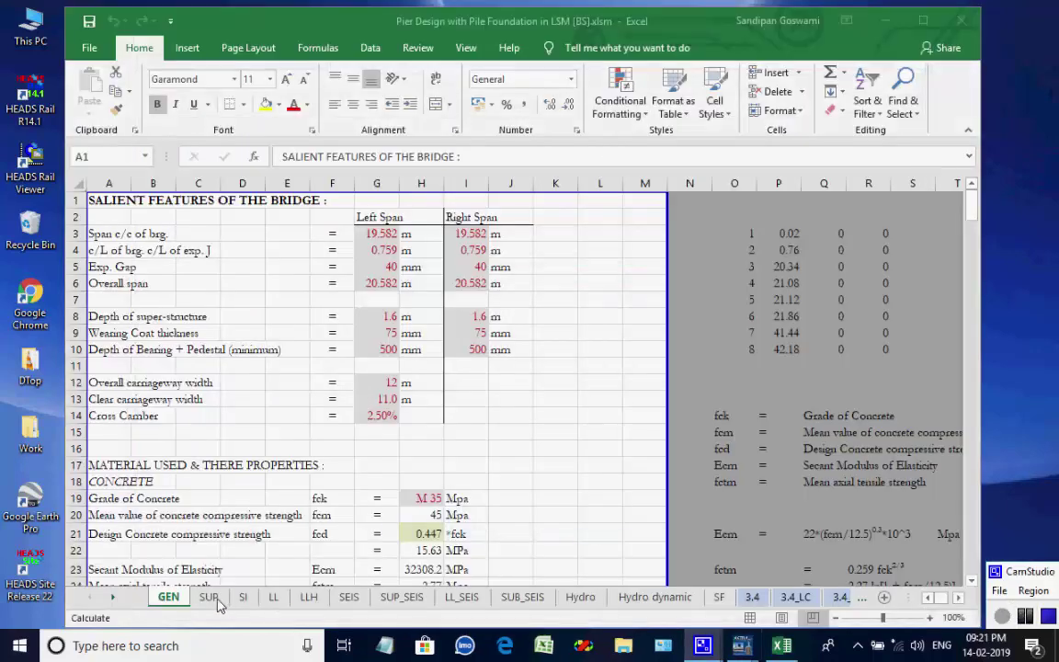
Step: Review the pier report's superstructure, live load and seismic worksheets from SUP to LL_SEIS
{"action": "left_click", "coordinate": [214, 596]}
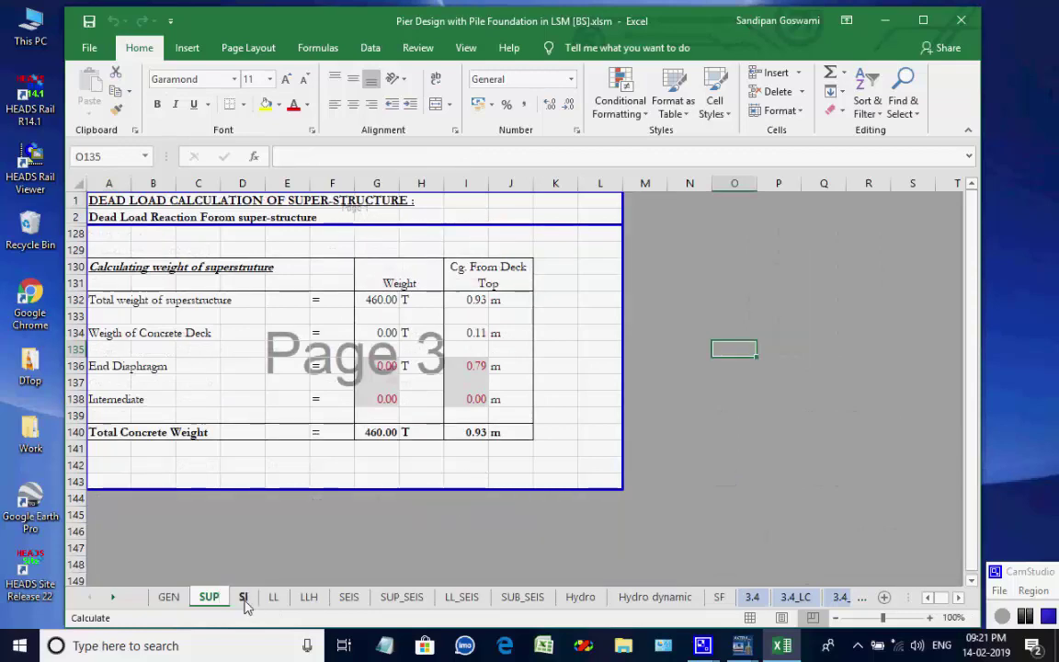
{"action": "left_click", "coordinate": [244, 599]}
{"action": "left_click", "coordinate": [272, 601]}
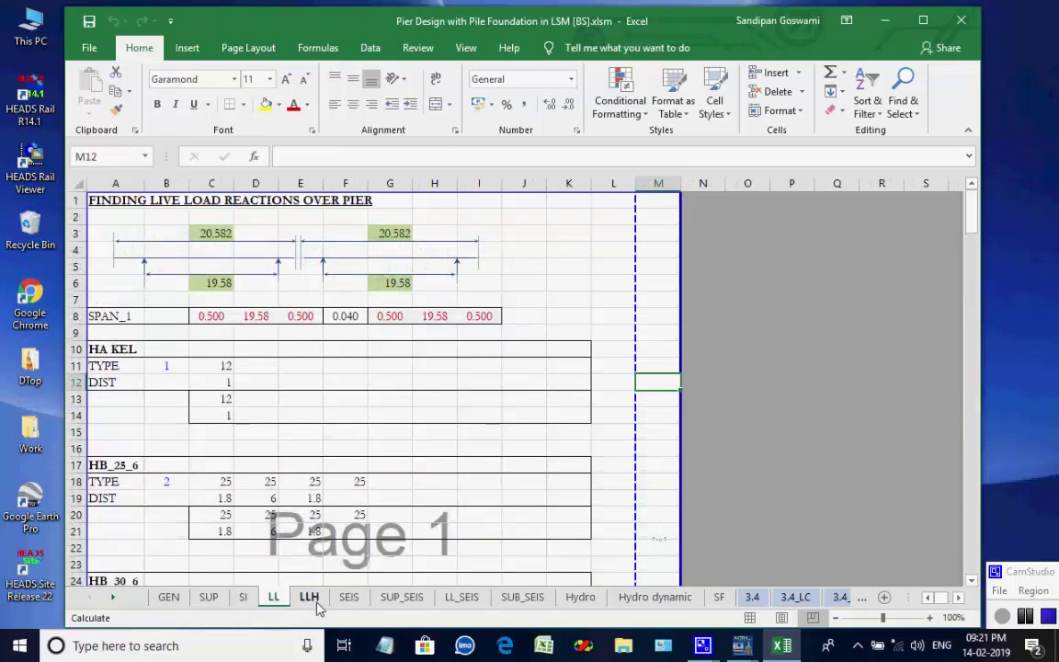
{"action": "left_click", "coordinate": [311, 599]}
{"action": "left_click", "coordinate": [348, 599]}
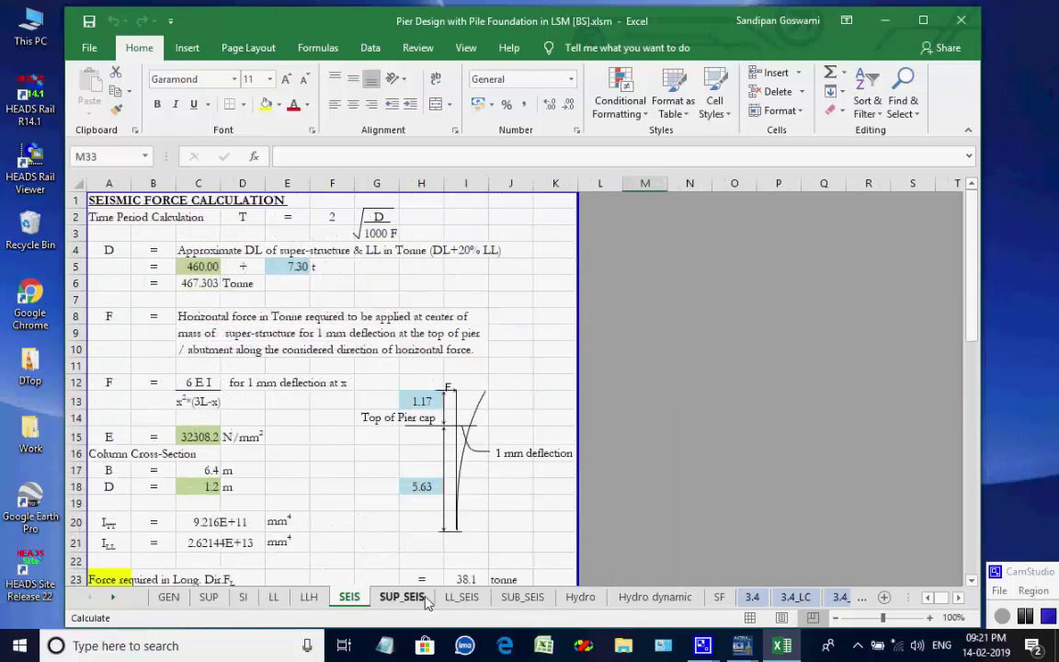
{"action": "left_click", "coordinate": [415, 599]}
{"action": "left_click", "coordinate": [461, 598]}
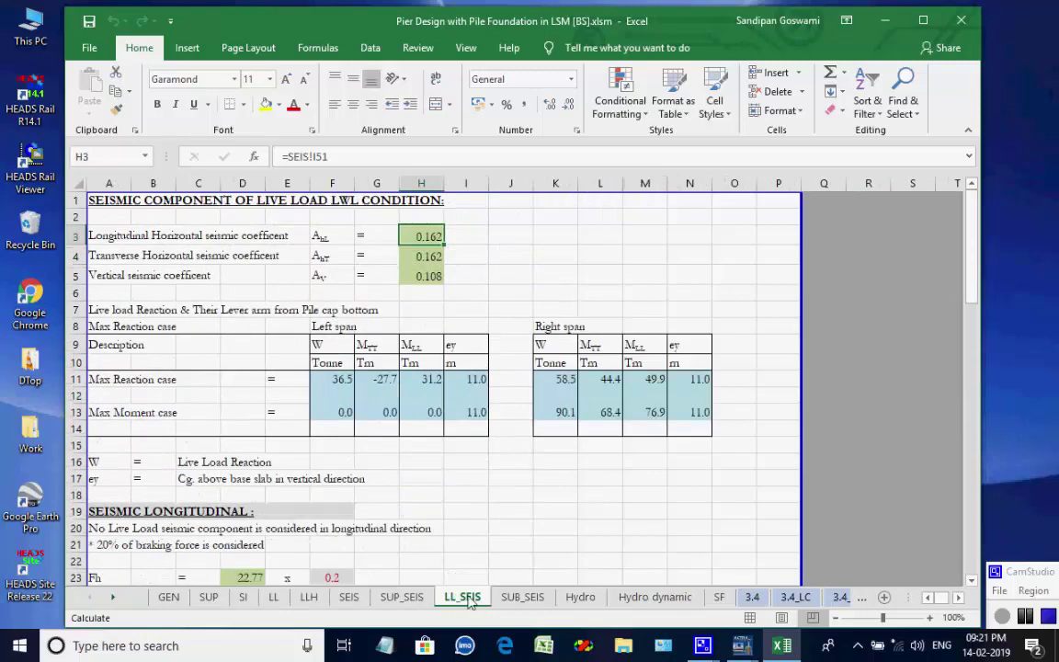
Step: Review the pier report's worksheets from SUB_SEIS through the hydrodynamic, force summary and load combination sheets to HC_P
{"action": "left_click", "coordinate": [524, 600]}
{"action": "left_click", "coordinate": [580, 598]}
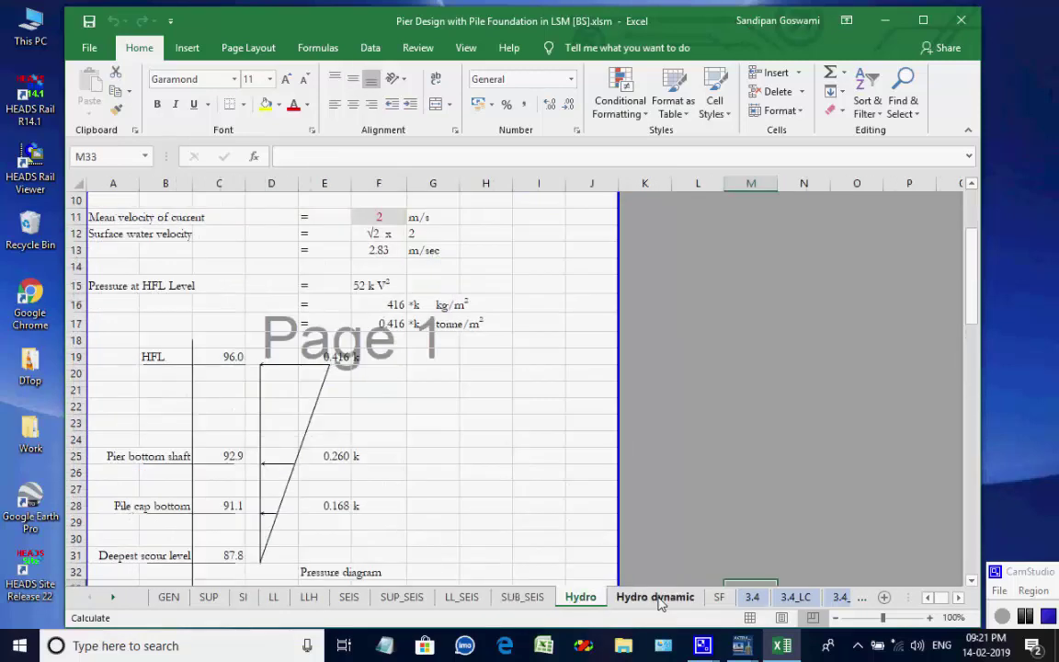
{"action": "left_click", "coordinate": [674, 602]}
{"action": "left_click", "coordinate": [720, 598]}
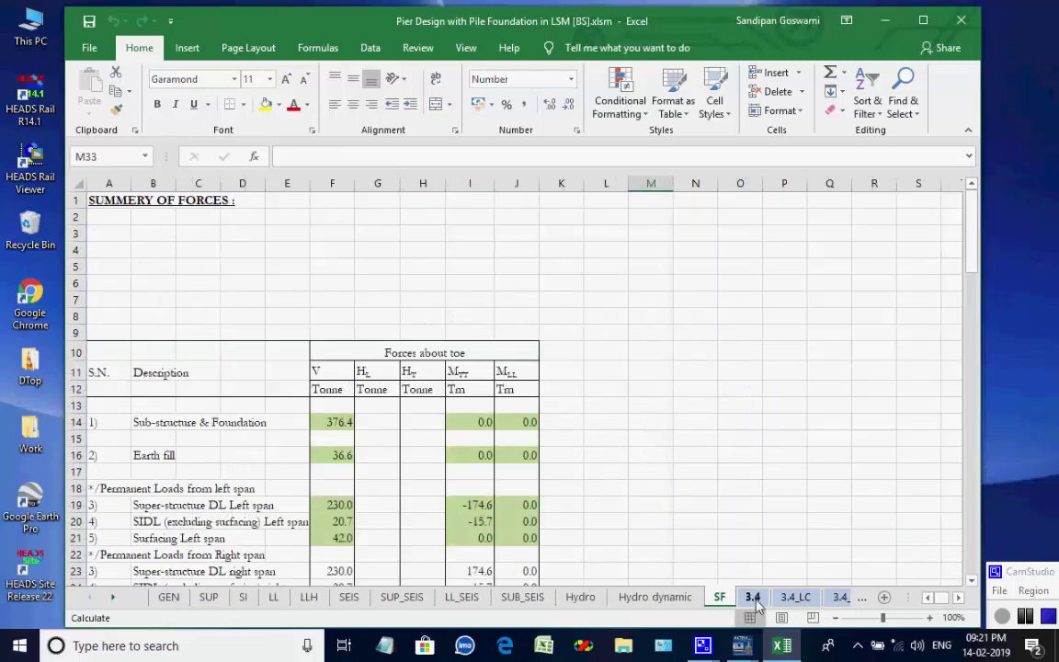
{"action": "left_click", "coordinate": [791, 598]}
{"action": "left_click", "coordinate": [839, 598]}
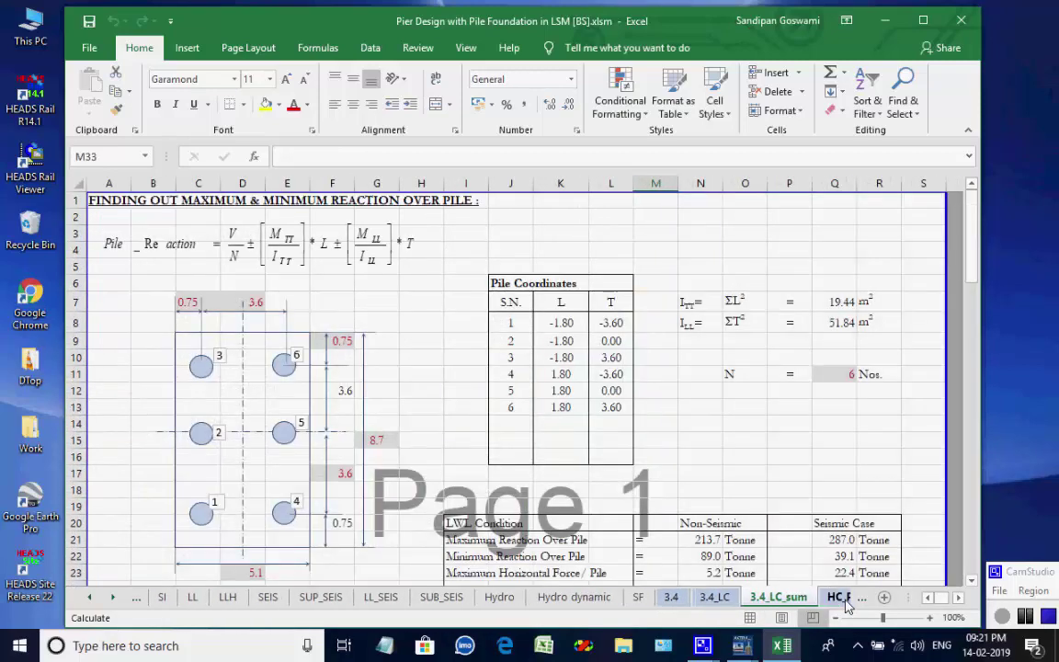
{"action": "left_click", "coordinate": [839, 596]}
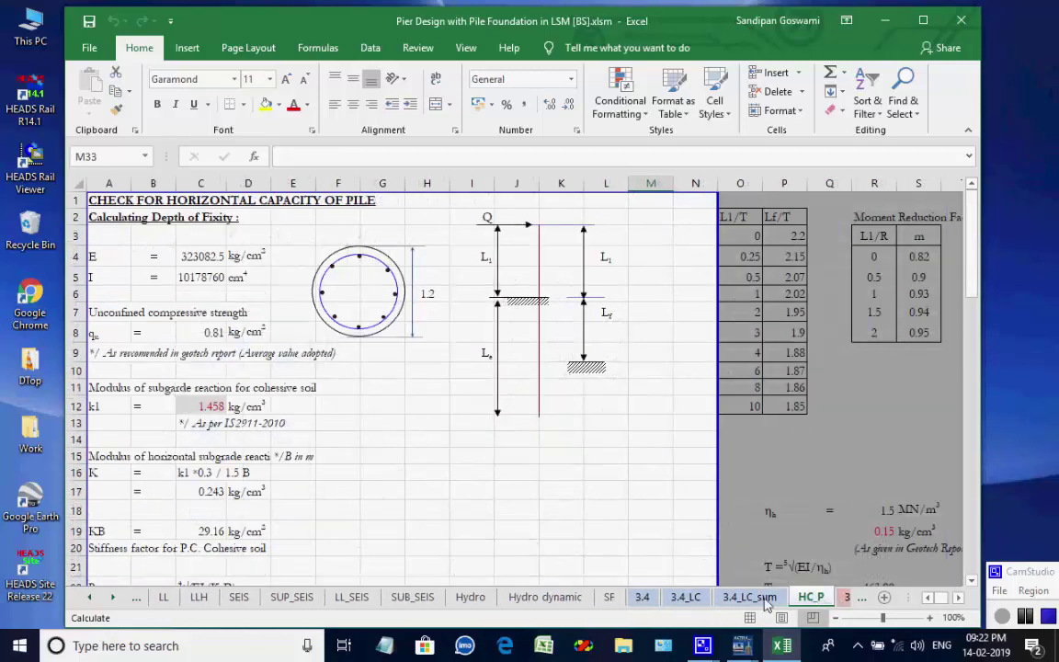
Step: Examine the pier foundation's ULS load combination worksheets 3.4D, 3.4D_LC and 3.4D_LC_sum
{"action": "left_click", "coordinate": [113, 597]}
{"action": "left_click", "coordinate": [113, 597]}
{"action": "left_click", "coordinate": [113, 598]}
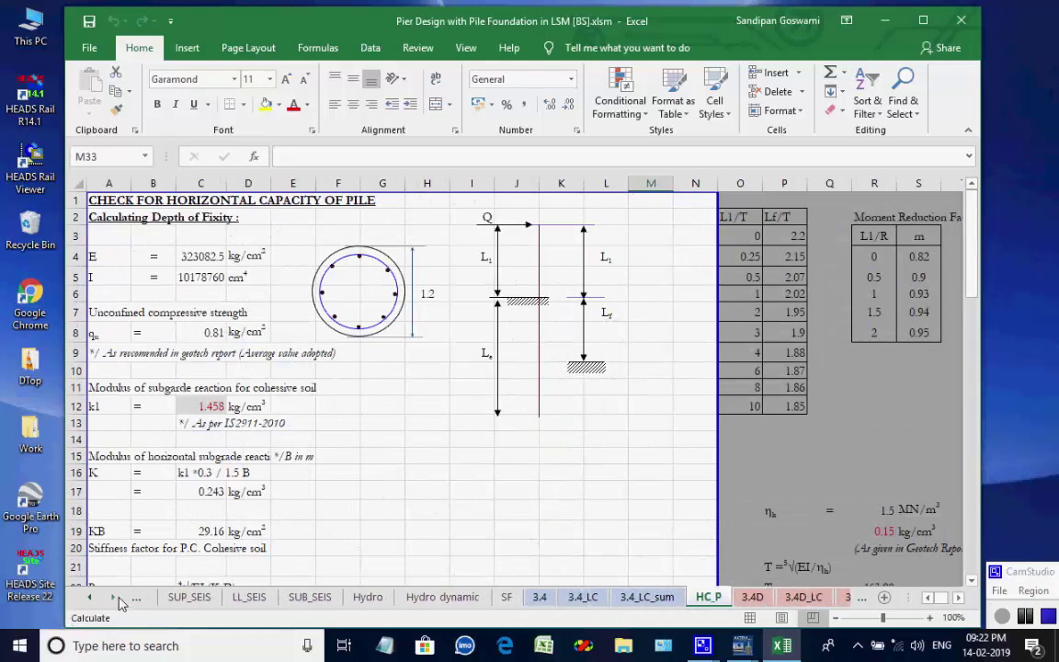
{"action": "left_click", "coordinate": [113, 598]}
{"action": "left_click", "coordinate": [113, 598]}
{"action": "left_click", "coordinate": [113, 597]}
{"action": "left_click", "coordinate": [113, 597]}
{"action": "left_click", "coordinate": [113, 597]}
{"action": "left_click", "coordinate": [113, 597]}
{"action": "left_click", "coordinate": [114, 598]}
{"action": "left_click", "coordinate": [113, 597]}
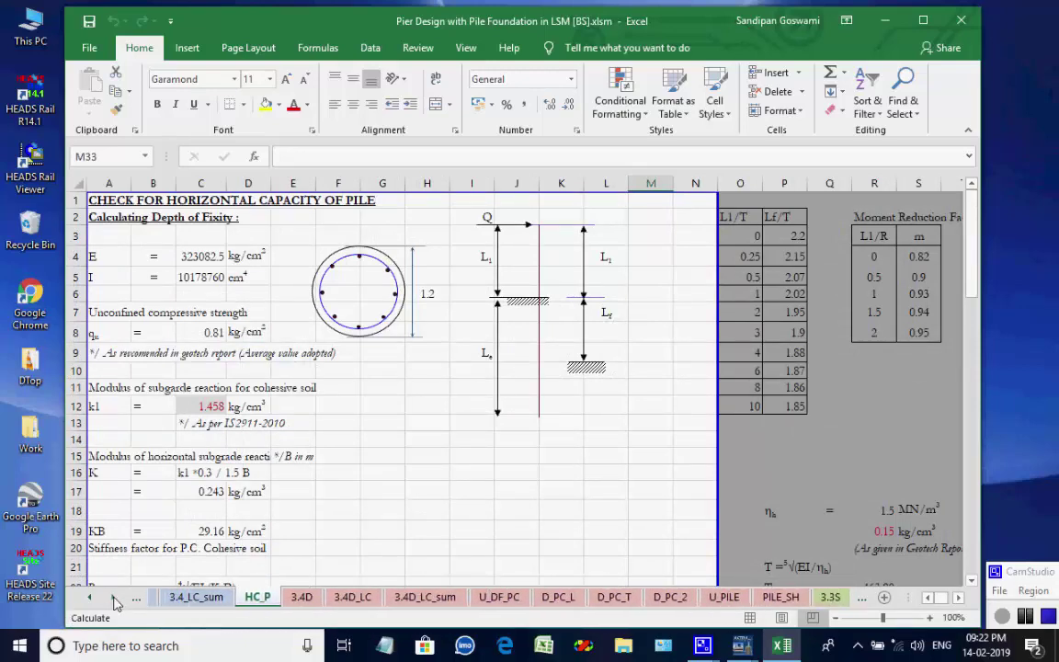
{"action": "left_click", "coordinate": [113, 598]}
{"action": "left_click", "coordinate": [113, 598]}
{"action": "left_click", "coordinate": [170, 596]}
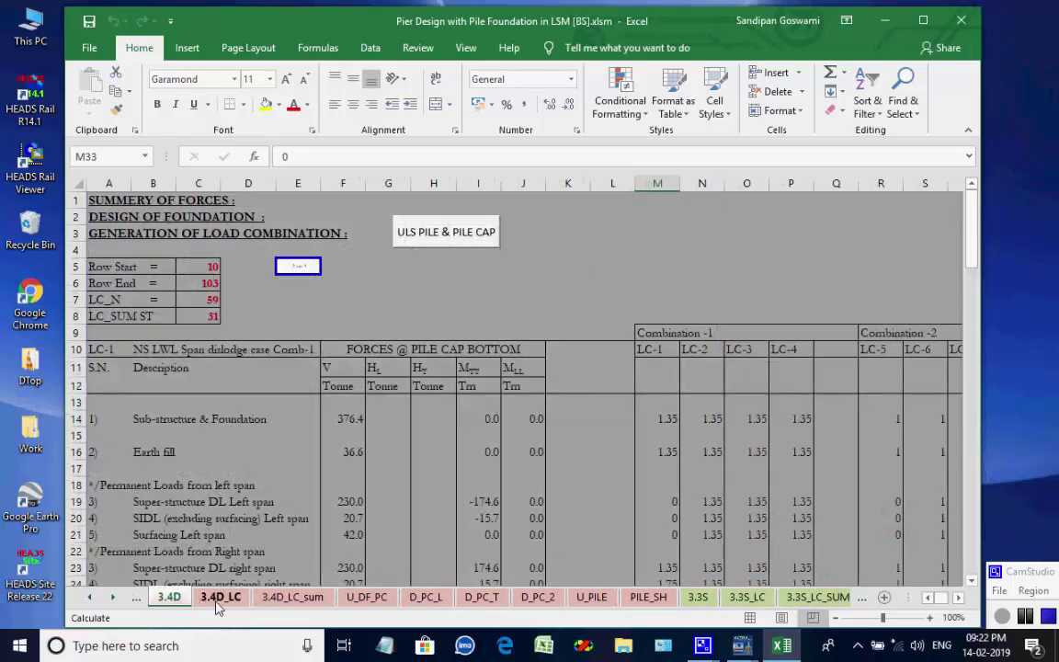
{"action": "left_click", "coordinate": [217, 600]}
{"action": "left_click", "coordinate": [292, 598]}
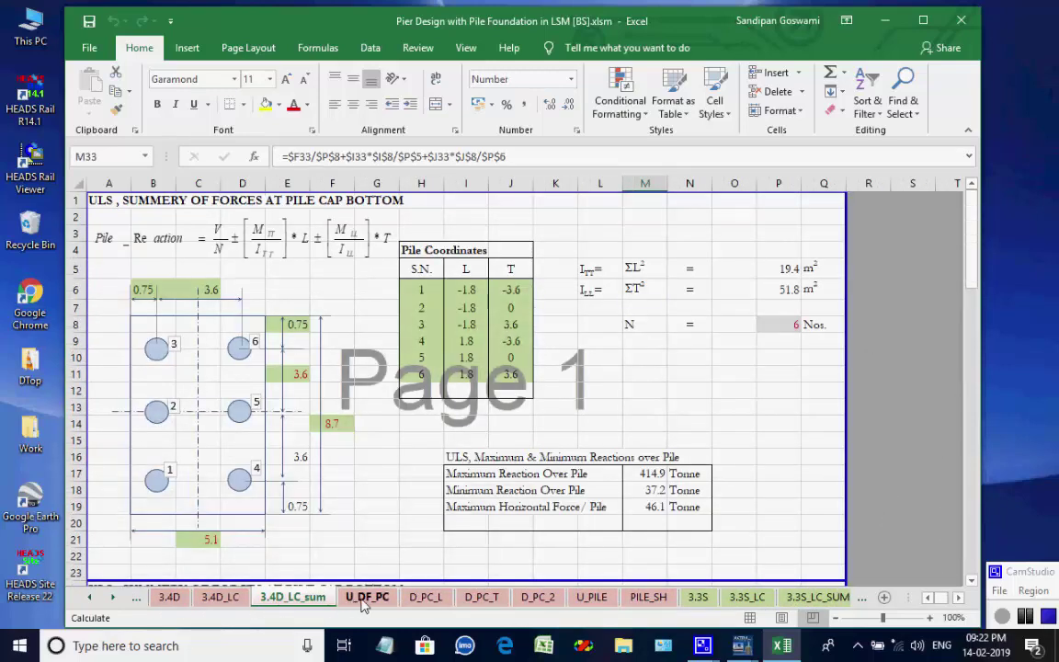
Step: Review the pile cap and pile design worksheets from U_DF_PC to the shear force check on PILE_SH
{"action": "left_click", "coordinate": [366, 600]}
{"action": "left_click", "coordinate": [419, 600]}
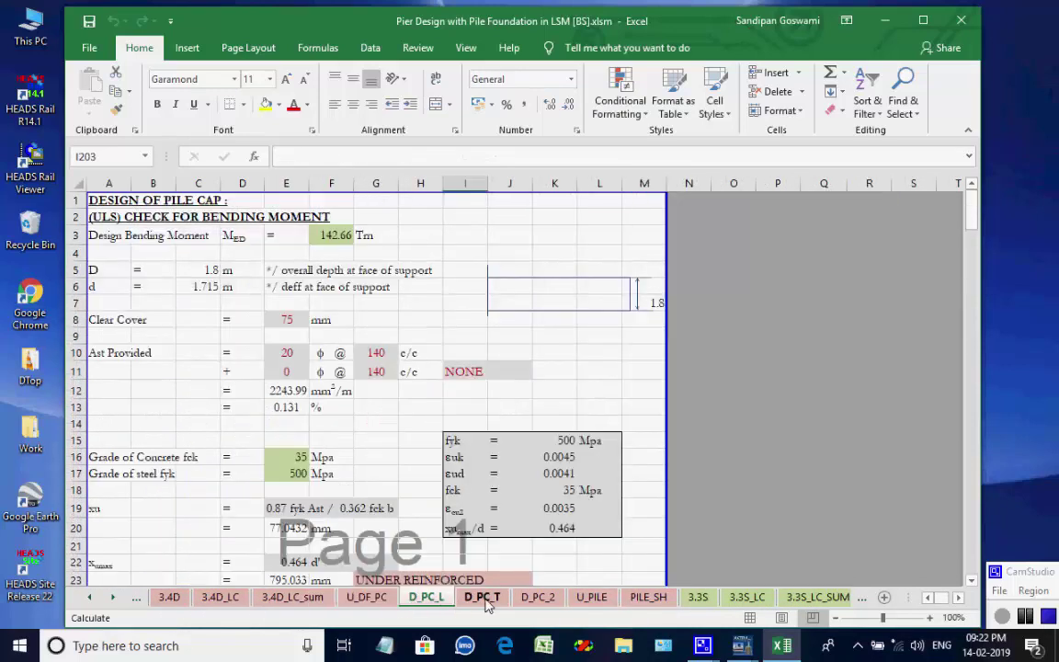
{"action": "left_click", "coordinate": [481, 598]}
{"action": "left_click", "coordinate": [541, 600]}
{"action": "left_click", "coordinate": [591, 598]}
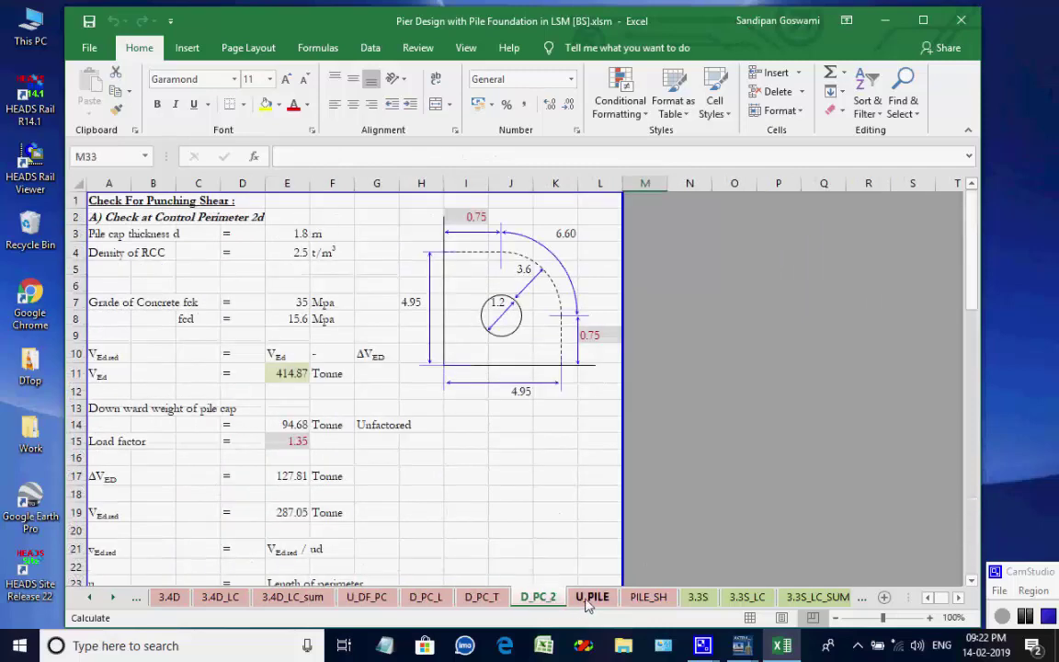
{"action": "left_click", "coordinate": [638, 600]}
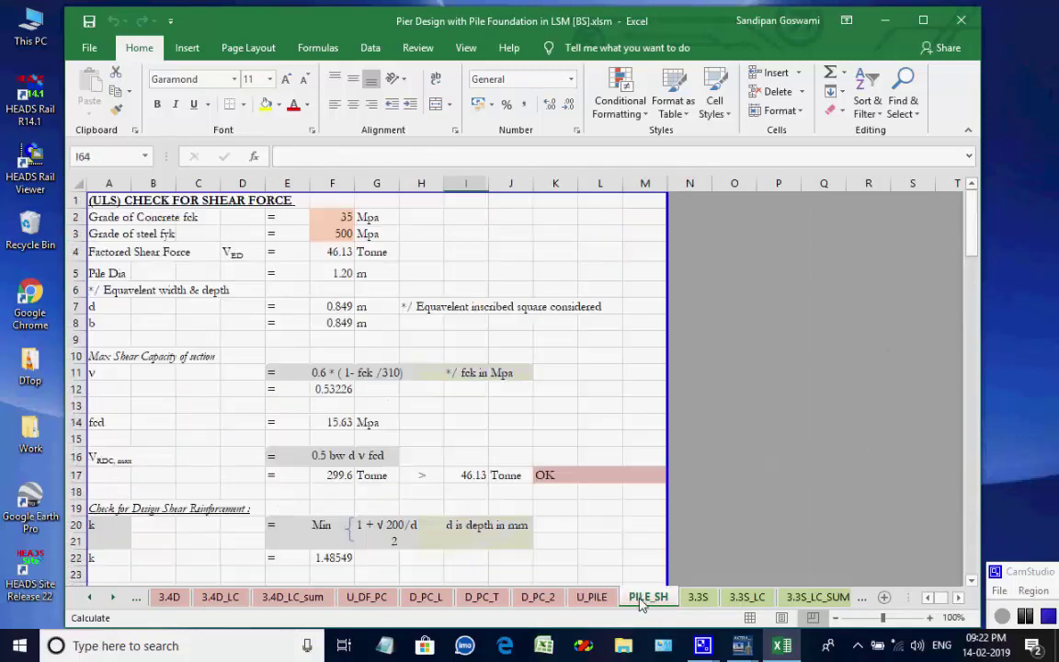
Step: Review the pier report's SLS worksheets from 3.3S through the pile cap and pile checks to the SHAFT forces sheet
{"action": "left_click", "coordinate": [697, 598]}
{"action": "left_click", "coordinate": [749, 599]}
{"action": "left_click", "coordinate": [817, 598]}
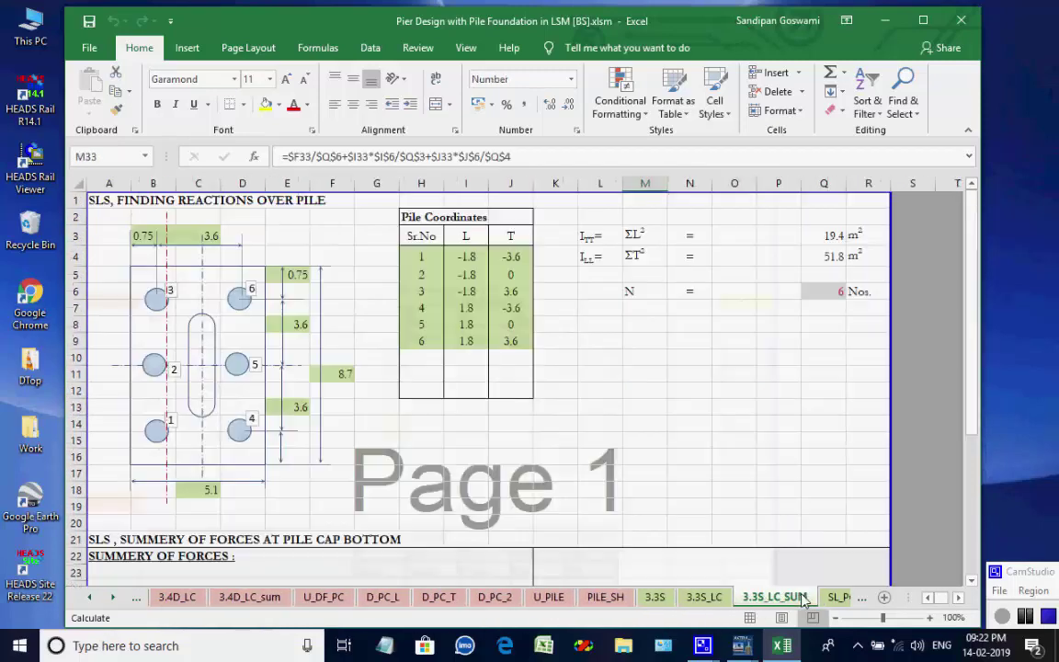
{"action": "left_click", "coordinate": [837, 597]}
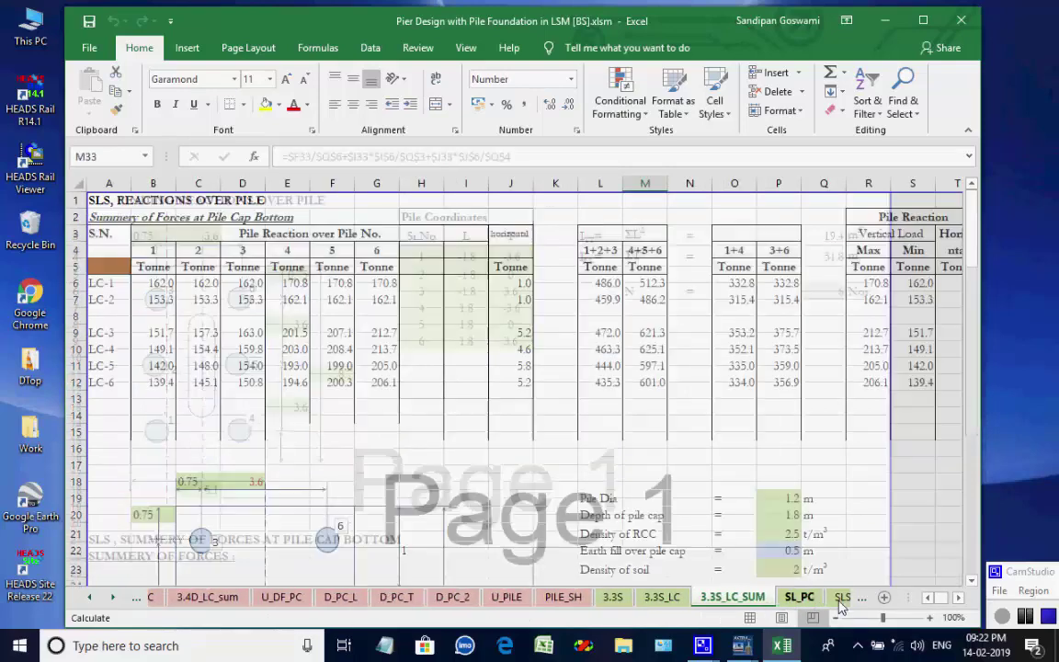
{"action": "left_click", "coordinate": [840, 598]}
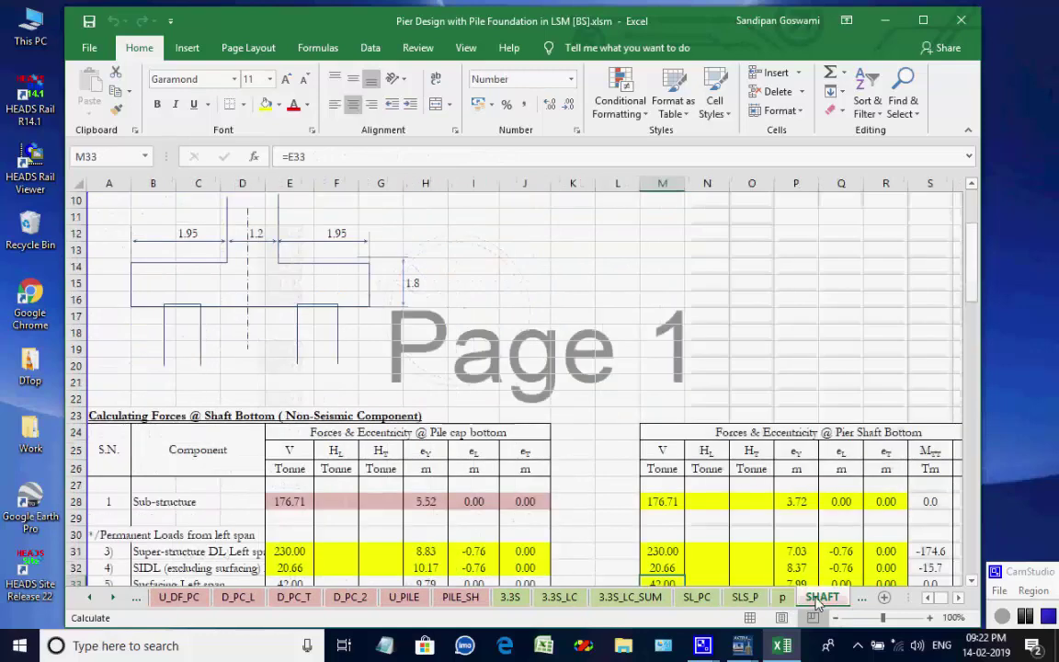
{"action": "left_click", "coordinate": [784, 598]}
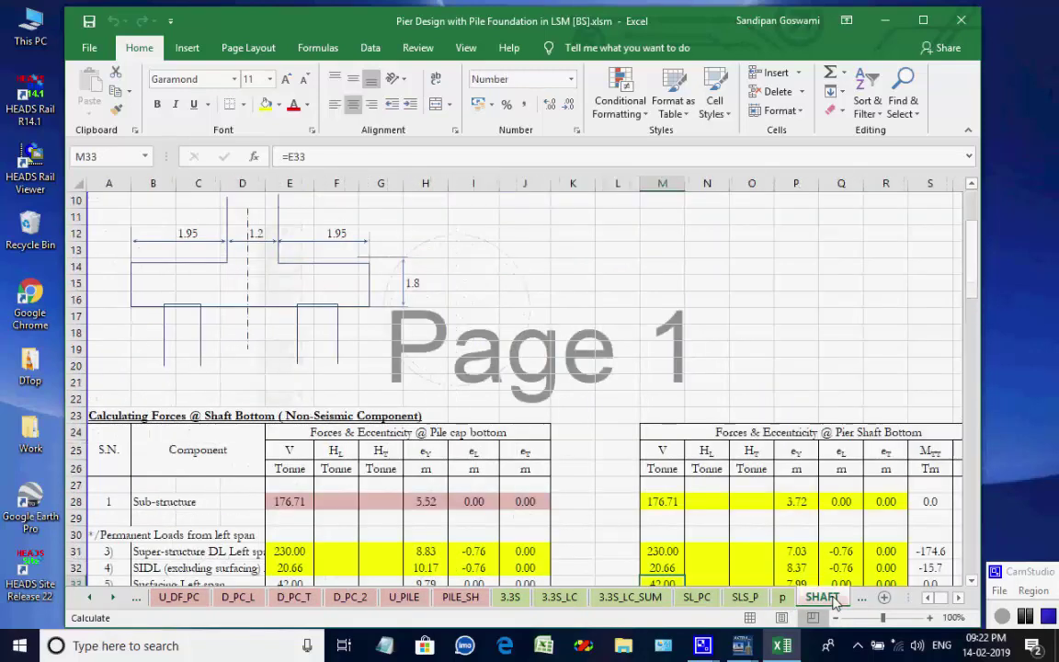
Step: Review the pier shaft's ULS worksheets from SHF through the U_3.4_SH load combinations and SLEN slenderness check to CD
{"action": "left_click", "coordinate": [113, 598]}
{"action": "left_click", "coordinate": [113, 597]}
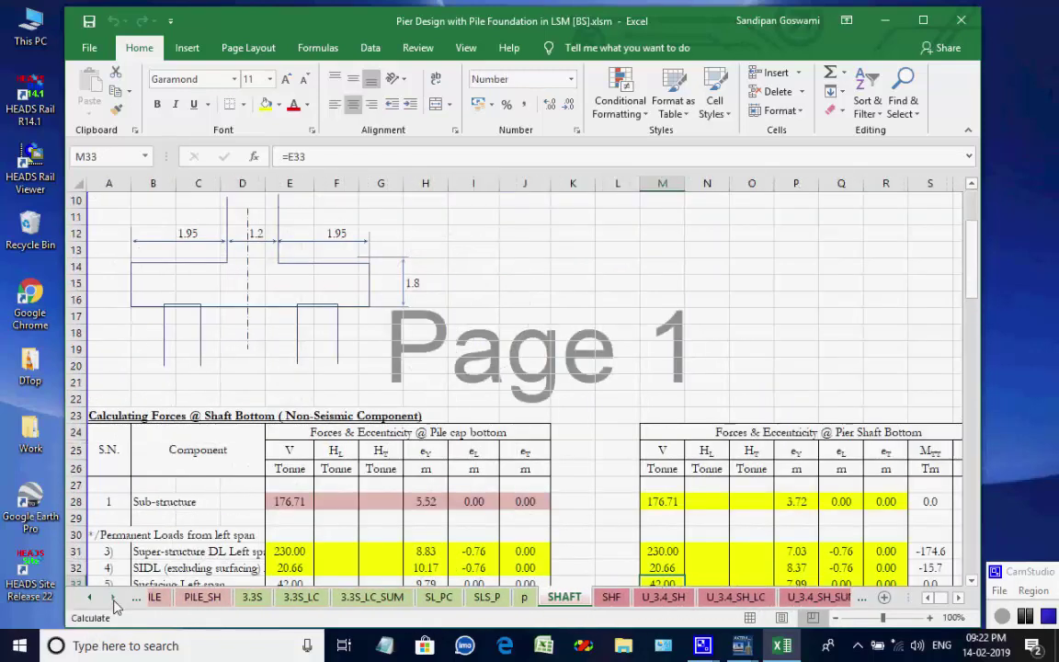
{"action": "left_click", "coordinate": [113, 597]}
{"action": "left_click", "coordinate": [113, 599]}
{"action": "left_click", "coordinate": [113, 599]}
{"action": "left_click", "coordinate": [113, 598]}
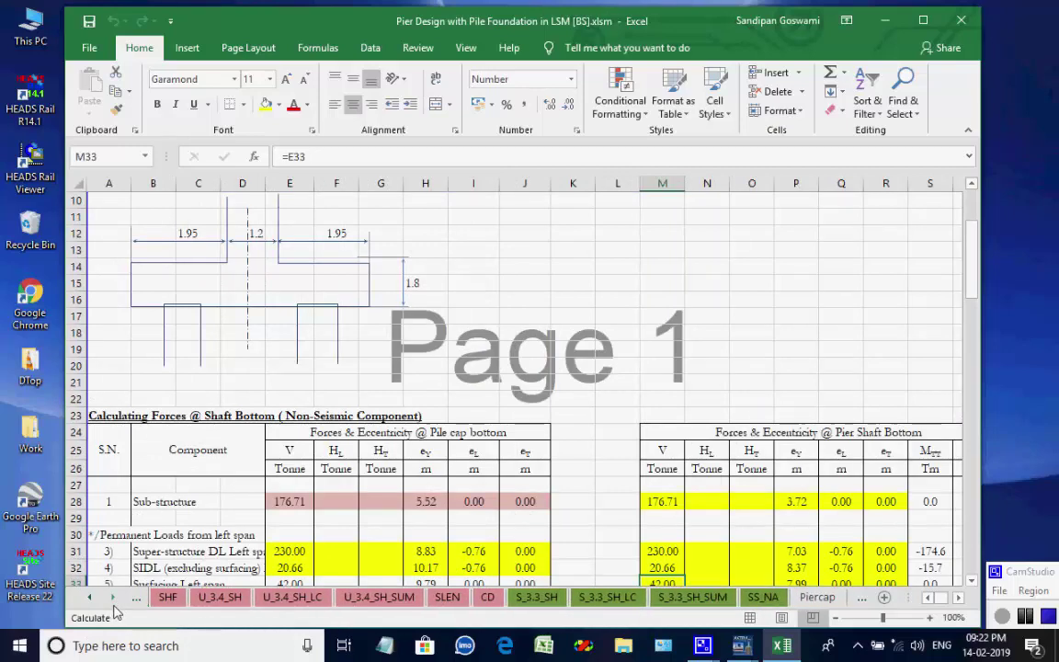
{"action": "left_click", "coordinate": [173, 598]}
{"action": "left_click", "coordinate": [220, 597]}
{"action": "left_click", "coordinate": [289, 598]}
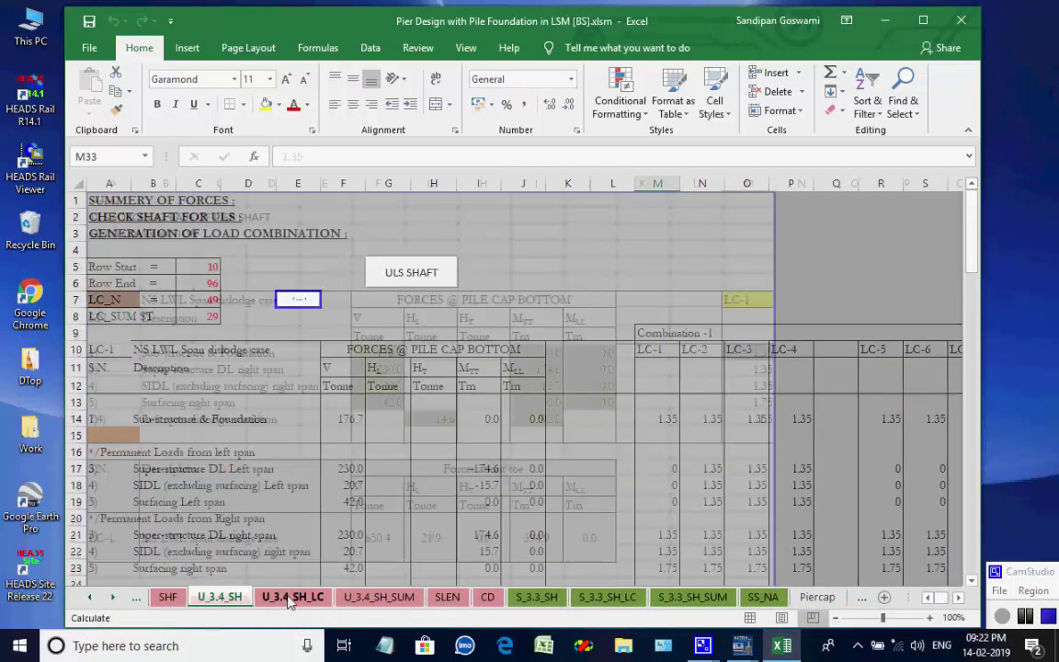
{"action": "left_click", "coordinate": [372, 597]}
{"action": "left_click", "coordinate": [448, 597]}
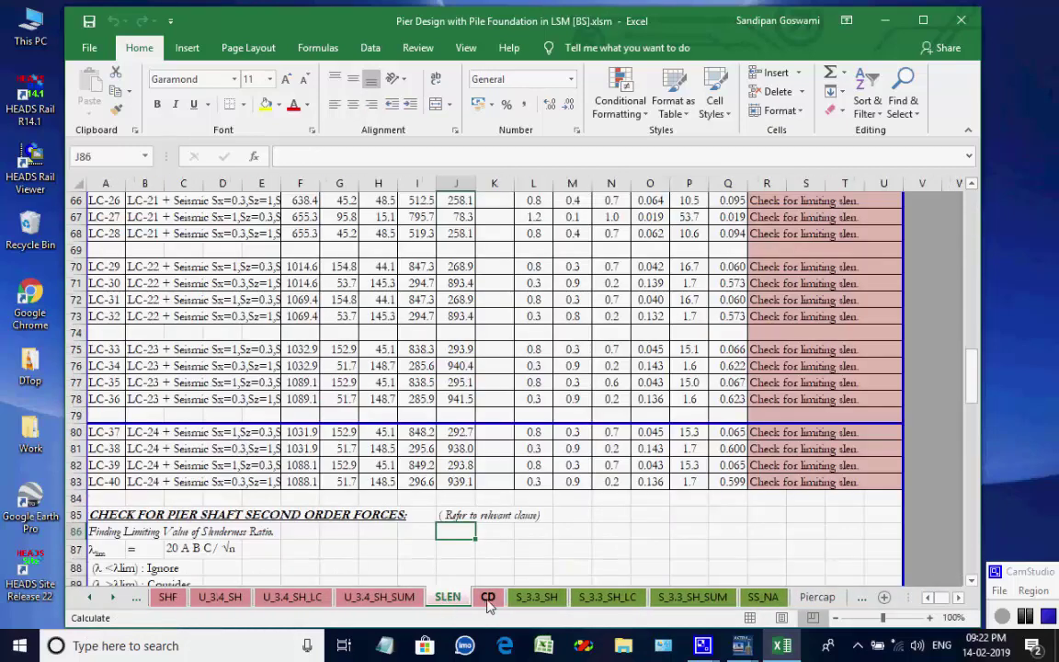
{"action": "left_click", "coordinate": [488, 597]}
Step: Review the pier shaft's SLS worksheets S_3.3_SH, S_3.3_SH_LC, S_3.3_SH_SUM and the stress check on SS_NA
{"action": "left_click", "coordinate": [533, 597]}
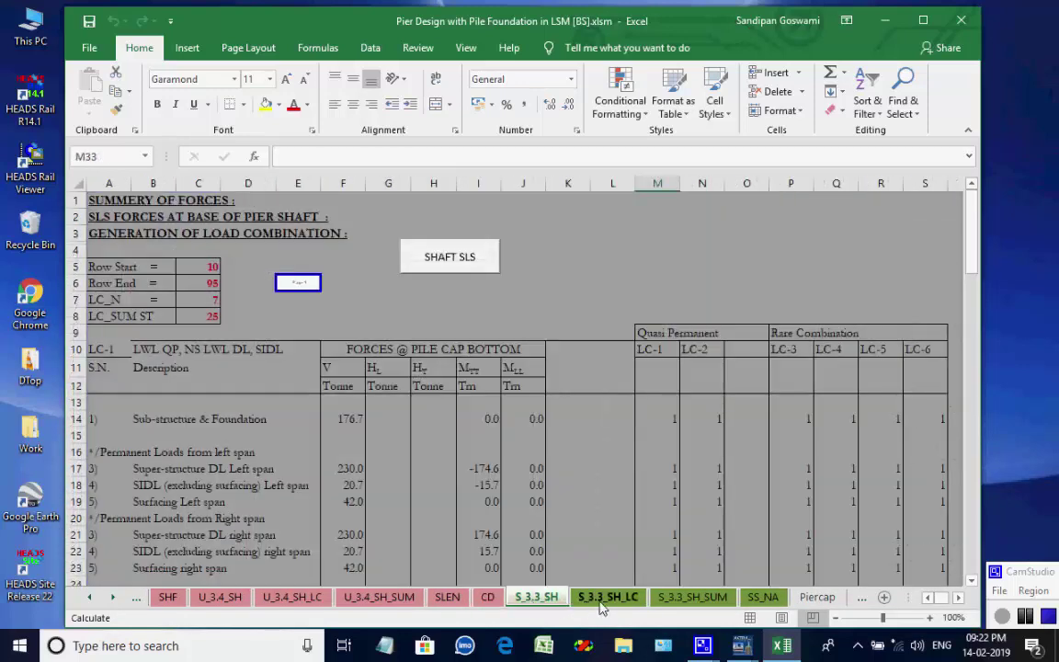
{"action": "left_click", "coordinate": [602, 597]}
{"action": "left_click", "coordinate": [680, 598]}
{"action": "left_click", "coordinate": [763, 598]}
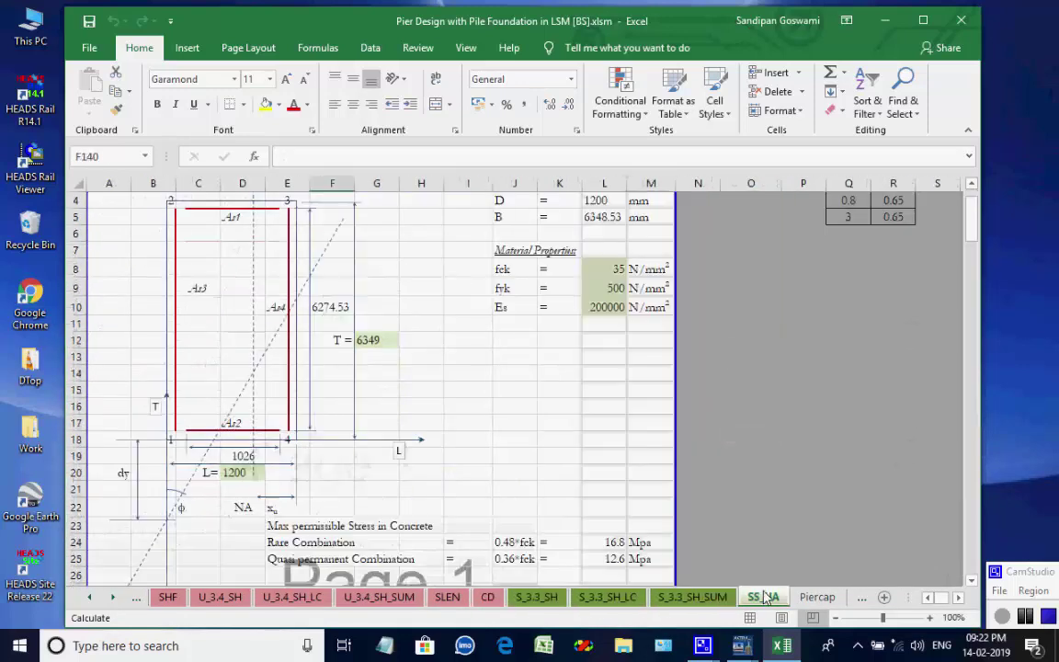
Step: Examine the pier cap design on Piercap and Piercap_2, plus the Mprop material properties and LC_DEF_2 load combination definitions
{"action": "left_click", "coordinate": [813, 597]}
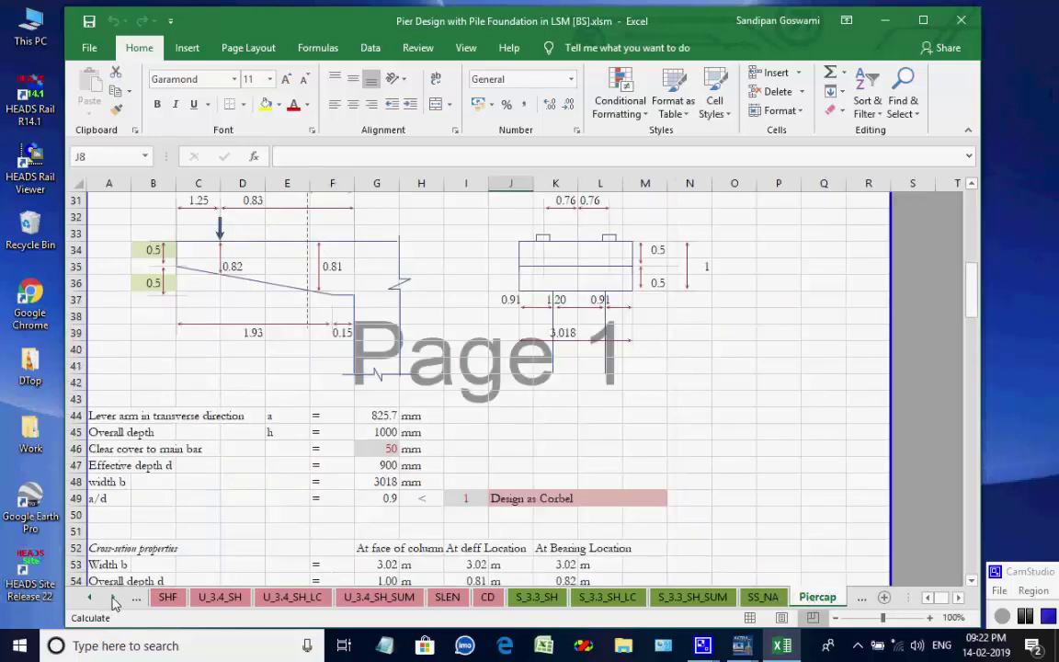
{"action": "scroll", "coordinate": [115, 601], "scroll_direction": "down", "scroll_amount": 5}
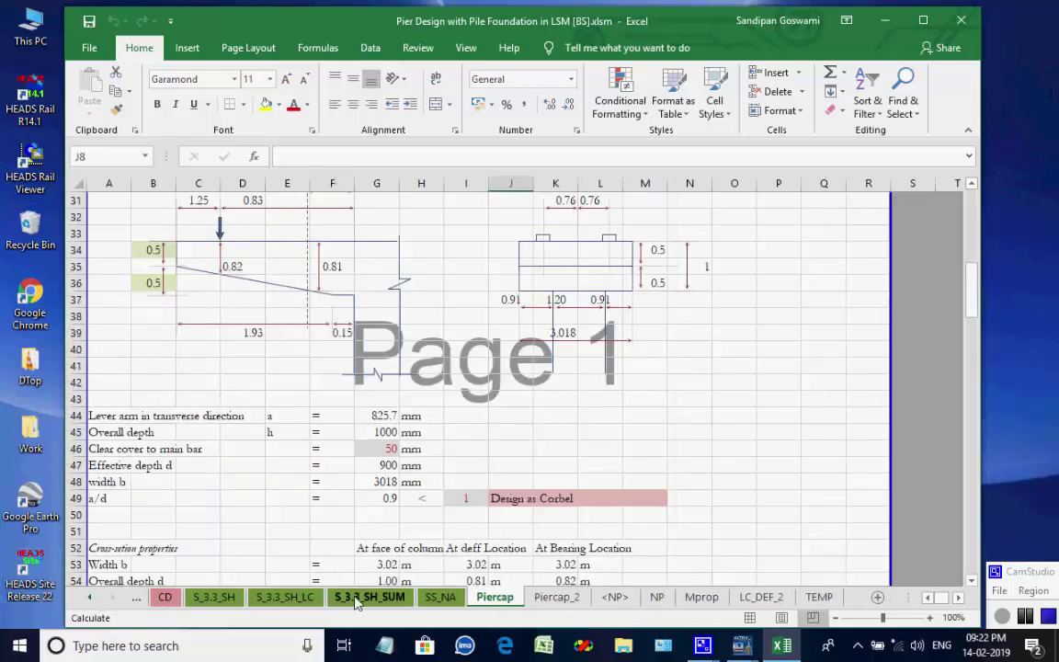
{"action": "left_click", "coordinate": [544, 600]}
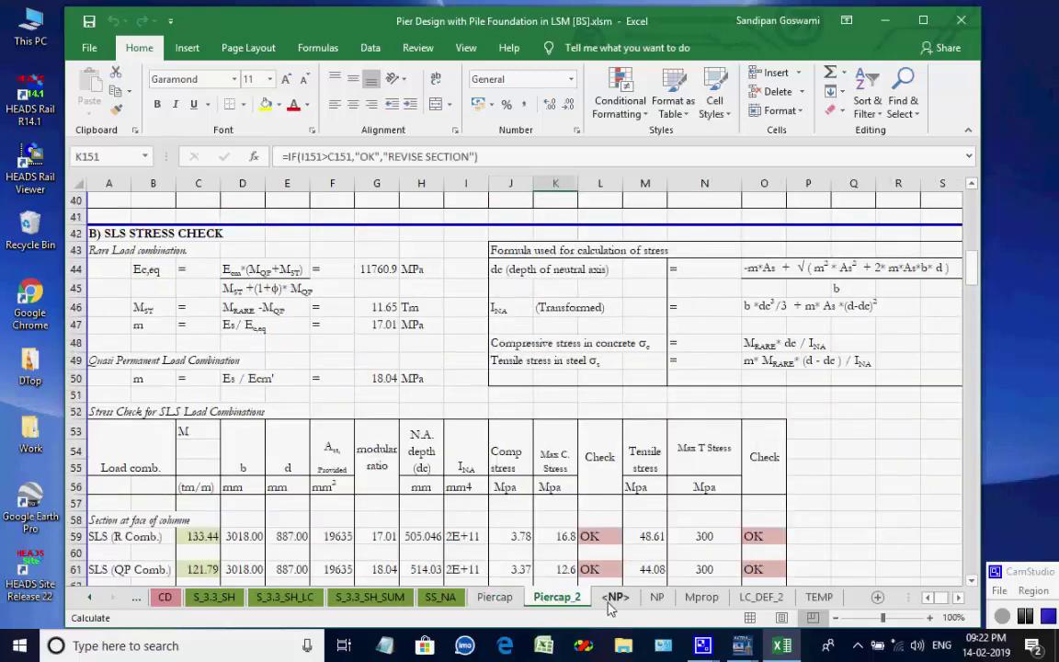
{"action": "left_click", "coordinate": [702, 598]}
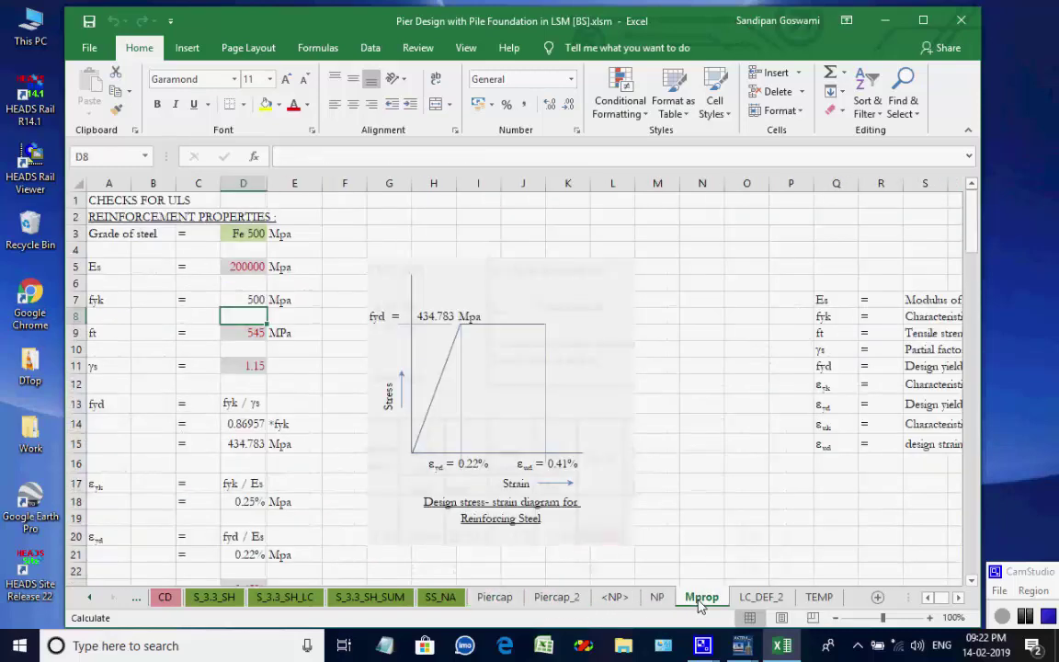
{"action": "left_click", "coordinate": [755, 601]}
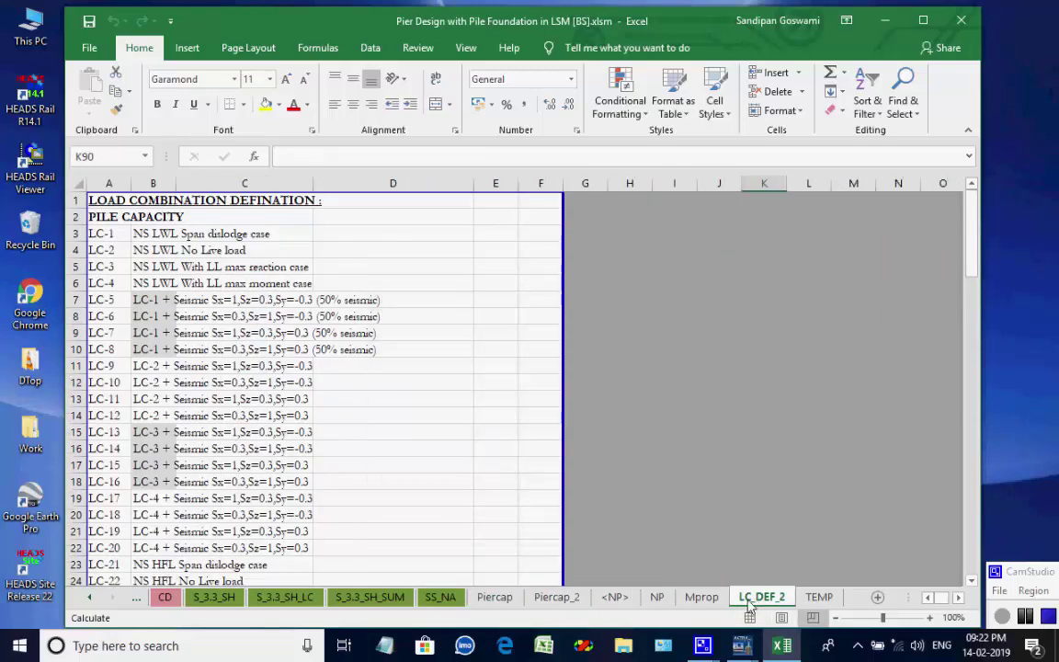
Step: Switch back to ASTRA Pro and review the design inputs for the mono-axial, bi-axial, fixed and elastomeric bearings and the bearing drawings page
{"action": "left_click", "coordinate": [884, 20]}
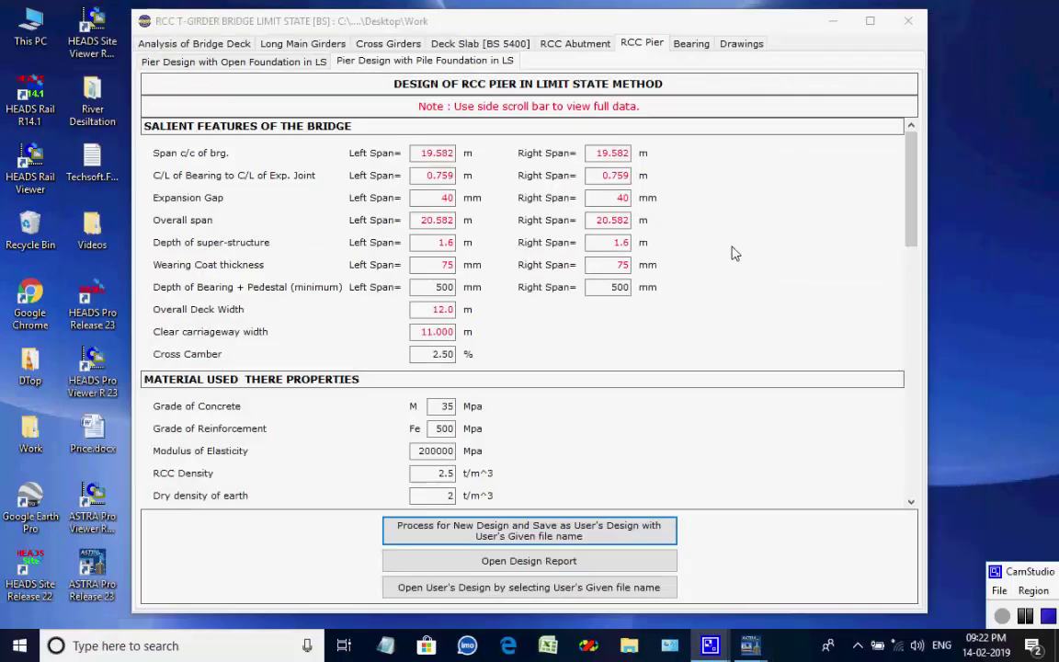
{"action": "left_click", "coordinate": [691, 44]}
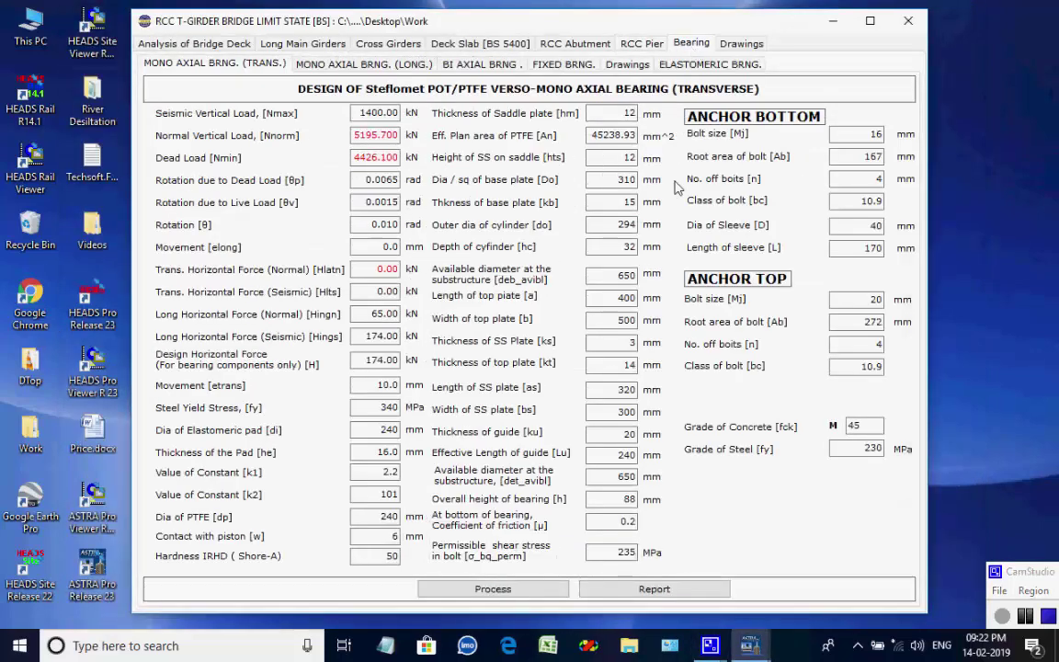
{"action": "left_click", "coordinate": [373, 68]}
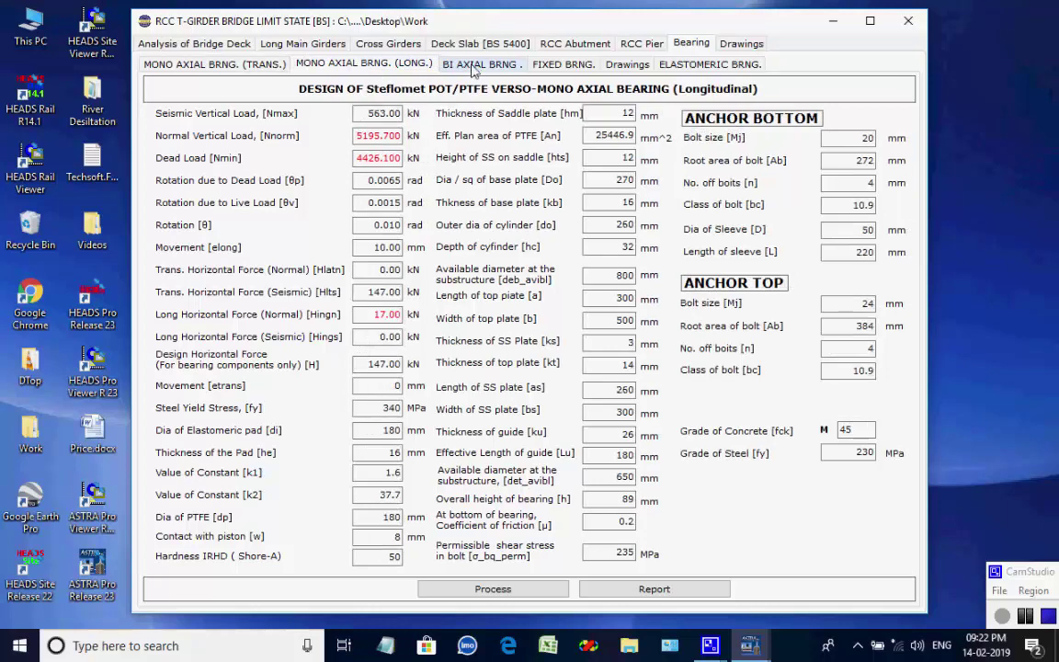
{"action": "left_click", "coordinate": [478, 65]}
{"action": "left_click", "coordinate": [564, 66]}
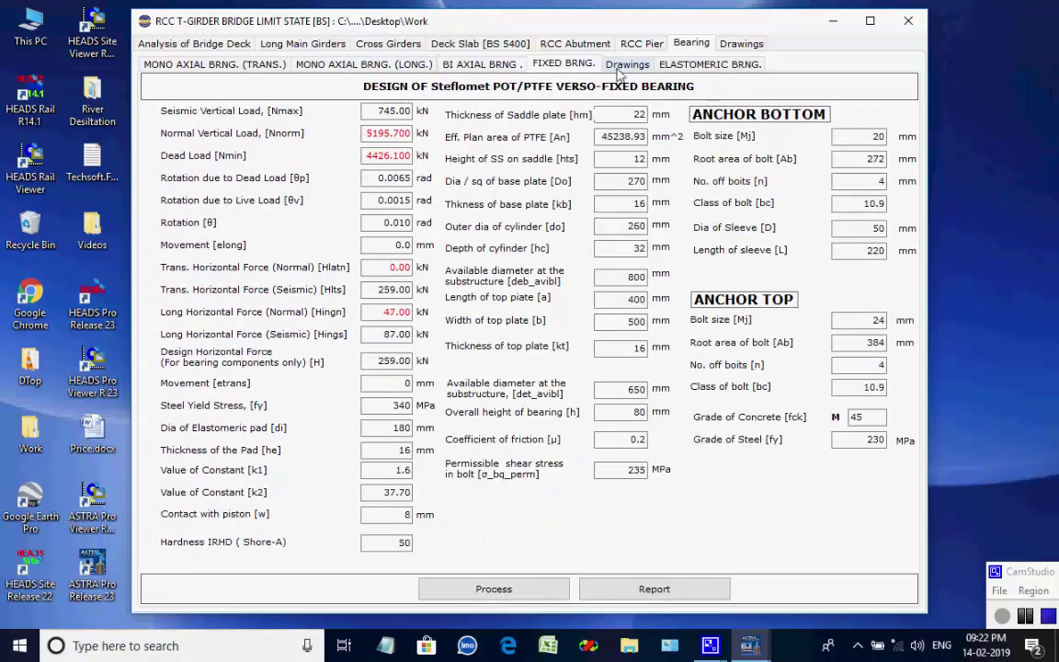
{"action": "left_click", "coordinate": [619, 69]}
{"action": "left_click", "coordinate": [687, 66]}
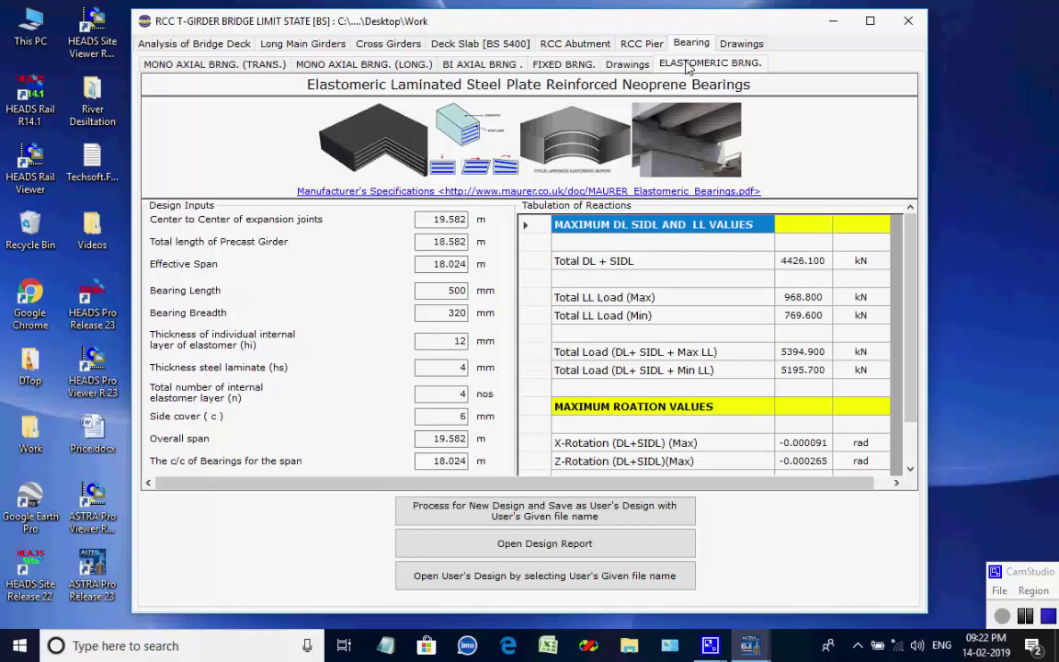
Step: Open the sample drawings for the long main girders in ASTRA Viewer
{"action": "left_click", "coordinate": [734, 46]}
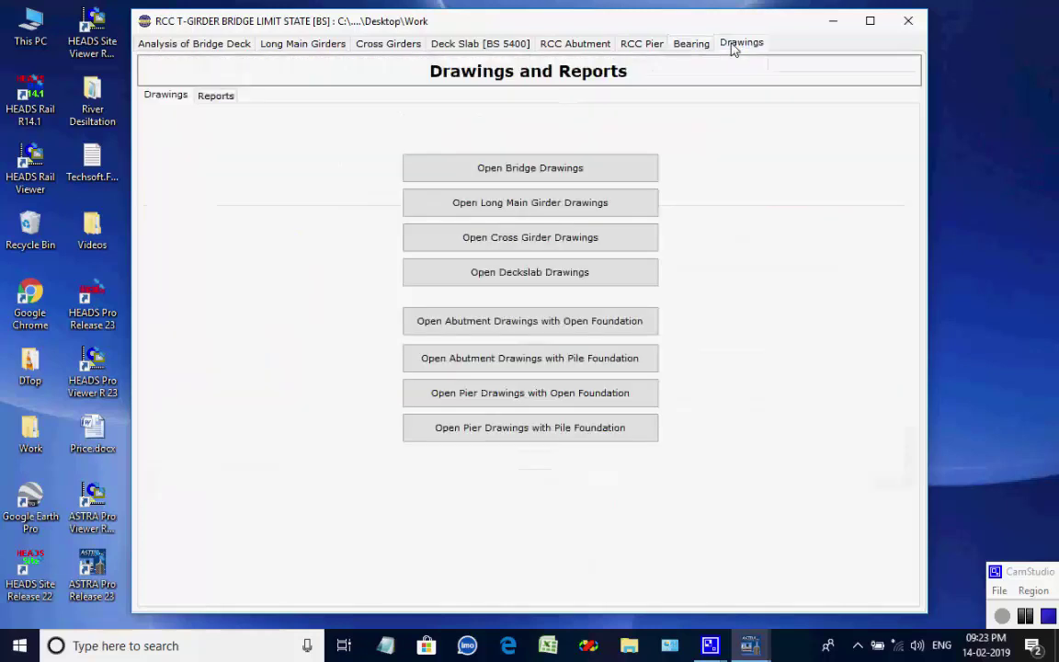
{"action": "left_click", "coordinate": [504, 208]}
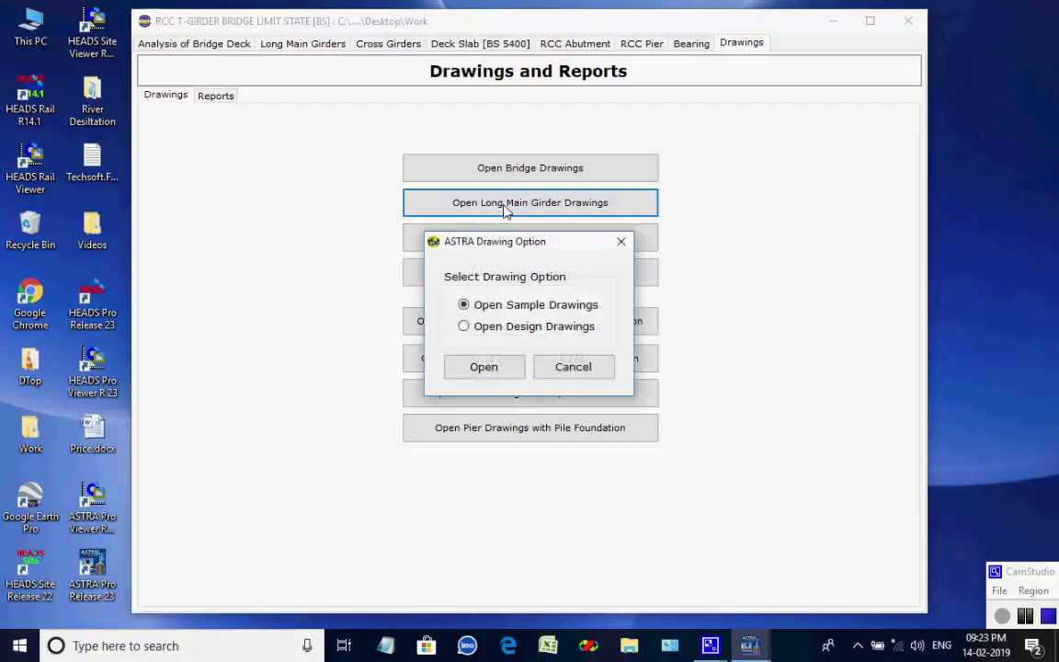
{"action": "left_click", "coordinate": [484, 367]}
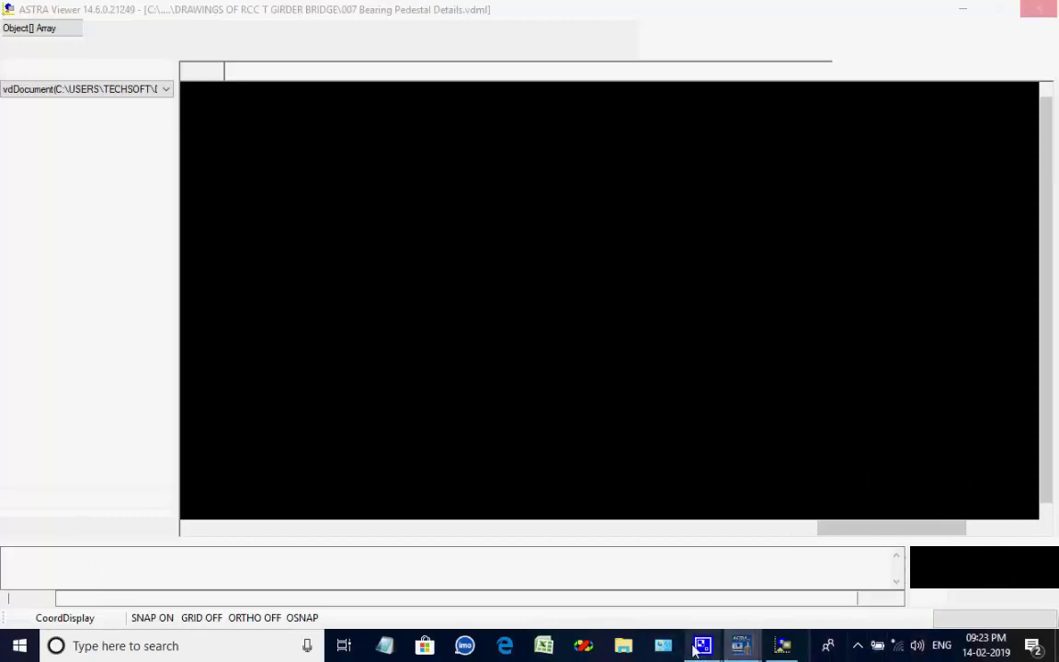
{"action": "mouse_move", "coordinate": [710, 651]}
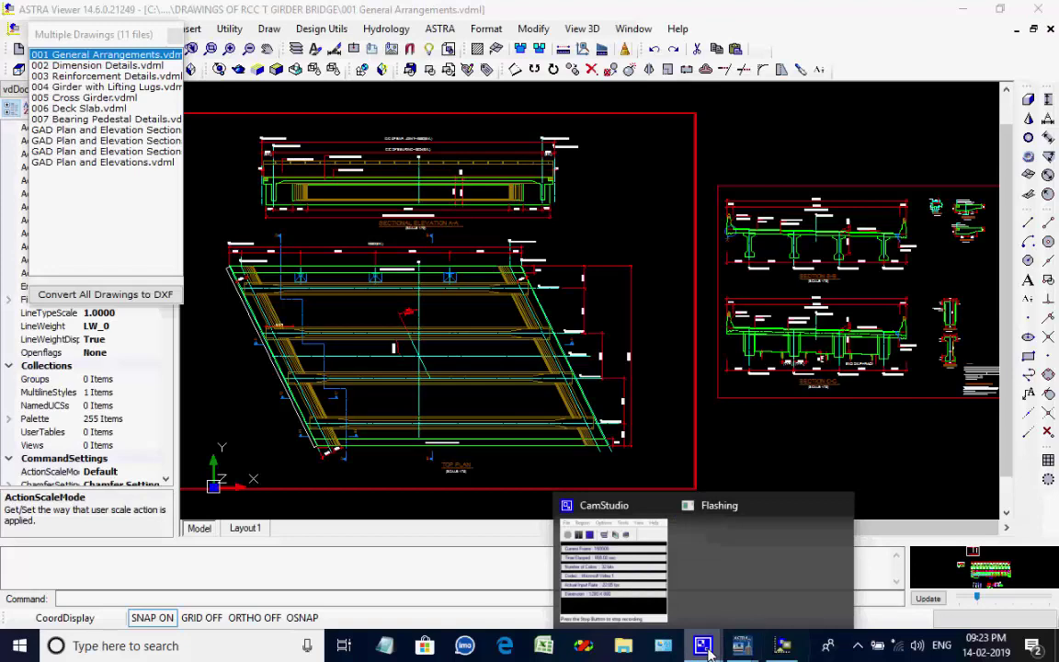
{"action": "left_click", "coordinate": [658, 610]}
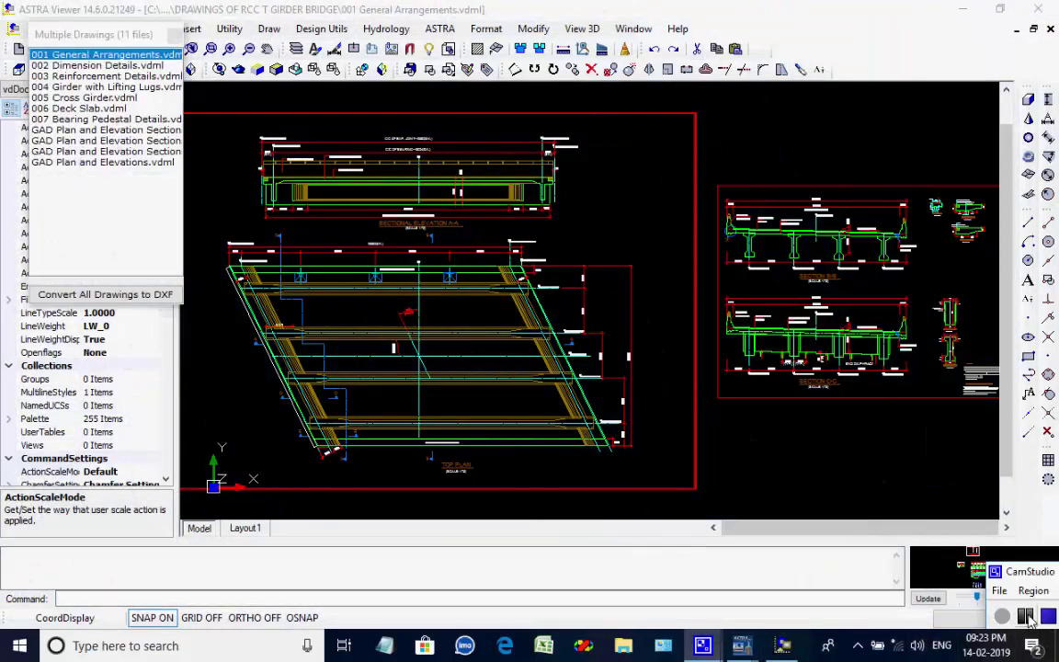
Step: Examine the 002 Dimension Details and 003 Reinforcement Details drawings, including the girder's cross-sections and the schedule of reinforcement
{"action": "left_click", "coordinate": [100, 66]}
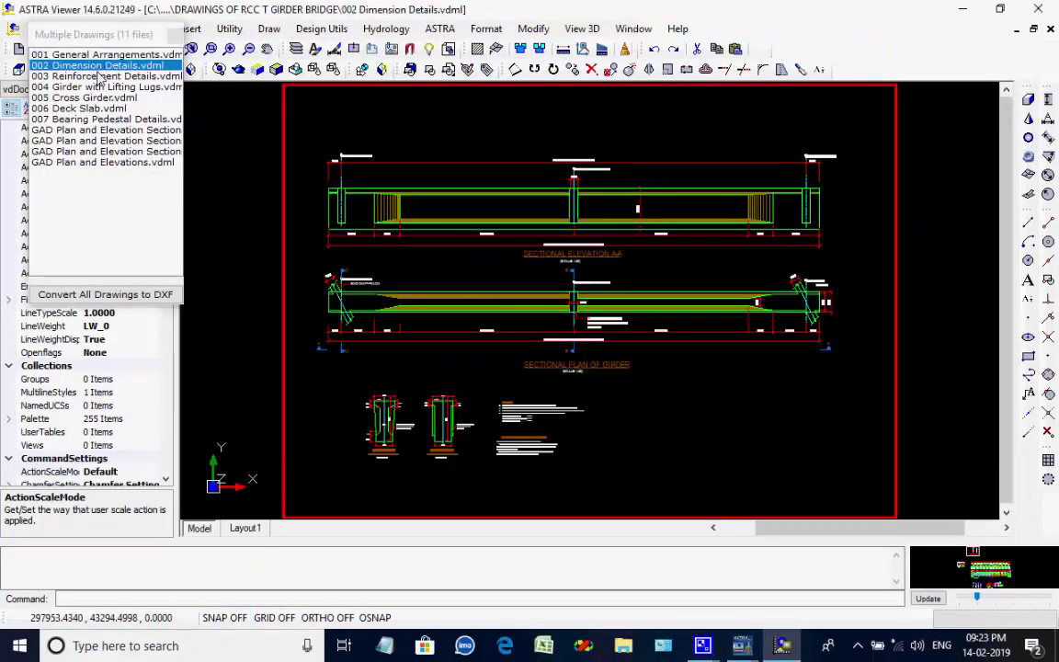
{"action": "left_click", "coordinate": [97, 77]}
{"action": "scroll", "coordinate": [549, 335], "scroll_direction": "up", "scroll_amount": 6}
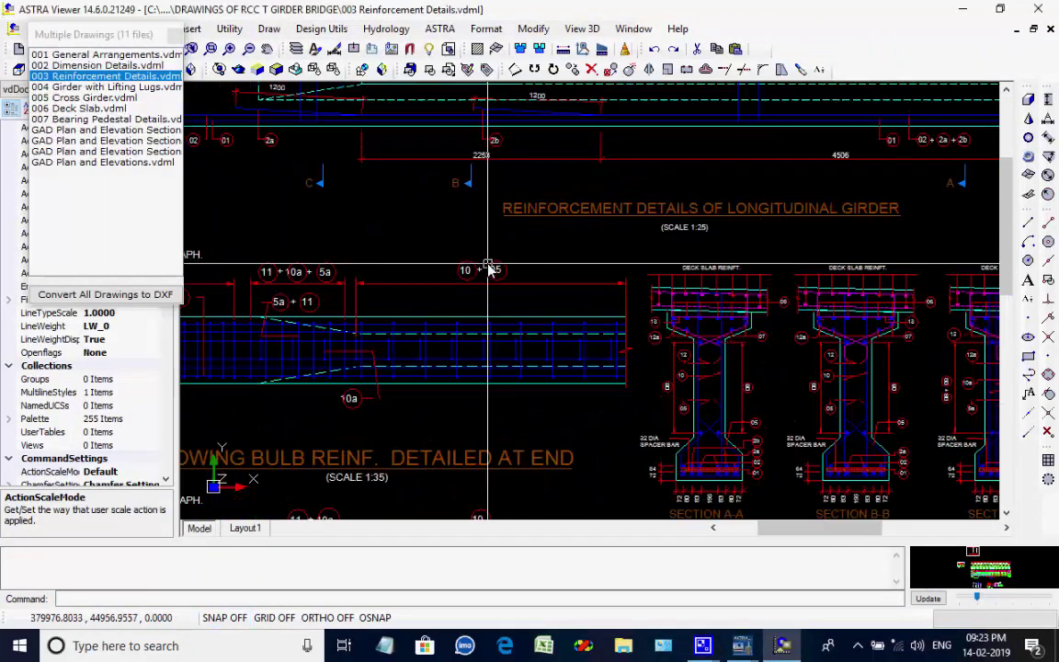
{"action": "scroll", "coordinate": [591, 337], "scroll_direction": "down", "scroll_amount": 5}
{"action": "scroll", "coordinate": [882, 404], "scroll_direction": "up", "scroll_amount": 5}
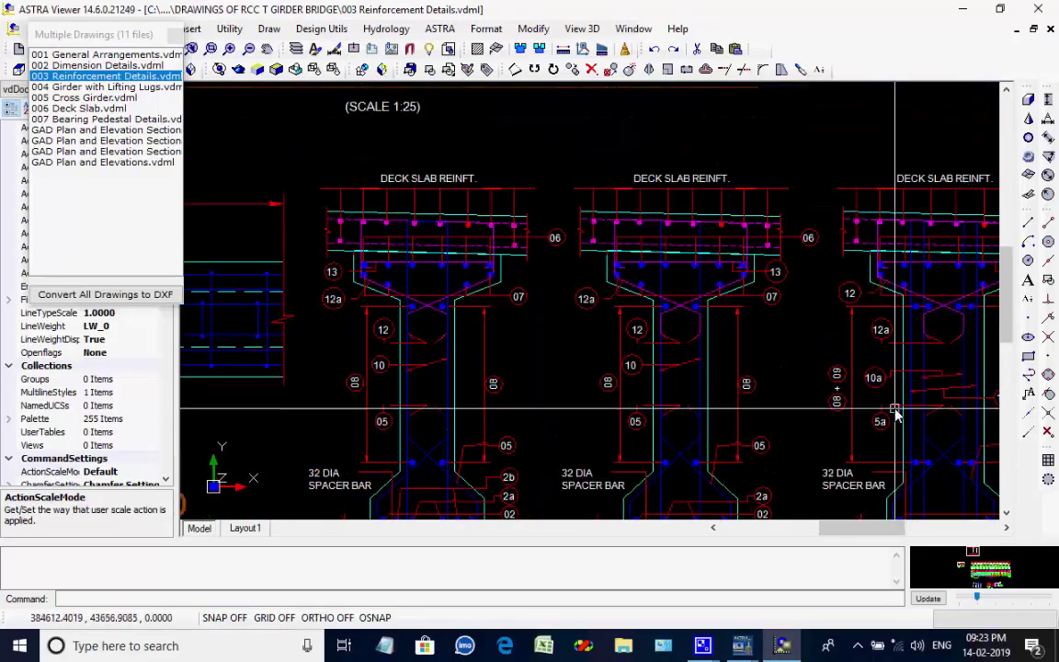
{"action": "scroll", "coordinate": [782, 384], "scroll_direction": "down", "scroll_amount": 4}
{"action": "scroll", "coordinate": [783, 384], "scroll_direction": "down", "scroll_amount": 2}
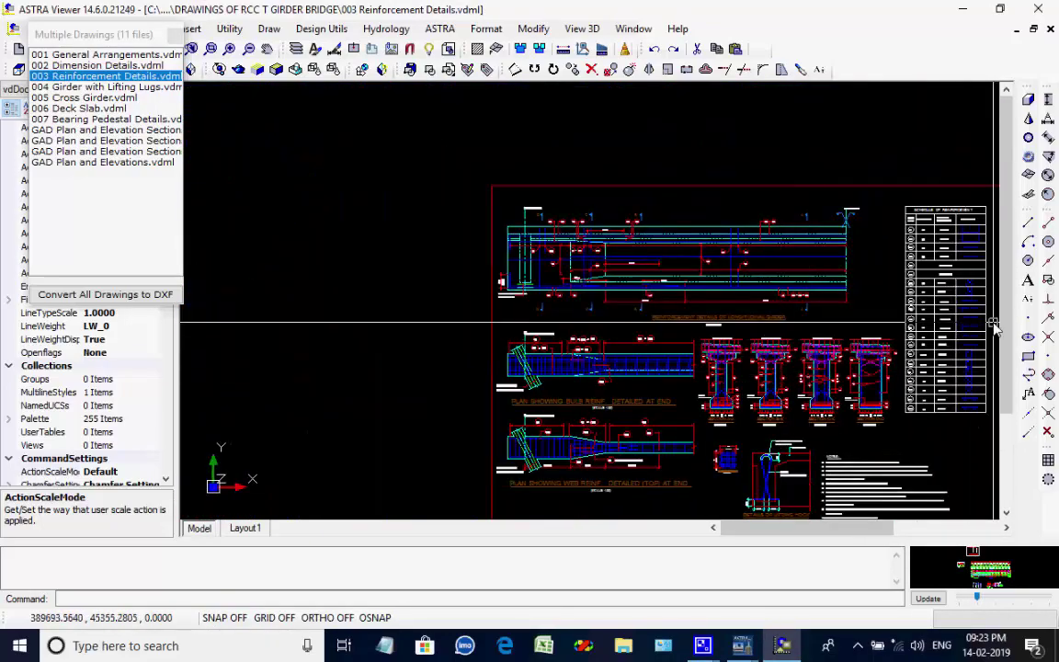
{"action": "scroll", "coordinate": [922, 287], "scroll_direction": "up", "scroll_amount": 5}
{"action": "scroll", "coordinate": [922, 287], "scroll_direction": "down", "scroll_amount": 4}
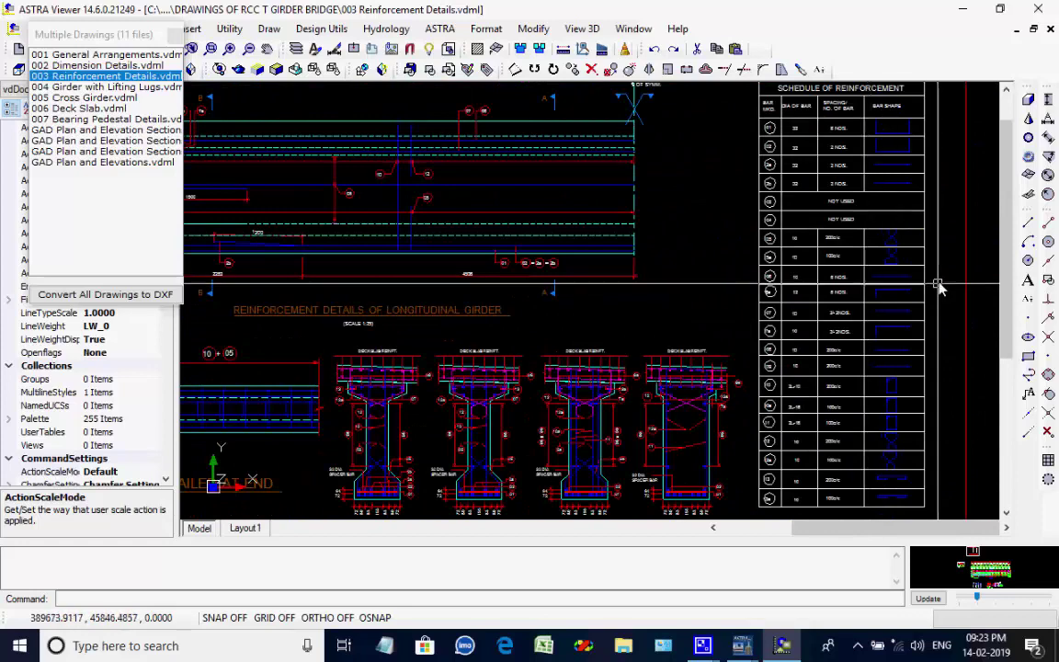
{"action": "scroll", "coordinate": [936, 284], "scroll_direction": "up", "scroll_amount": 6}
{"action": "scroll", "coordinate": [936, 283], "scroll_direction": "down", "scroll_amount": 7}
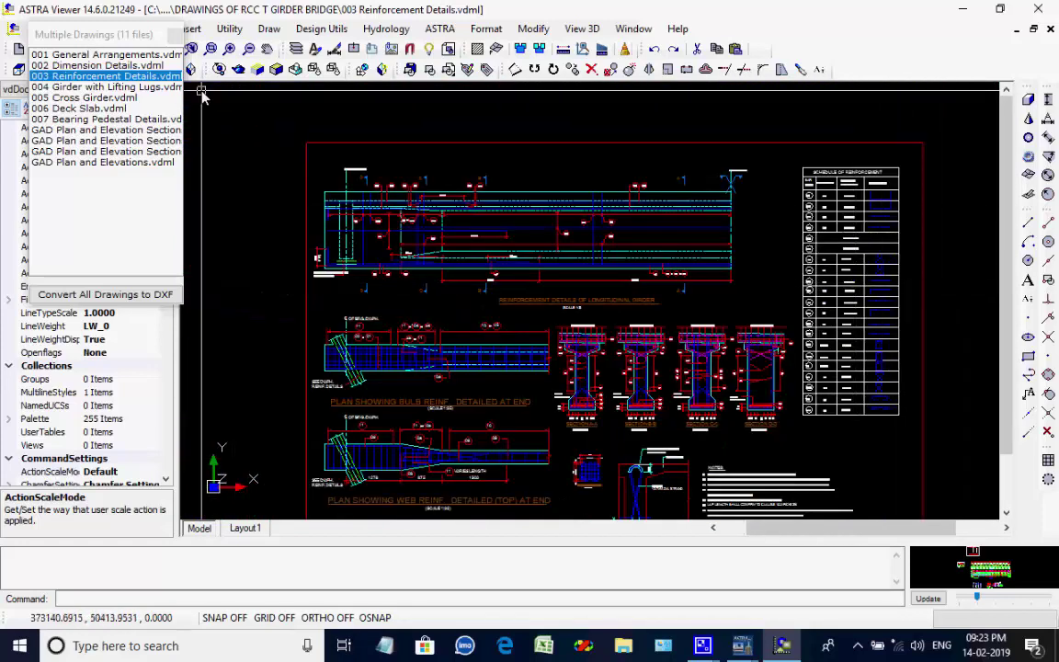
Step: Examine the 004 Girder with Lifting Lugs drawing at the end diaphragm and the intermediate cross girder
{"action": "left_click", "coordinate": [111, 87]}
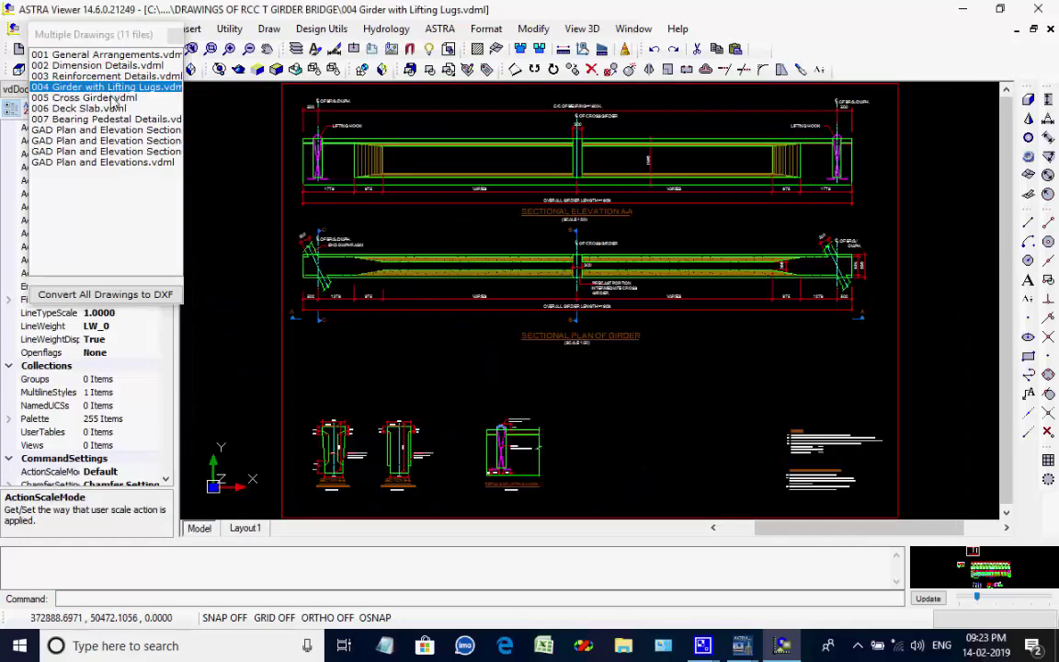
{"action": "scroll", "coordinate": [347, 248], "scroll_direction": "up", "scroll_amount": 5}
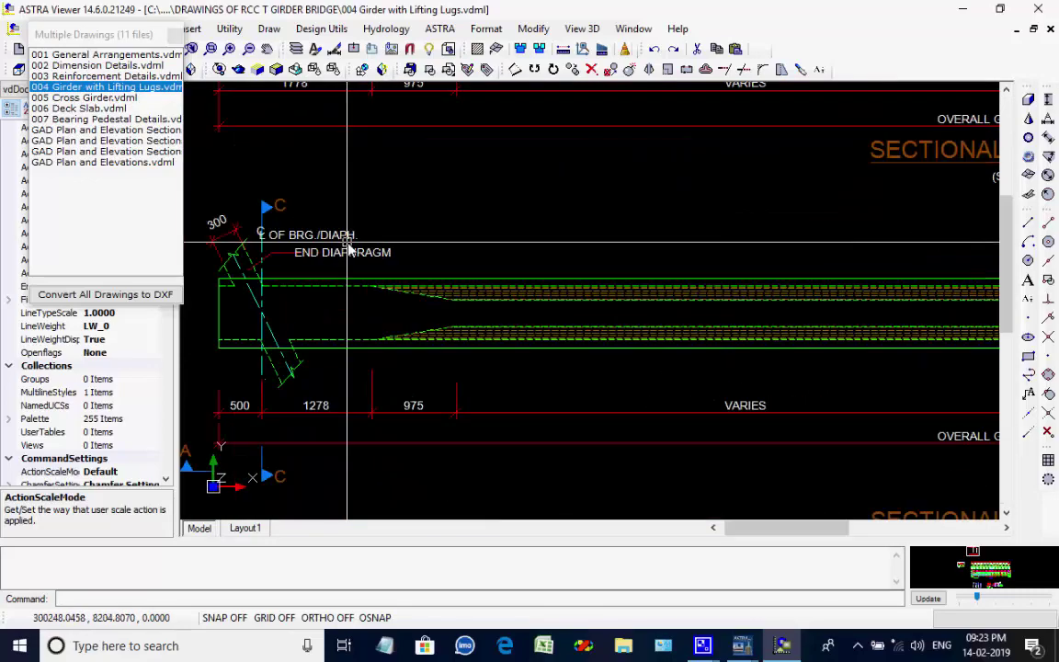
{"action": "scroll", "coordinate": [416, 338], "scroll_direction": "down", "scroll_amount": 4}
{"action": "scroll", "coordinate": [834, 354], "scroll_direction": "up", "scroll_amount": 5}
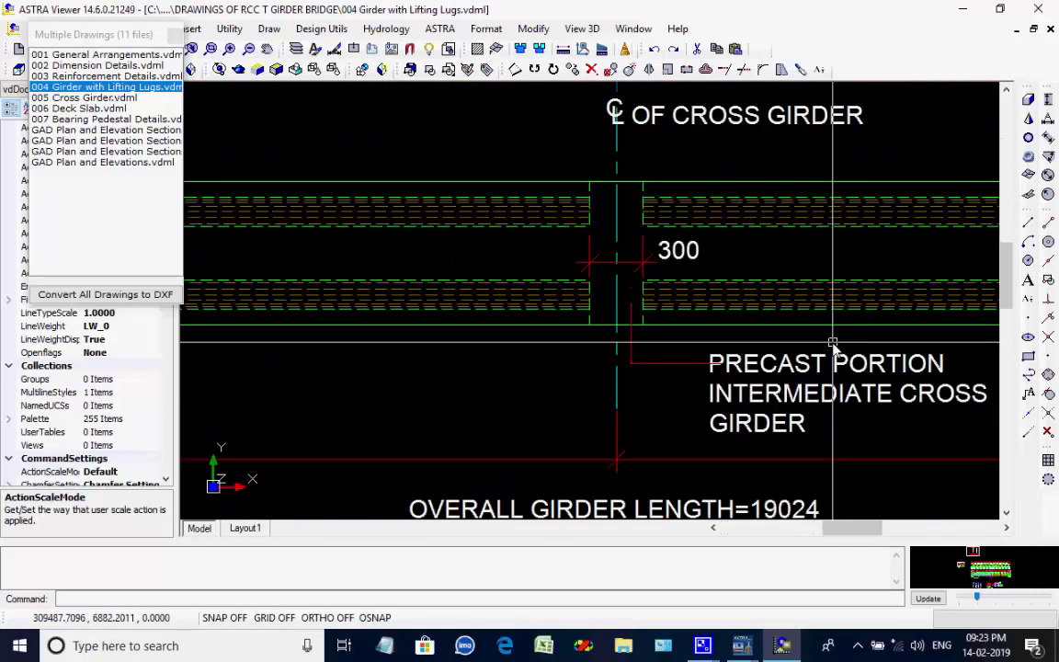
{"action": "scroll", "coordinate": [834, 348], "scroll_direction": "down", "scroll_amount": 5}
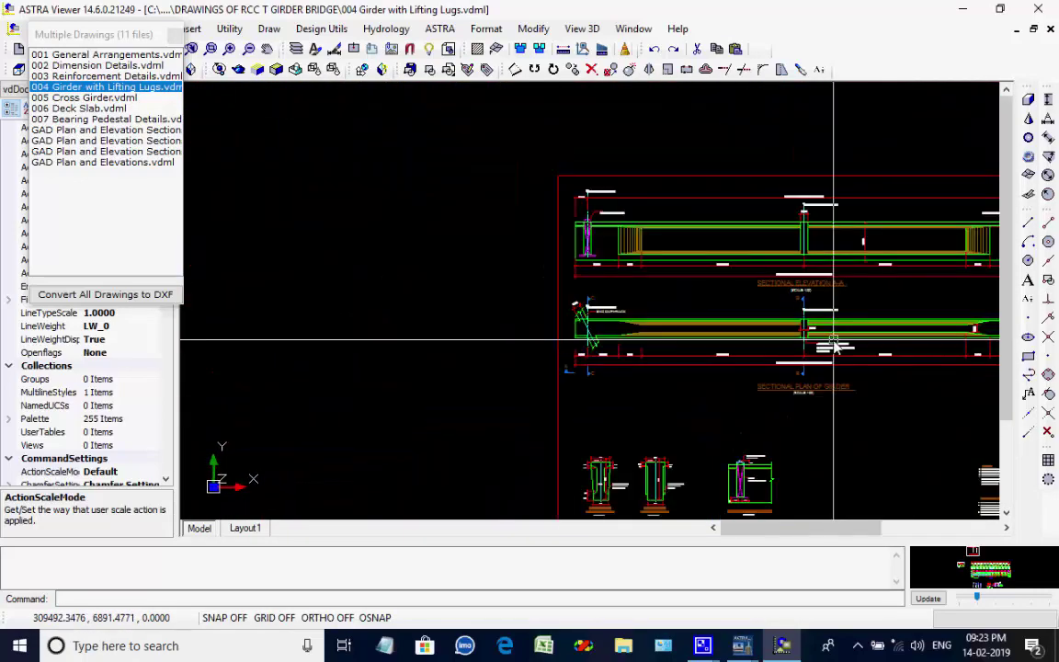
Step: Examine the 005 Cross Girder drawing, including the typical bar details for the end diaphragm
{"action": "left_click", "coordinate": [94, 98]}
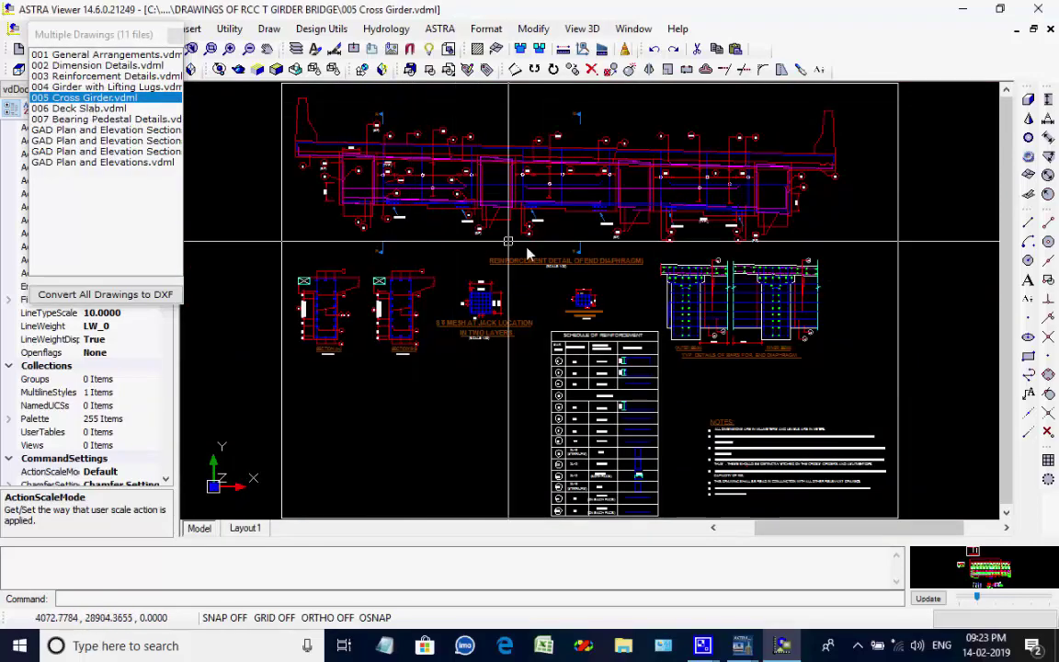
{"action": "scroll", "coordinate": [700, 404], "scroll_direction": "up", "scroll_amount": 4}
{"action": "scroll", "coordinate": [714, 402], "scroll_direction": "down", "scroll_amount": 3}
{"action": "scroll", "coordinate": [947, 155], "scroll_direction": "up", "scroll_amount": 4}
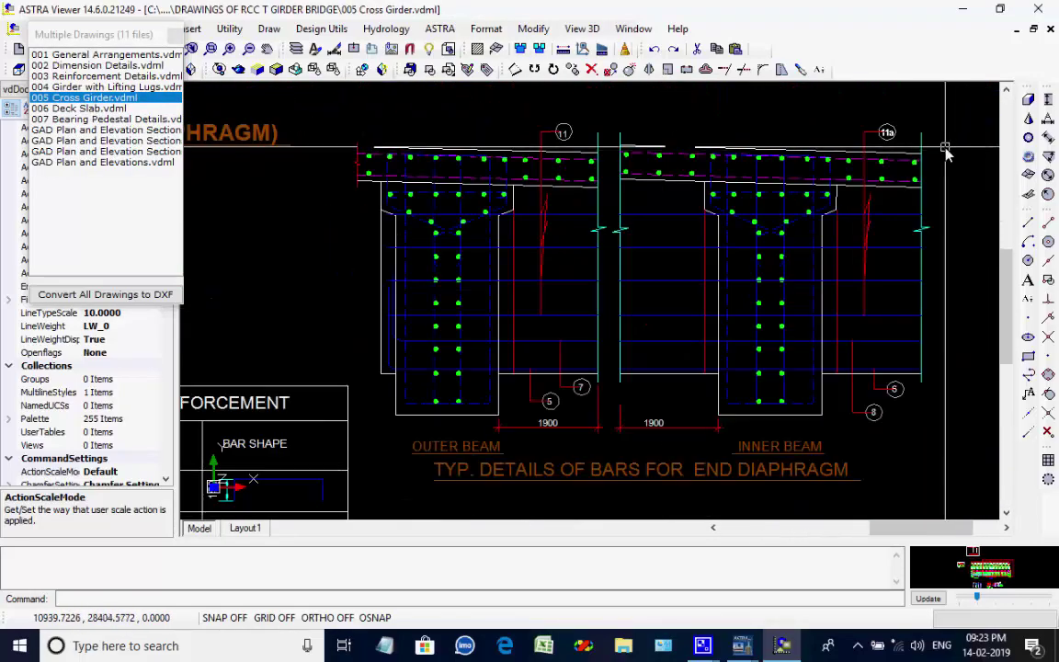
{"action": "scroll", "coordinate": [947, 155], "scroll_direction": "down", "scroll_amount": 5}
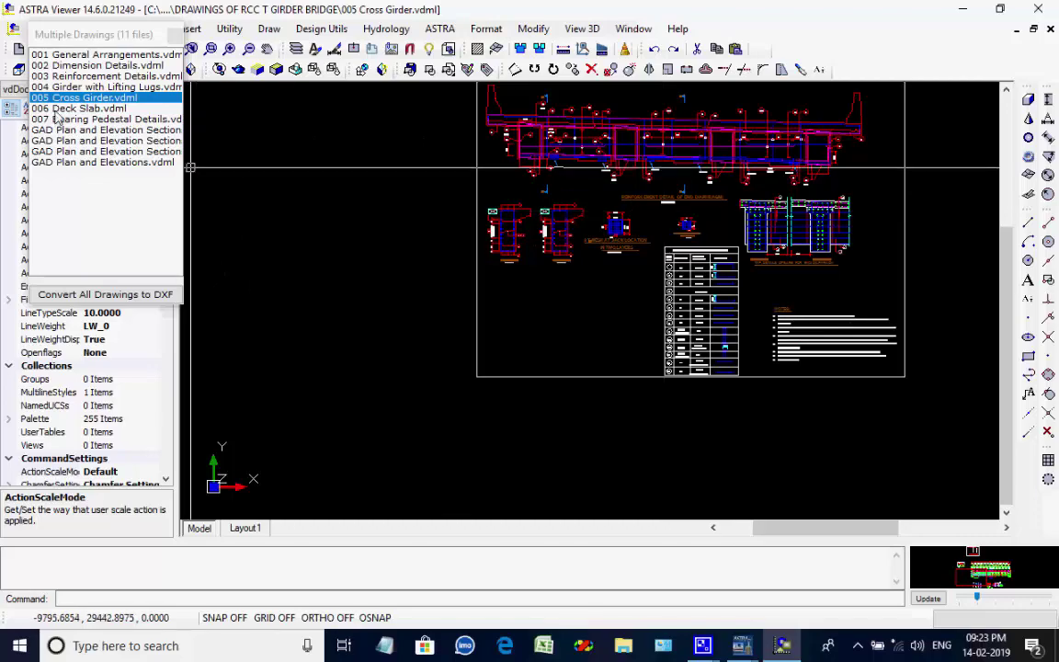
Step: Examine the 006 Deck Slab drawing, including the bar schedule, the reinforcement plan and Section A-A
{"action": "left_click", "coordinate": [57, 109]}
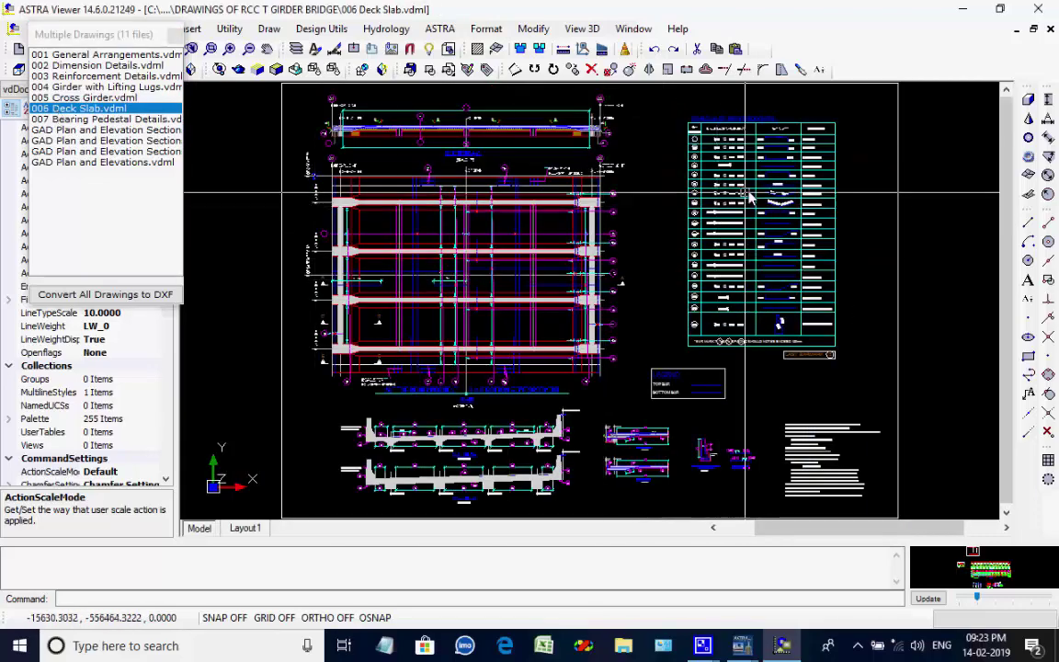
{"action": "scroll", "coordinate": [826, 183], "scroll_direction": "up", "scroll_amount": 3}
{"action": "scroll", "coordinate": [826, 183], "scroll_direction": "up", "scroll_amount": 3}
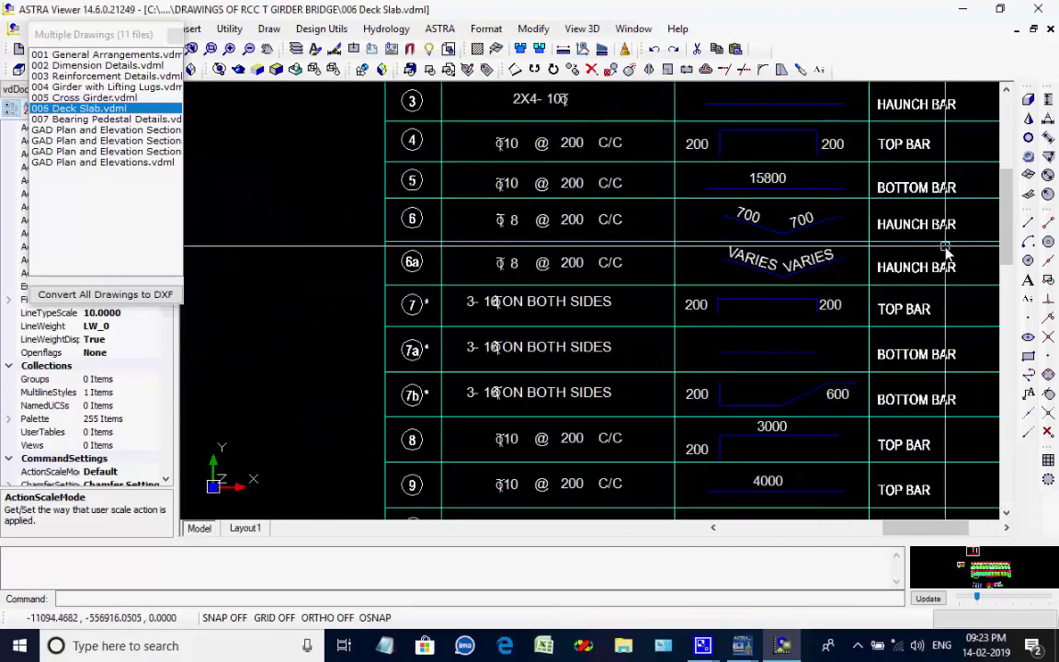
{"action": "scroll", "coordinate": [946, 250], "scroll_direction": "down", "scroll_amount": 1}
{"action": "scroll", "coordinate": [947, 250], "scroll_direction": "down", "scroll_amount": 3}
{"action": "scroll", "coordinate": [420, 320], "scroll_direction": "up", "scroll_amount": 4}
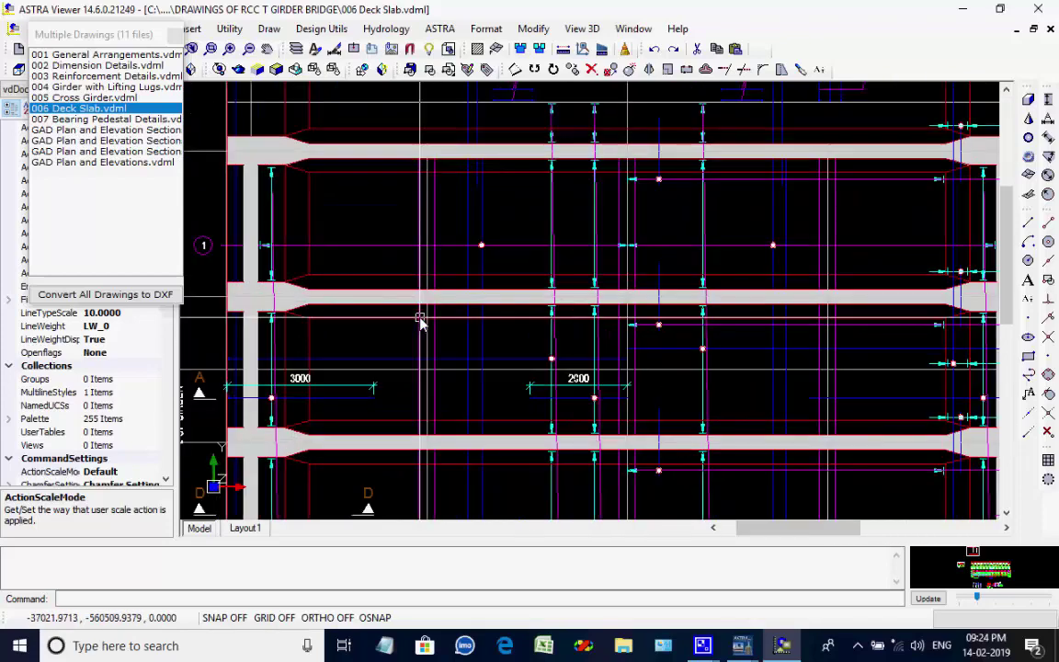
{"action": "scroll", "coordinate": [420, 320], "scroll_direction": "down", "scroll_amount": 4}
{"action": "scroll", "coordinate": [548, 165], "scroll_direction": "up", "scroll_amount": 3}
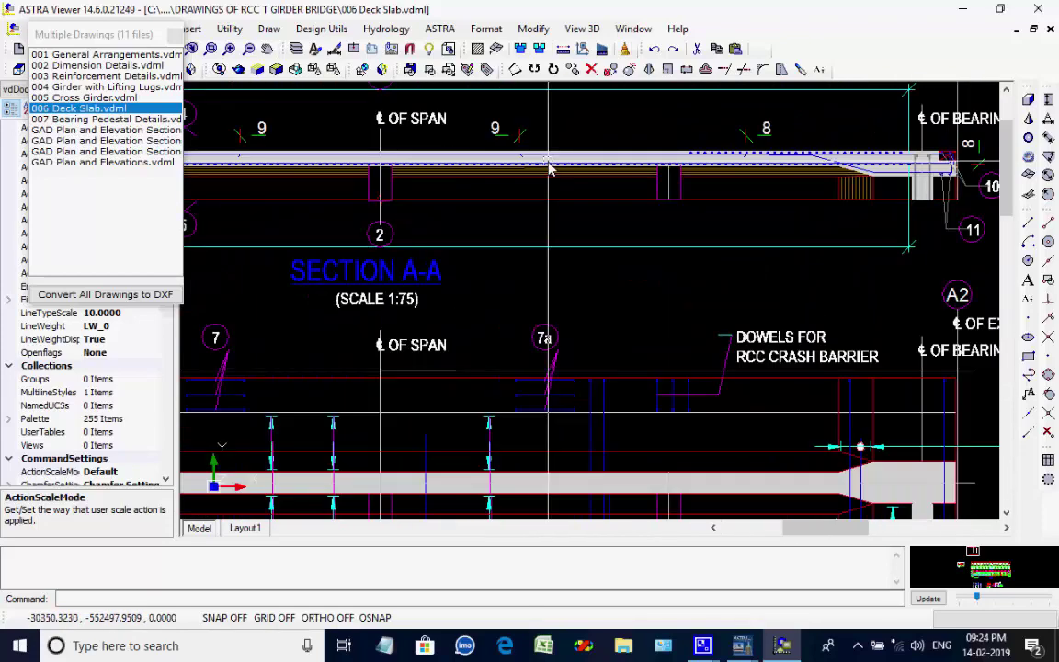
{"action": "scroll", "coordinate": [554, 177], "scroll_direction": "down", "scroll_amount": 1}
{"action": "scroll", "coordinate": [554, 177], "scroll_direction": "down", "scroll_amount": 1}
Step: View the 007 Bearing Pedestal Details and the four GAD Plan and Elevation drawings, and close the drawing viewer
{"action": "left_click", "coordinate": [68, 120]}
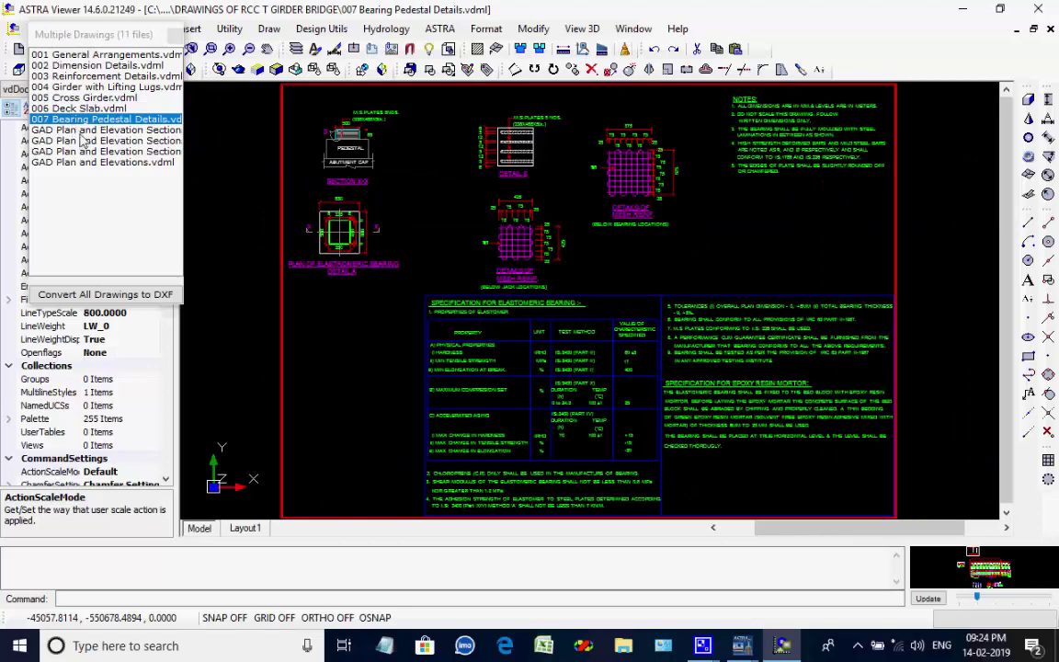
{"action": "left_click", "coordinate": [83, 131]}
{"action": "left_click", "coordinate": [85, 141]}
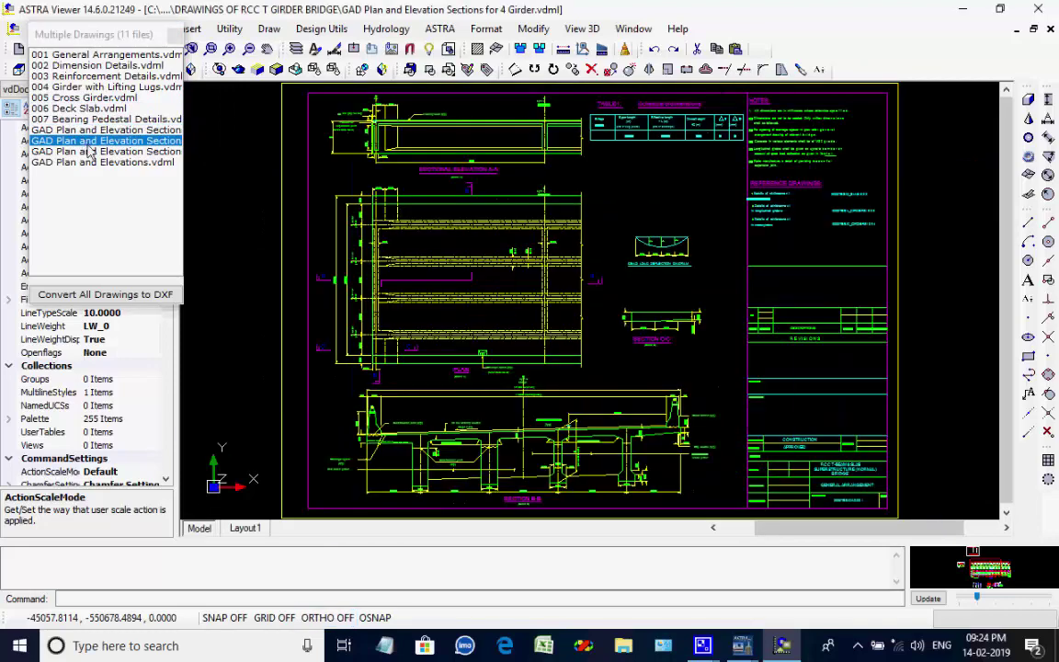
{"action": "left_click", "coordinate": [89, 152]}
{"action": "left_click", "coordinate": [91, 162]}
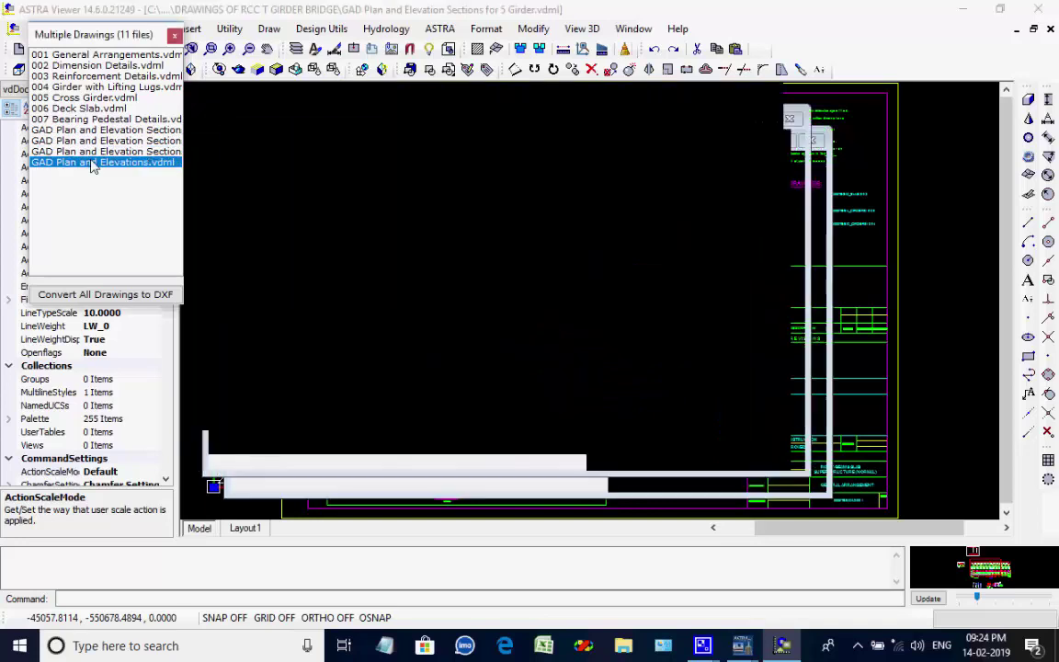
{"action": "left_click", "coordinate": [175, 40]}
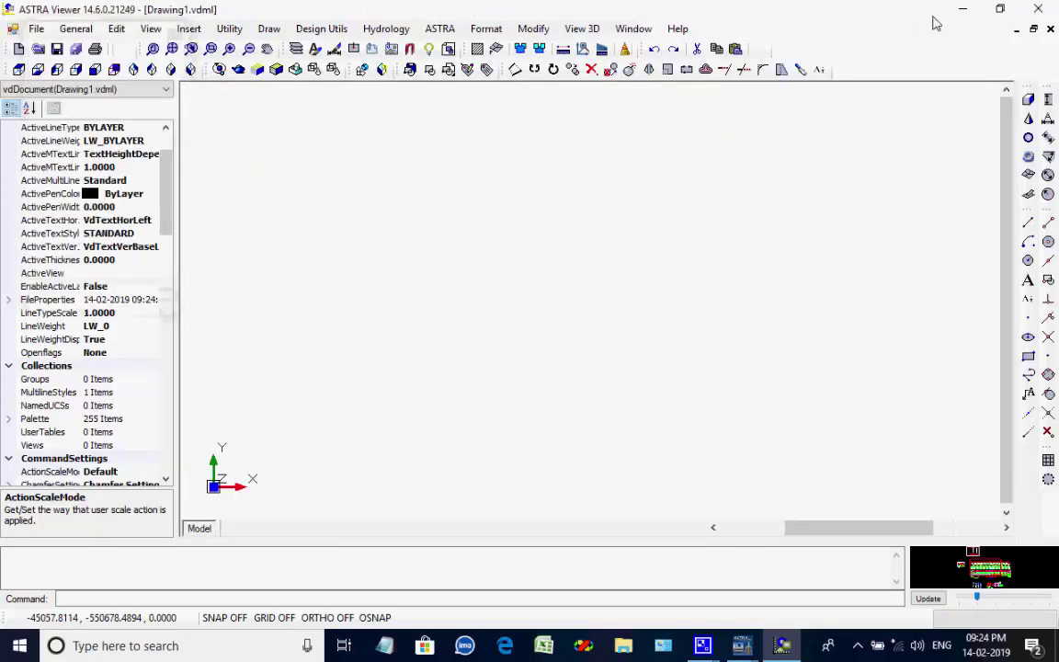
{"action": "left_click", "coordinate": [1037, 13]}
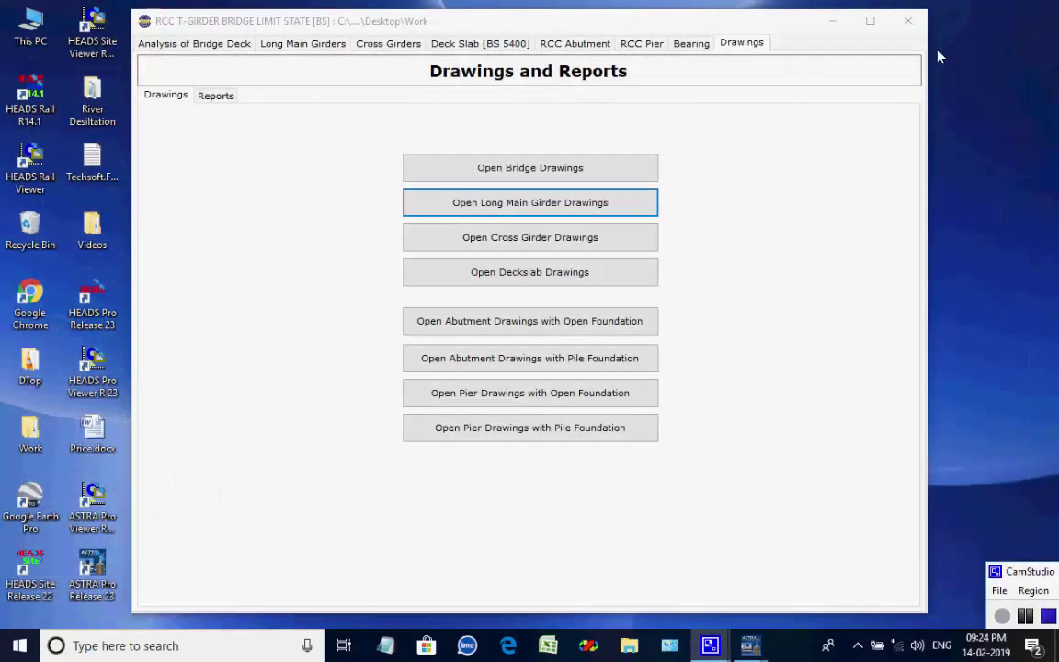
Step: List the report folders of DESIGN JOB #01 and look into the STAGE2 ANALYSIS folder
{"action": "left_click", "coordinate": [209, 97]}
{"action": "left_click", "coordinate": [156, 154]}
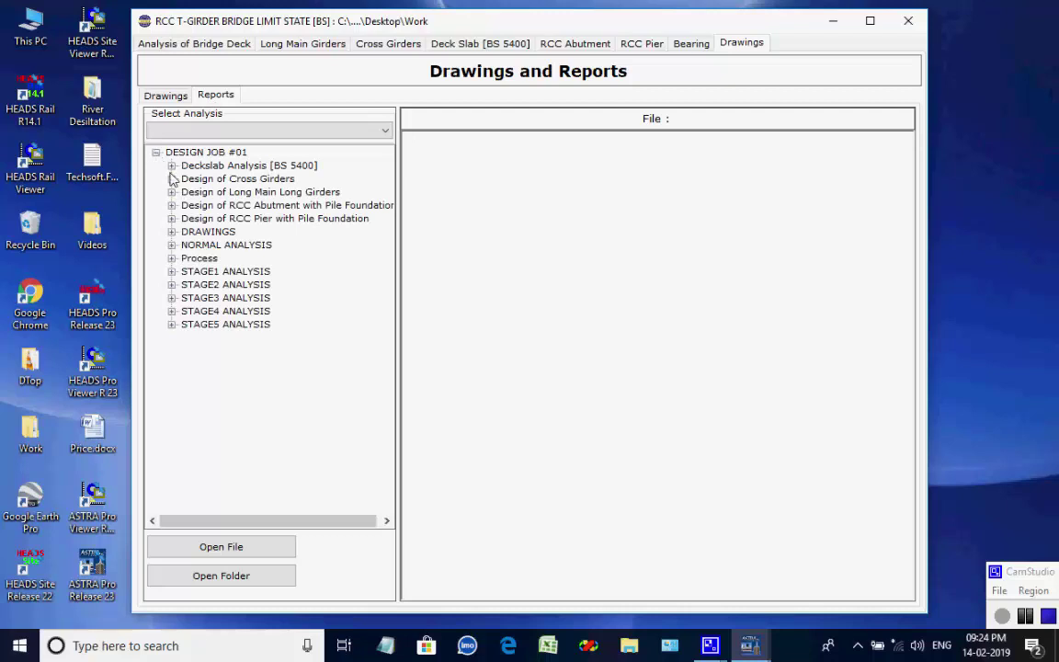
{"action": "left_click", "coordinate": [171, 285]}
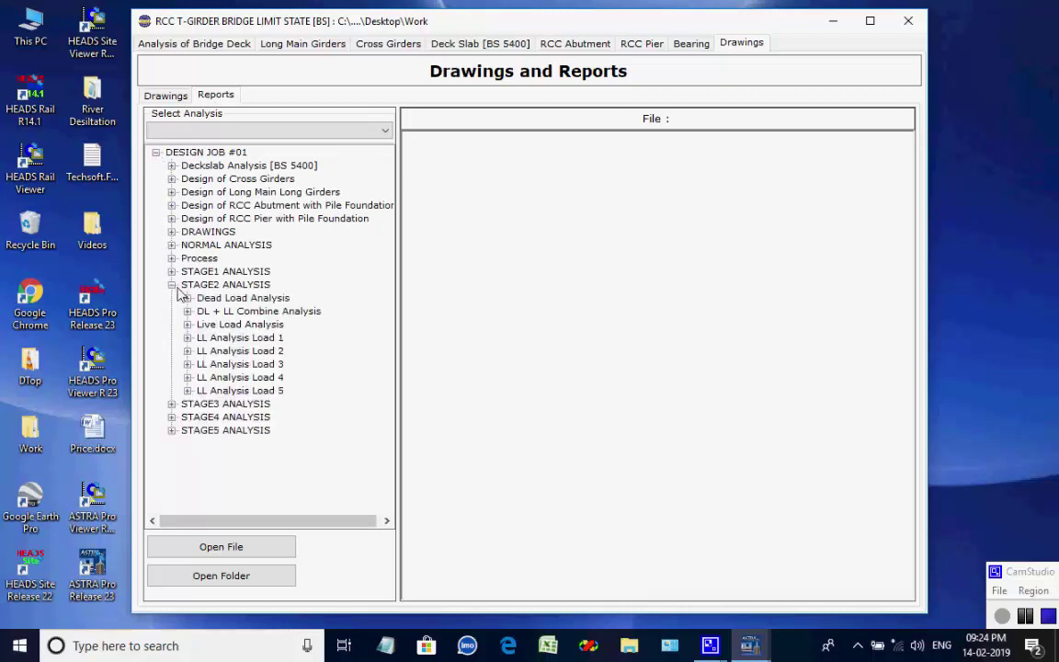
{"action": "left_click", "coordinate": [172, 286]}
Step: View ANALYSIS_REP.TXT from the STAGE4 DL + LL Combine Analysis, and close the bridge design window
{"action": "left_click", "coordinate": [172, 312]}
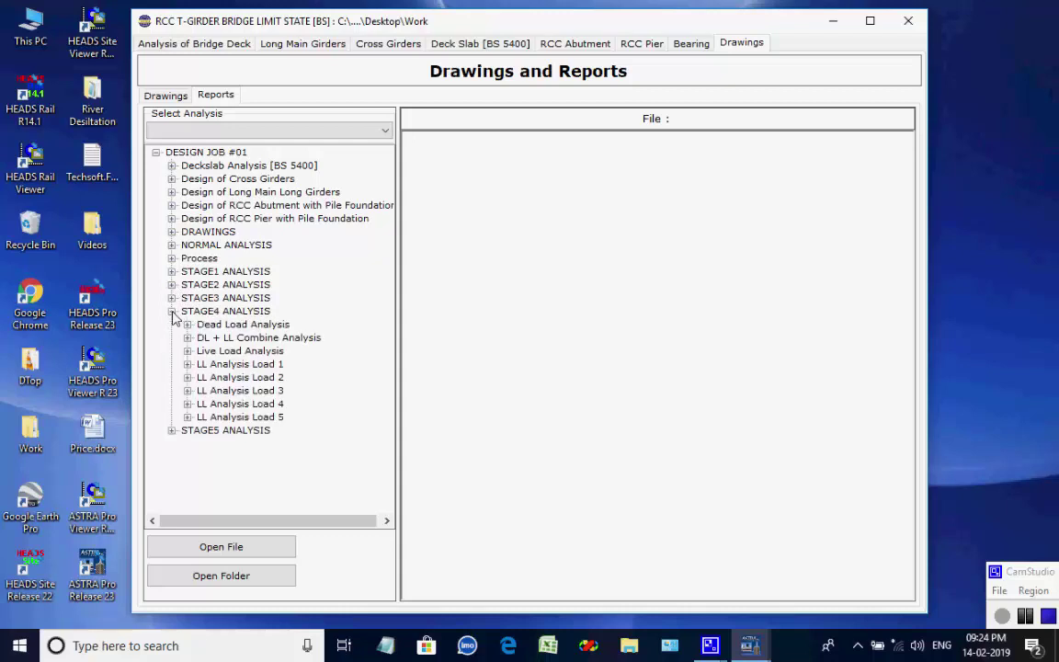
{"action": "left_click", "coordinate": [188, 338]}
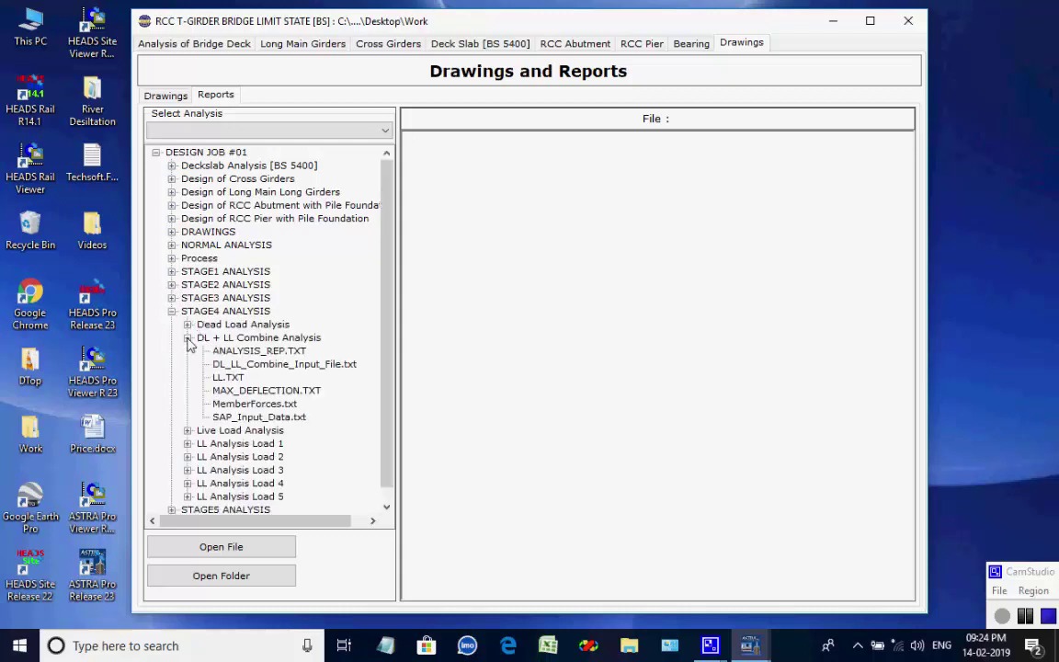
{"action": "left_click", "coordinate": [253, 353]}
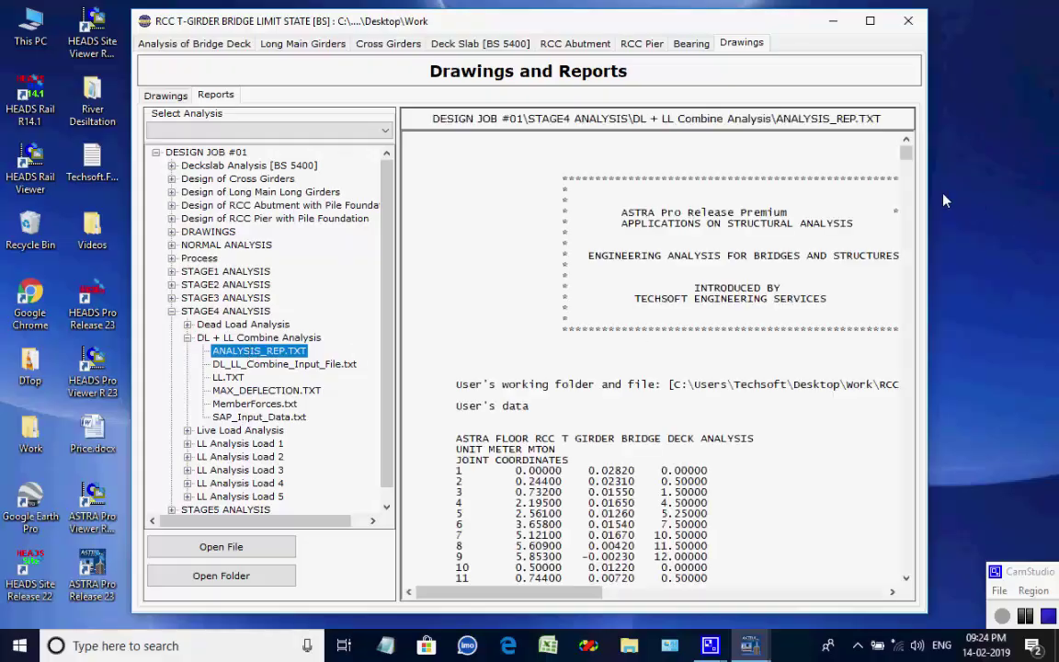
{"action": "left_click_drag", "start_coordinate": [909, 153], "coordinate": [832, 92]}
{"action": "left_click", "coordinate": [910, 22]}
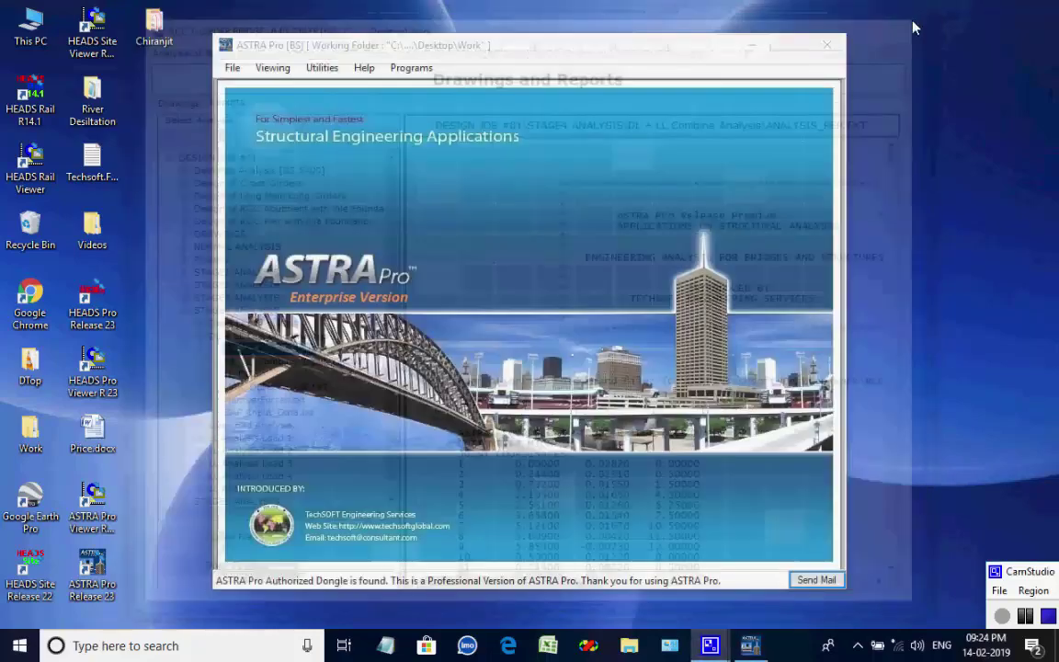